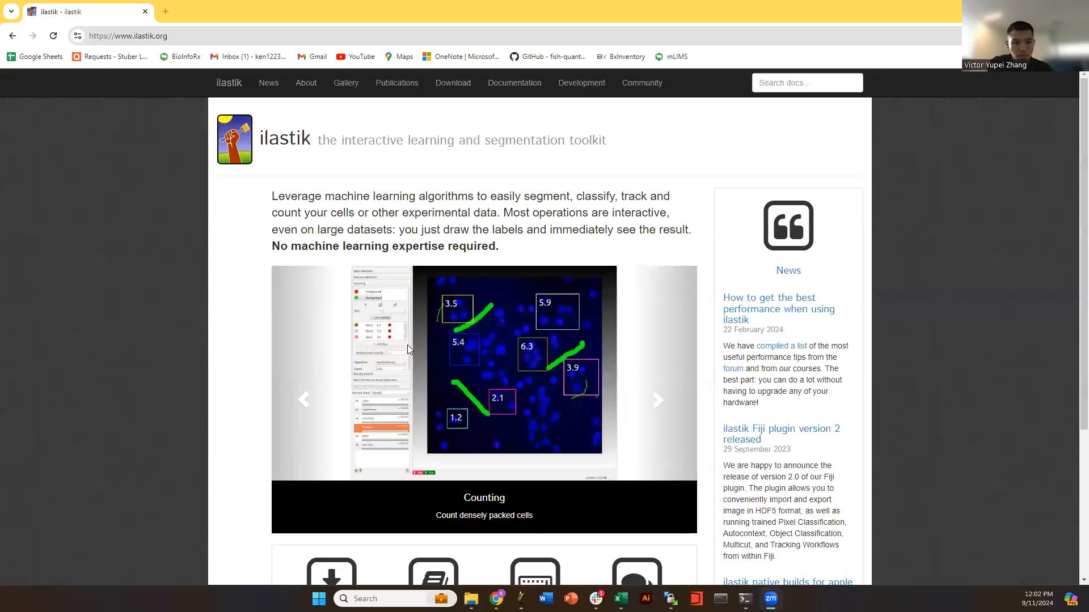
- Look over the ilastik home page and open its Download page
scroll(383, 448, down, 4)
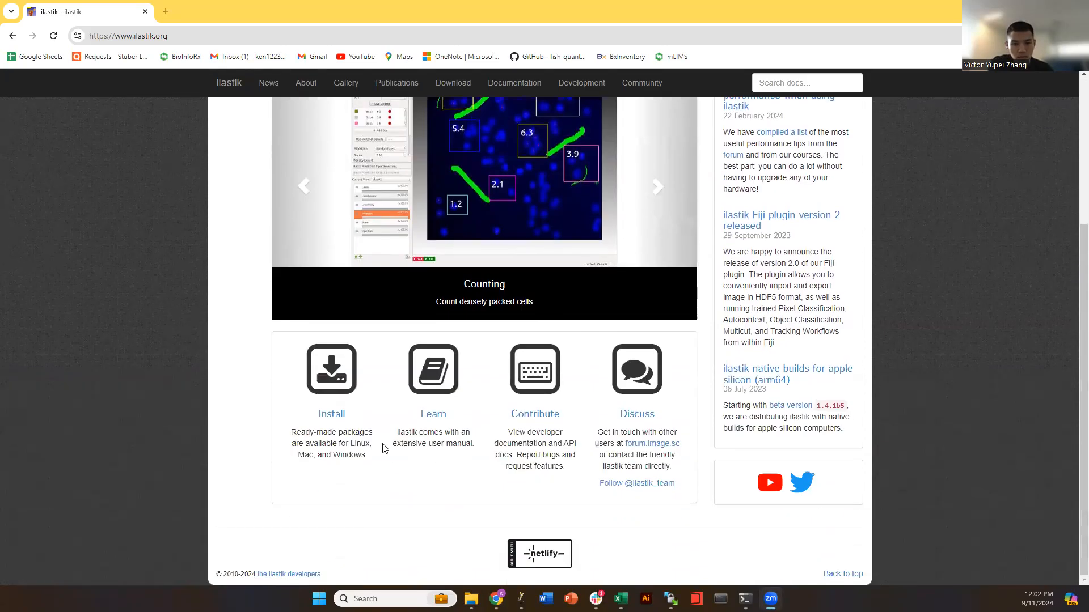
scroll(333, 418, up, 4)
click(453, 84)
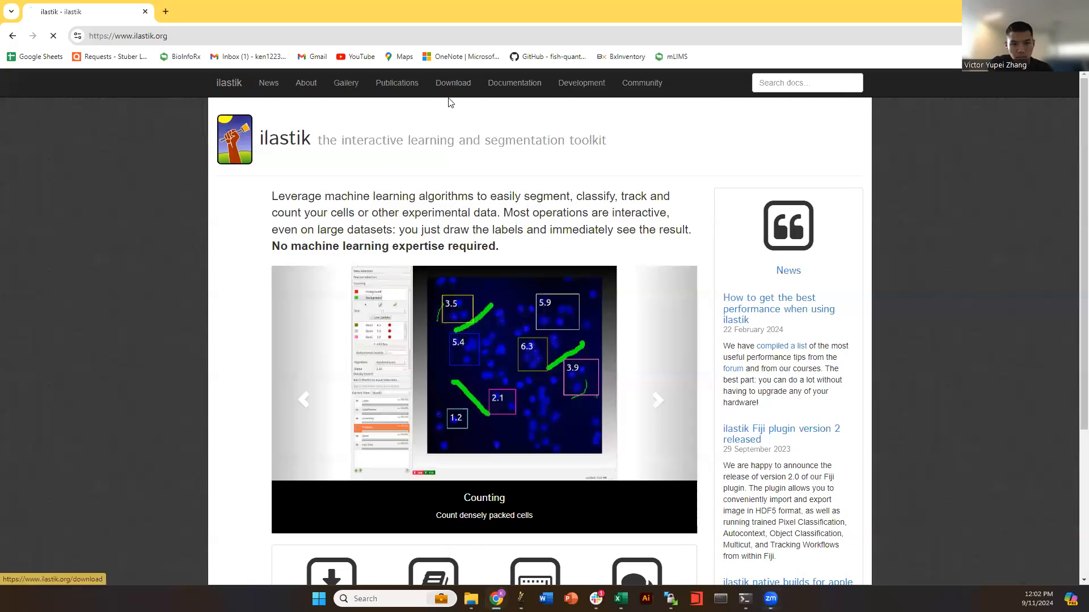
- Find and launch the installed ilastik application, and move the browser and folder windows out of the way
click(403, 599)
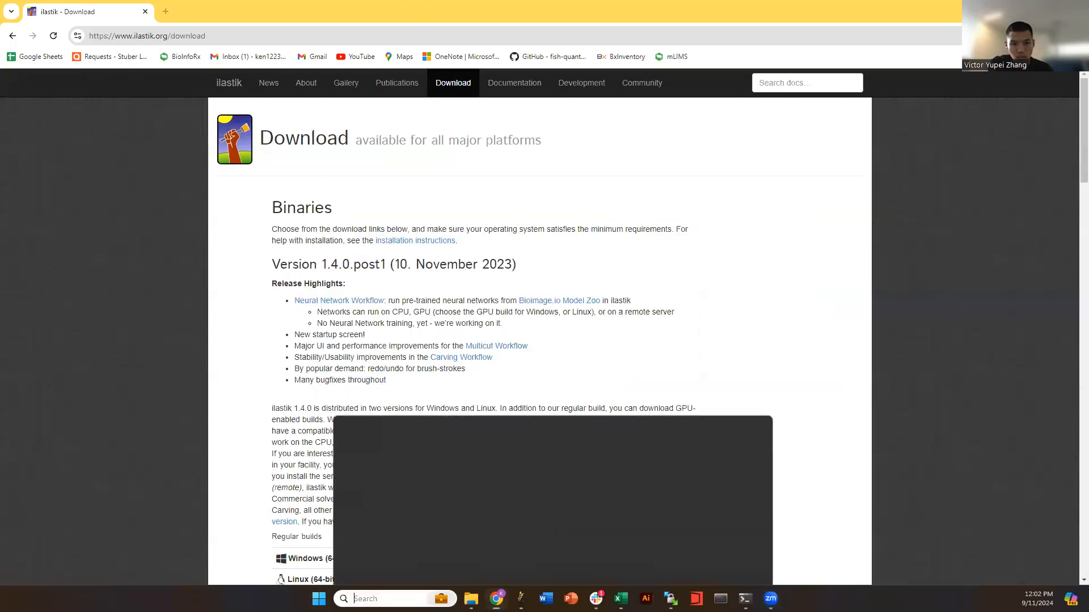
text(ilastik)
key(Return)
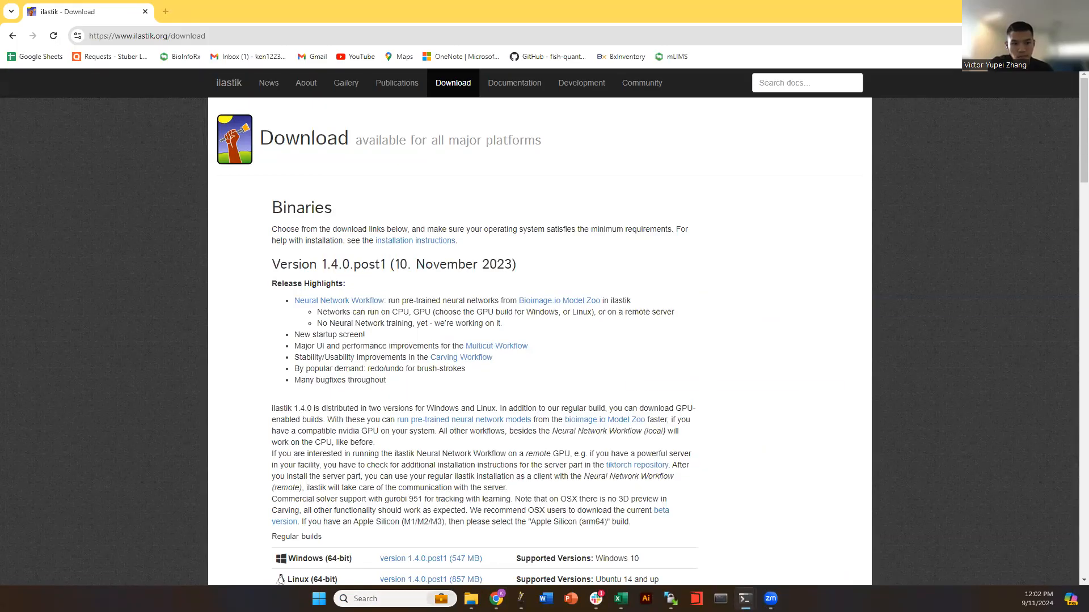
click(1023, 9)
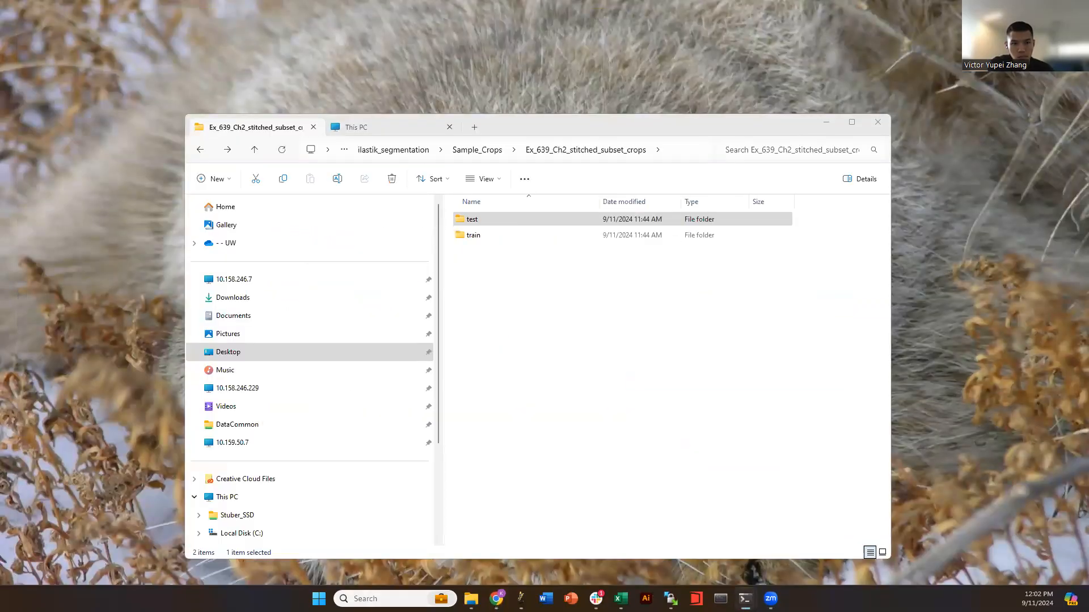
click(629, 358)
drag(617, 130, 0, 136)
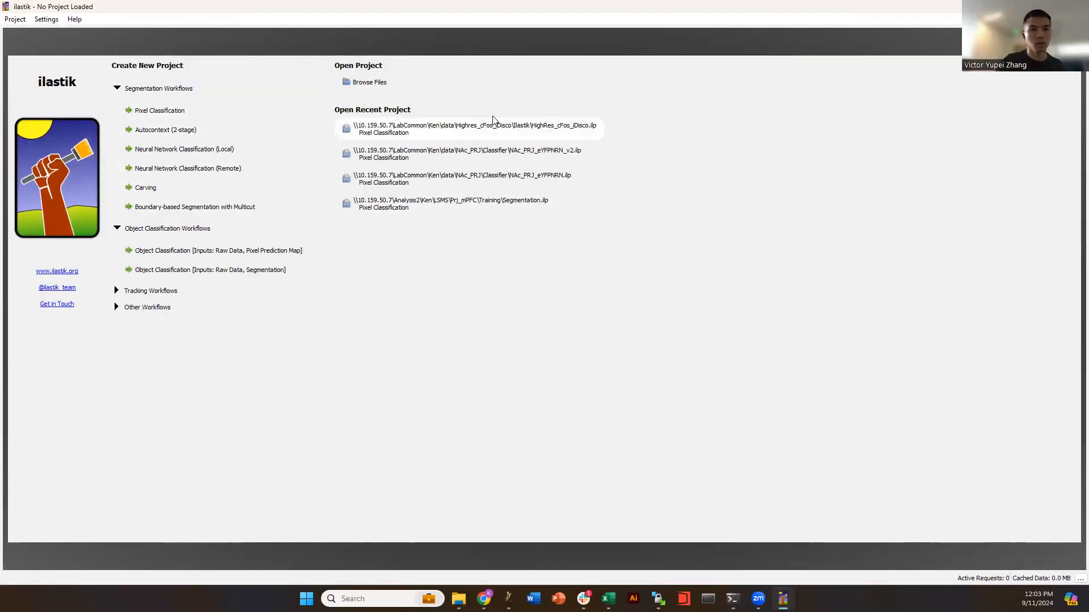
- Start a new Pixel Classification project and choose Desktop\ilastik_segmentation\Sample_Crops as its save location
click(187, 112)
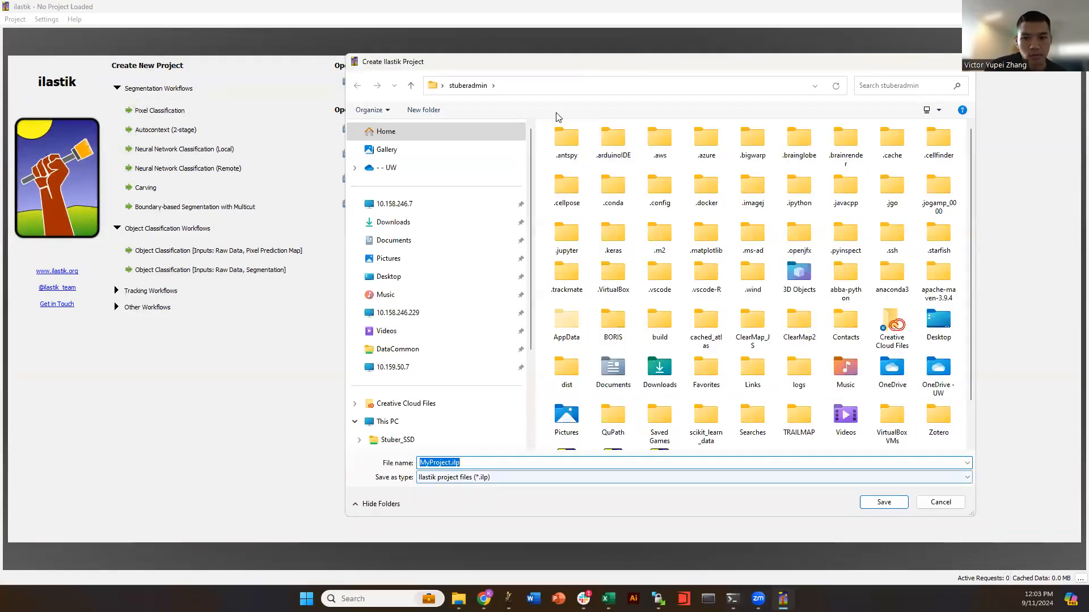
click(397, 277)
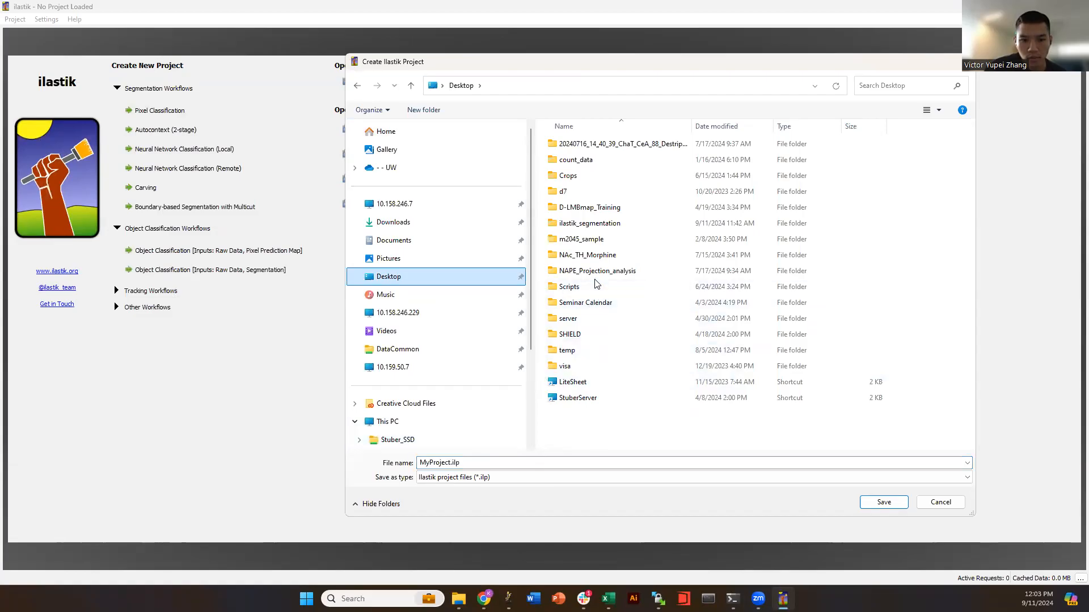
double_click(588, 226)
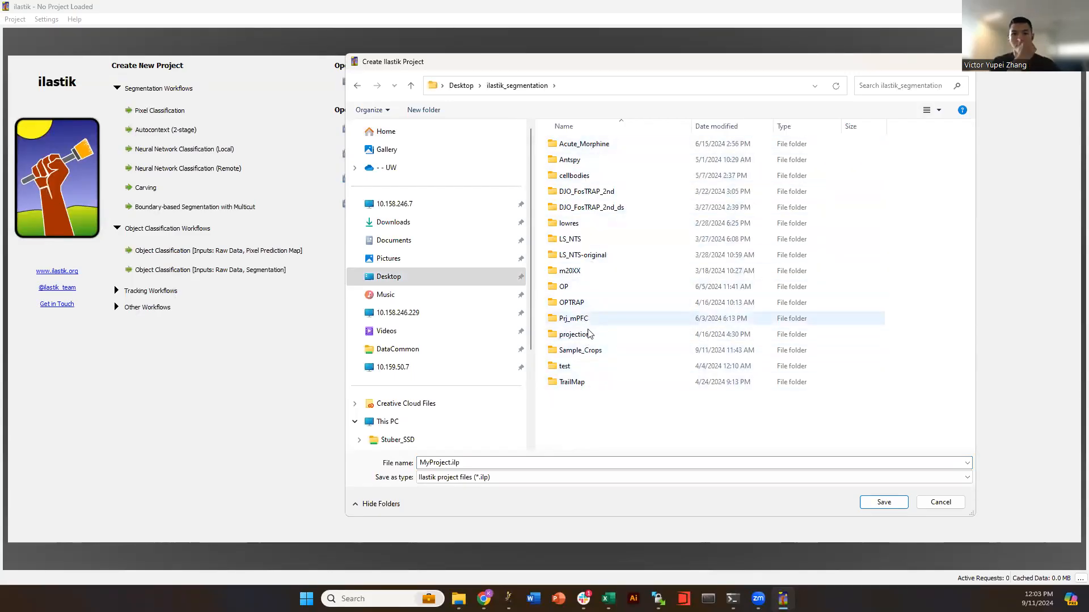
double_click(590, 351)
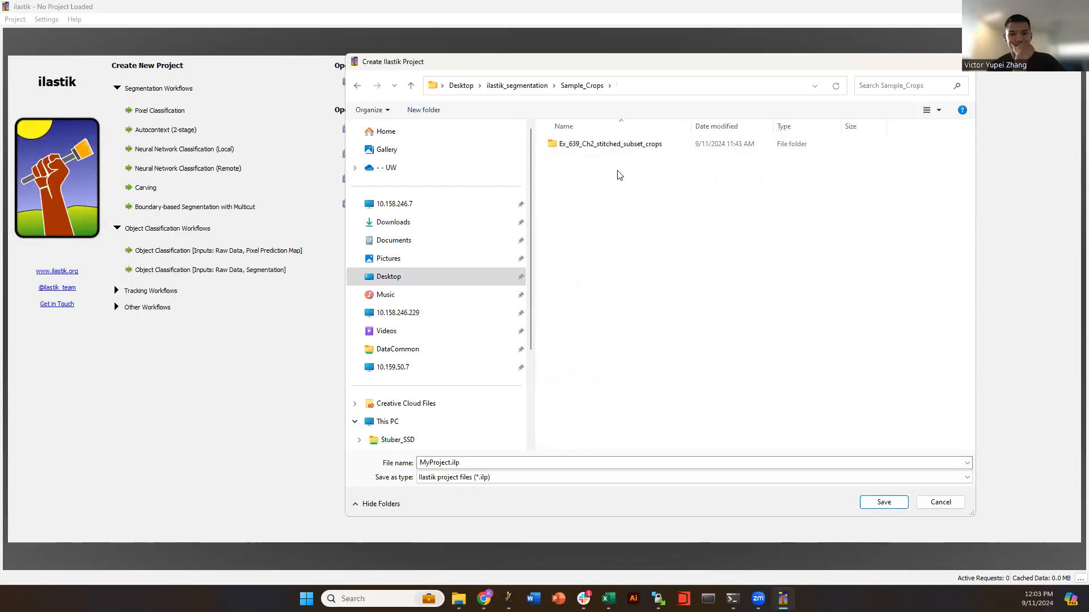
- Name the project file HighRes_cFos_iDISCO.ilp and save it
click(449, 462)
click(449, 462)
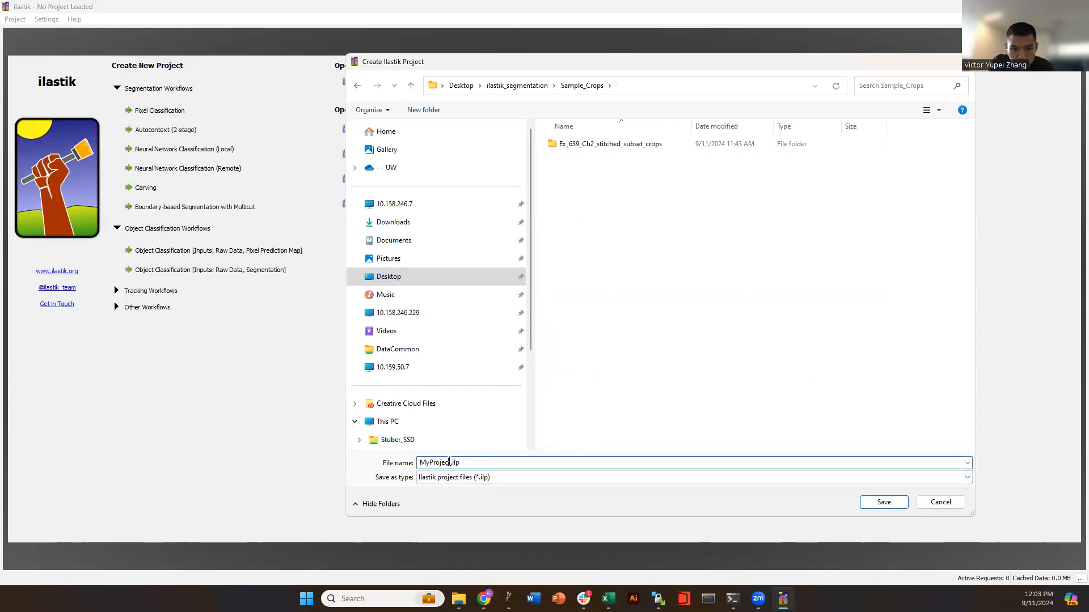
drag(451, 462, 399, 462)
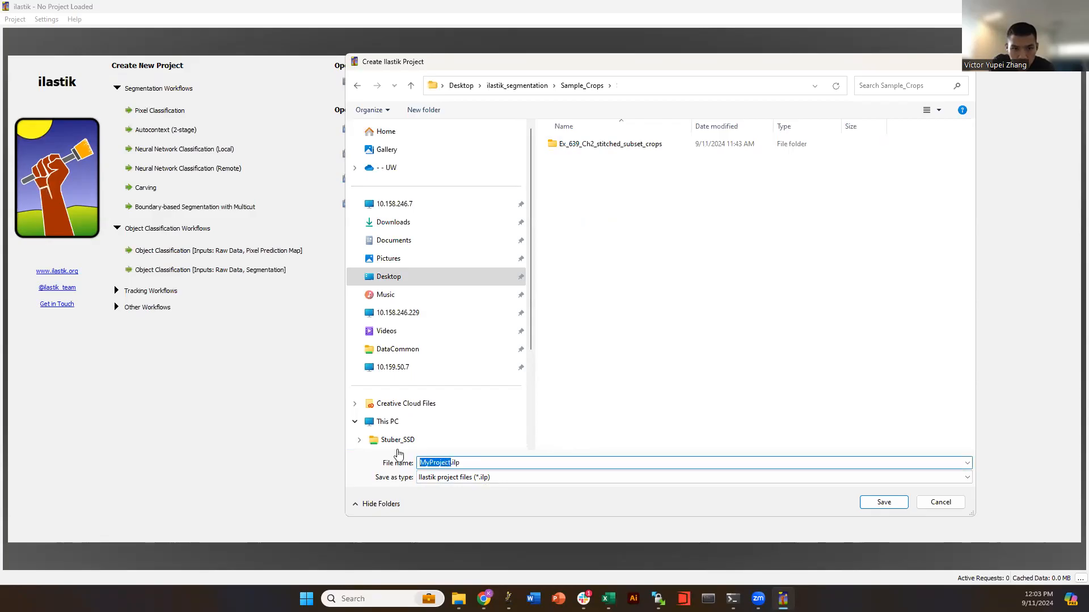
text(HighRes)
text(C)
key(BackSpace)
text(cFOS)
key(BackSpace)
key(BackSpace)
key(BackSpace)
key(BackSpace)
text(_cFos_)
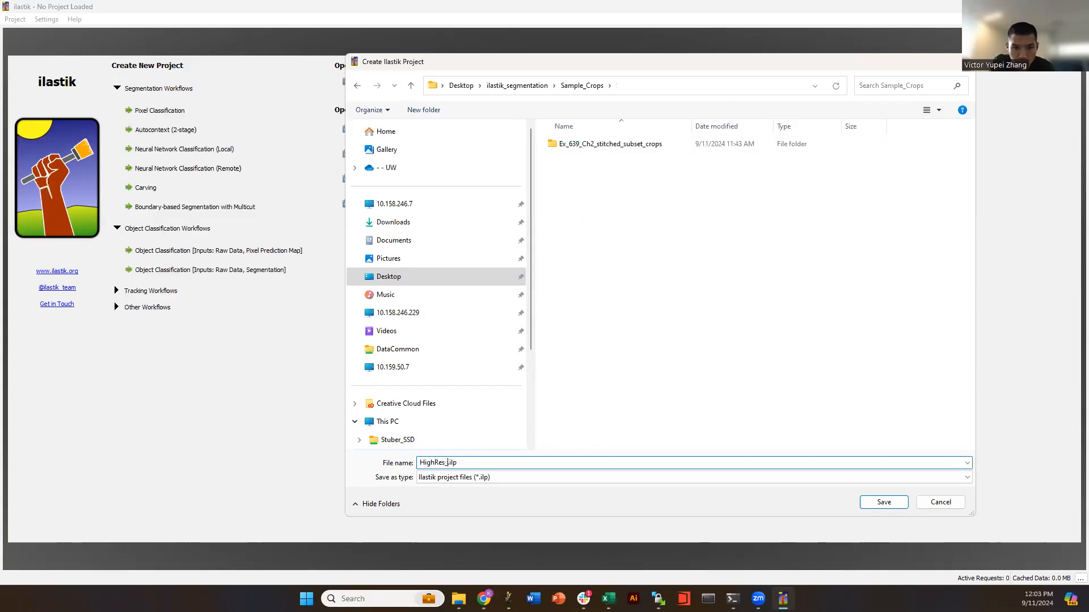
text(iDisco)
key(Return)
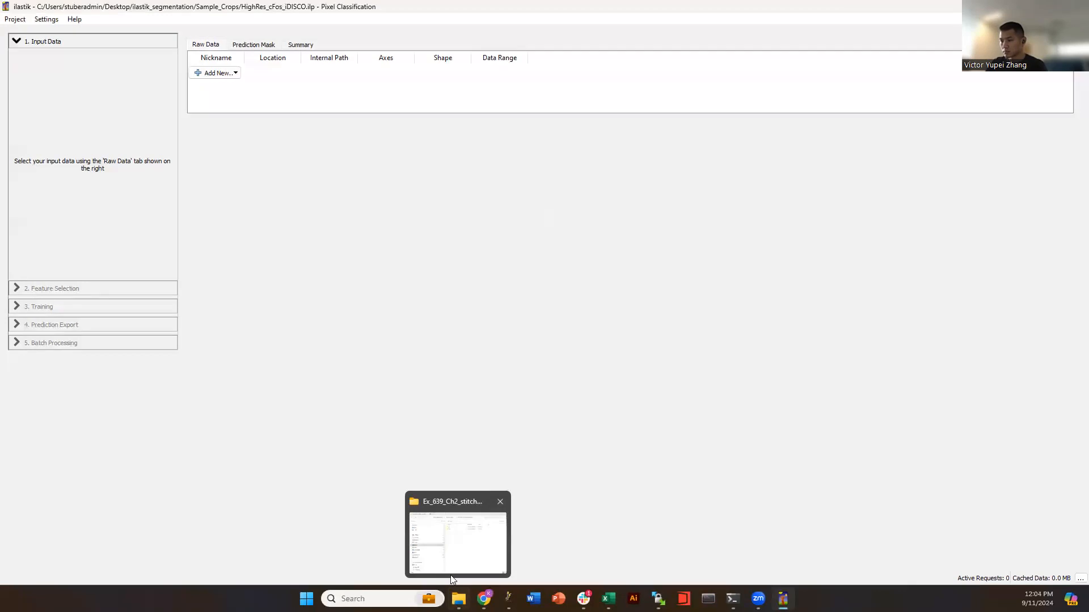
- Switch to File Explorer, check the Sample_Crops folder for the project file, and reopen the Ex_639_Ch2_stitched_subset_crops folder
click(448, 541)
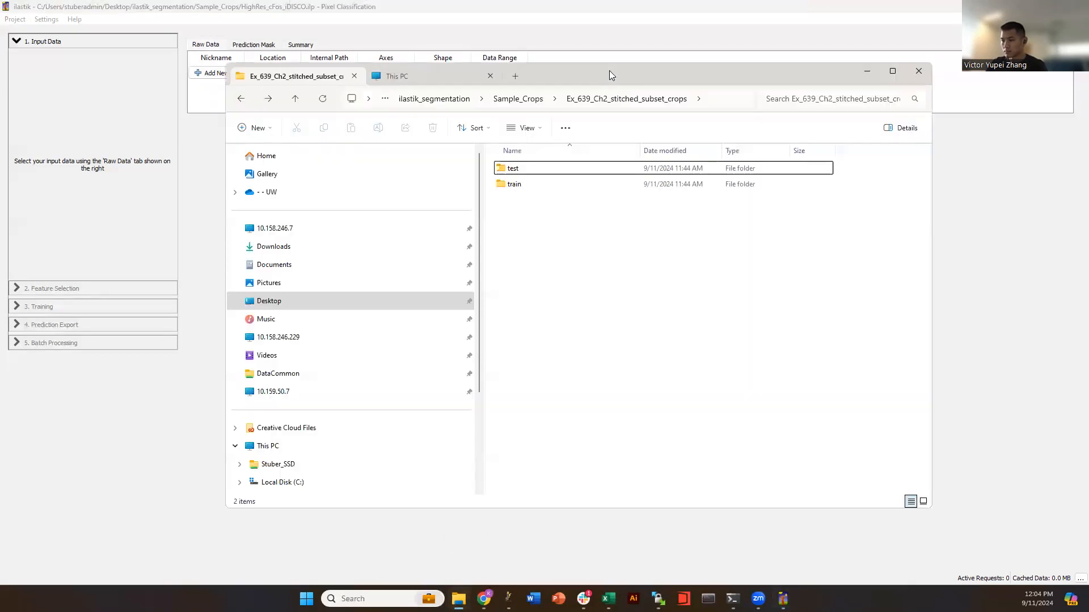
double_click(609, 71)
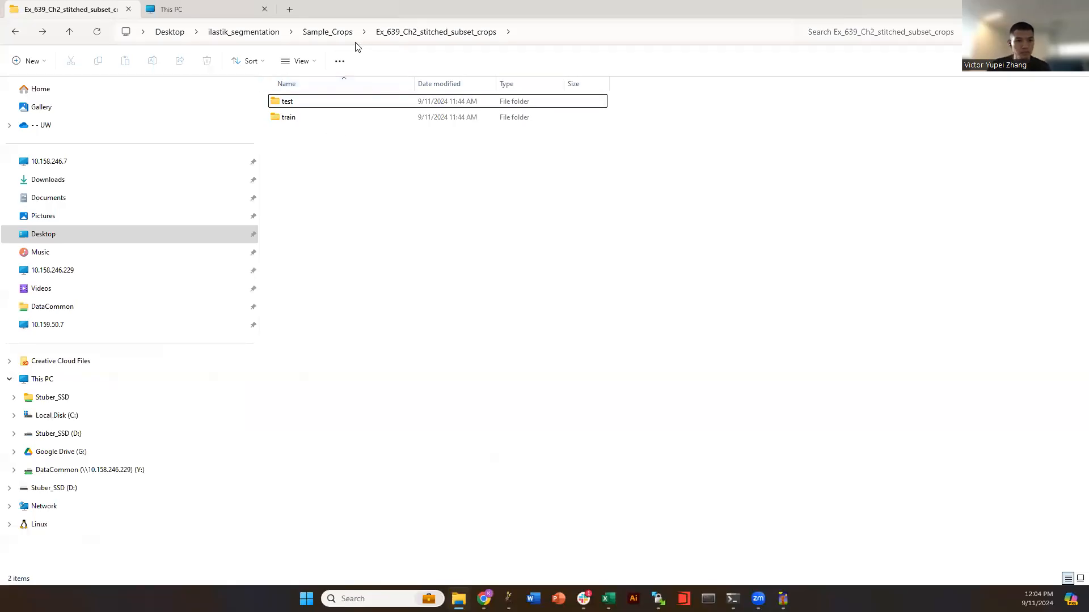
click(338, 35)
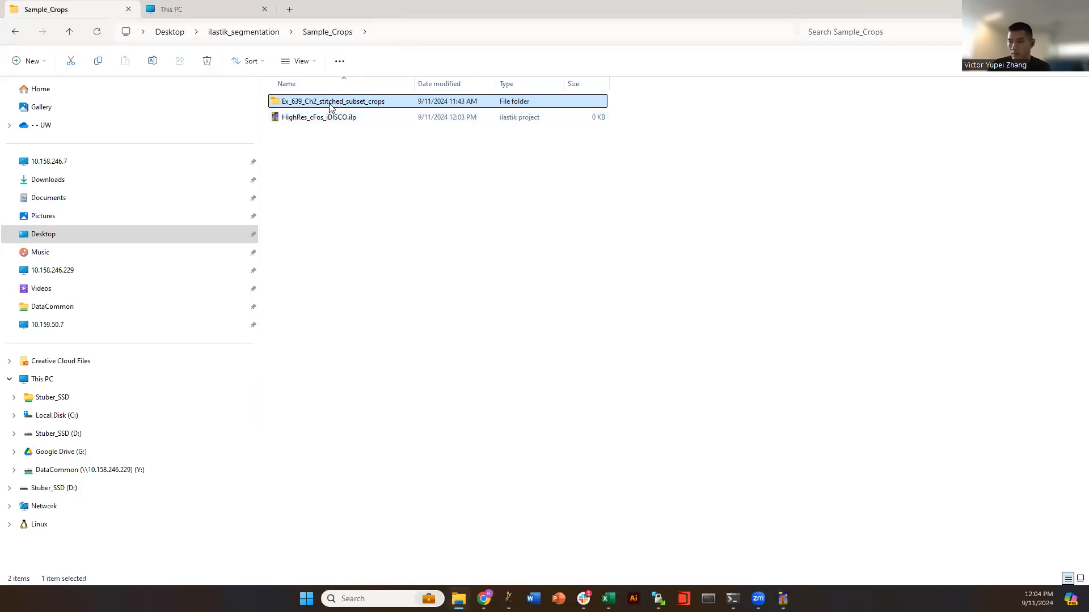
double_click(332, 107)
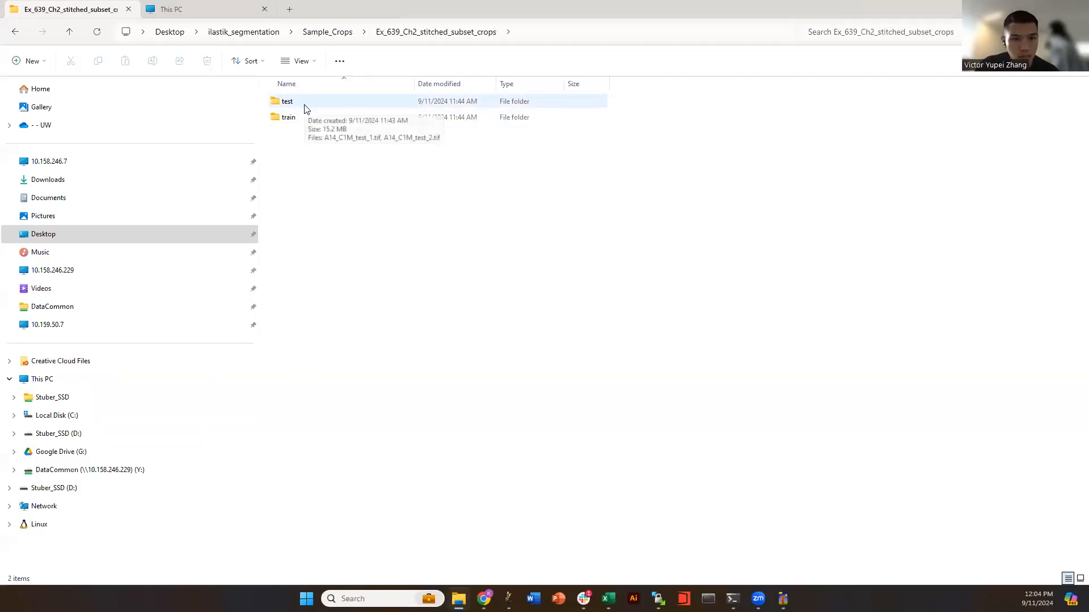
- Enlarge the folder icons and examine the image crops in the test and train folders
ctrl+scroll(320, 126, up, 5)
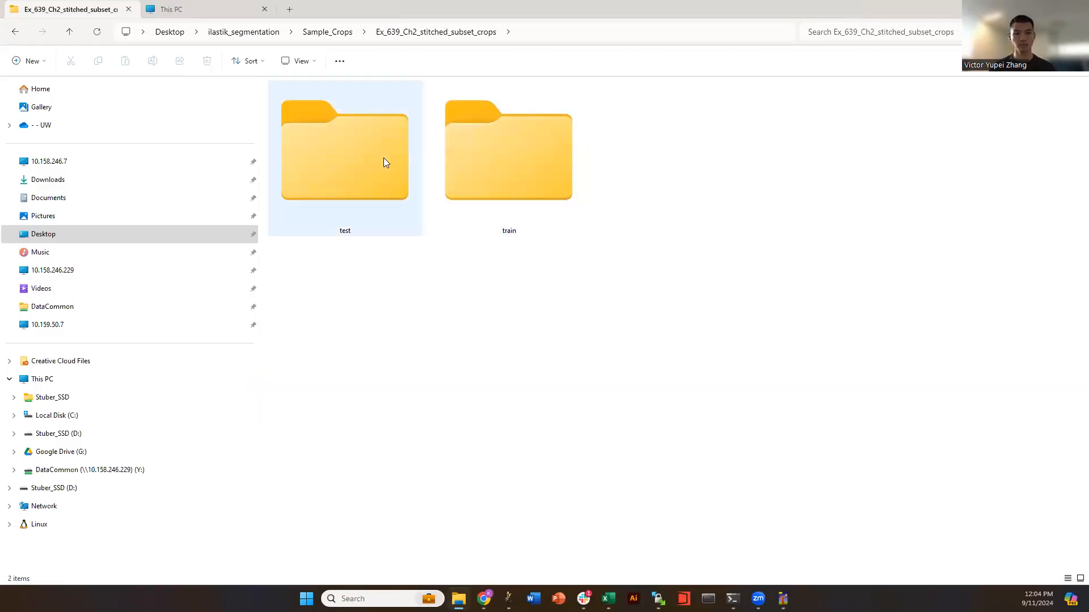
double_click(349, 190)
key(alt+Left)
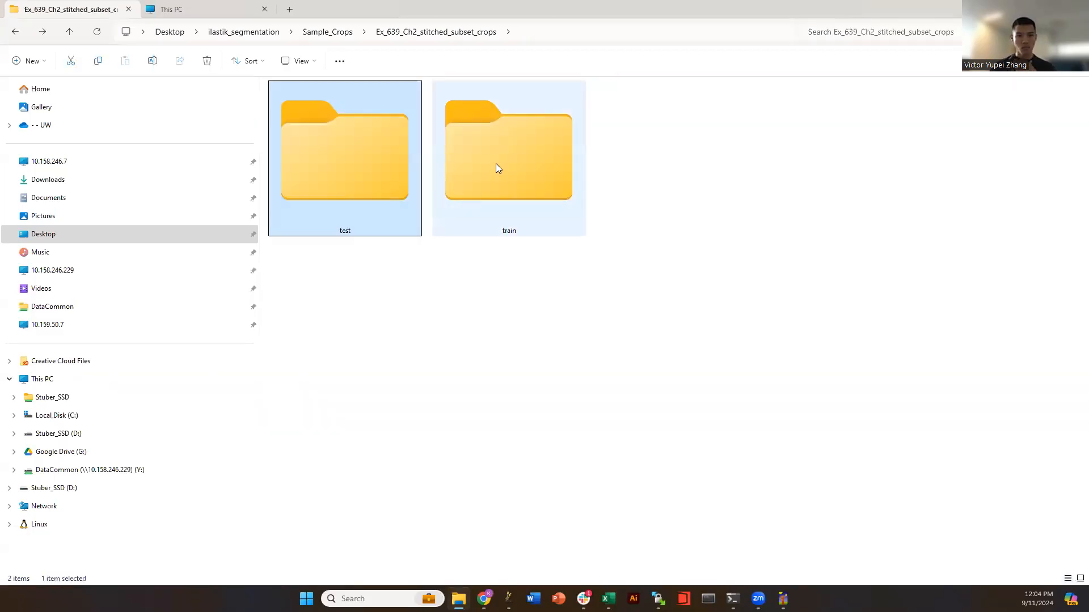
double_click(496, 165)
drag(807, 231, 295, 82)
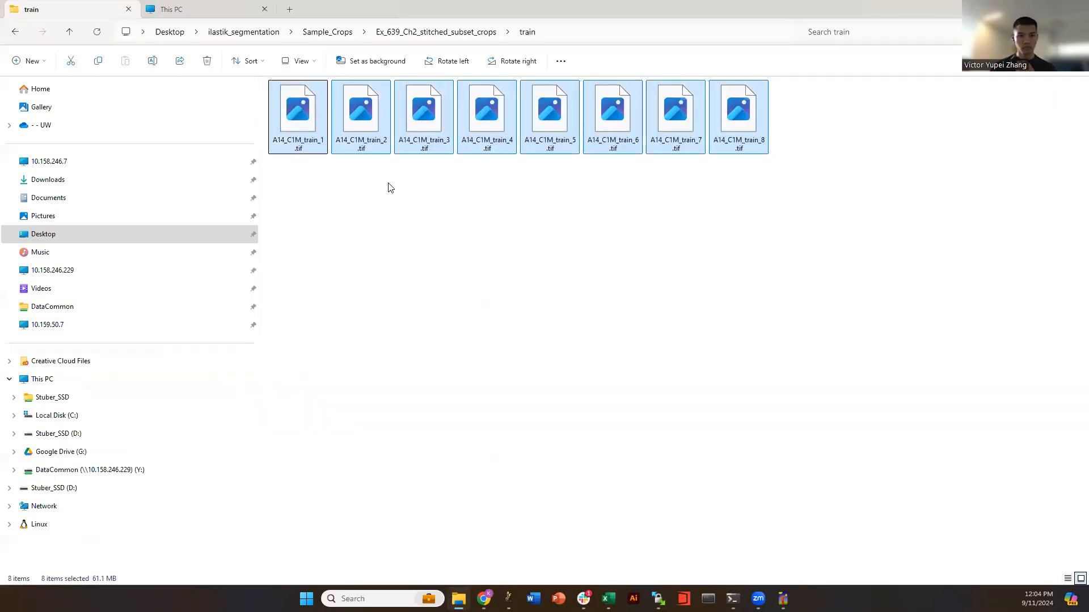
click(390, 176)
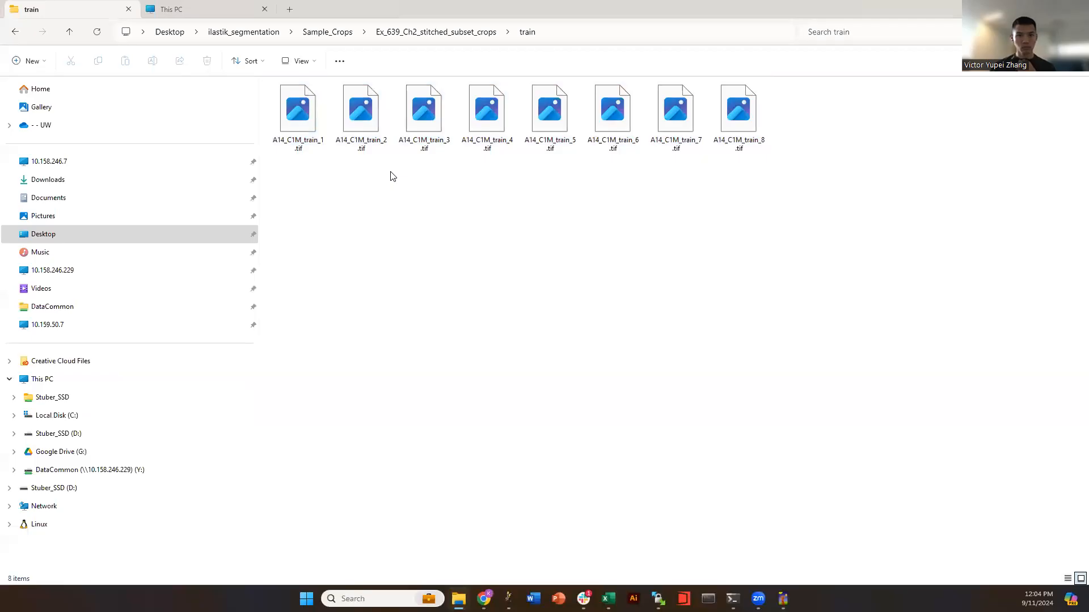
- Review the crops in the test folder again and return to the parent folder holding test and train
click(434, 35)
click(350, 179)
double_click(350, 181)
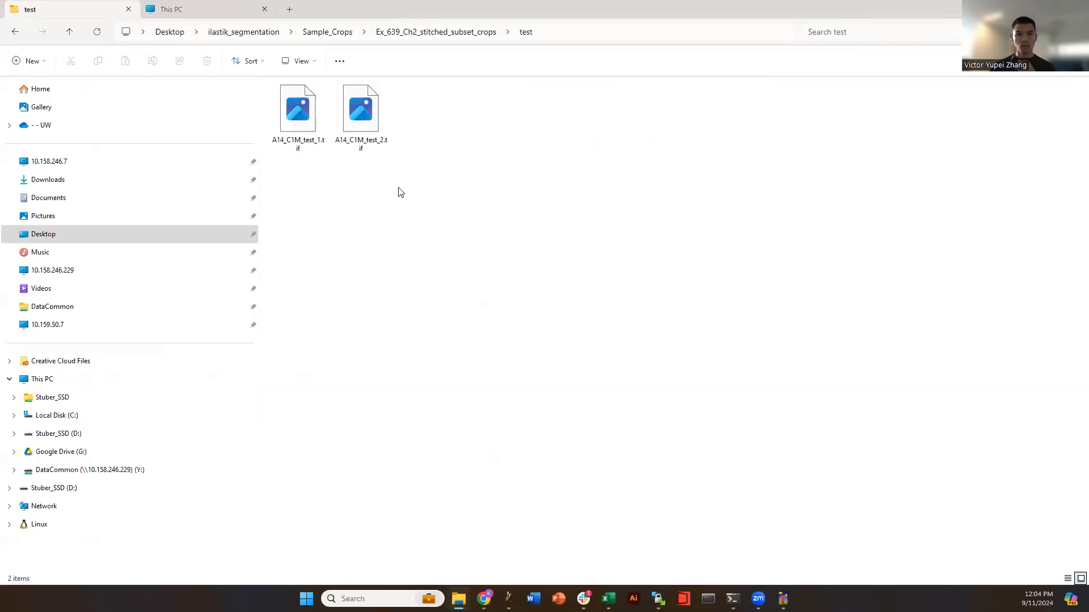
click(418, 39)
click(553, 313)
click(466, 33)
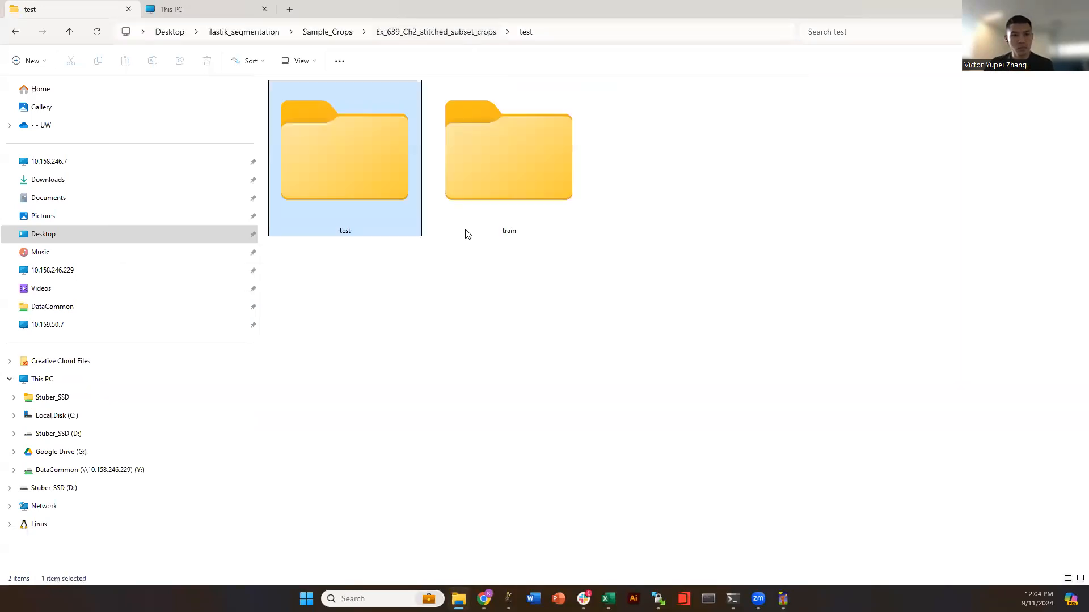
click(538, 172)
click(606, 408)
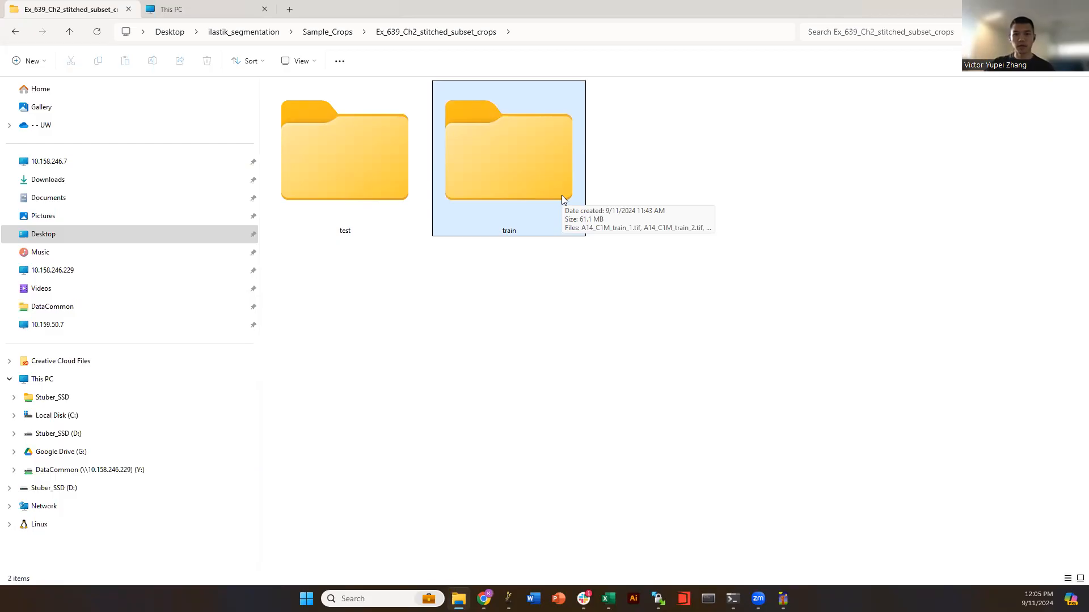
- Switch to WinSCP and open the Scripts_ken folder on the remote server
click(1023, 9)
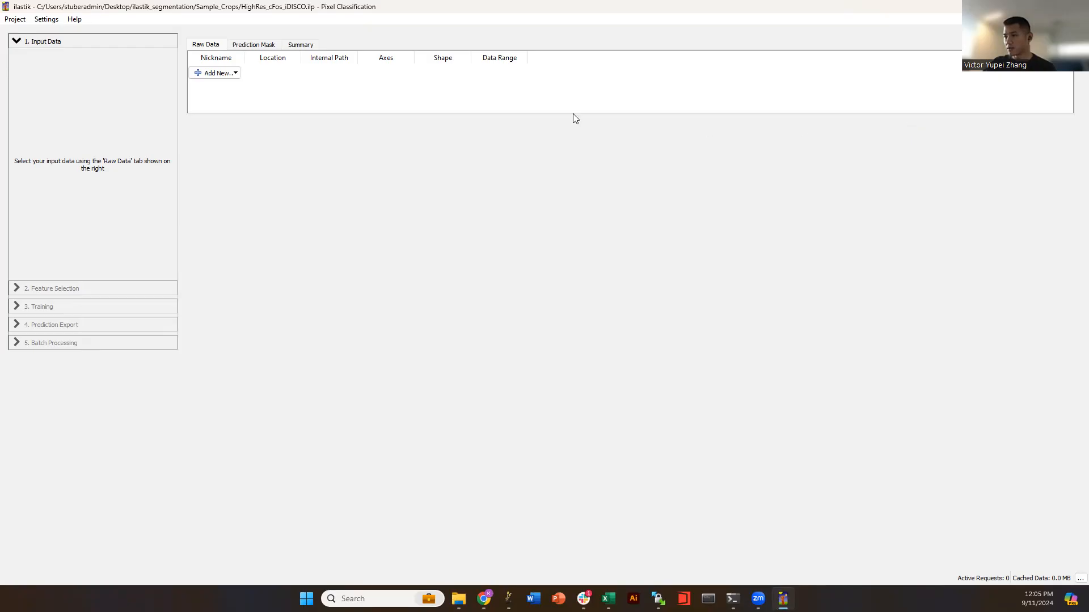
click(657, 599)
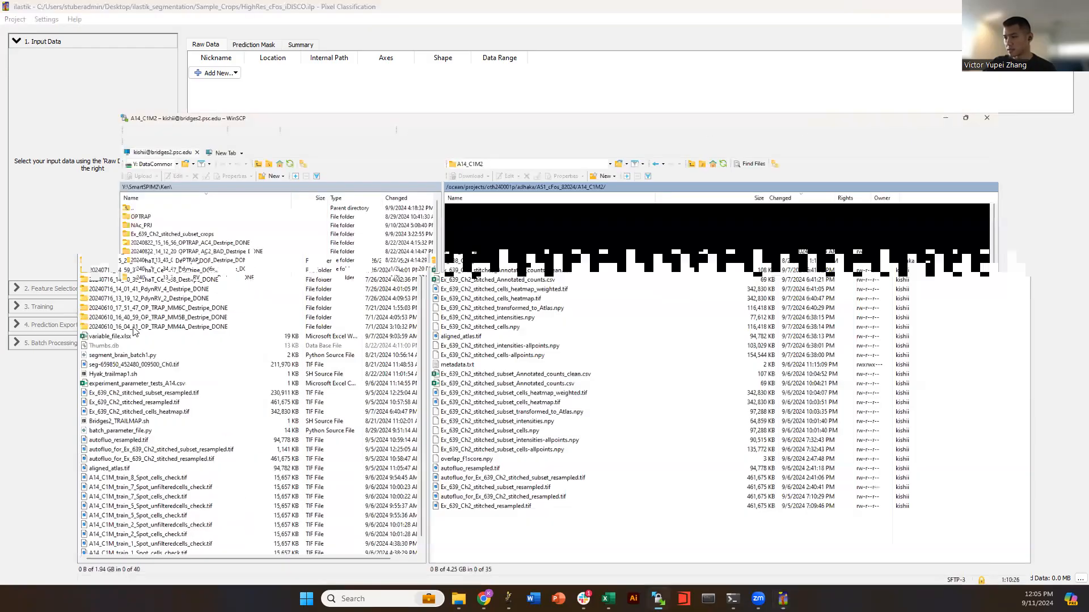
click(524, 94)
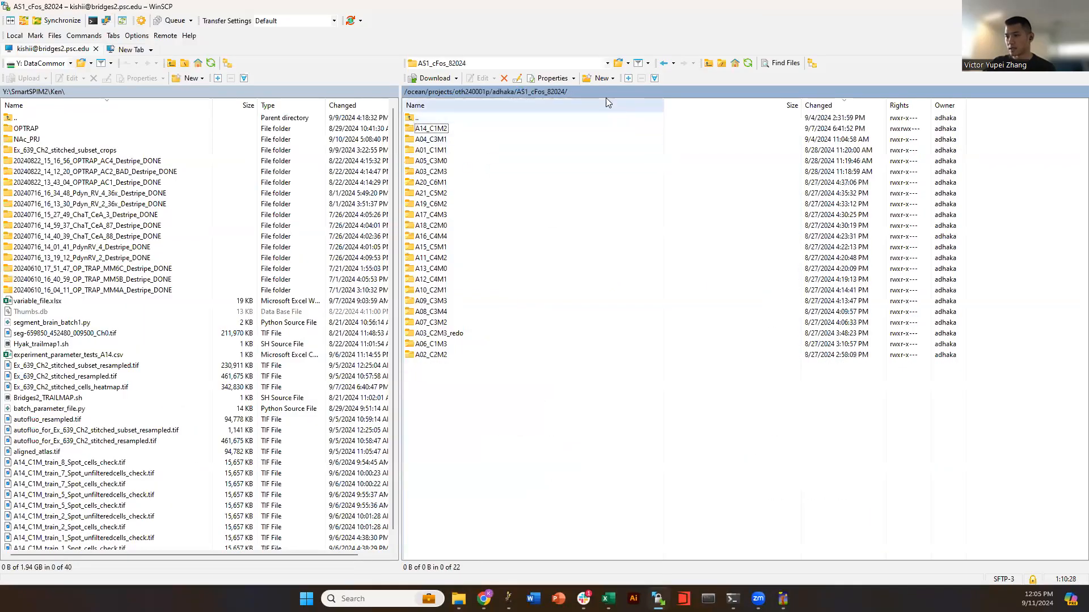
click(502, 94)
double_click(453, 126)
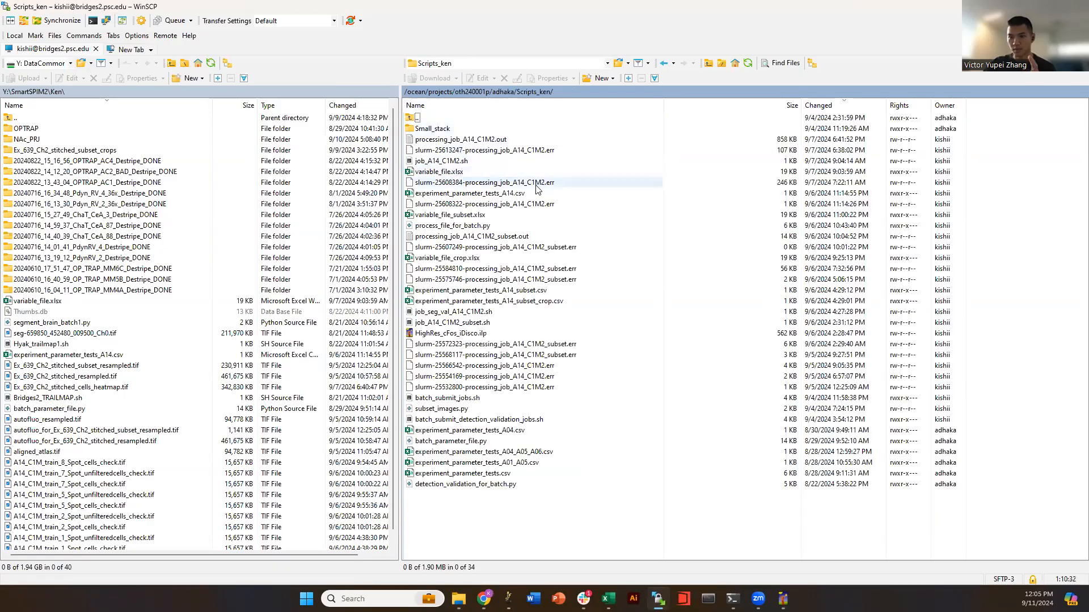
- Open variable_file_crop.xlsx and experiment_parameter_tests_A14_subset_crop.csv from the remote folder in Excel
click(454, 258)
ctrl+click(491, 301)
right_click(491, 300)
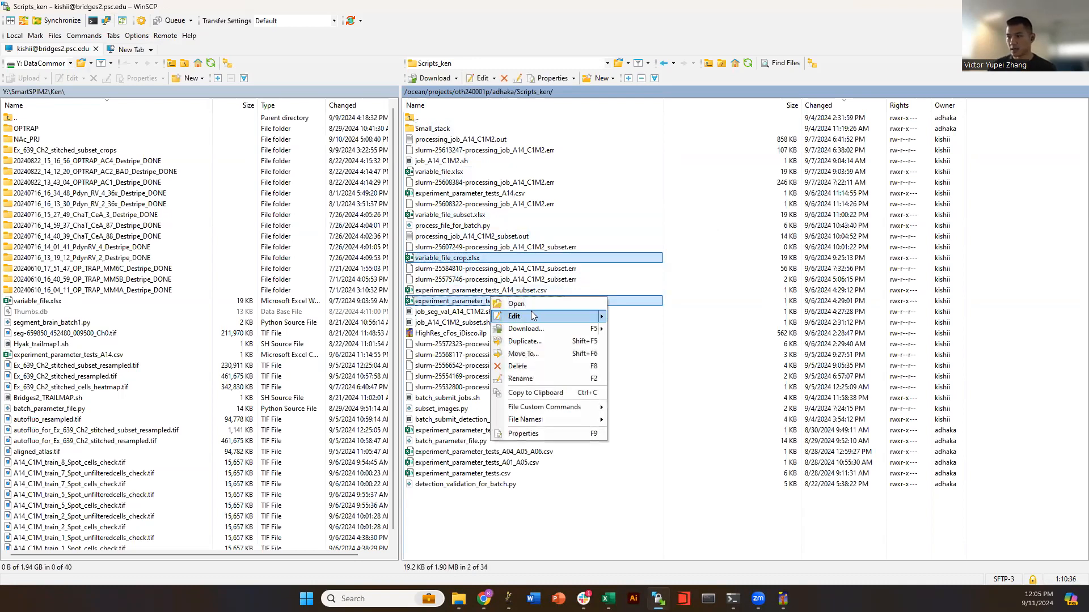
mouse_move(531, 315)
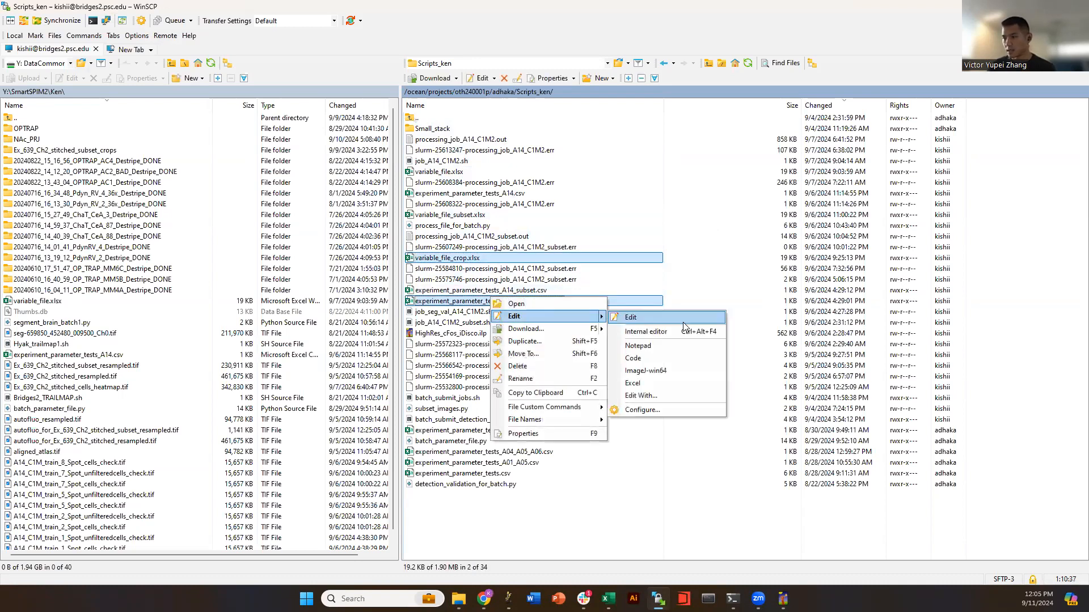
click(672, 384)
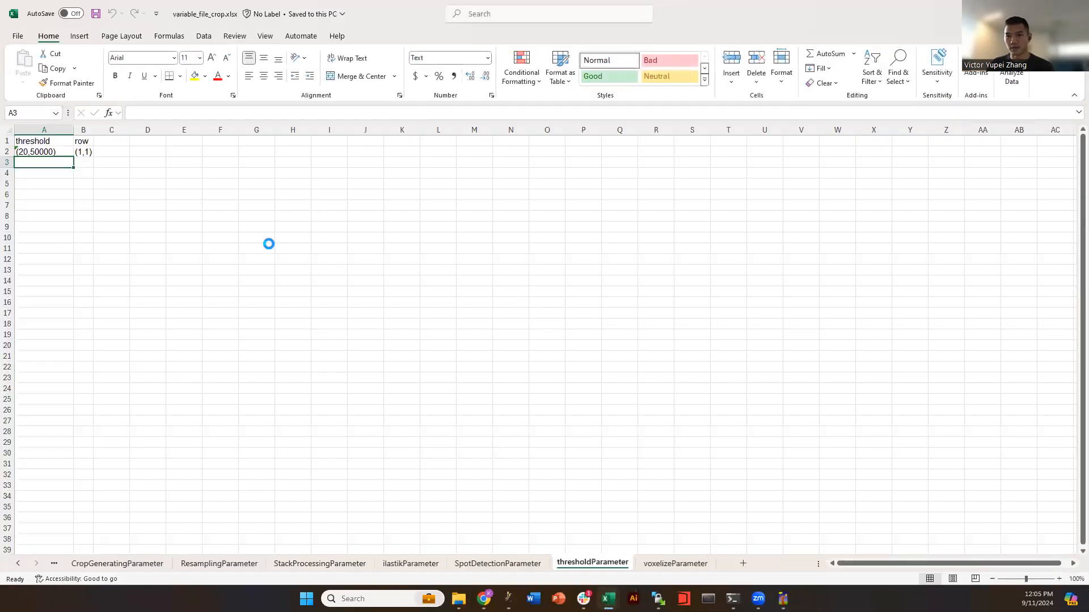
- Examine the parameter headers and sample values in rows 1 and 2 of the experiment parameter CSV
click(260, 232)
click(564, 245)
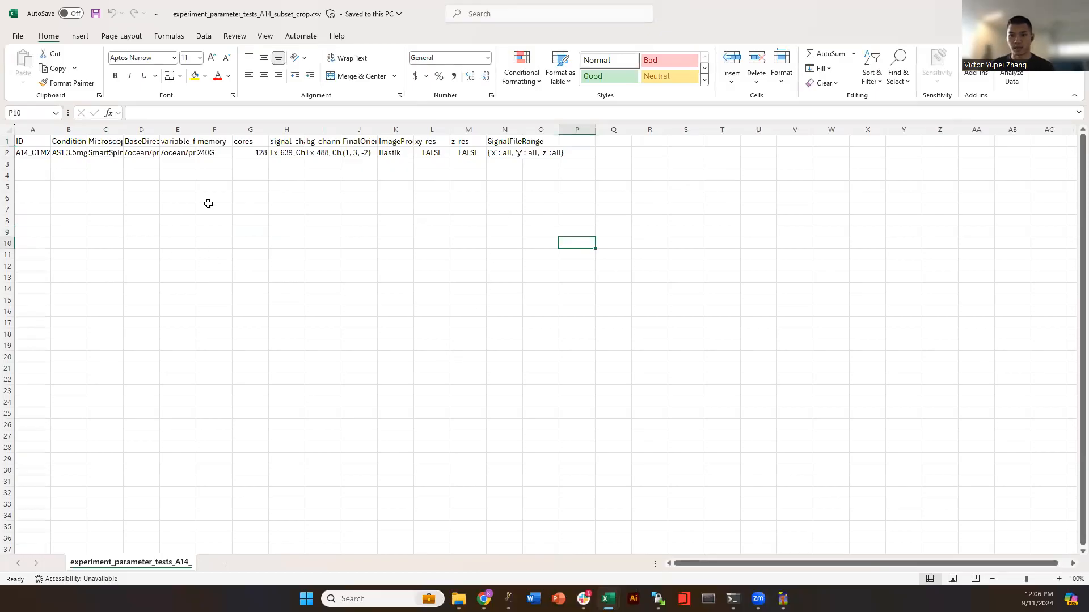
click(247, 184)
click(287, 162)
click(294, 155)
click(395, 155)
click(480, 187)
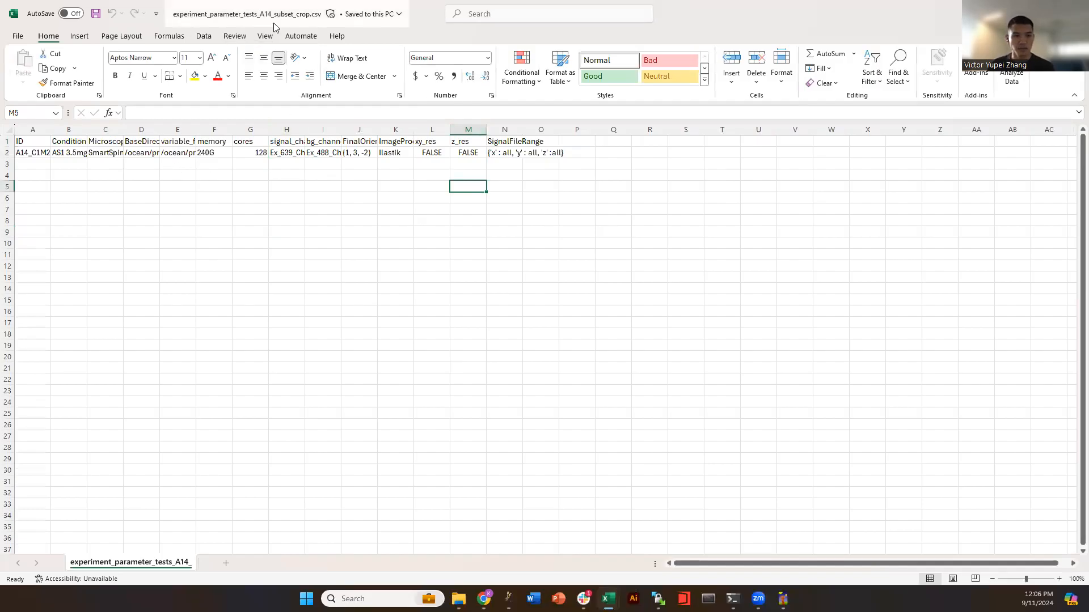
drag(558, 168, 30, 144)
click(63, 152)
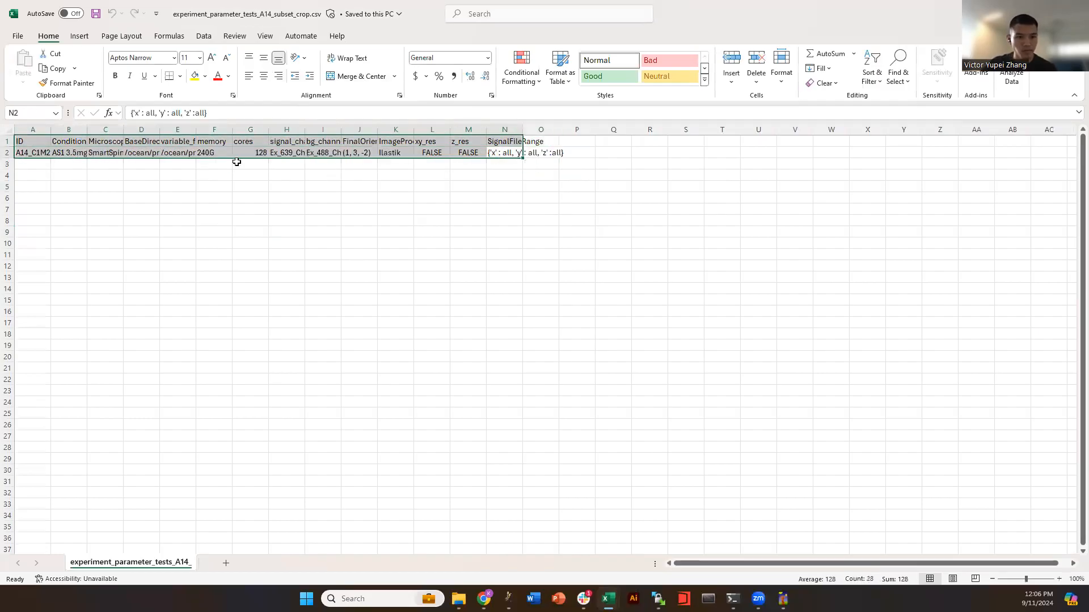
- Examine the SignalFileRange header and its value in the experiment parameter CSV
click(432, 186)
click(514, 152)
drag(500, 141, 503, 154)
click(504, 152)
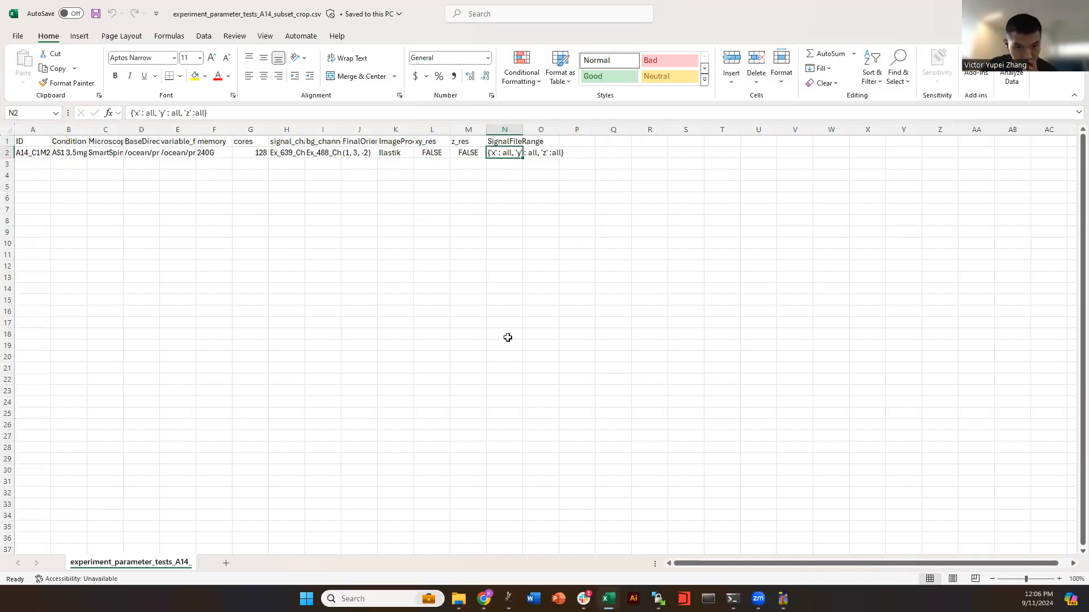
- Switch to variable_file_crop.xlsx, open the CropGeneratingParameter sheet and widen the crop_flag and detection_flag columns
mouse_move(608, 599)
click(682, 543)
click(357, 161)
click(121, 564)
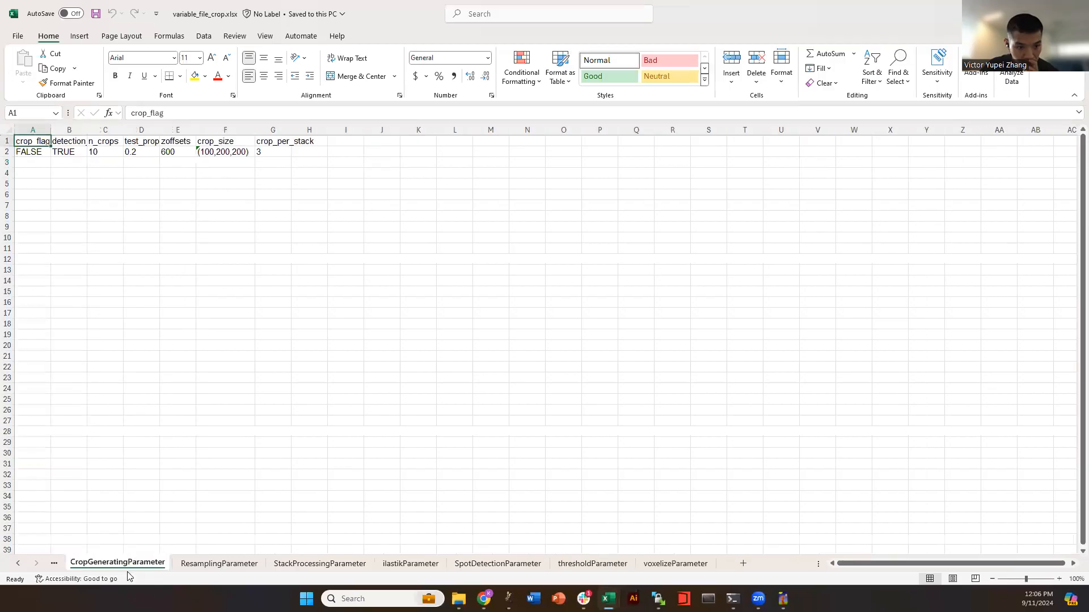
click(105, 214)
click(45, 154)
drag(51, 130, 267, 131)
click(246, 180)
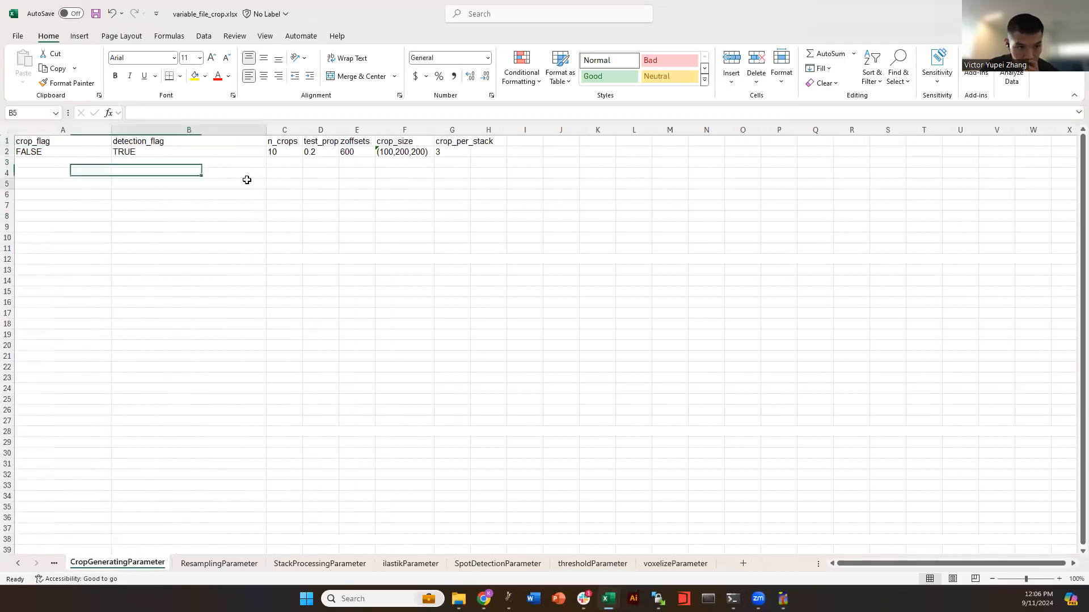
click(77, 141)
click(154, 143)
click(162, 157)
text(FALSE)
key(ctrl+z)
key(Return)
- Set detection_flag to FALSE and crop_flag to TRUE in row 2
click(160, 158)
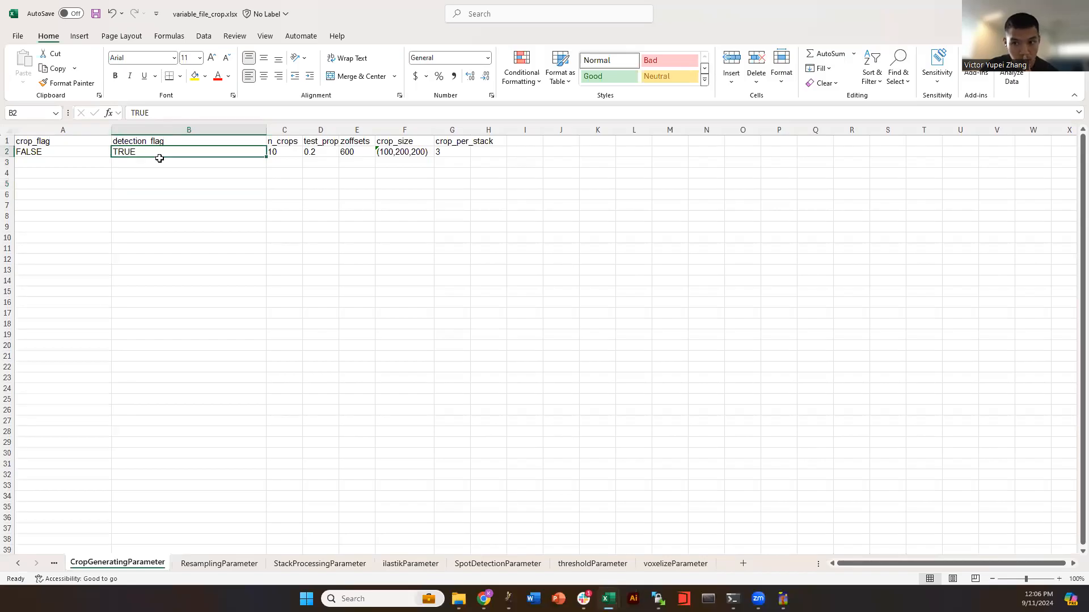
text(FAL)
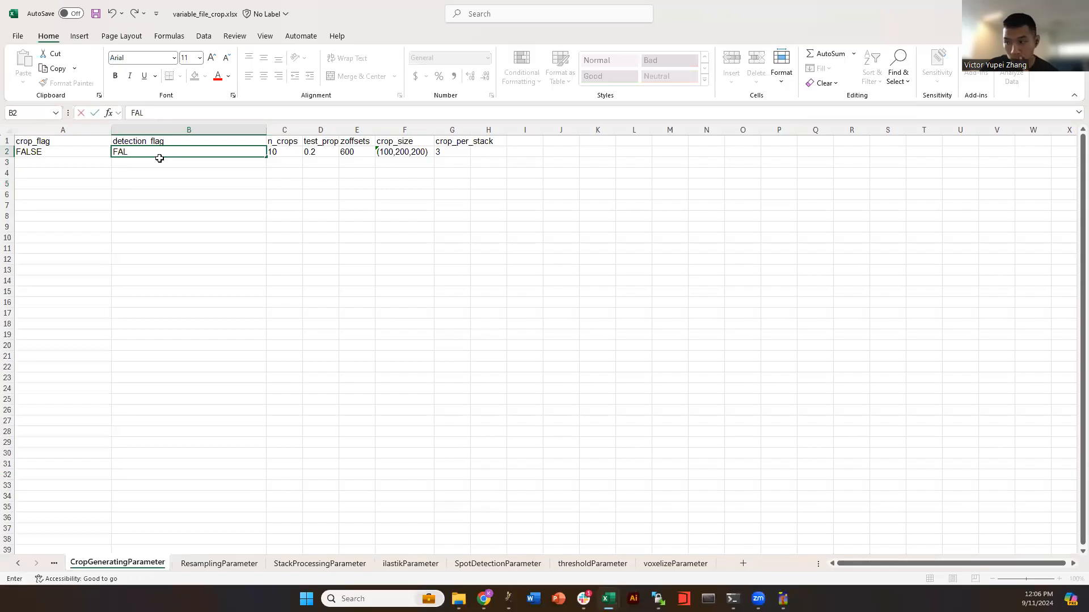
text(SE)
key(Left)
text(TRUE)
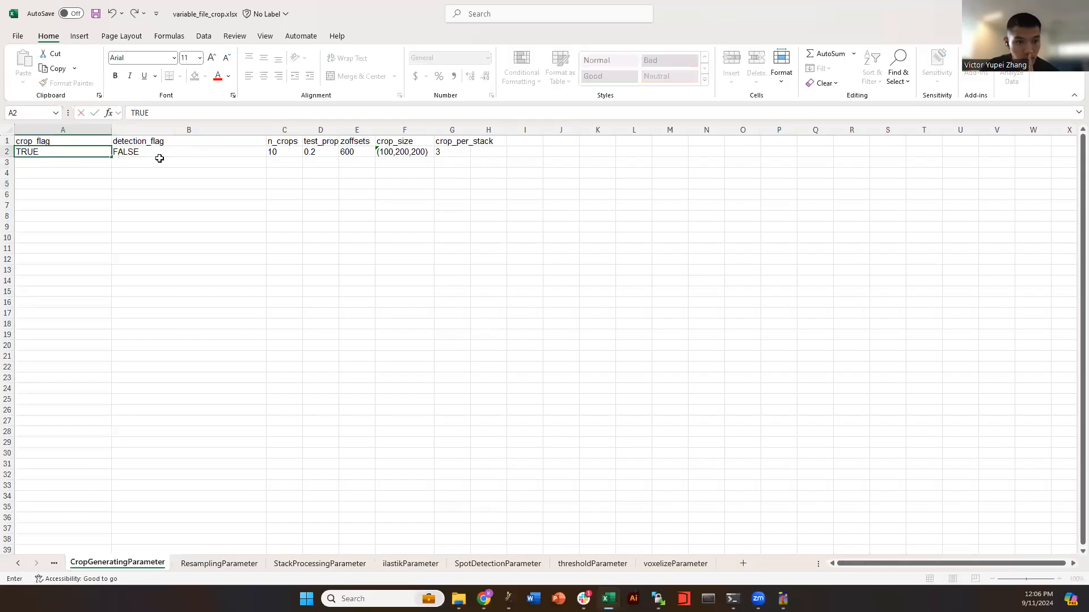
key(Return)
- Adjust the detection_flag and n_crops column widths and set n_crops to 50
click(207, 193)
mouse_move(265, 132)
mouse_down()
mouse_move(161, 131)
mouse_move(252, 138)
mouse_up()
click(215, 163)
click(200, 153)
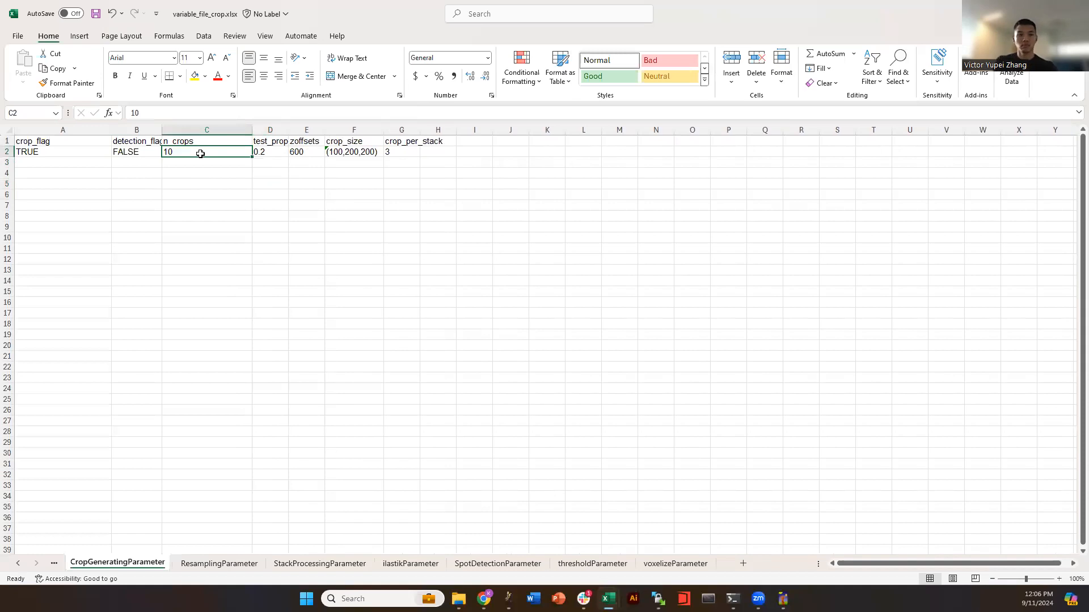
text(50)
key(Return)
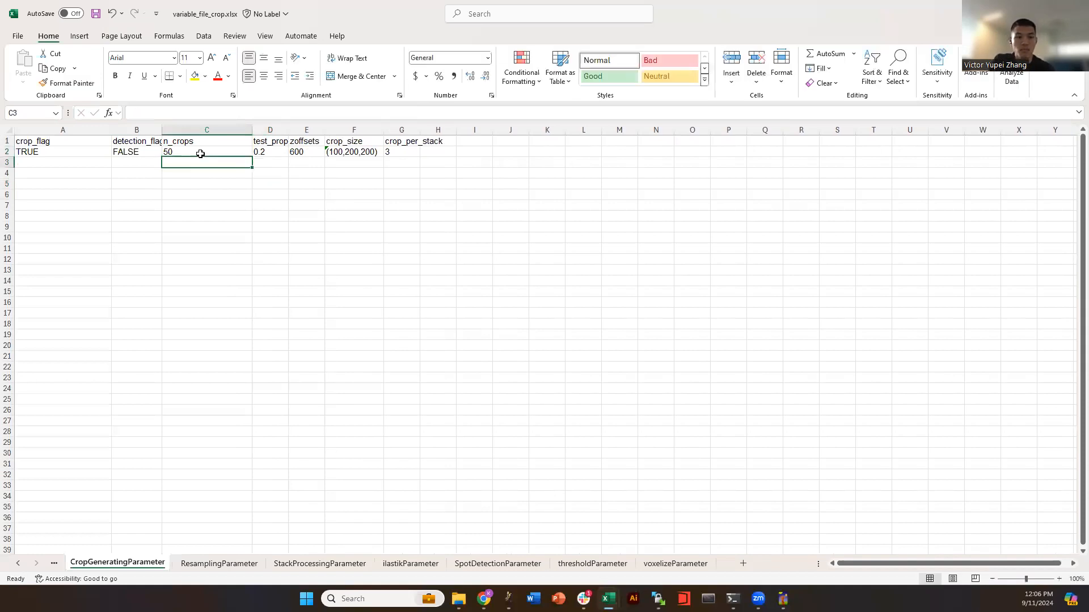
- Widen the test_proportion column to show its full header and set the value to 0.5
click(274, 150)
drag(289, 131, 321, 131)
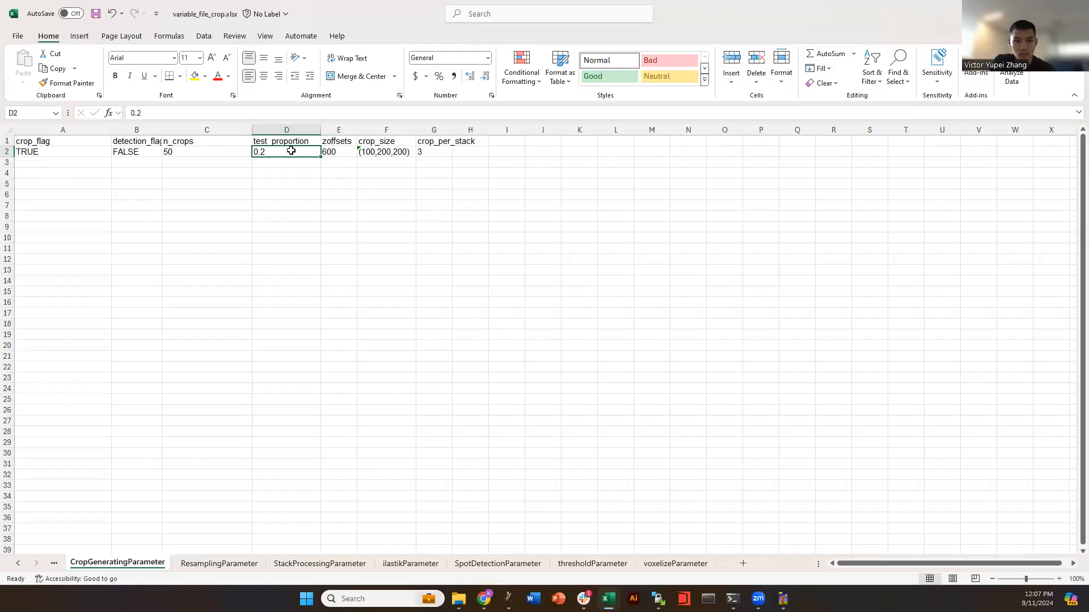
key(BackSpace)
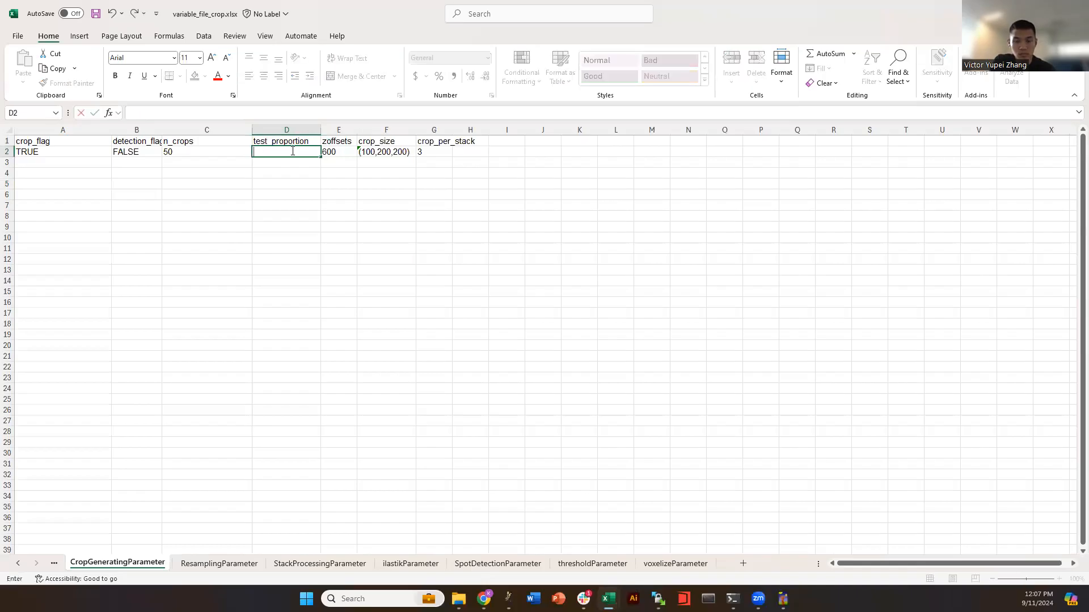
text(0.5)
key(Return)
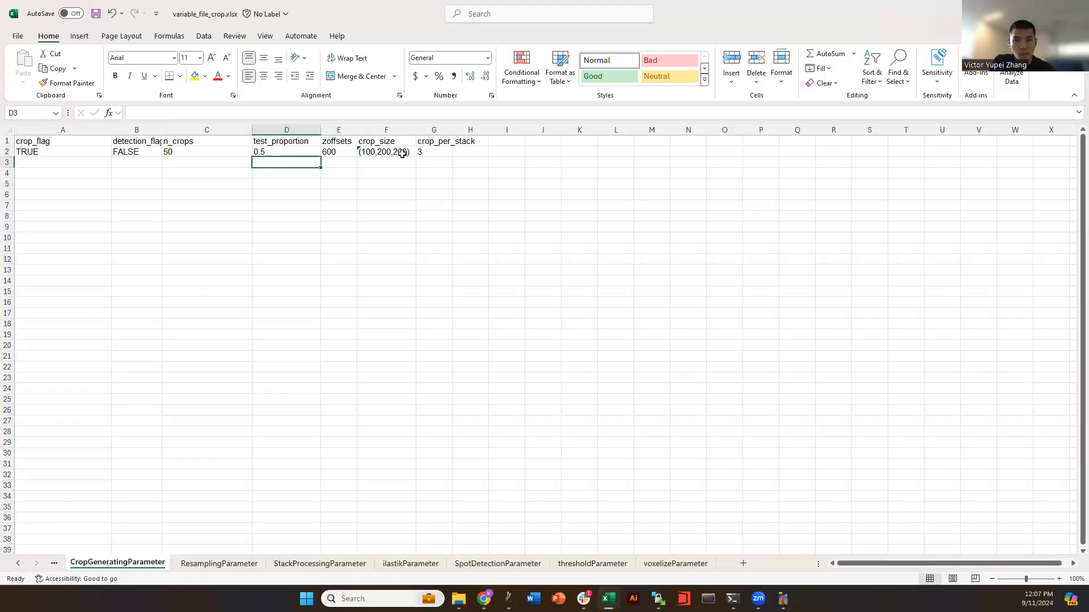
- Change the crop_size value to (25,50,50)
click(402, 154)
double_click(139, 113)
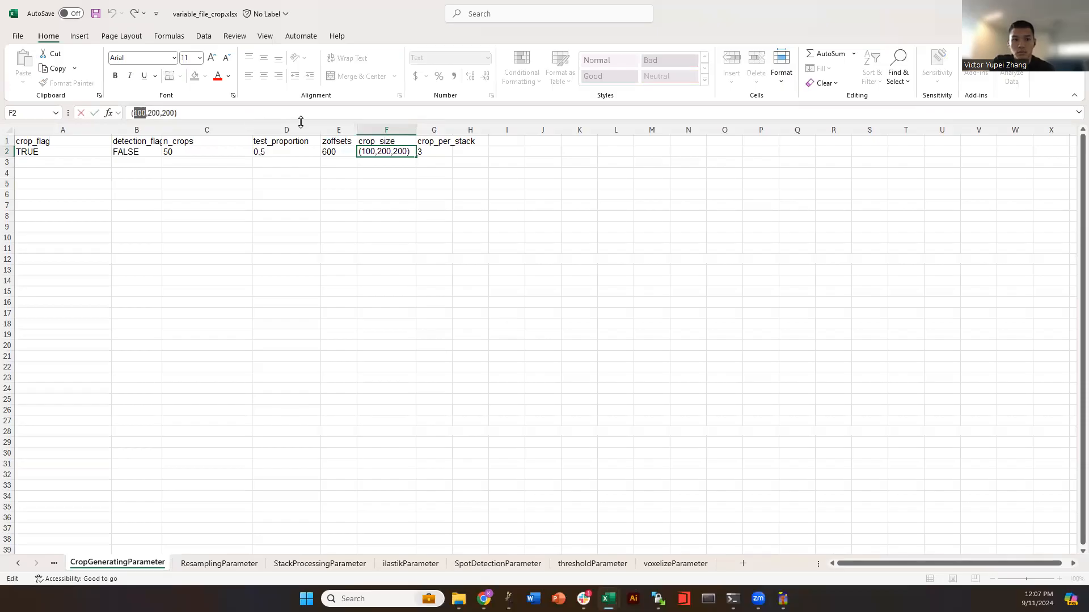
text(()
key(BackSpace)
text(25)
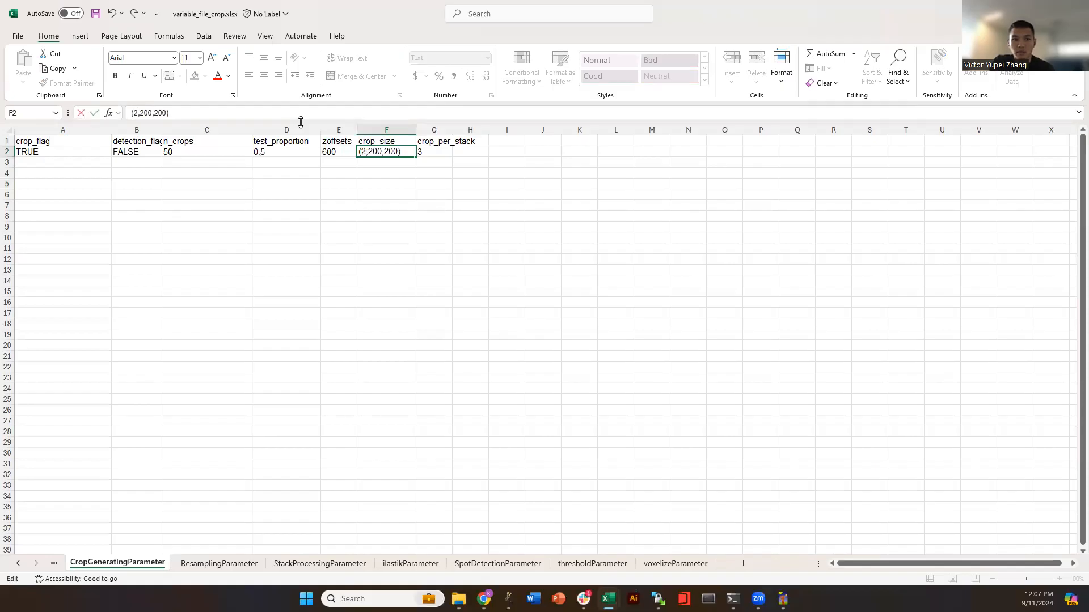
key(Right)
key(BackSpace)
key(BackSpace)
text(5)
key(Right)
key(Right)
key(Right)
key(Right)
key(BackSpace)
key(BackSpace)
text(5)
key(Return)
- Check the edited crop parameters and save variable_file_crop.xlsx
click(241, 247)
click(444, 173)
click(341, 163)
click(200, 153)
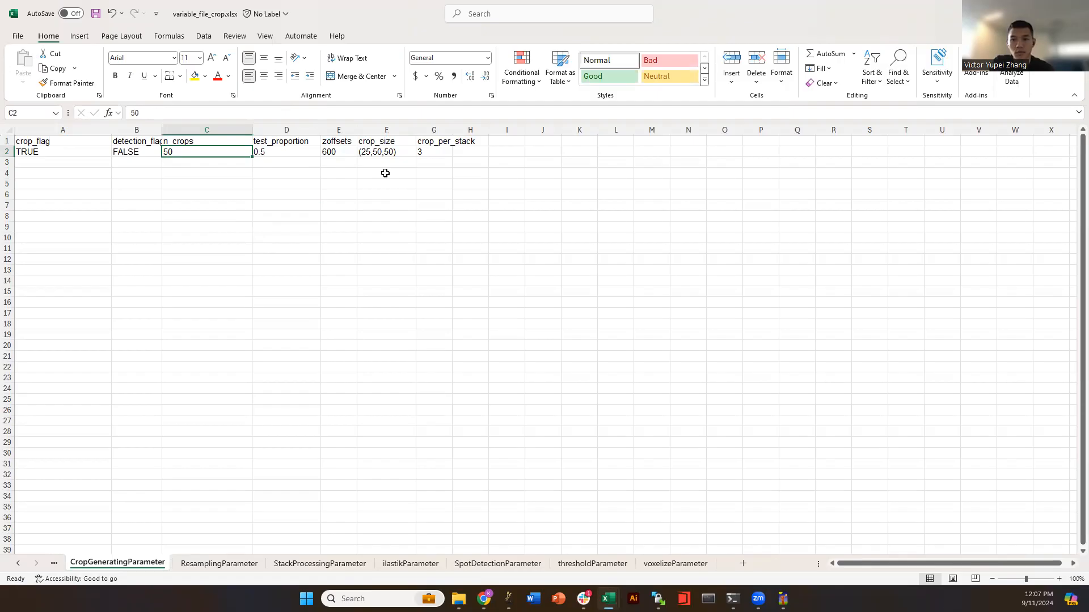
click(544, 216)
click(576, 227)
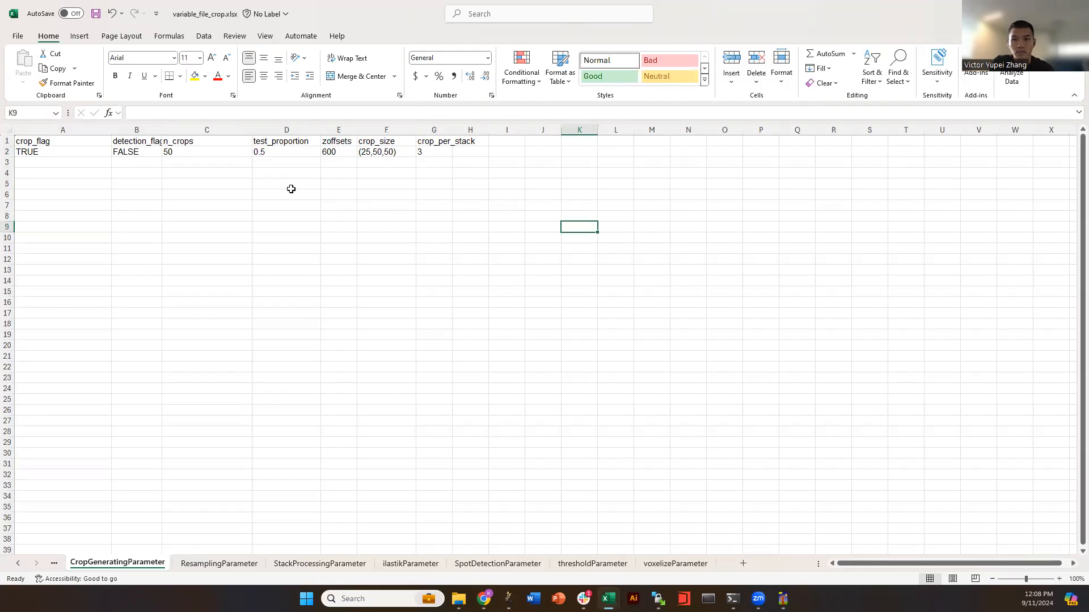
click(304, 202)
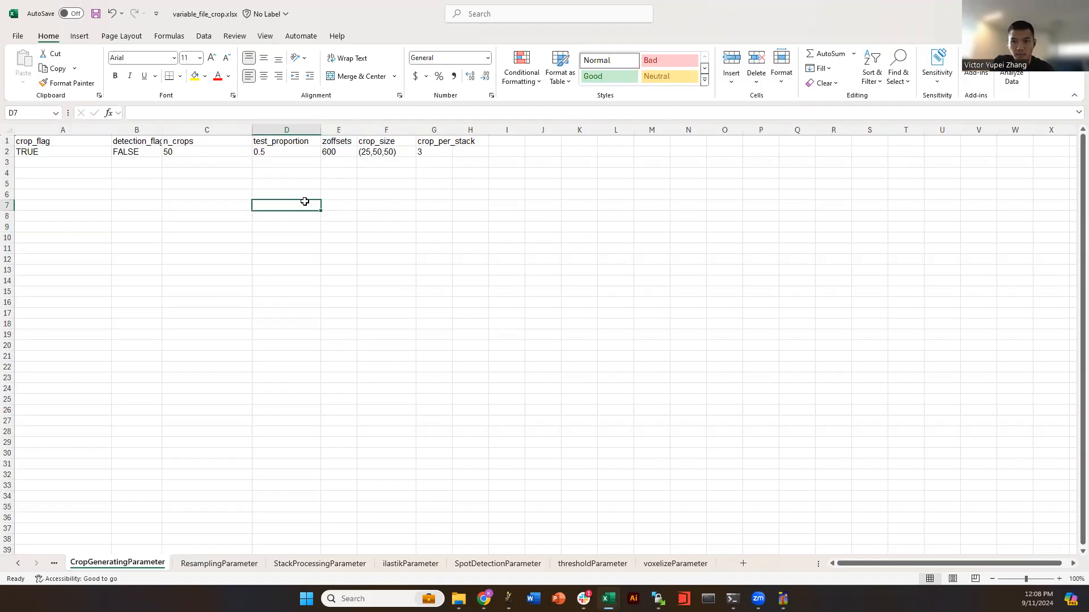
click(503, 172)
key(ctrl+s)
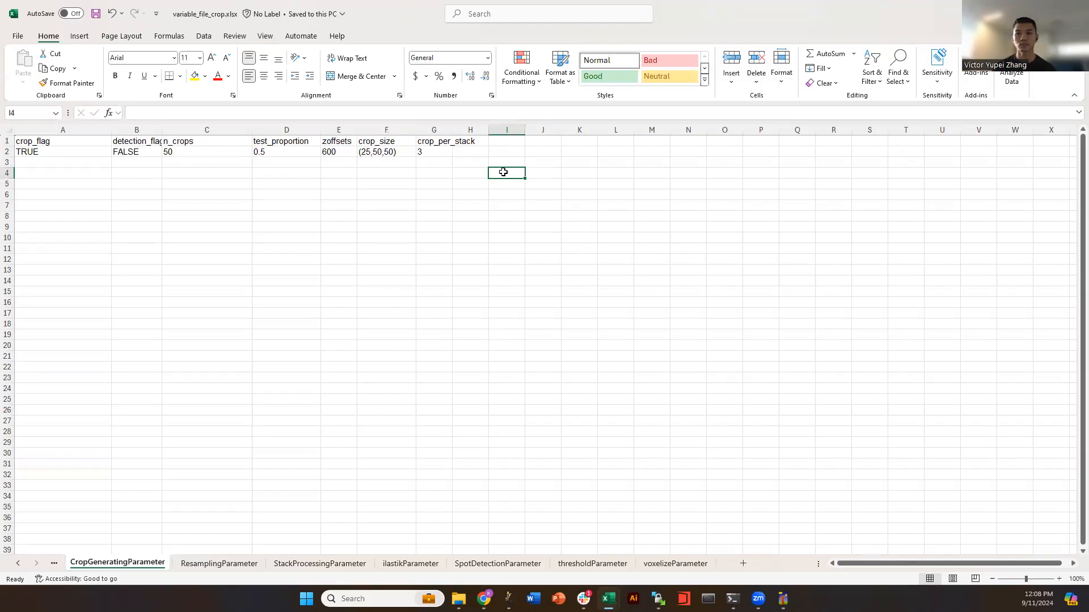
- Switch to the Ex_639_Ch2_stitched_subset_crops folder in File Explorer and restore its window to a smaller size over ilastik
click(400, 194)
click(386, 152)
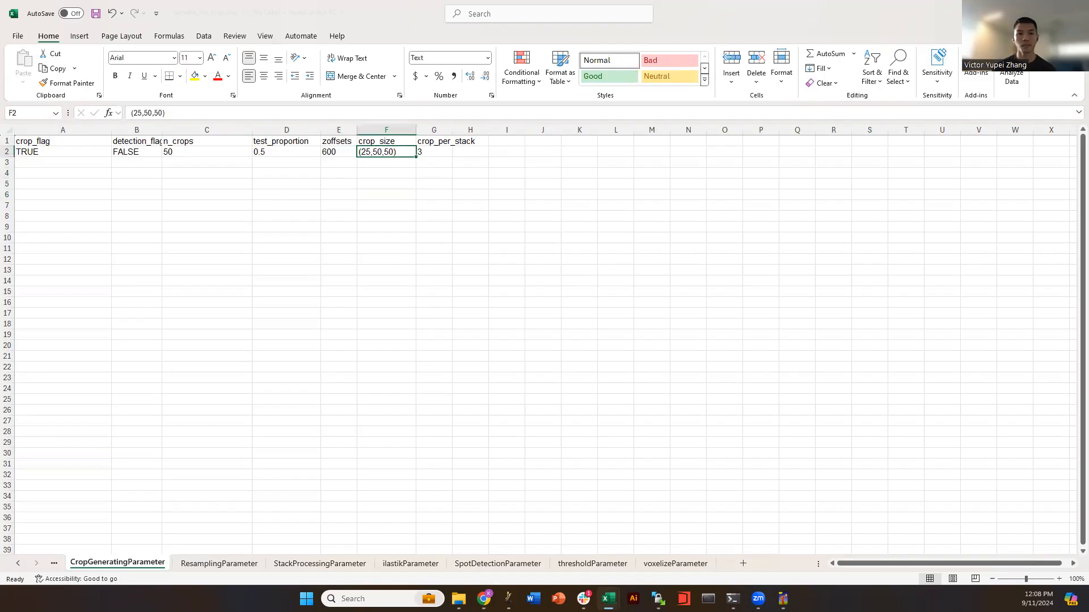
key(alt+Tab)
key(alt+Tab)
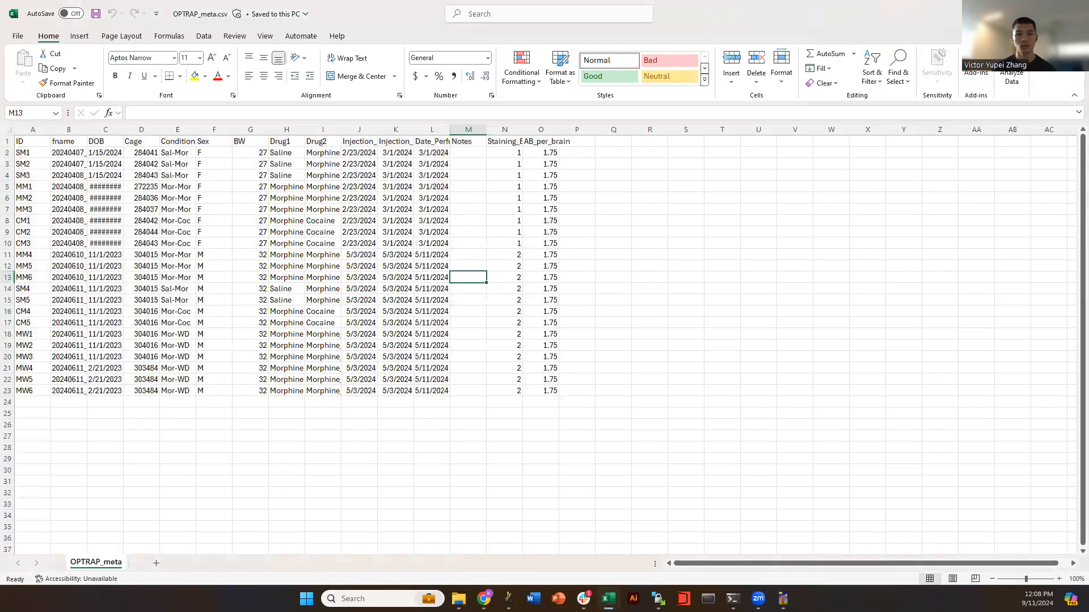
key(alt+Tab)
key(alt+Tab)
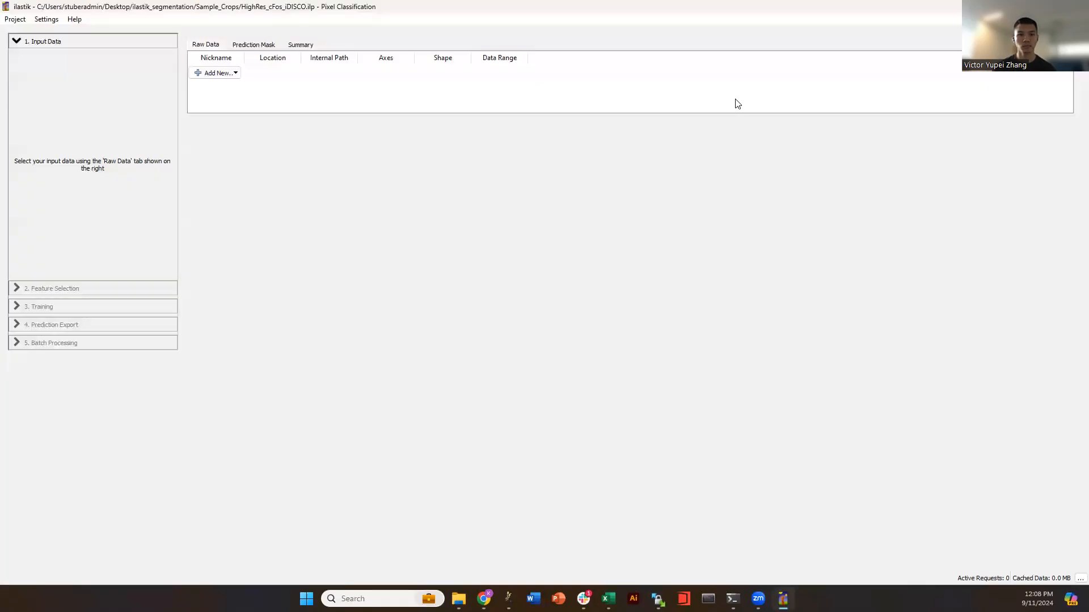
key(alt+Tab)
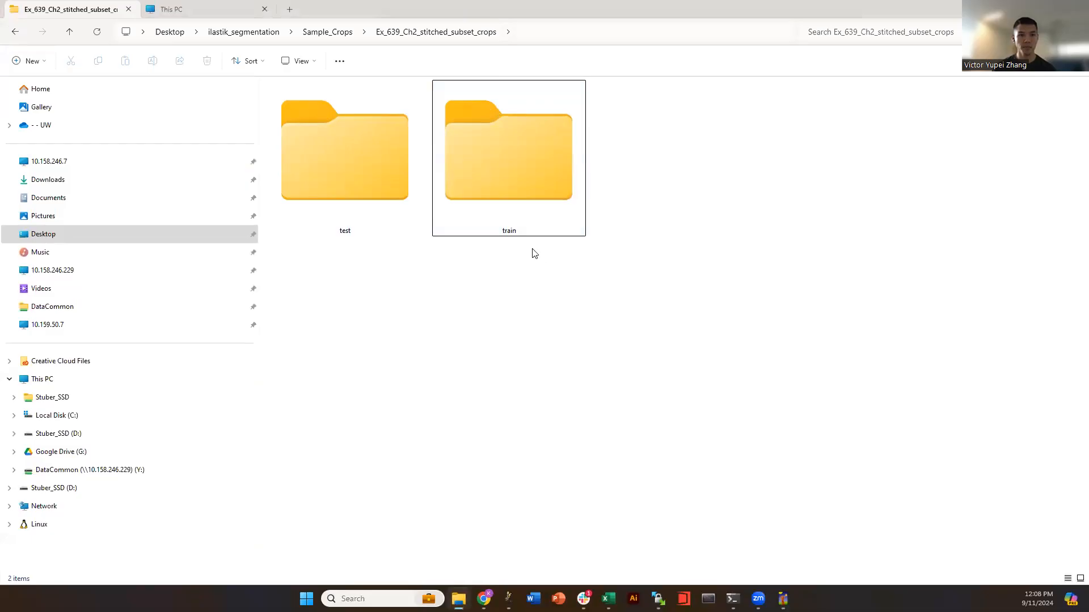
double_click(475, 4)
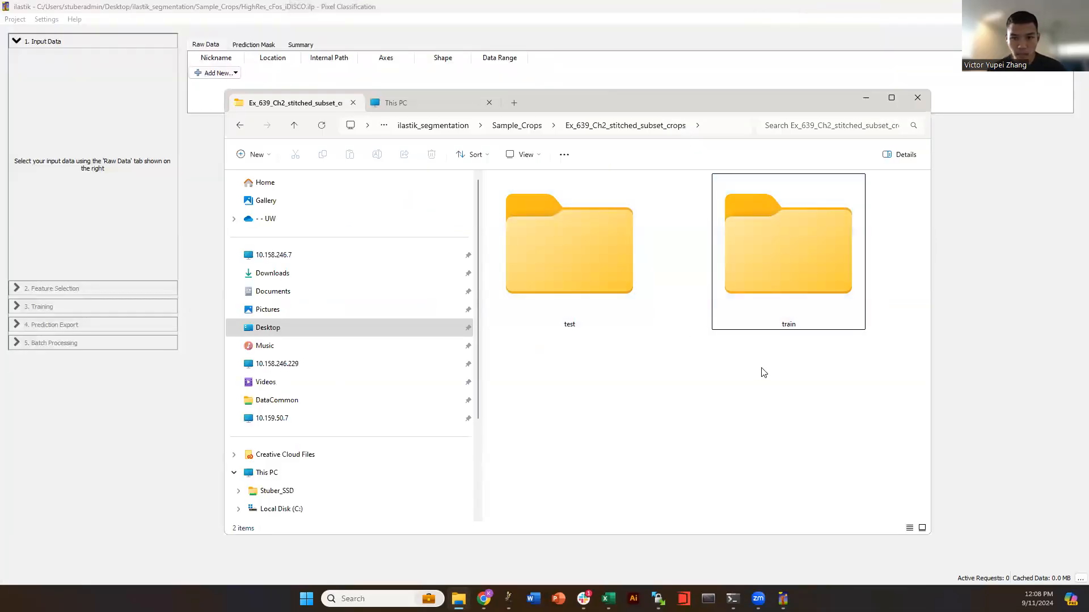
- Check the TIFF crops in the train and test folders and return to their parent folder
double_click(797, 278)
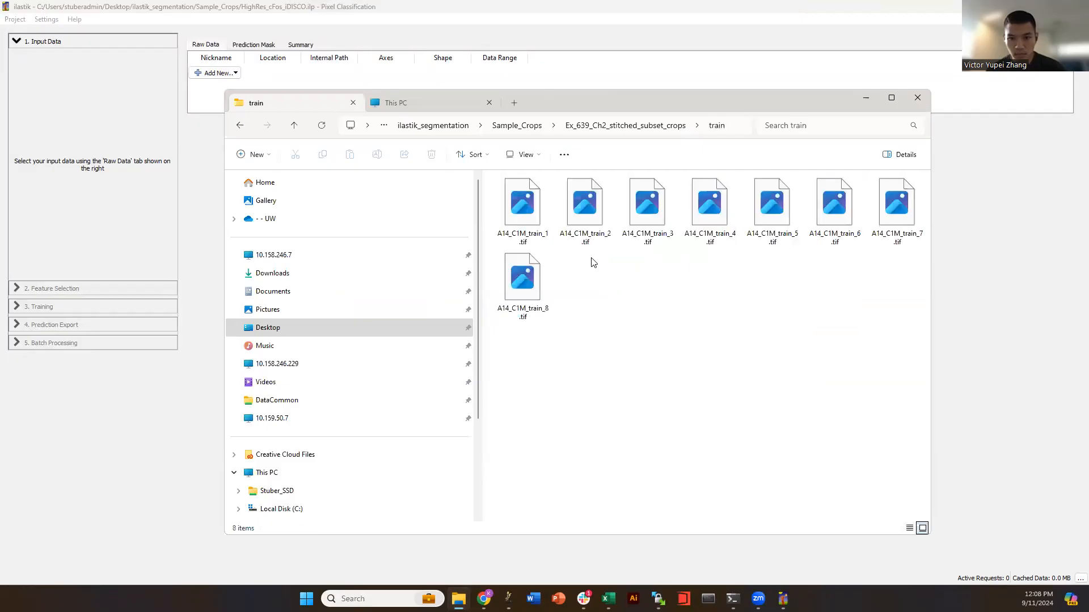
key(alt+Left)
double_click(589, 278)
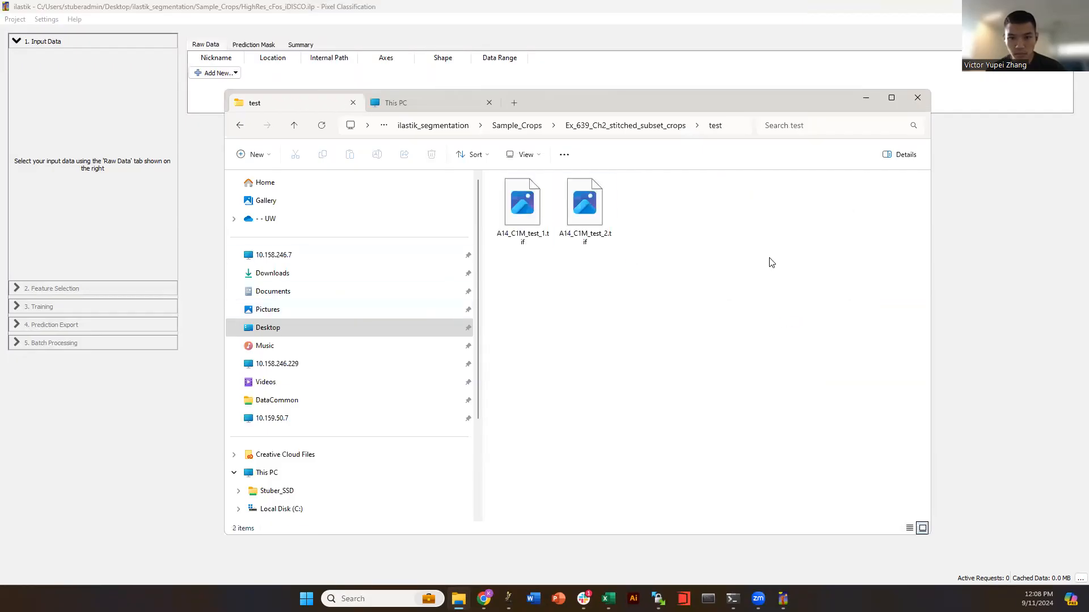
key(alt+Left)
- Add all TIFF crops from the train folder, A14_C1M_train_1 to A14_C1M_train_8, to ilastik's Raw Data list
drag(665, 108, 487, 194)
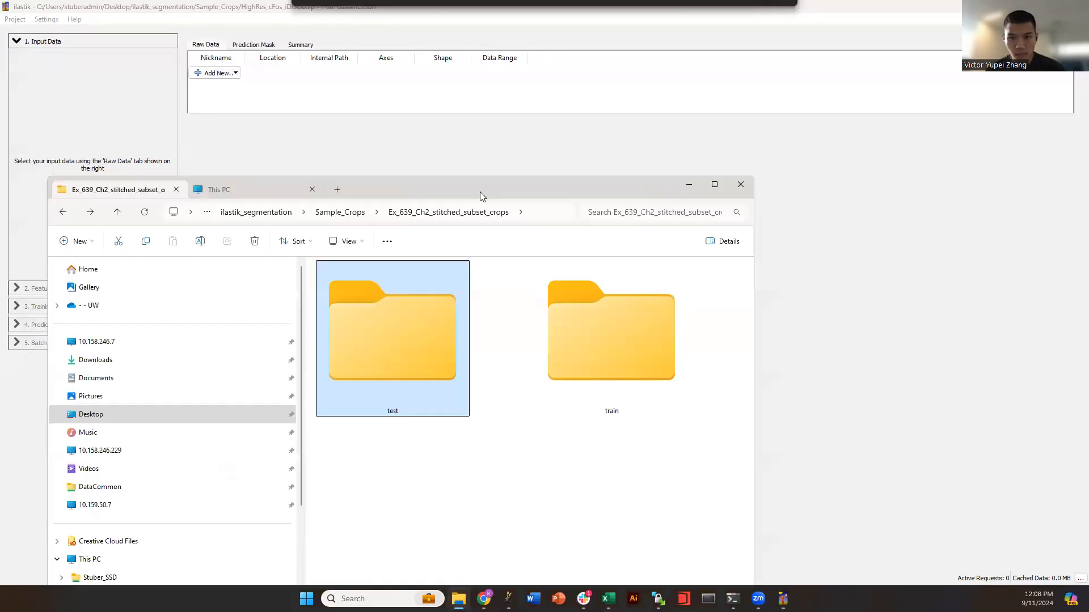
double_click(546, 318)
key(ctrl+a)
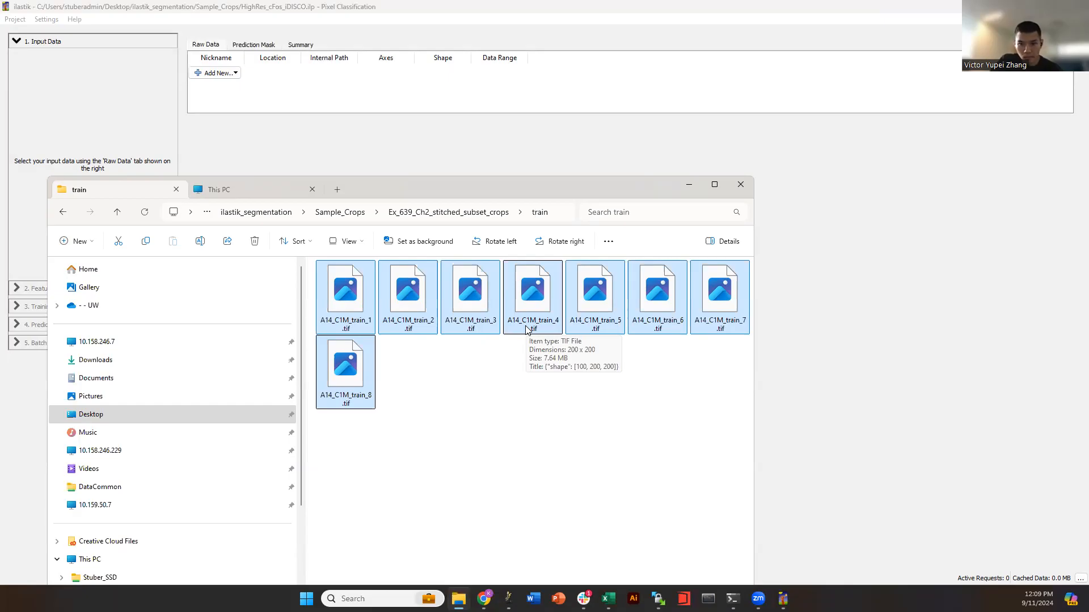
drag(361, 296, 239, 76)
click(223, 90)
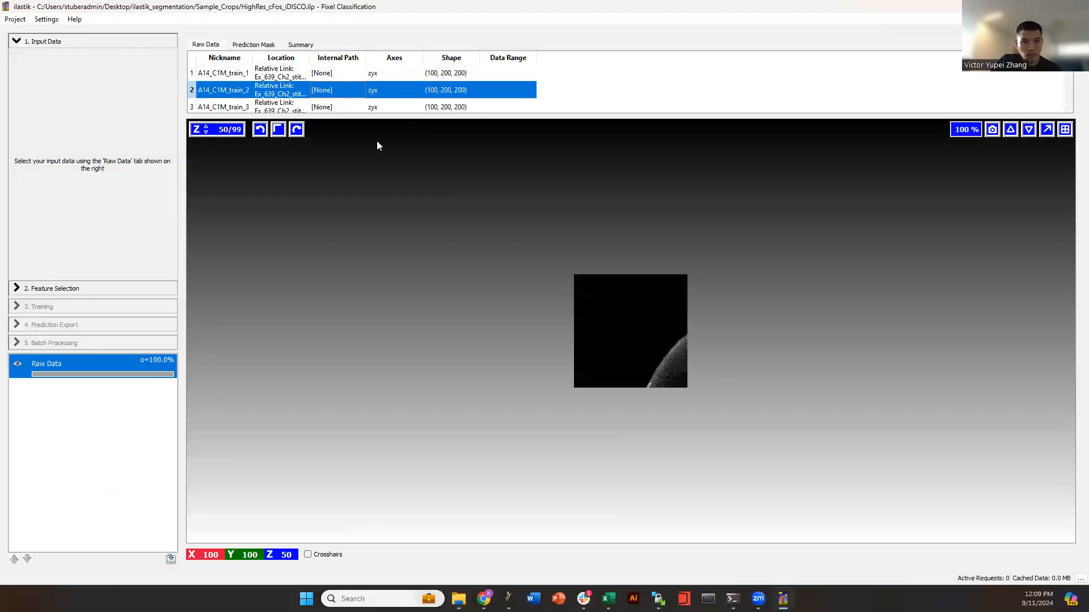
- Enlarge the Raw Data list to show all eight training crops and examine each crop's image in turn
drag(350, 116, 353, 236)
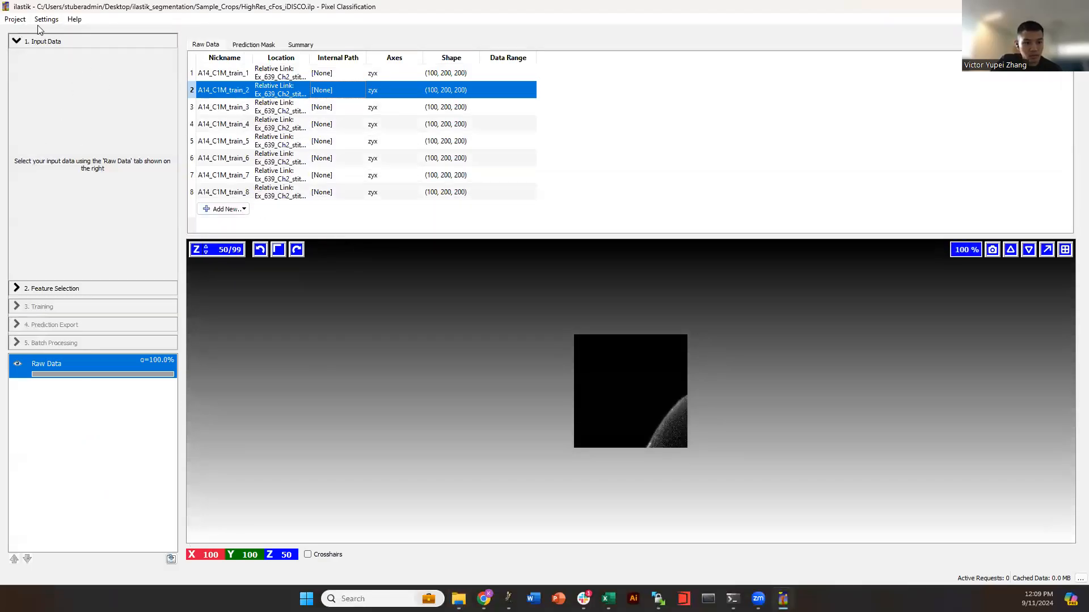
click(283, 73)
click(272, 193)
click(295, 71)
click(283, 107)
click(280, 89)
click(277, 74)
key(Down)
key(Down)
key(Down)
key(Down)
key(Down)
key(Down)
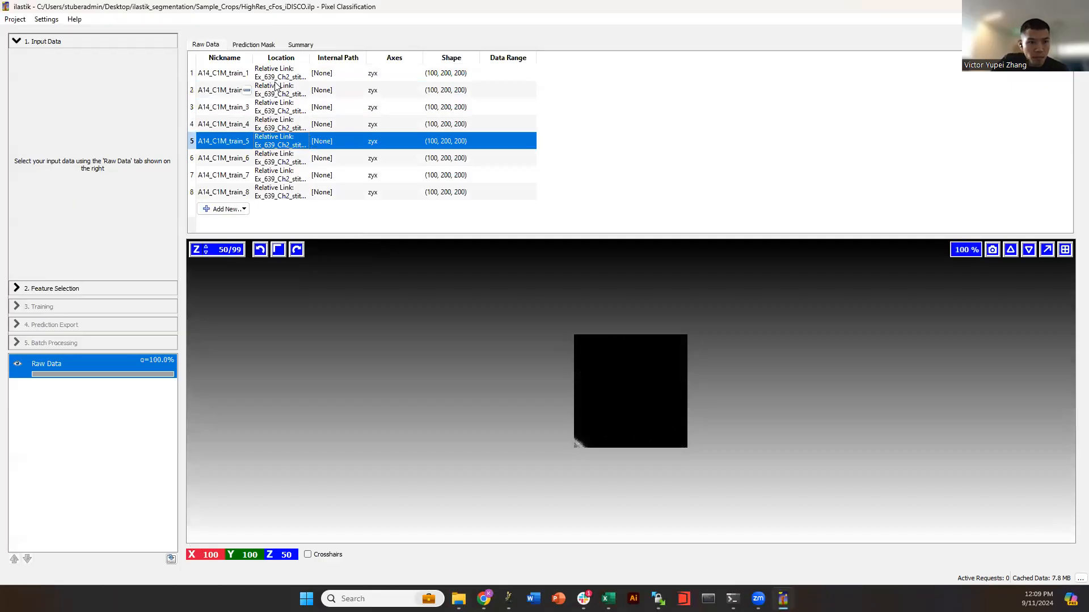
key(Down)
key(Up)
key(Up)
key(Up)
key(Up)
key(Up)
key(Up)
key(Up)
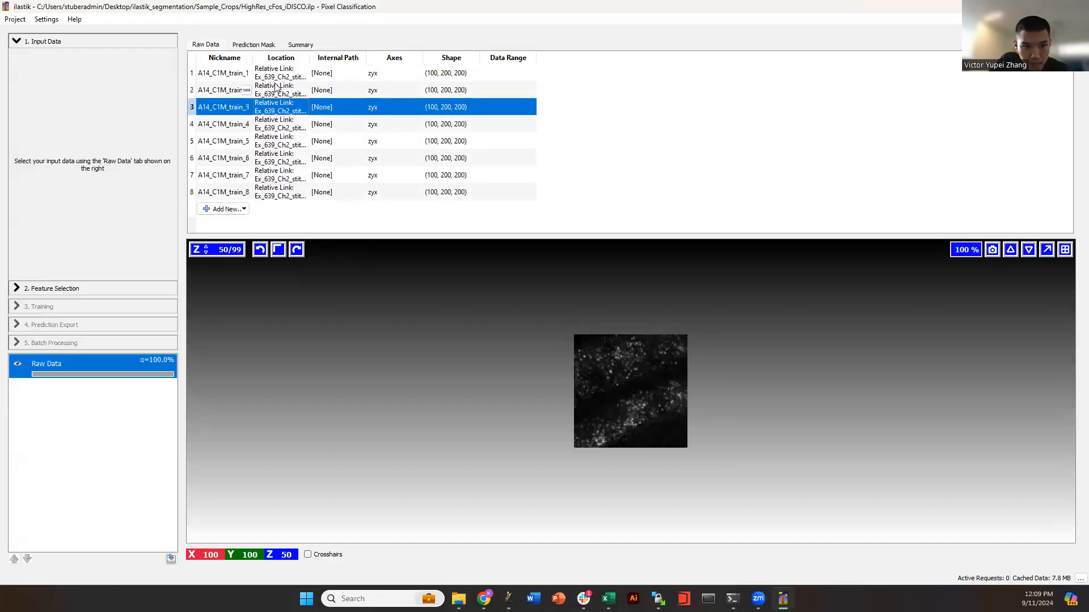
key(Down)
key(Down)
key(Down)
key(Down)
key(Down)
key(Down)
key(Down)
key(Down)
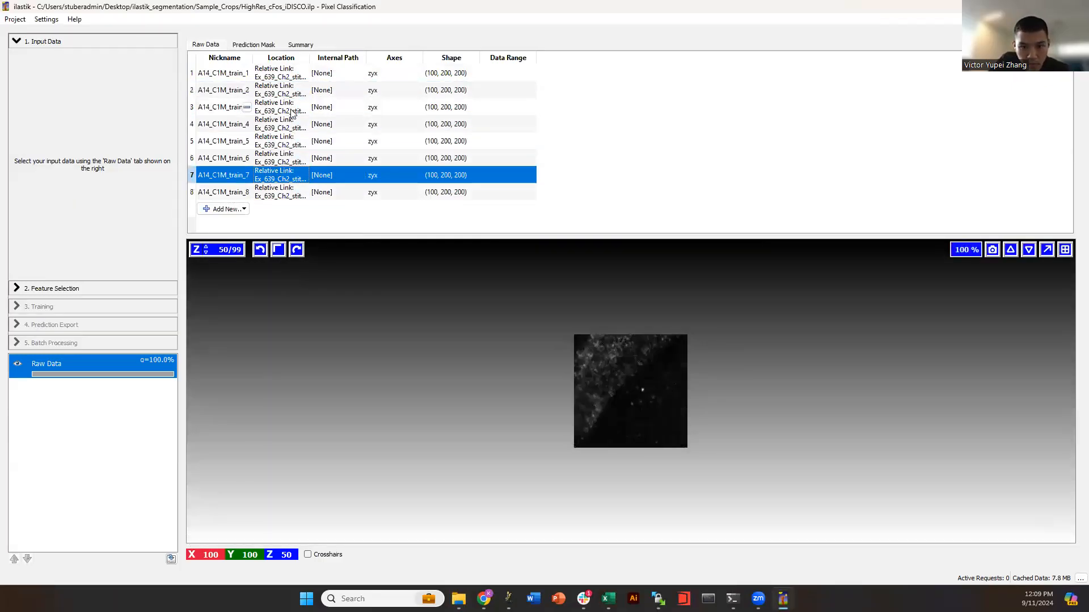
key(Up)
key(Up)
key(Up)
key(Up)
key(Up)
key(Up)
key(Up)
key(Up)
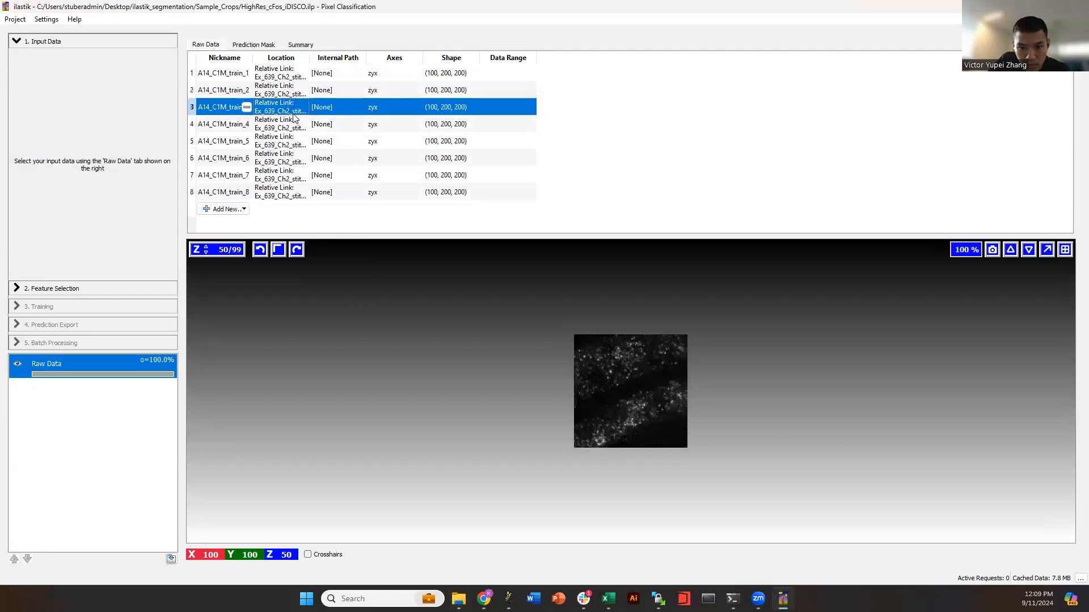
key(Down)
key(Down)
key(Down)
key(Down)
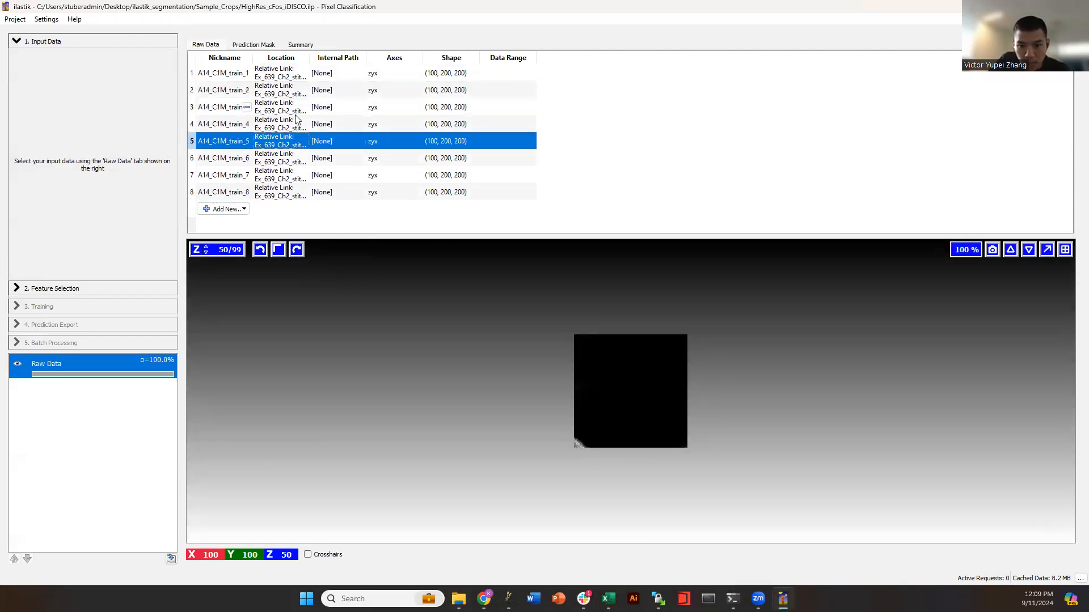
key(Down)
key(Down)
key(Down)
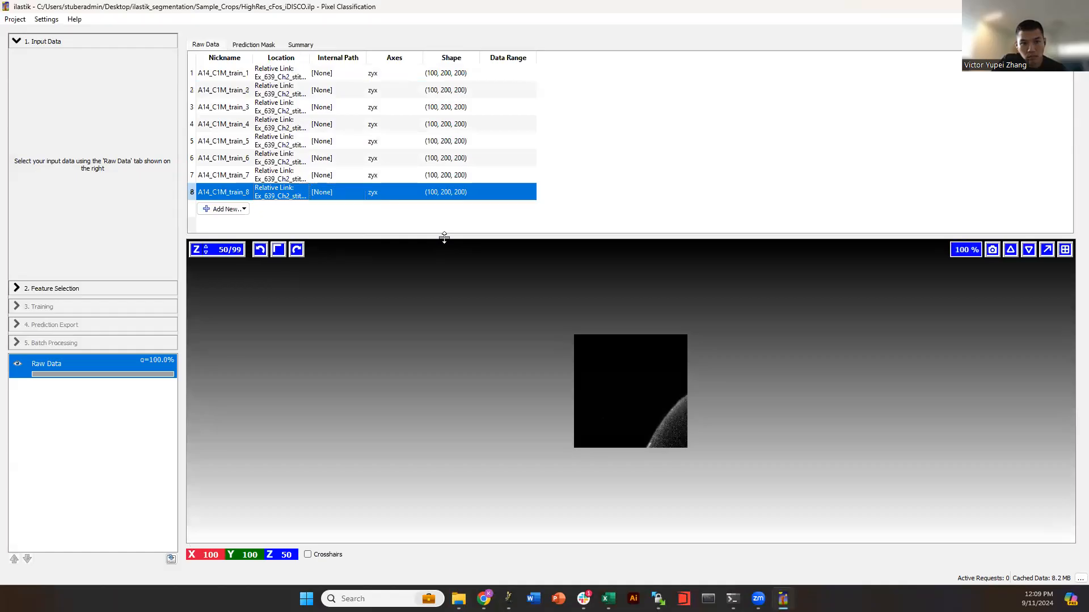
- Shrink the Raw Data list to enlarge the image viewer and display the A14_C1M_train_1 crop
drag(444, 239, 375, 106)
click(305, 78)
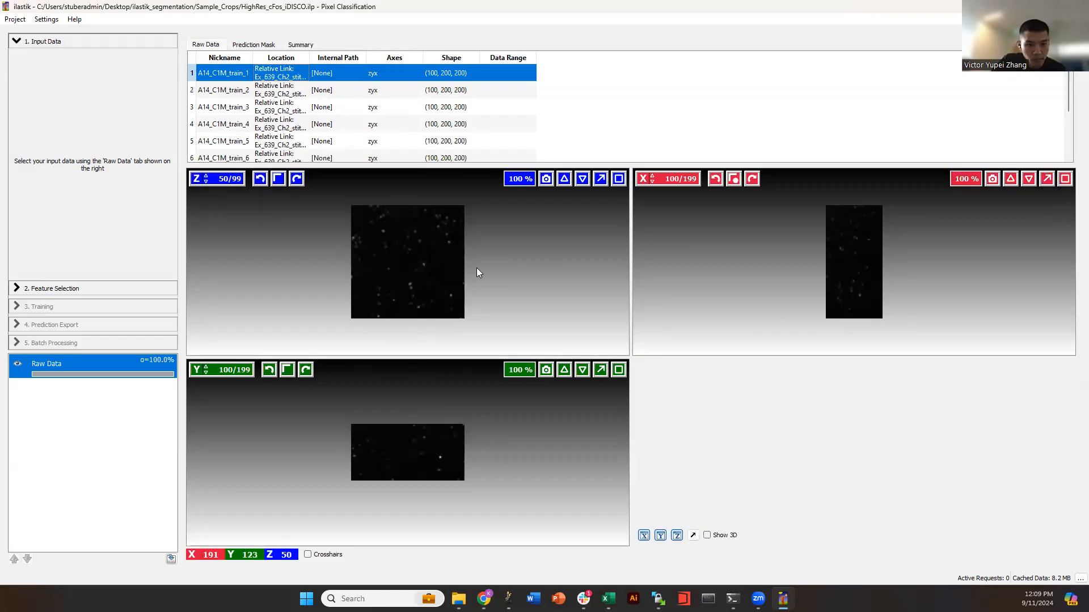
- Examine the A14_C1M_train_1 crop by browsing through its slices in the Z, X and Y views
scroll(405, 260, up, 3)
scroll(404, 261, down, 20)
scroll(404, 263, up, 6)
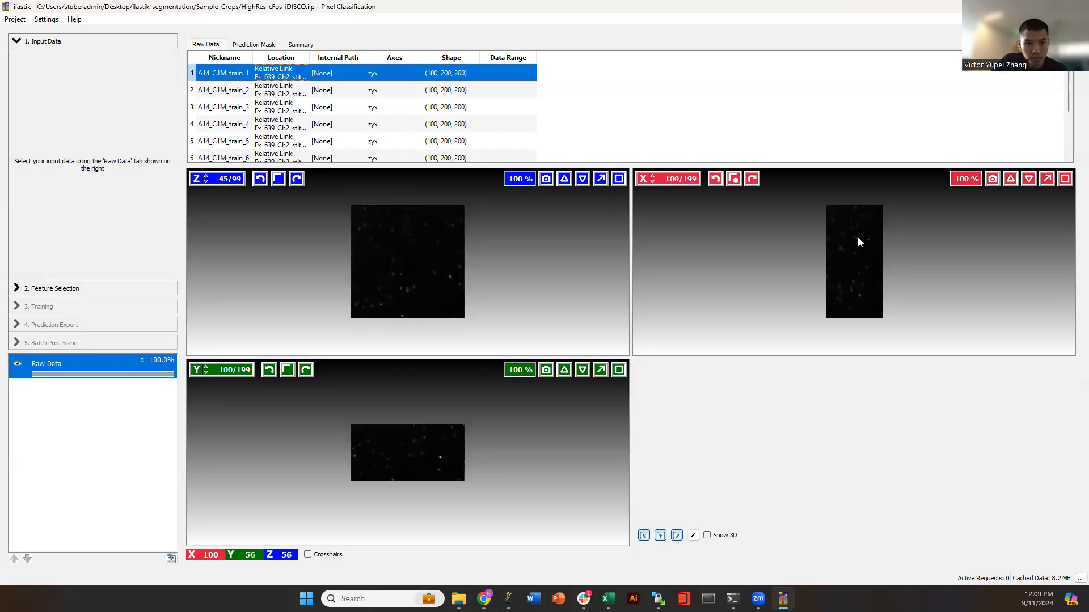
scroll(857, 240, down, 13)
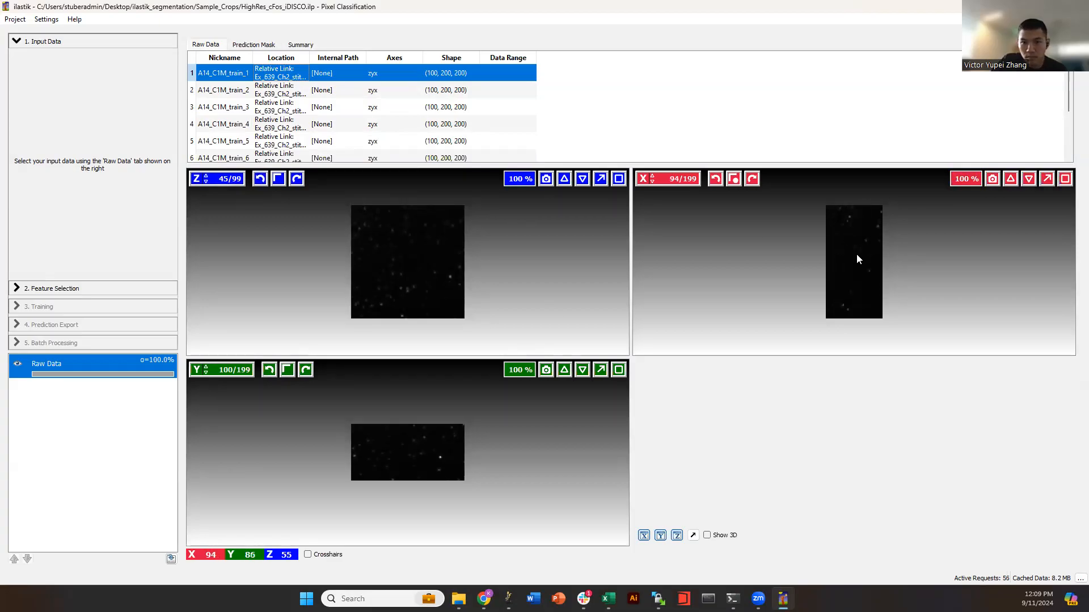
scroll(848, 253, up, 6)
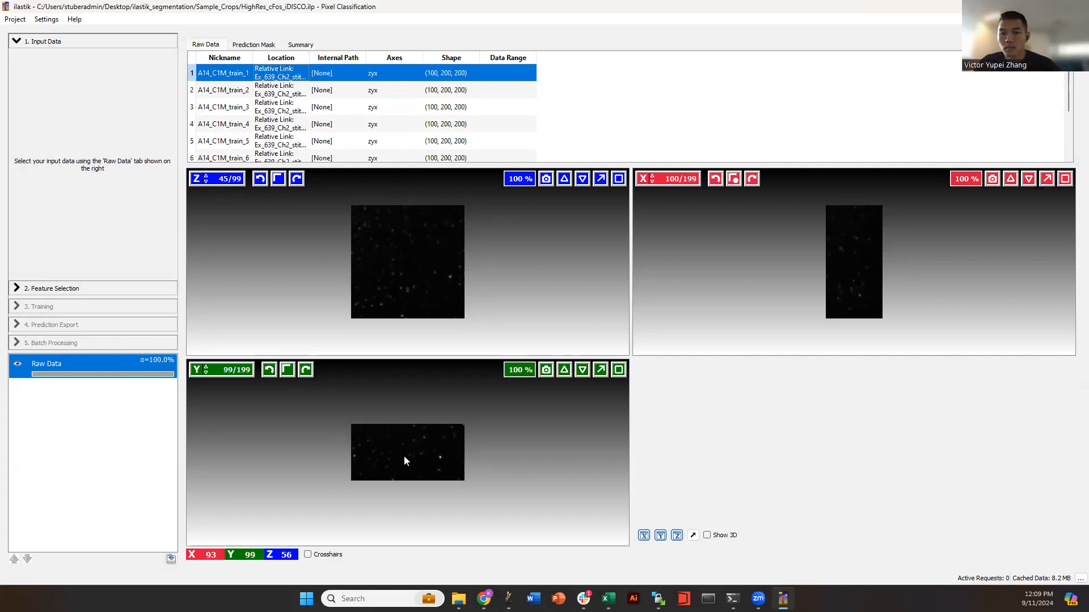
scroll(408, 451, down, 12)
scroll(854, 277, up, 15)
scroll(383, 285, down, 6)
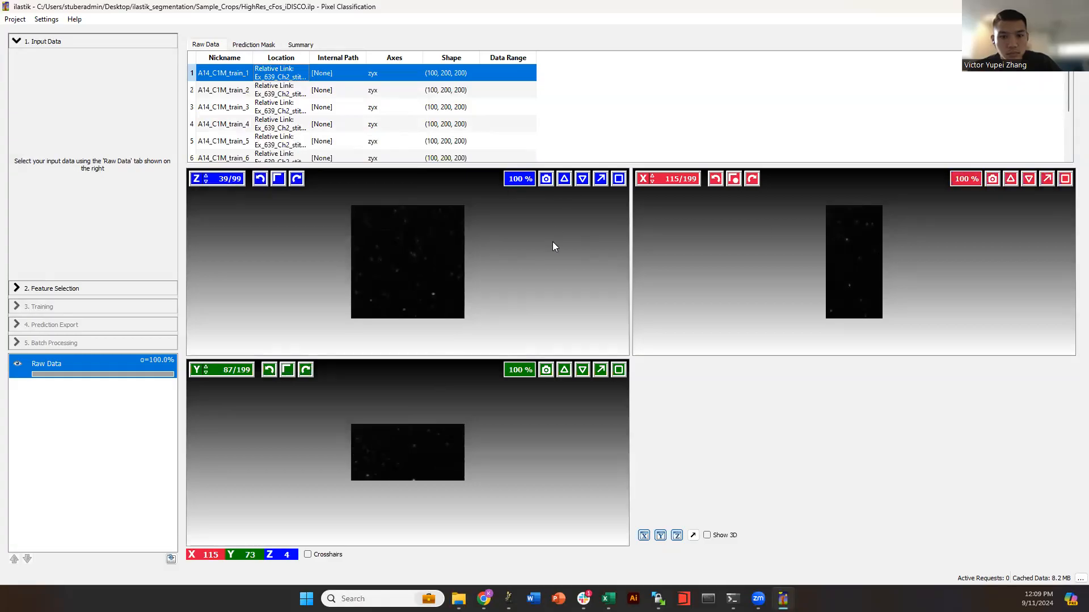
- Maximize the Z view and inspect the crop's cells up close on slice 39
click(618, 178)
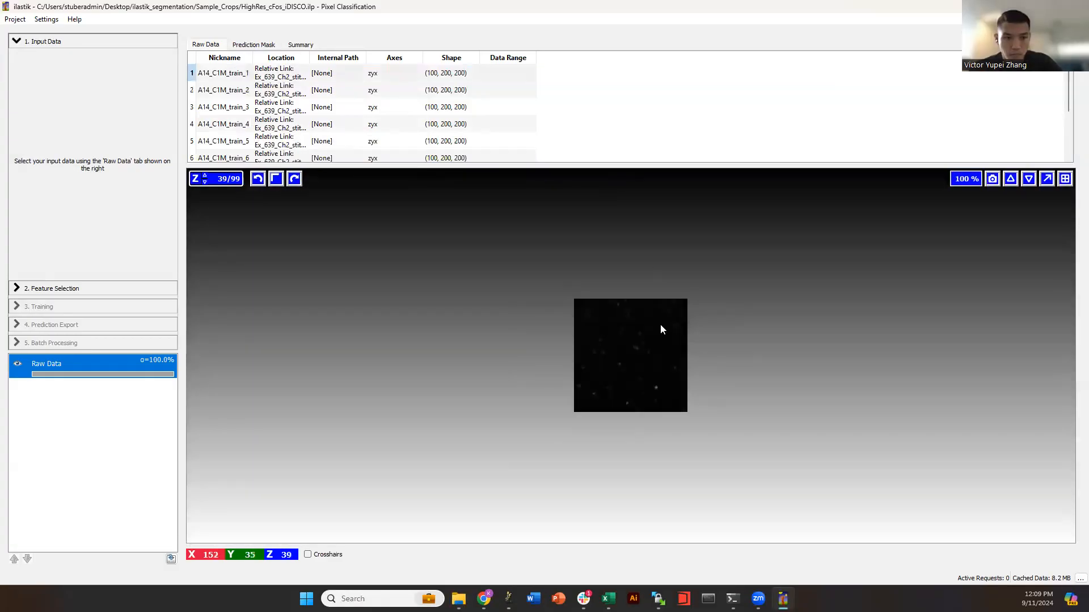
scroll(652, 346, up, 5)
scroll(846, 267, down, 1)
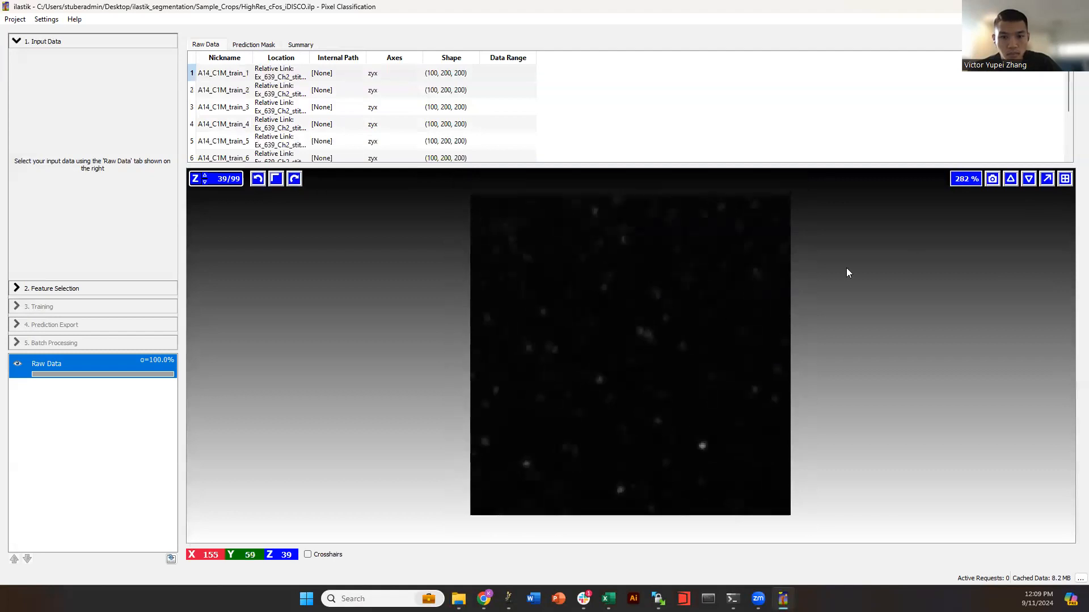
click(1064, 179)
click(1064, 179)
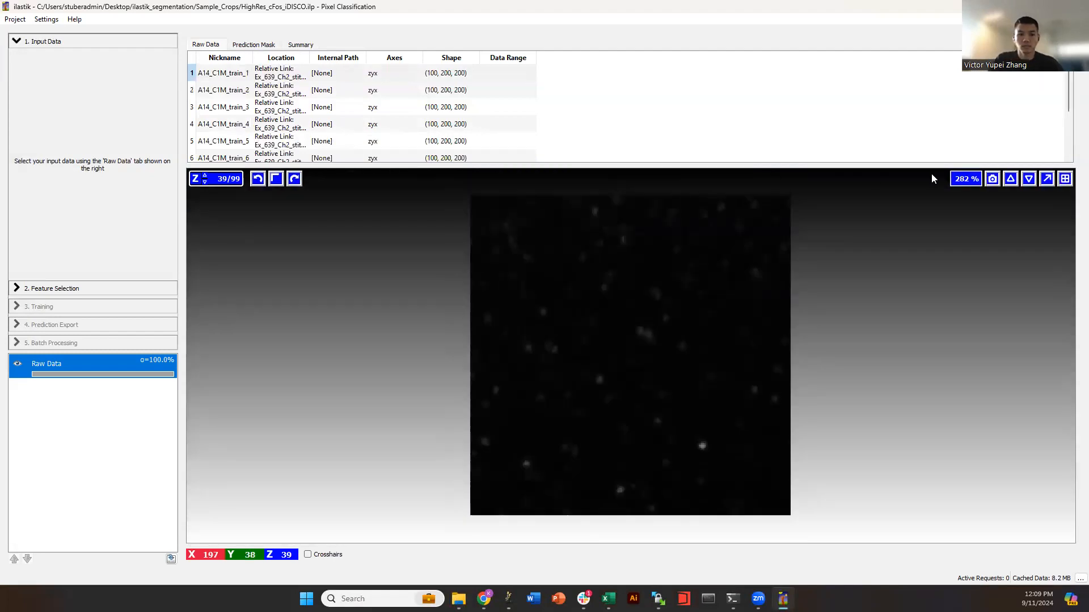
- Select the Color/Intensity, Edge and Texture features at sigma 1.00, computed in 3D, and apply the feature selection
click(71, 290)
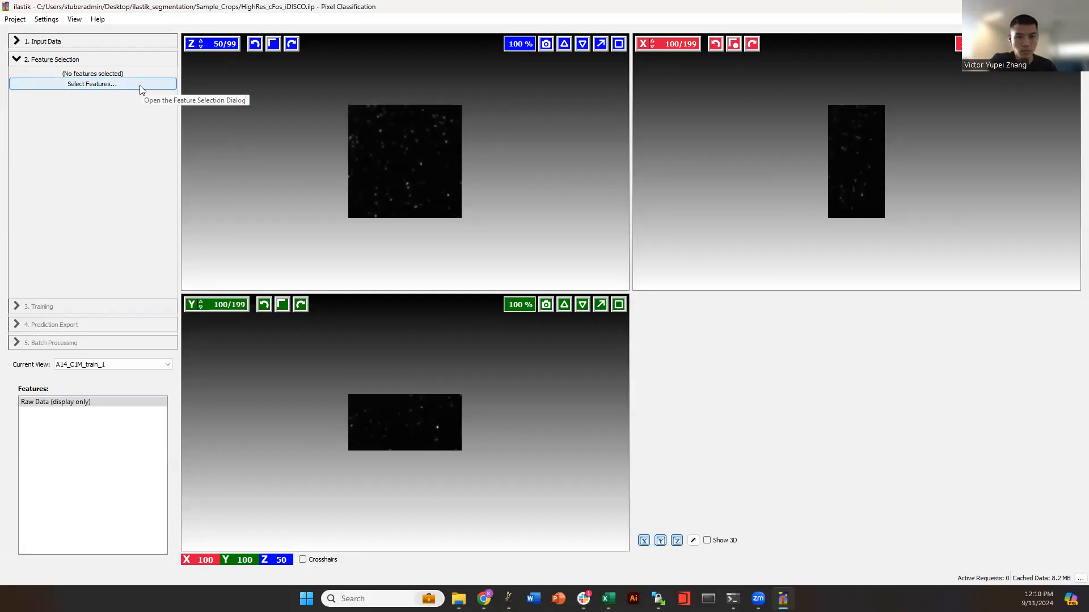
click(141, 87)
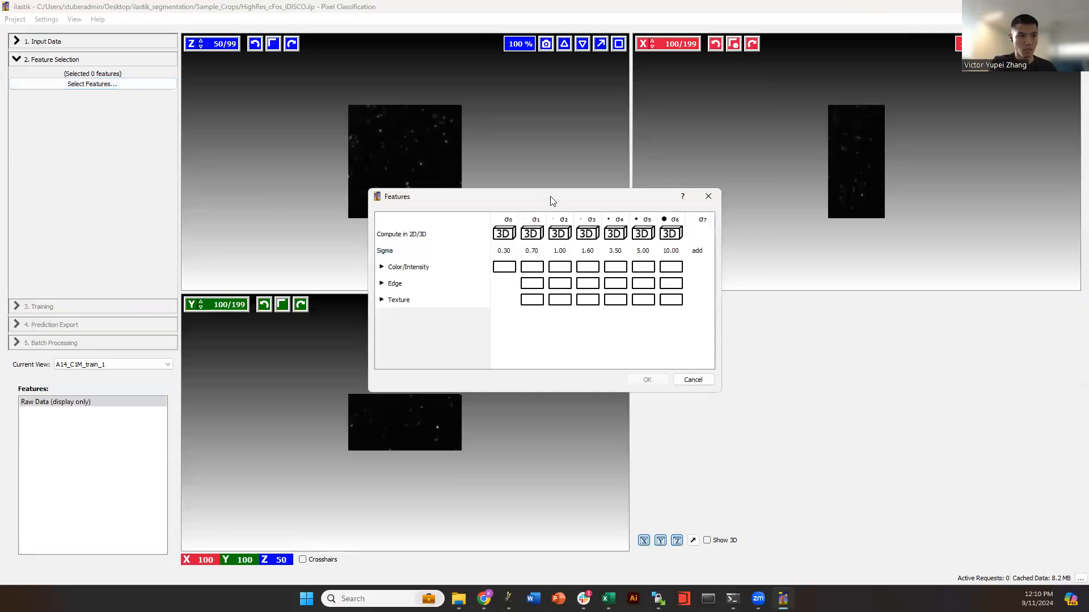
drag(546, 197, 358, 212)
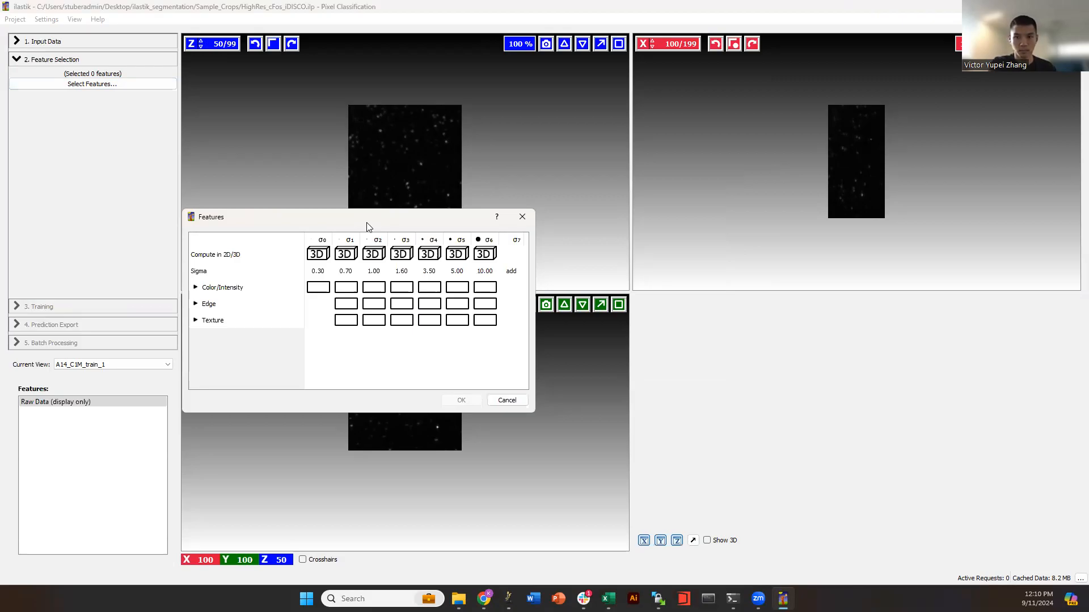
drag(373, 286, 374, 332)
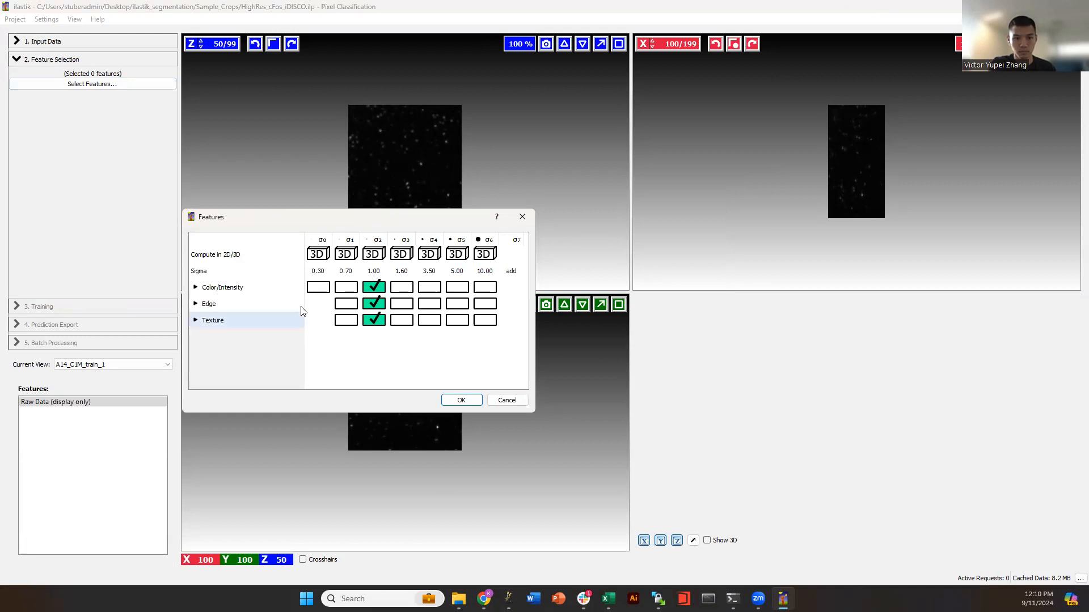
click(473, 399)
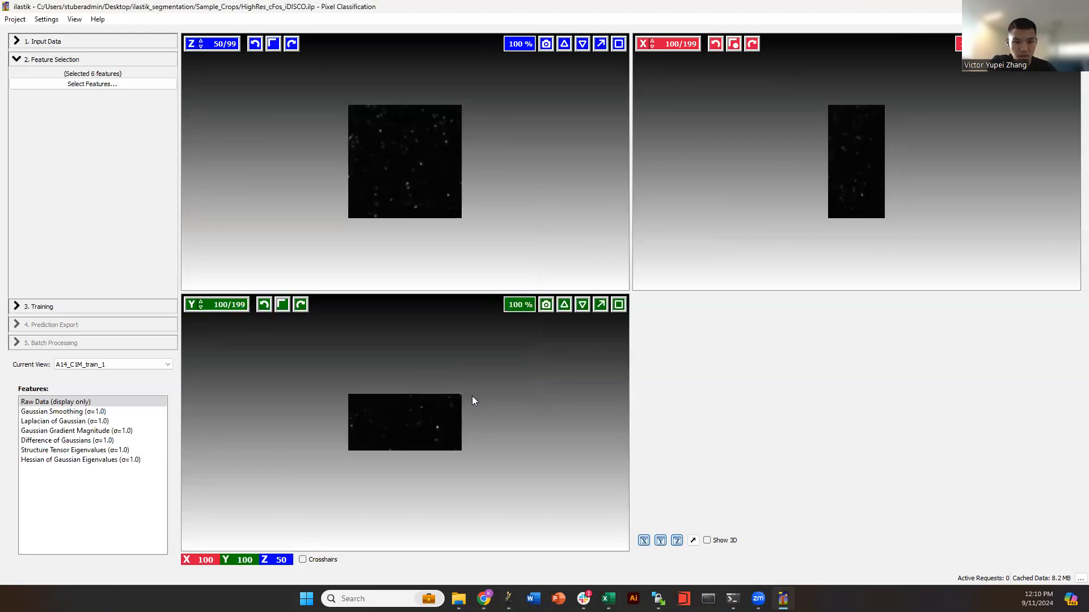
- Open the training stage, enlarge the Z view, rename the two labels to cell and bg, and make cell the active label
click(119, 306)
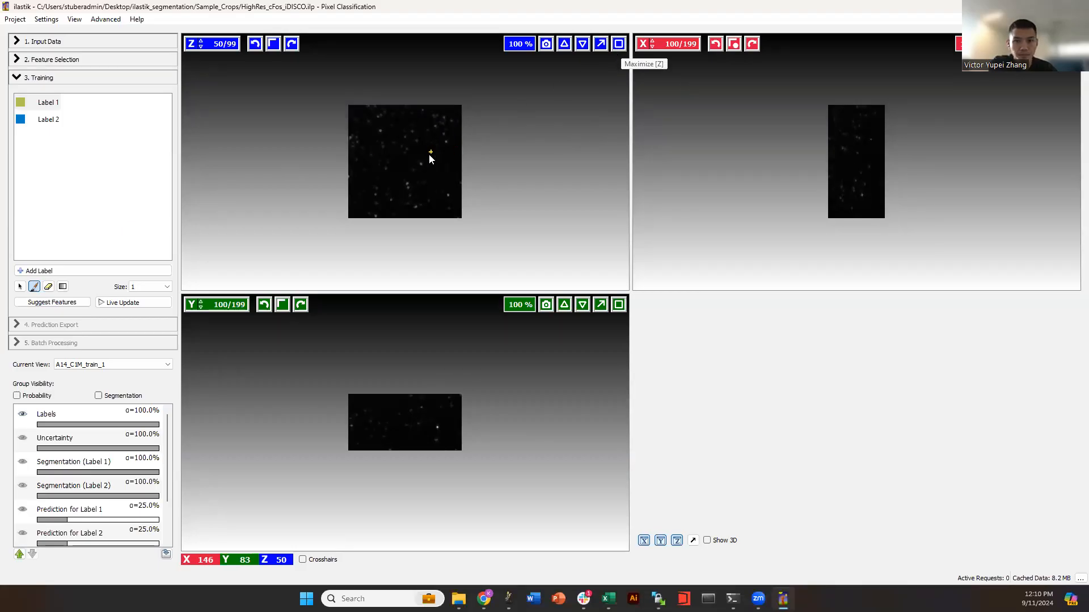
scroll(428, 154, up, 5)
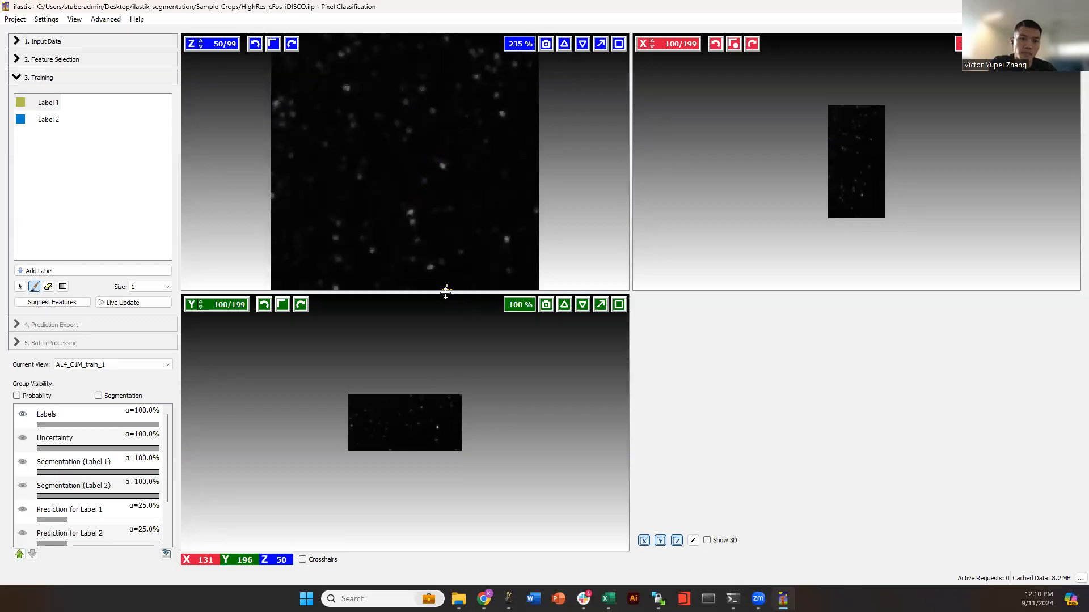
drag(445, 292, 445, 339)
double_click(47, 105)
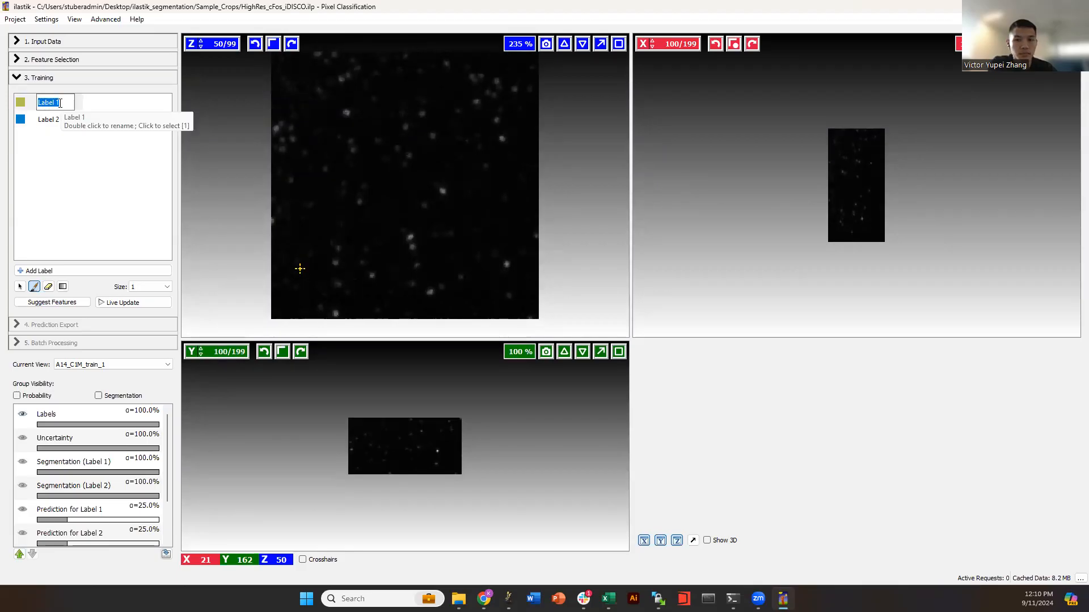
text(cell)
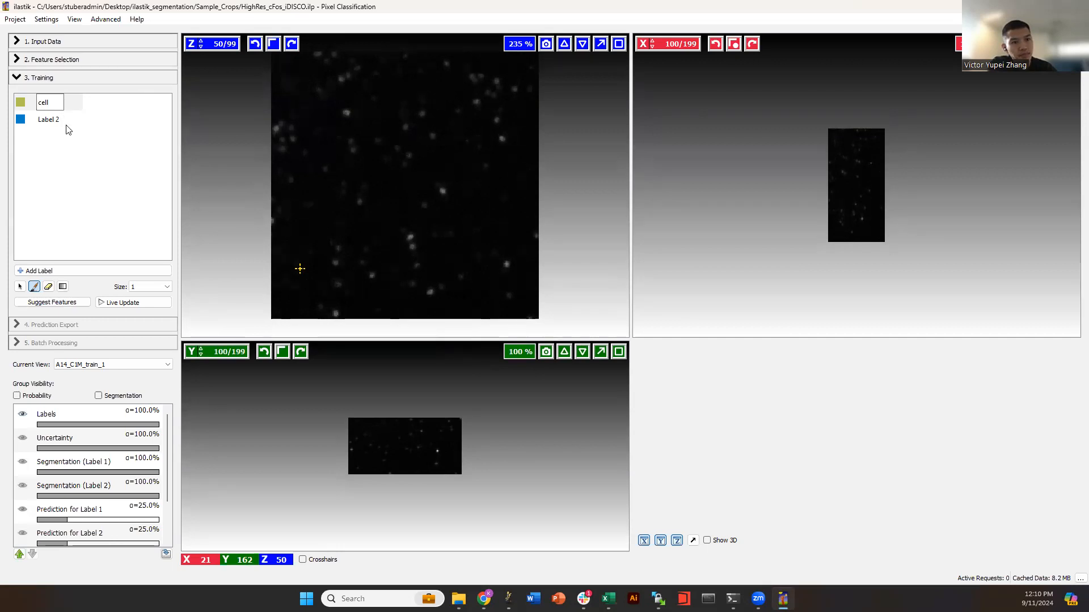
click(64, 123)
double_click(51, 121)
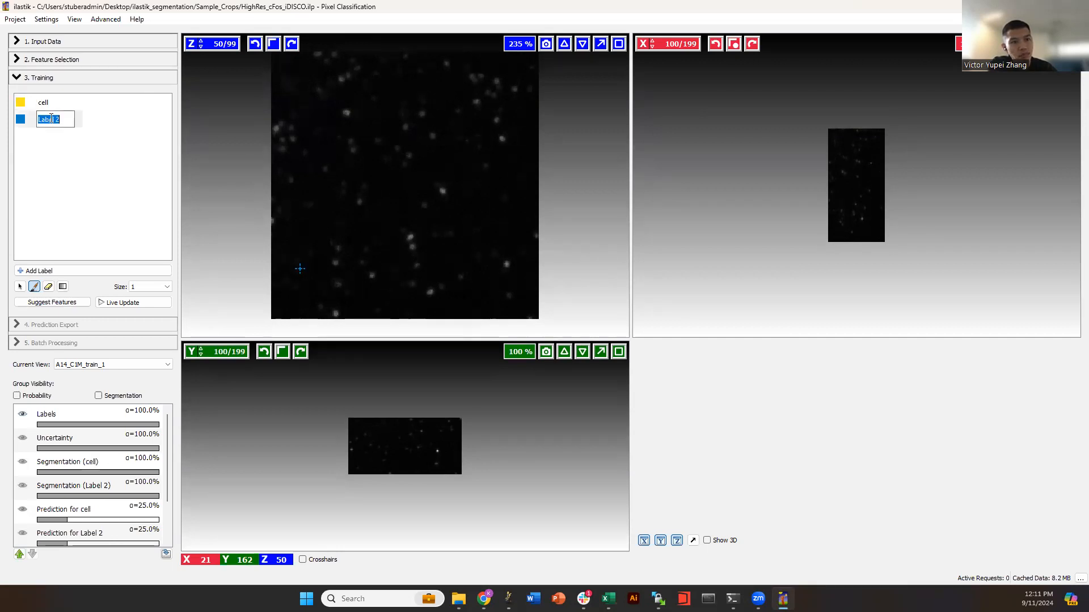
text(bg)
key(Return)
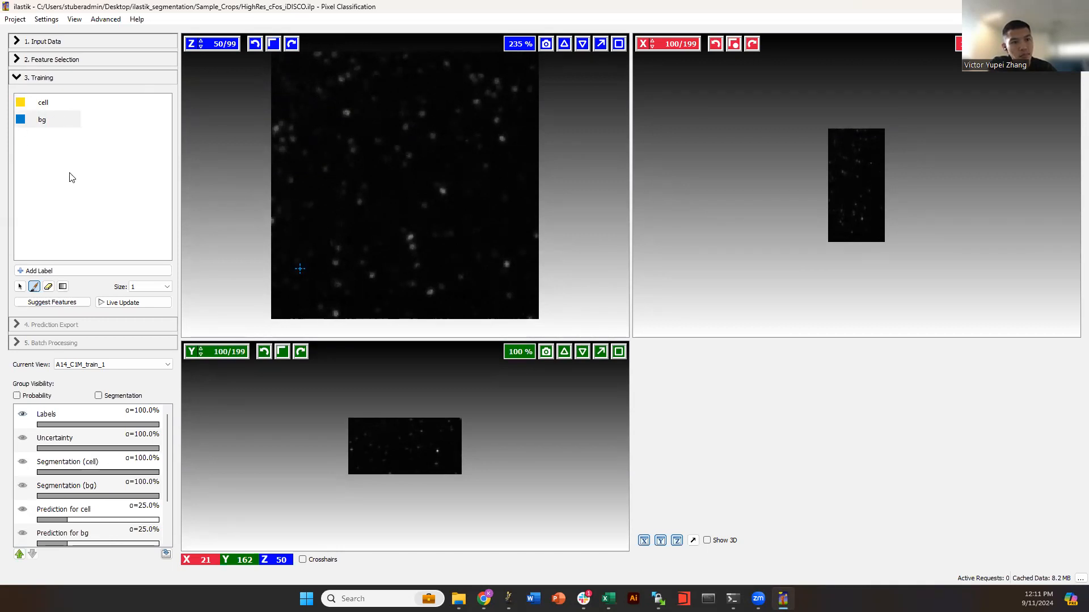
click(55, 105)
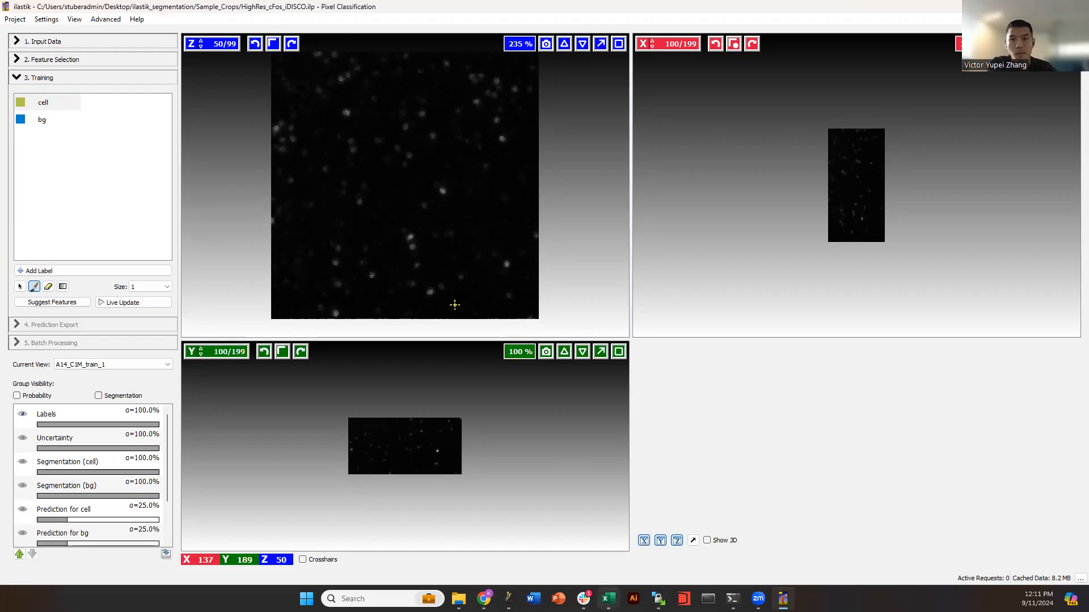
mouse_move(609, 598)
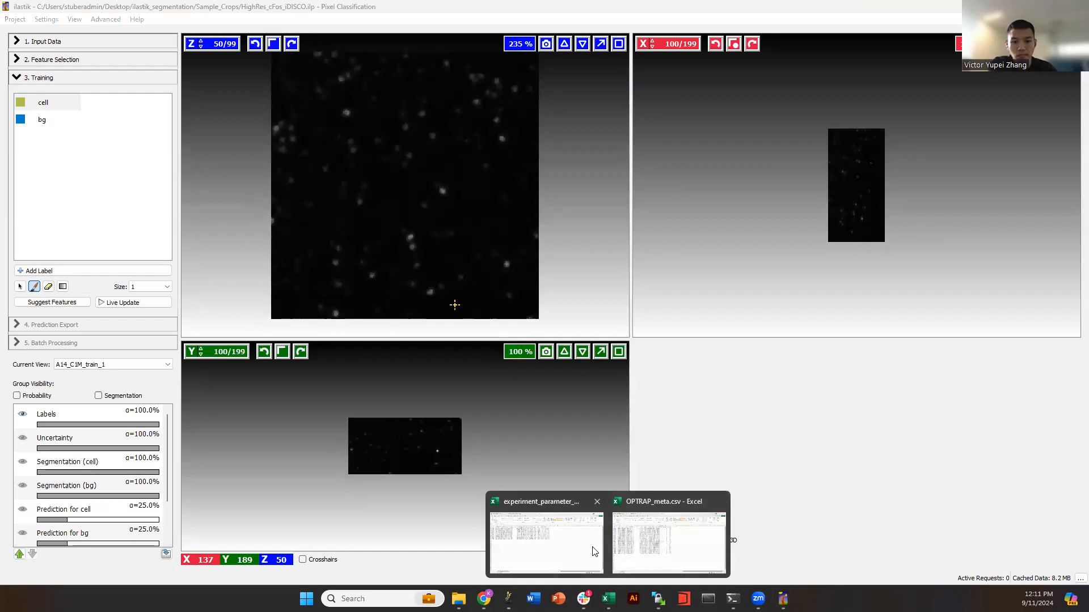
click(658, 599)
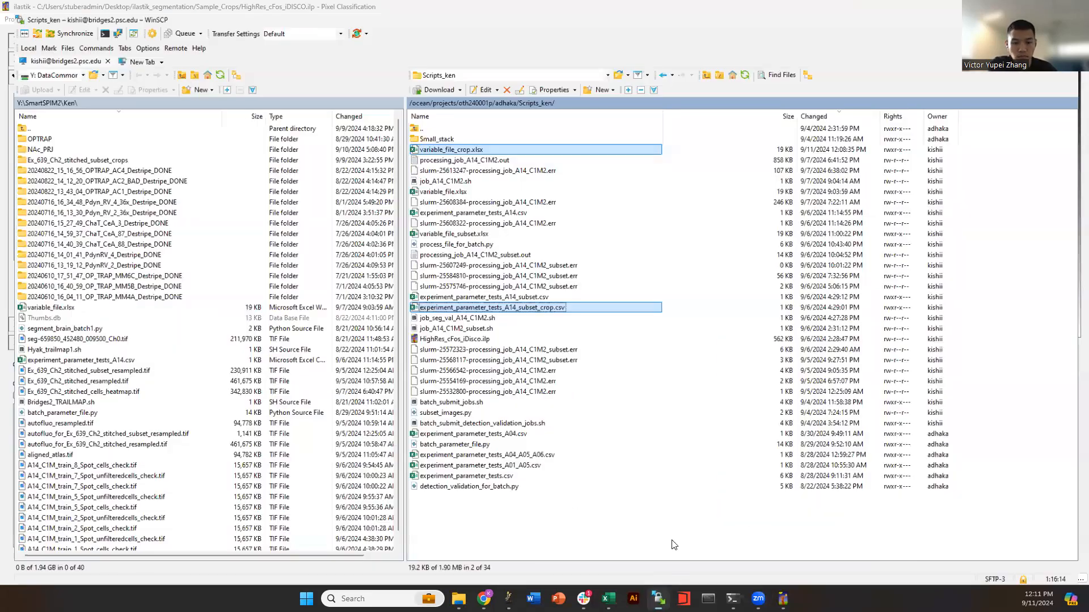
right_click(458, 137)
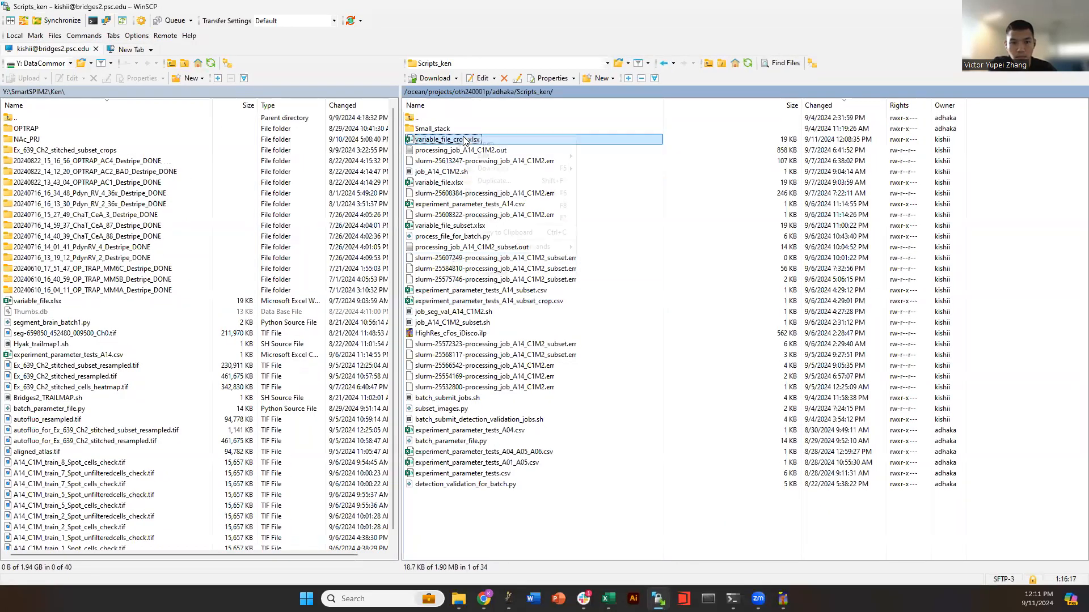
mouse_move(504, 157)
click(599, 221)
click(1022, 6)
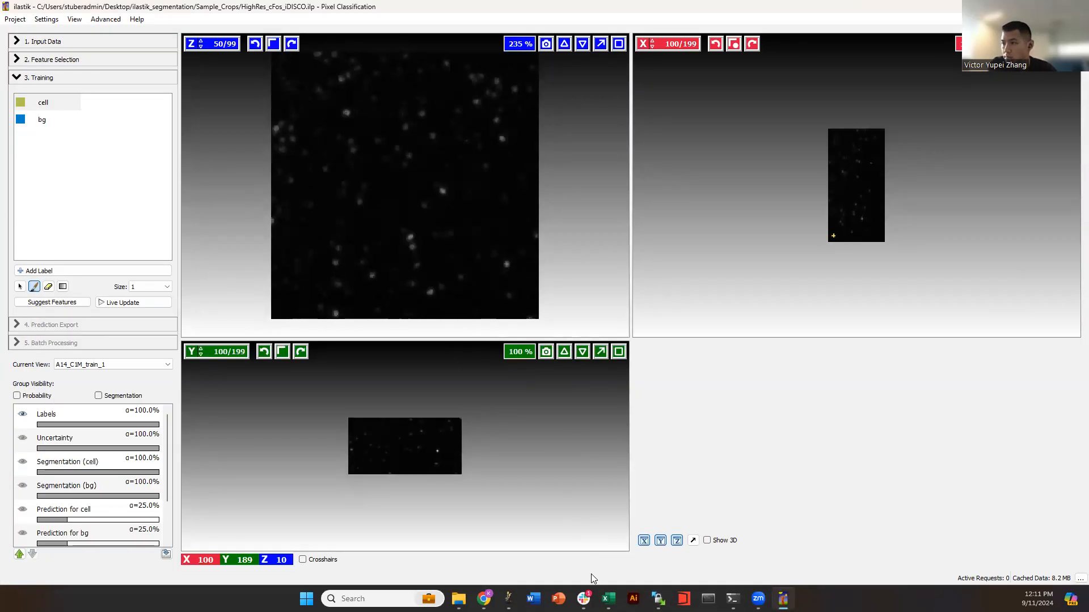
- Switch to variable_file_crop.xlsx in Excel and examine the classifier and classIndex entries on the ilastikParameter sheet
click(609, 599)
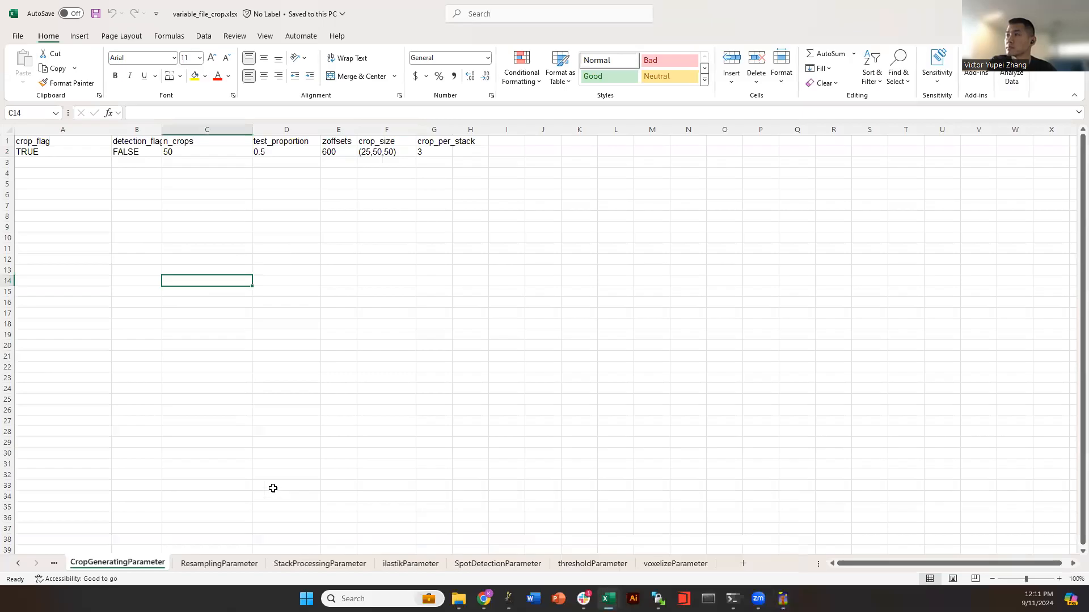
click(410, 563)
click(79, 158)
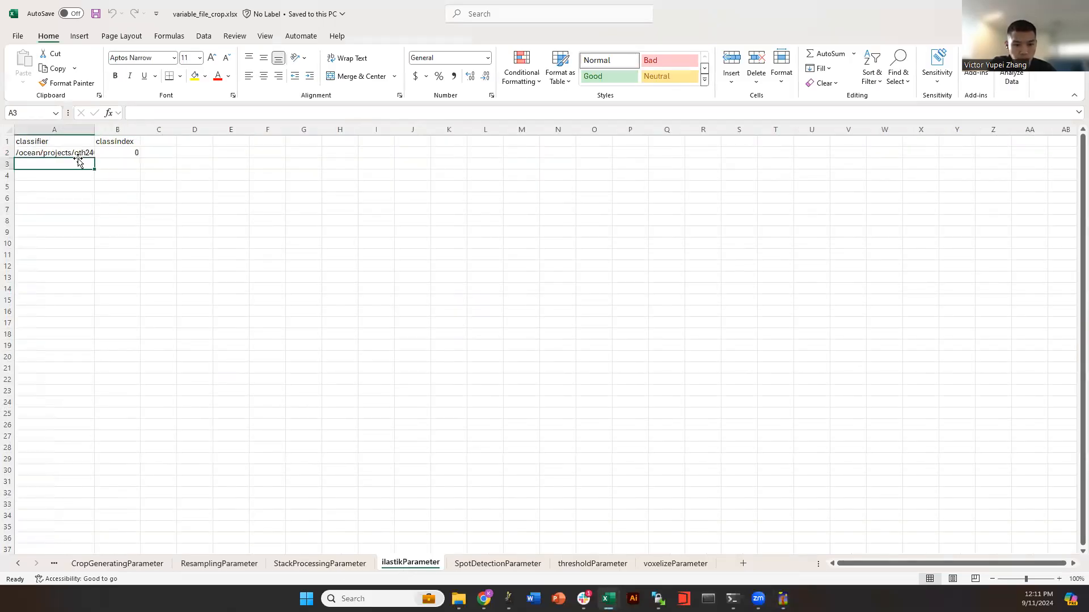
click(121, 152)
click(119, 143)
click(118, 153)
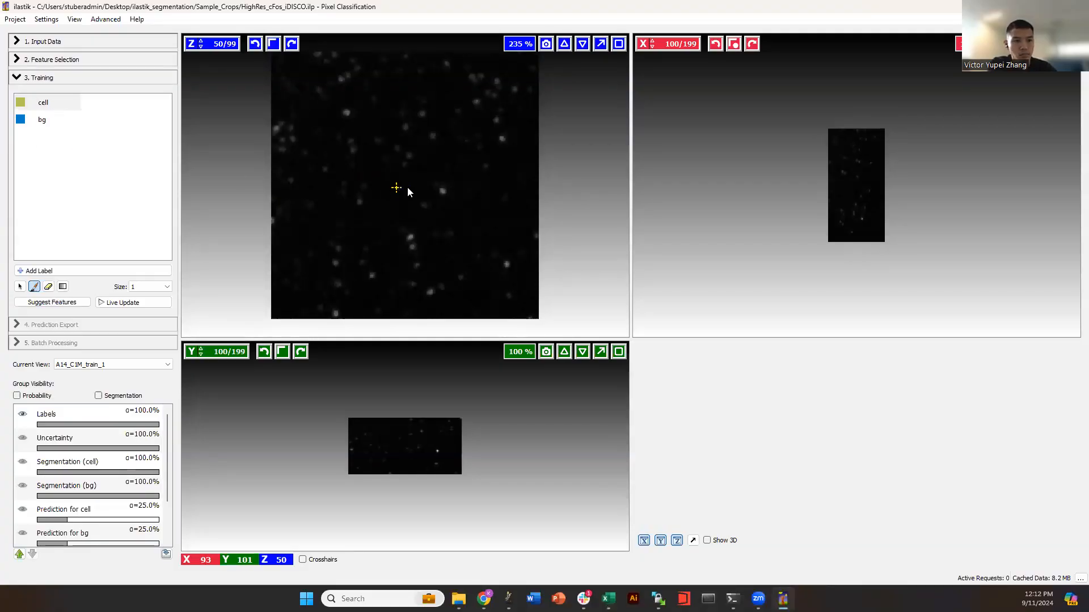
- In ilastik, paint the bright pixels of the cell near X 172, Y 64 on Z slice 51 with the size 1 cell brush
scroll(488, 204, up, 10)
scroll(492, 210, down, 2)
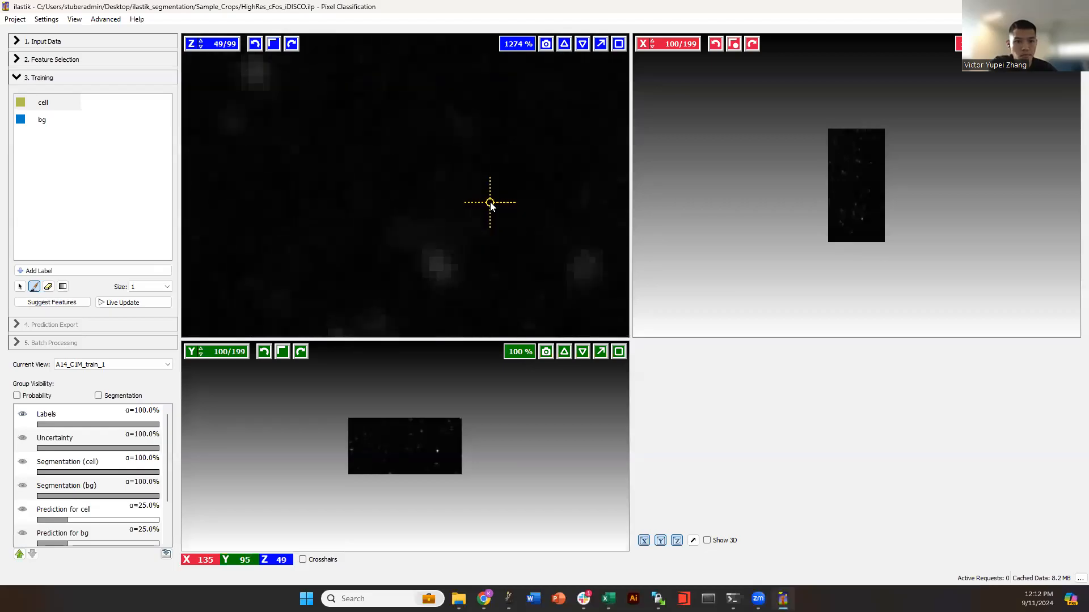
ctrl+scroll(492, 201, down, 8)
scroll(492, 200, up, 3)
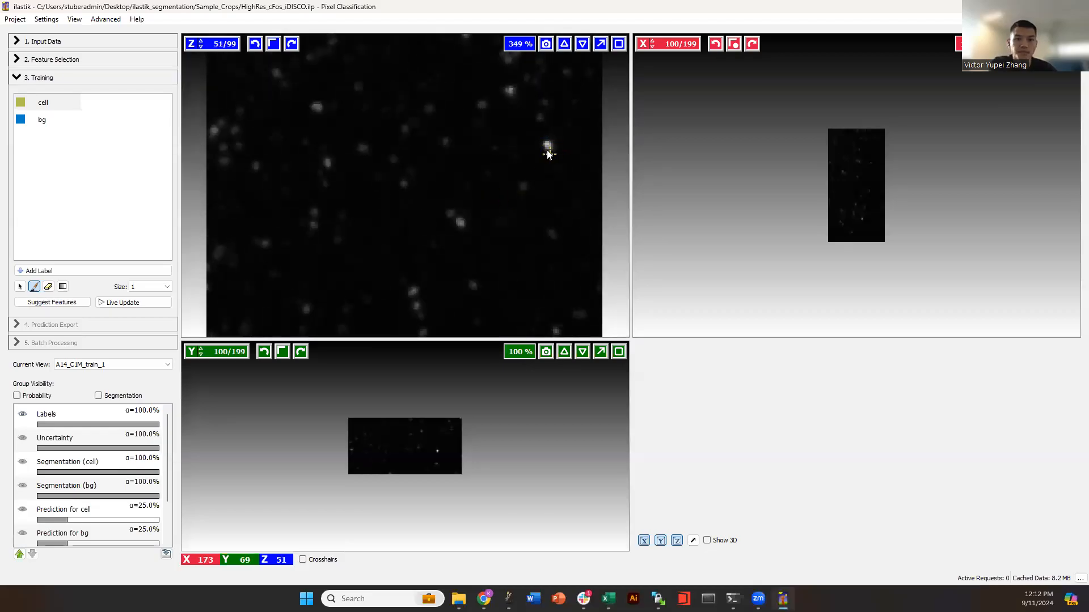
ctrl+scroll(567, 146, up, 5)
ctrl+scroll(606, 144, up, 5)
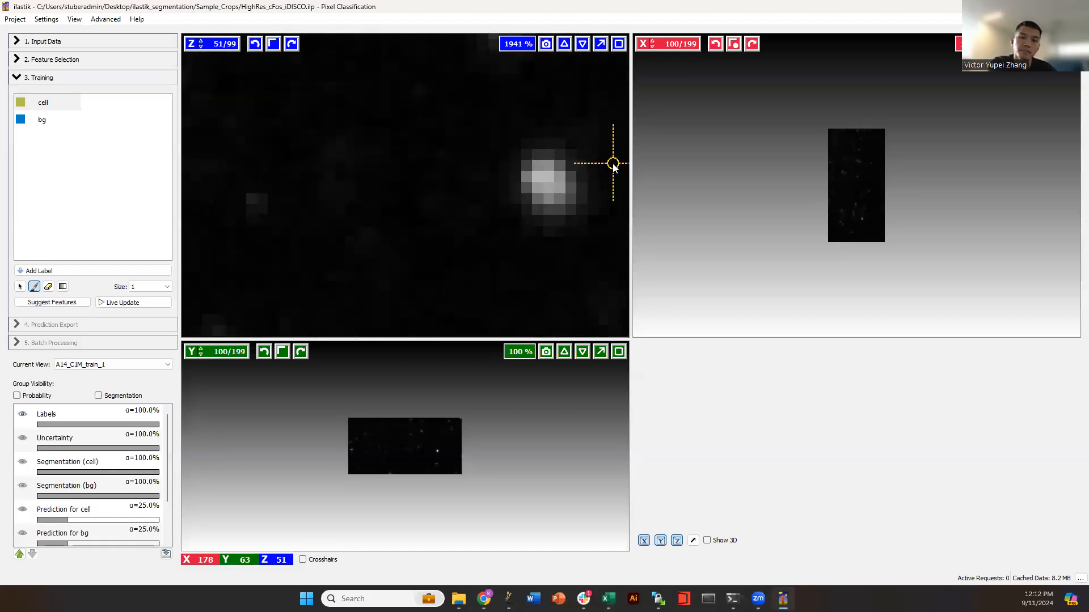
scroll(546, 189, up, 2)
scroll(547, 193, down, 2)
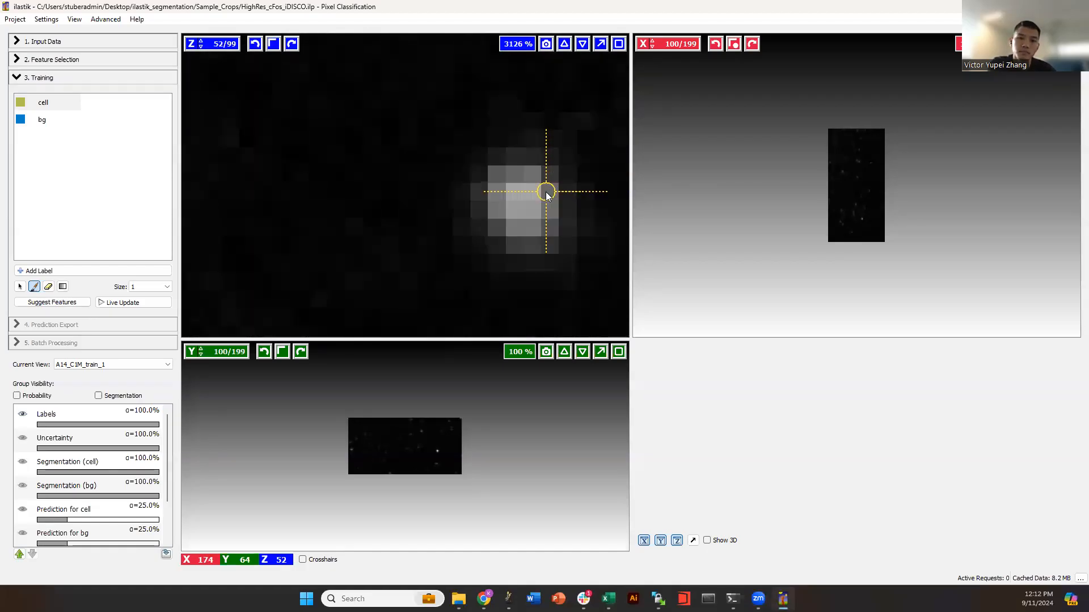
mouse_move(510, 181)
mouse_down()
mouse_move(491, 202)
mouse_move(514, 216)
mouse_move(508, 189)
mouse_move(531, 201)
mouse_move(498, 207)
mouse_move(524, 209)
mouse_move(504, 176)
mouse_up()
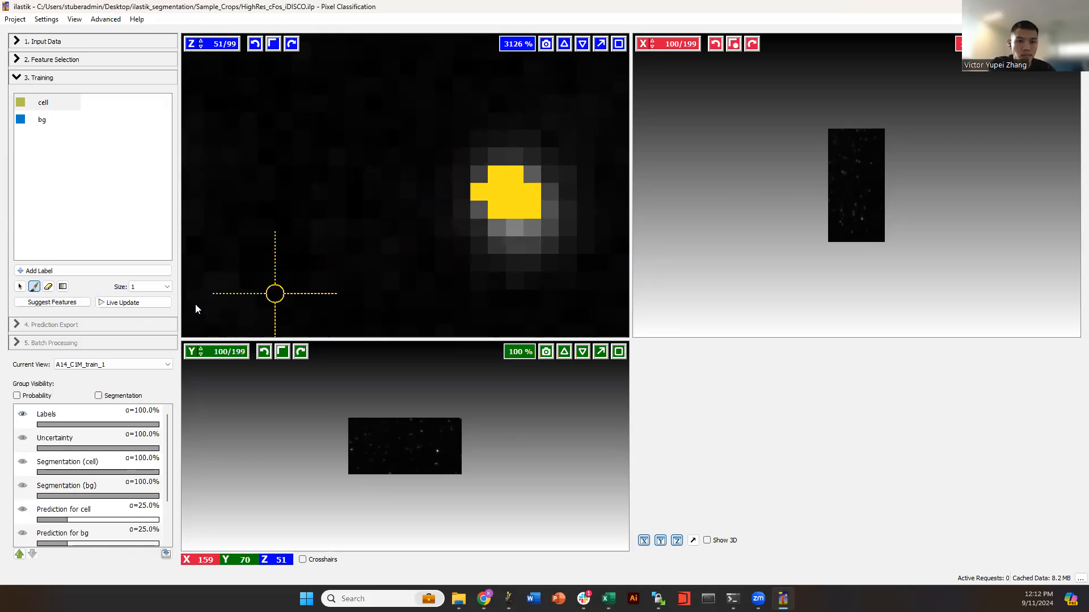
mouse_move(524, 213)
mouse_down()
mouse_move(516, 231)
mouse_move(500, 229)
mouse_move(530, 227)
mouse_up()
click(532, 177)
click(481, 211)
click(548, 217)
- Compare the painted cell with the raw data by viewing neighbouring Z slices and repeatedly hiding and showing the Labels layer
scroll(486, 200, down, 2)
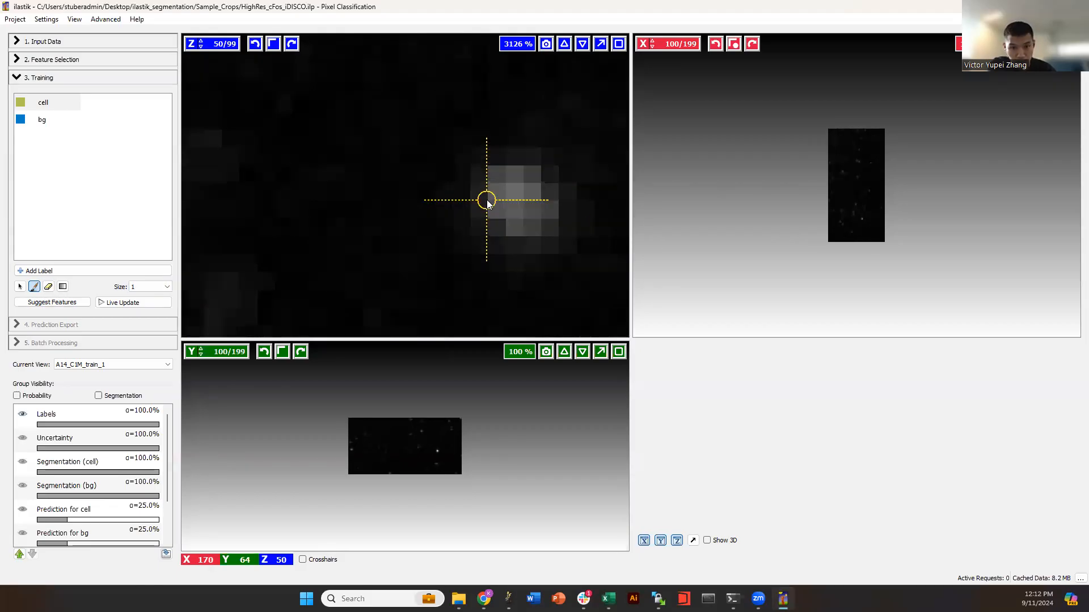
scroll(486, 201, up, 4)
scroll(486, 200, down, 2)
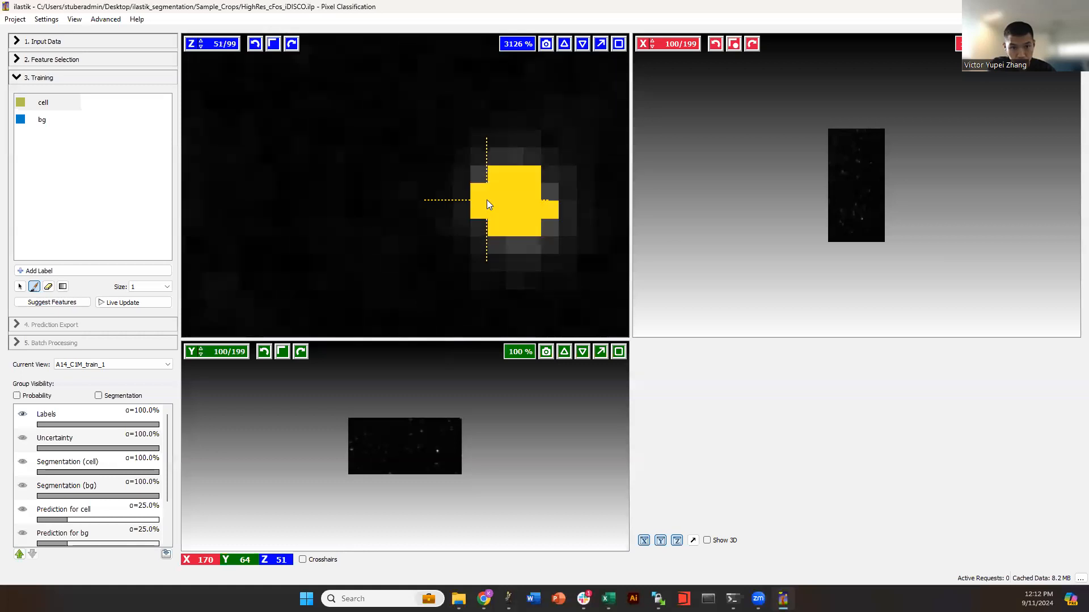
click(23, 415)
click(23, 415)
click(23, 415)
click(24, 415)
click(23, 415)
click(23, 415)
click(23, 416)
click(24, 415)
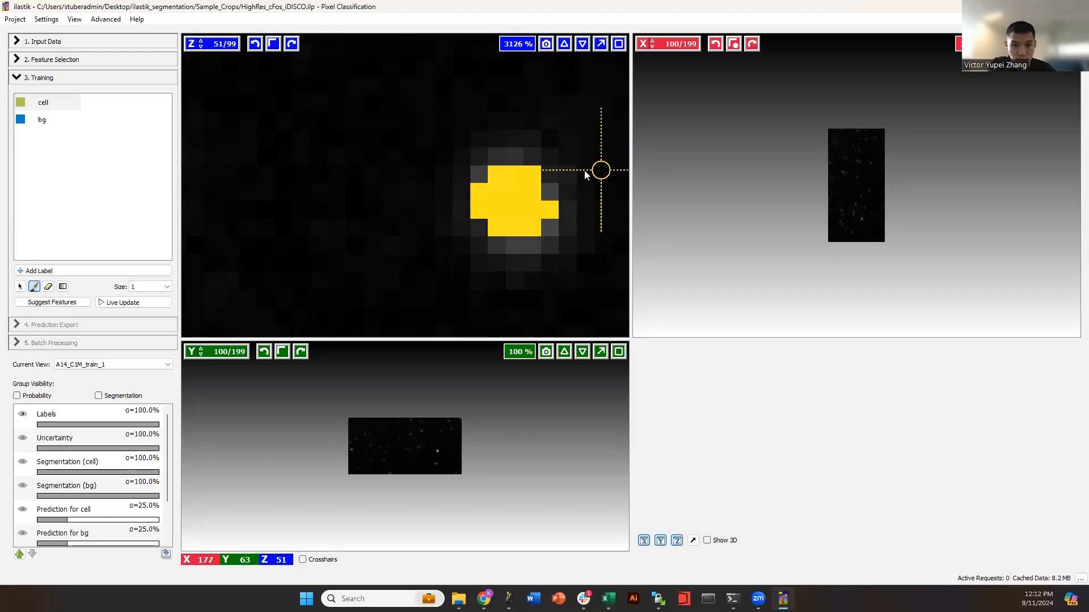
- Paint the bright pixels of the cell near Y 158, Z 58 on X slice 102 as cell
scroll(558, 173, down, 10)
scroll(896, 175, up, 10)
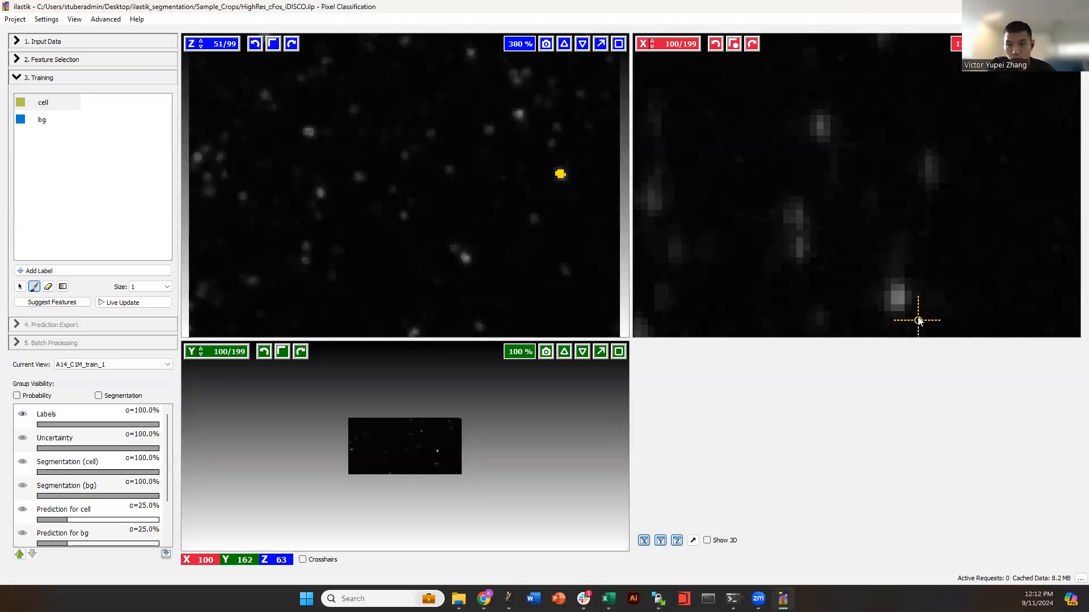
scroll(889, 295, down, 2)
scroll(889, 295, up, 4)
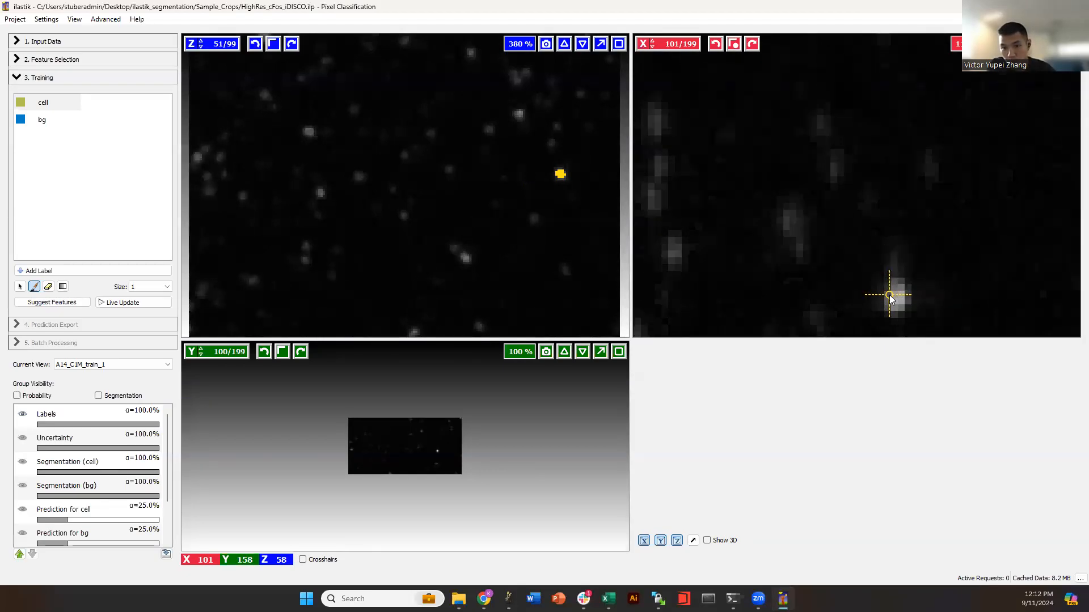
drag(895, 294, 896, 302)
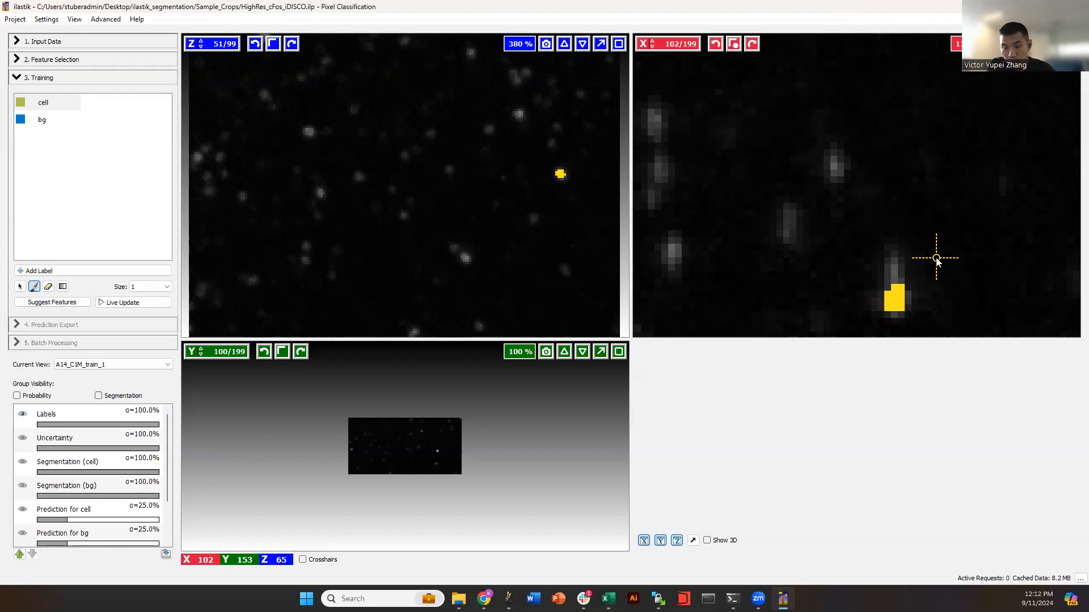
scroll(942, 262, up, 1)
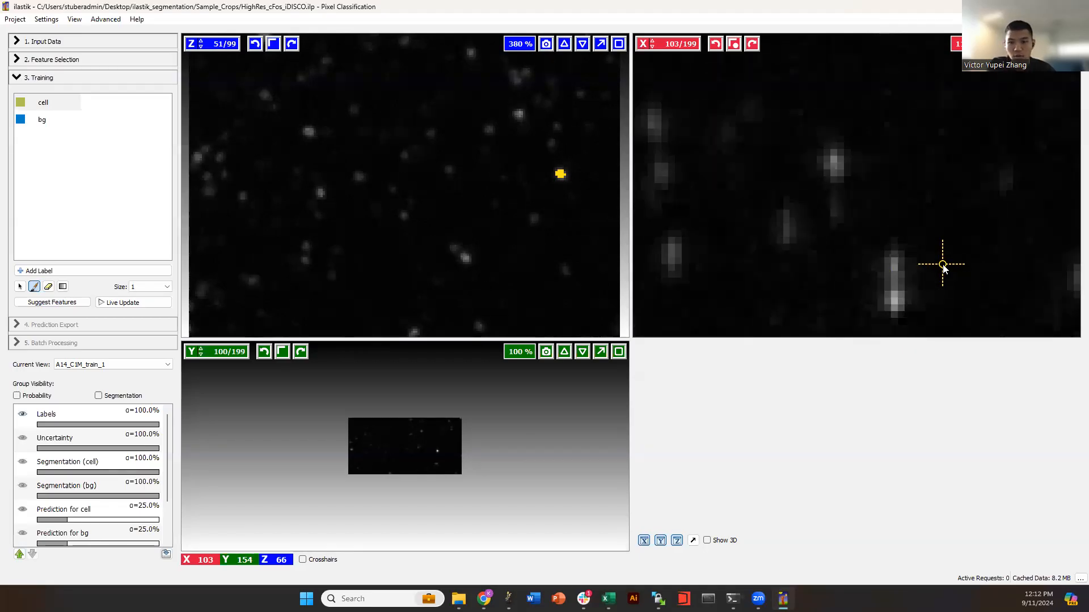
scroll(943, 268, down, 1)
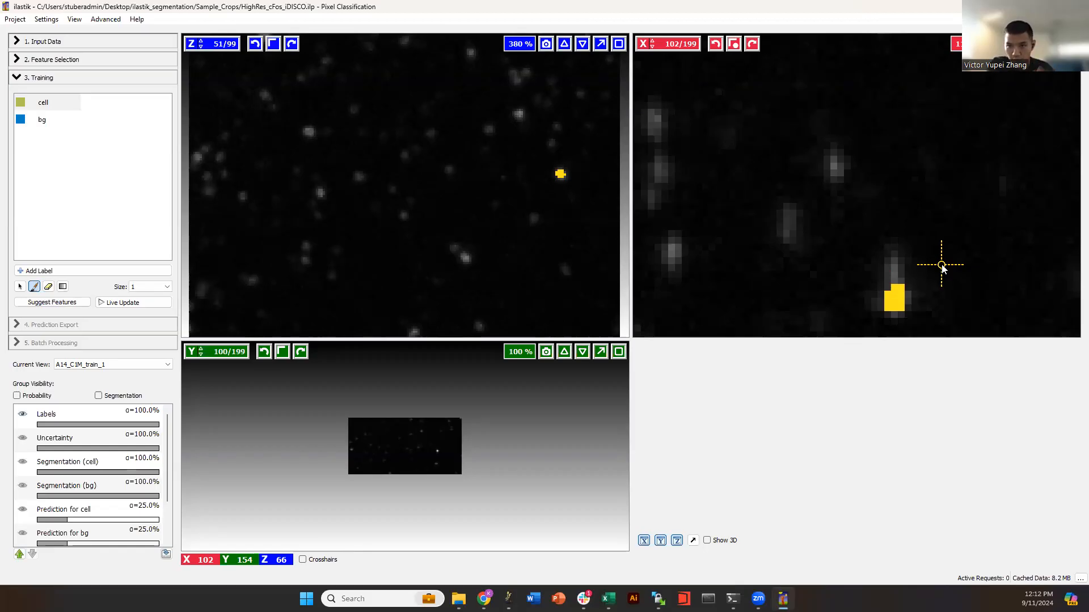
scroll(943, 268, down, 3)
scroll(941, 268, down, 1)
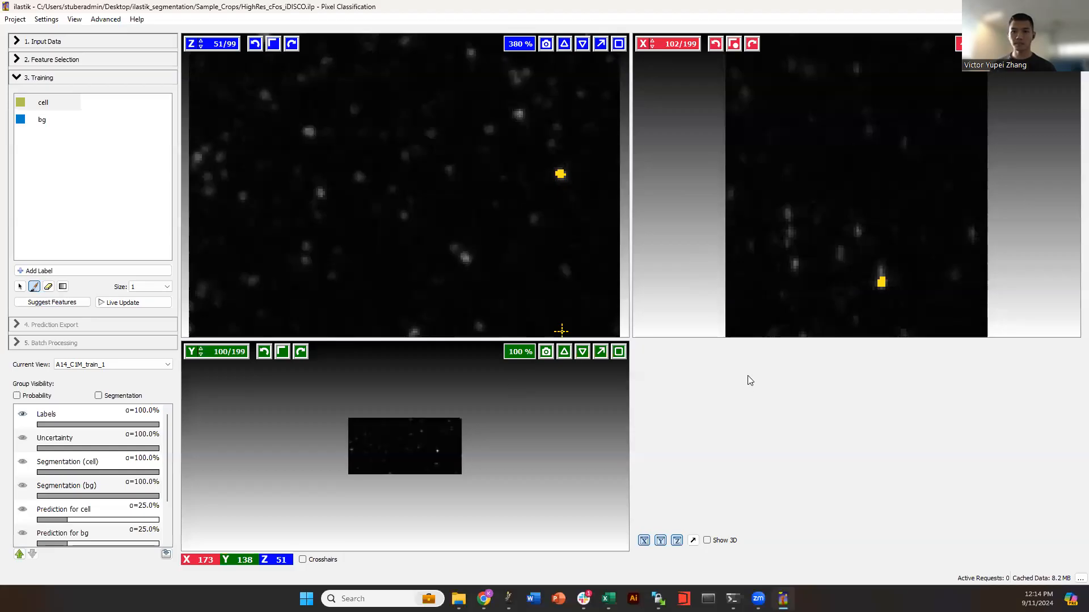
- With the bg label, paint a closed ring of background pixels around the labelled cell on Z slice 51
scroll(572, 165, up, 7)
scroll(567, 165, down, 12)
scroll(559, 163, up, 6)
scroll(567, 119, up, 10)
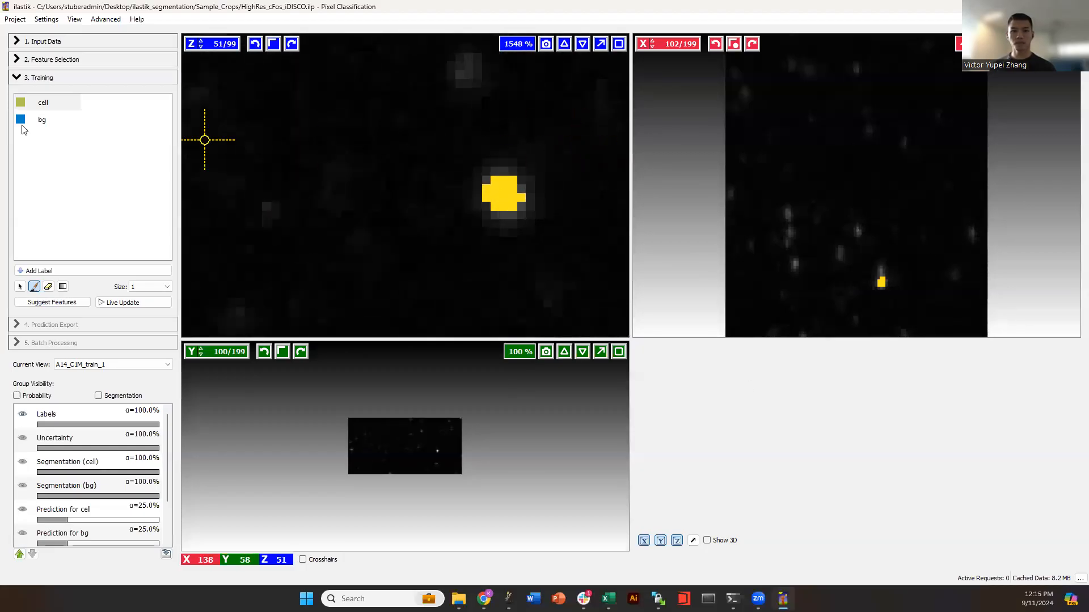
click(40, 122)
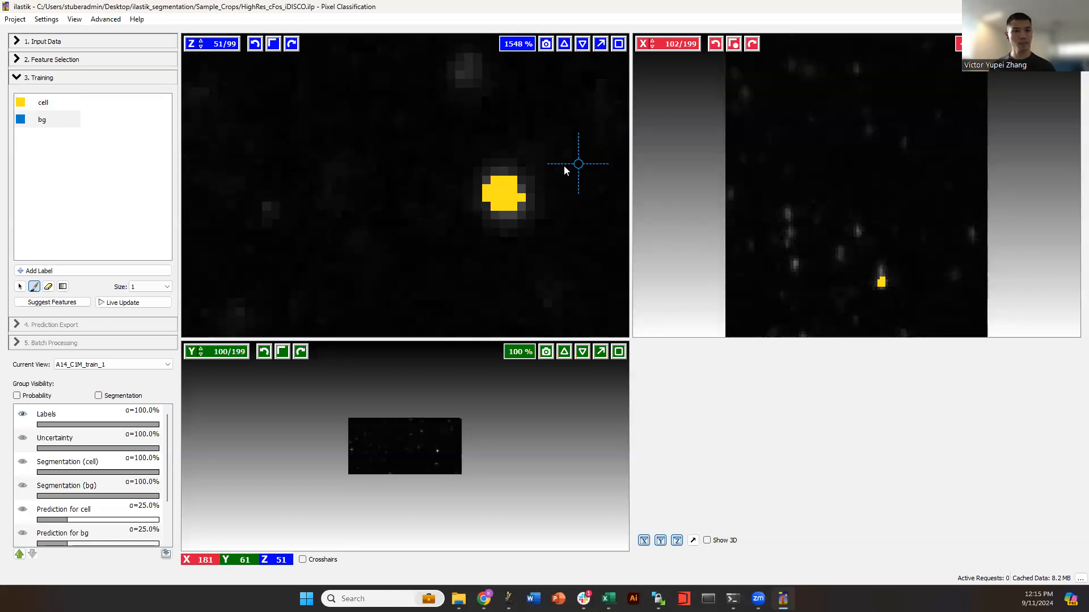
scroll(524, 159, up, 3)
mouse_move(487, 169)
mouse_down()
mouse_move(442, 195)
mouse_move(433, 233)
mouse_move(451, 265)
mouse_move(516, 277)
mouse_up()
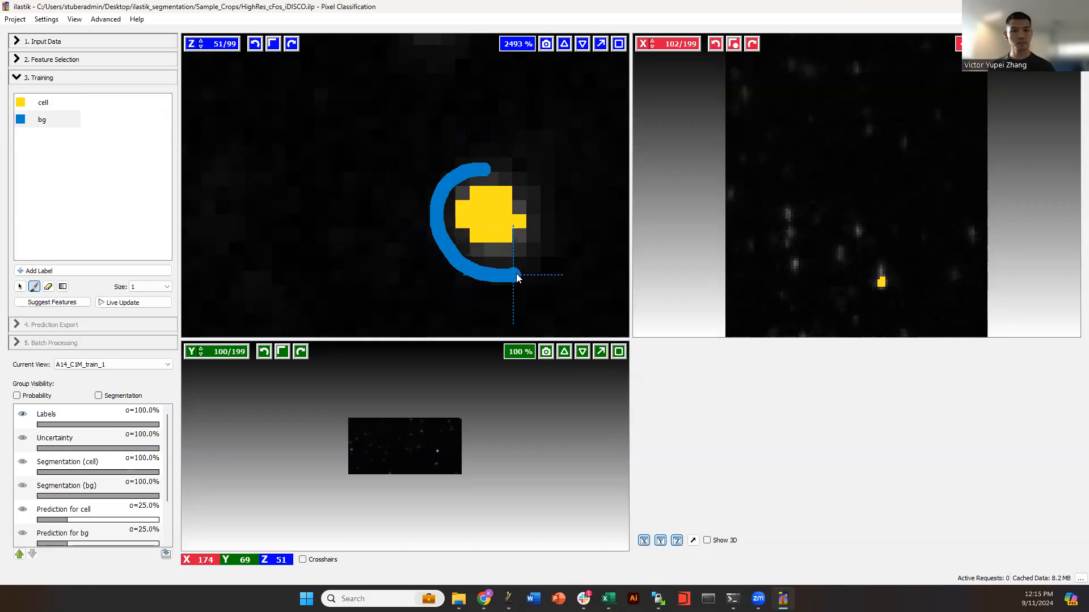
mouse_move(554, 236)
mouse_down()
mouse_move(553, 195)
mouse_move(513, 166)
mouse_move(486, 165)
mouse_up()
scroll(434, 156, down, 5)
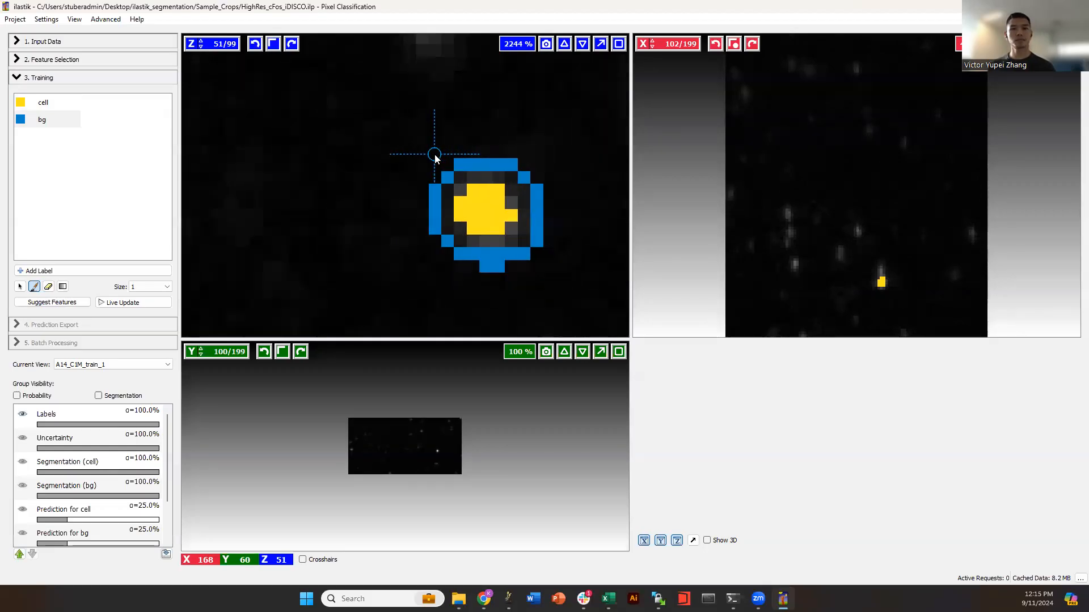
scroll(424, 149, down, 3)
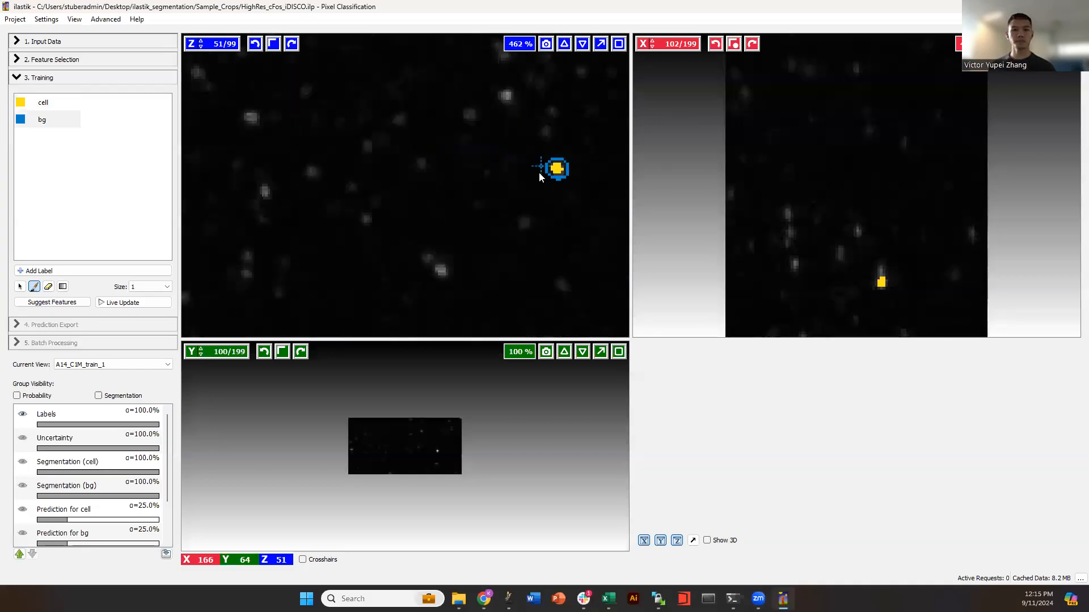
scroll(569, 180, up, 10)
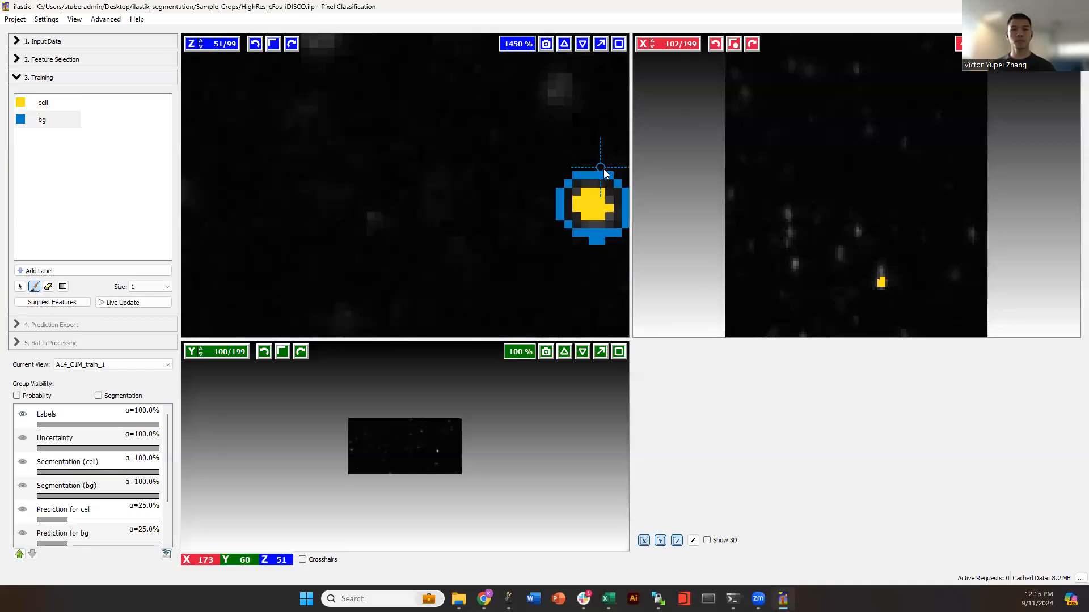
scroll(579, 181, down, 5)
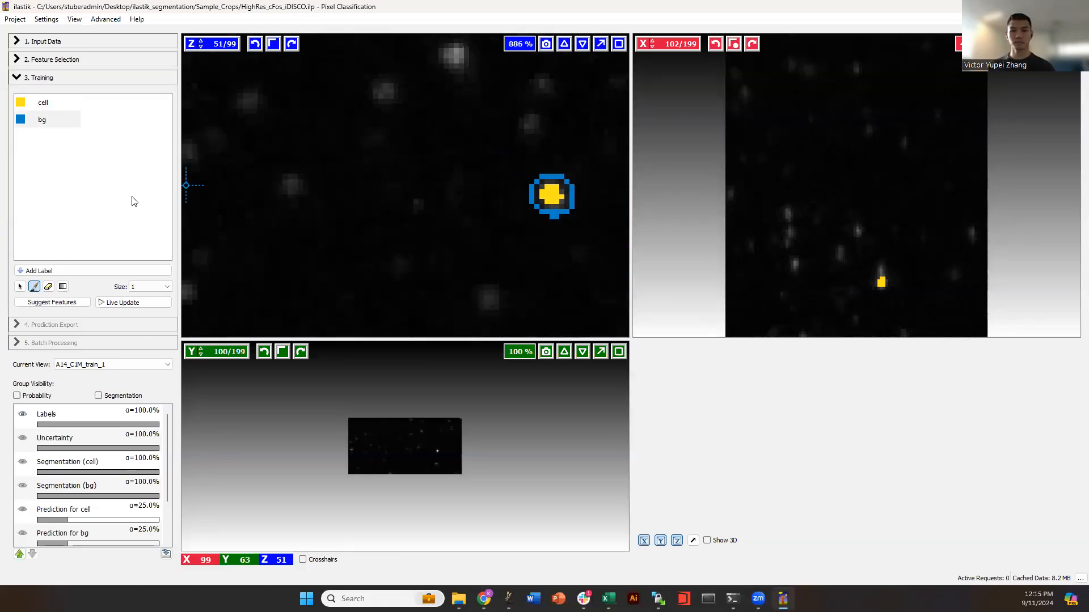
- Set the brush size to 7 and paint long bg strokes through the dark area between cells on Z slice 51
scroll(433, 209, down, 3)
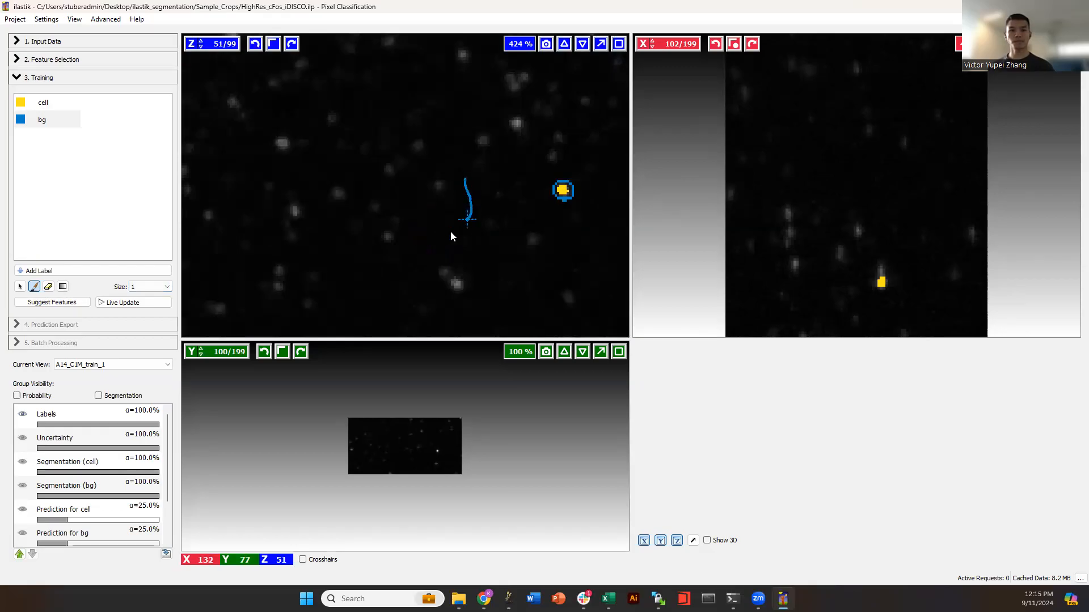
click(152, 287)
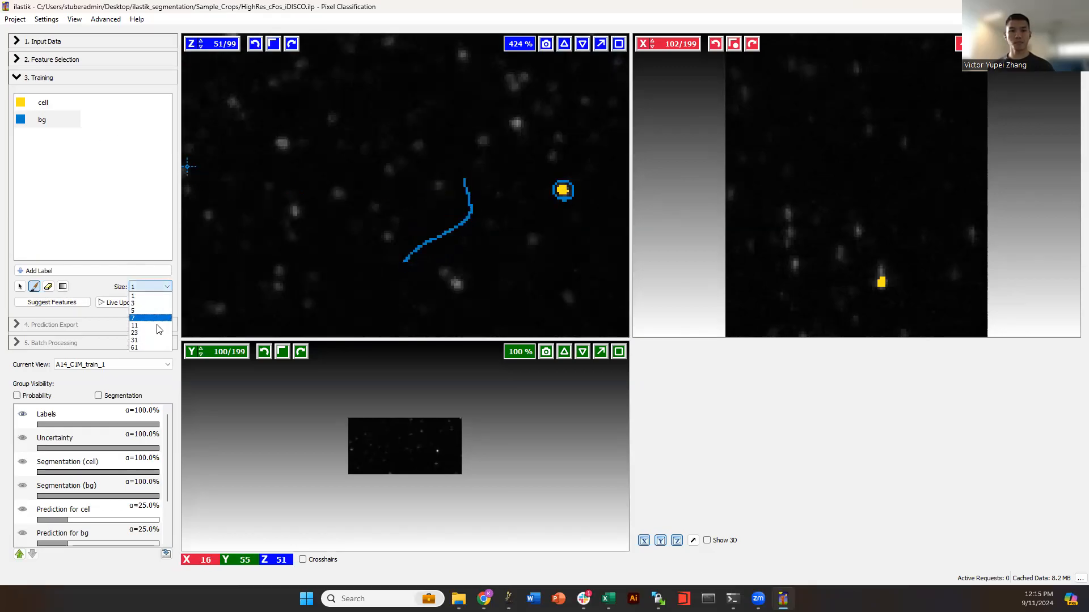
click(149, 318)
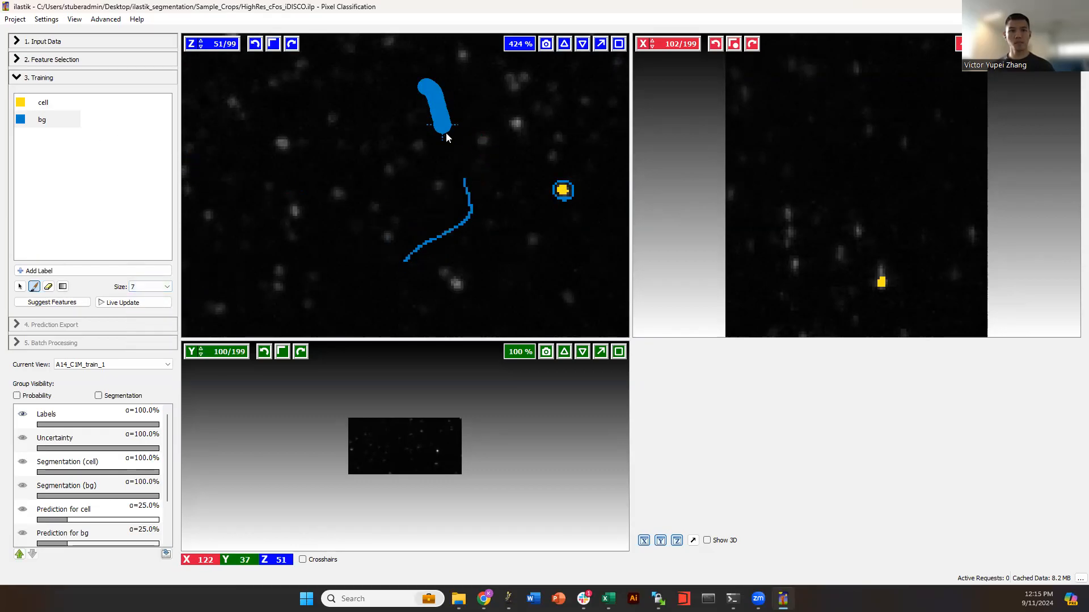
drag(472, 204, 380, 292)
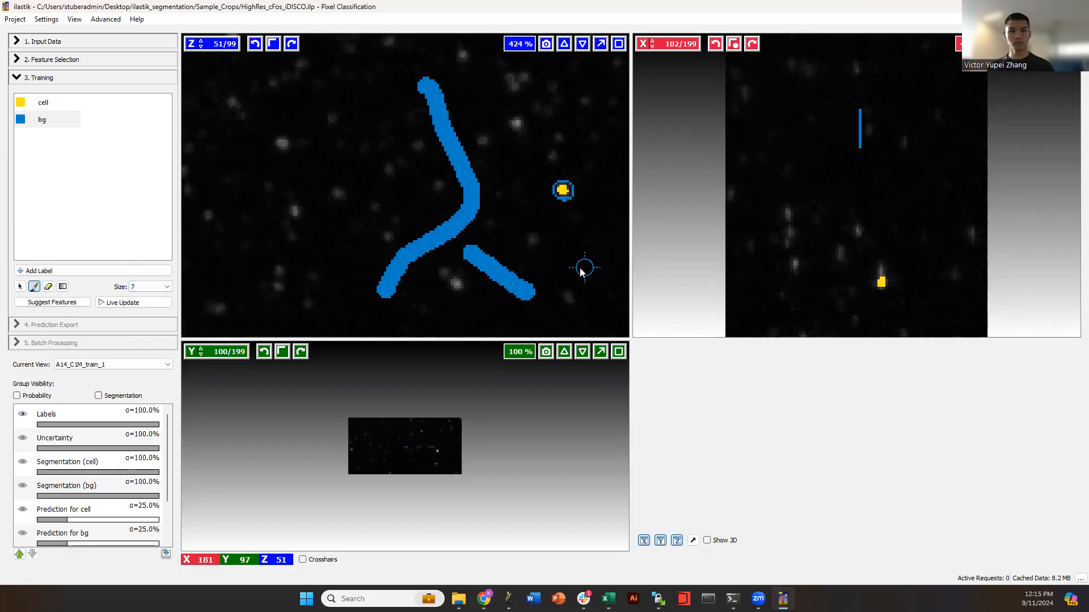
- Paint a long curved bg stroke across the dark area of Z slice 45
scroll(457, 213, down, 5)
scroll(457, 214, up, 9)
scroll(457, 214, down, 10)
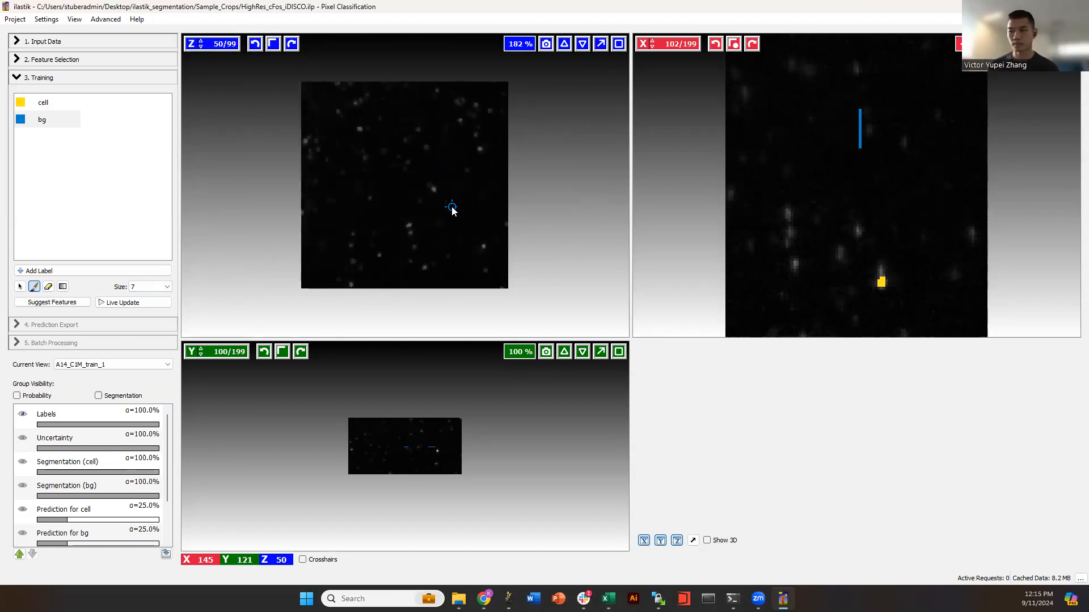
scroll(452, 210, up, 1)
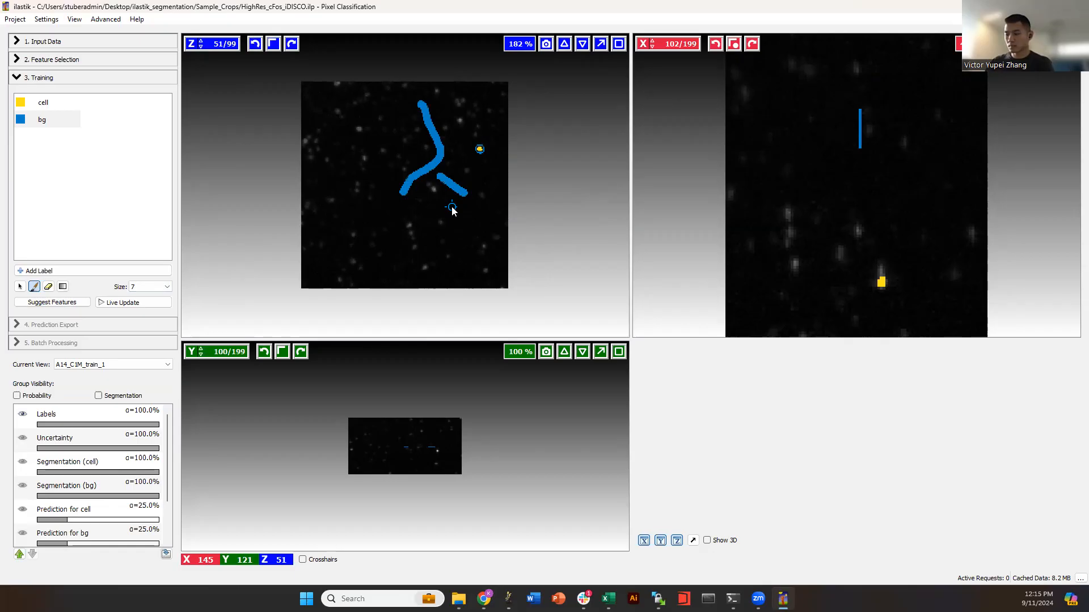
scroll(454, 121, up, 6)
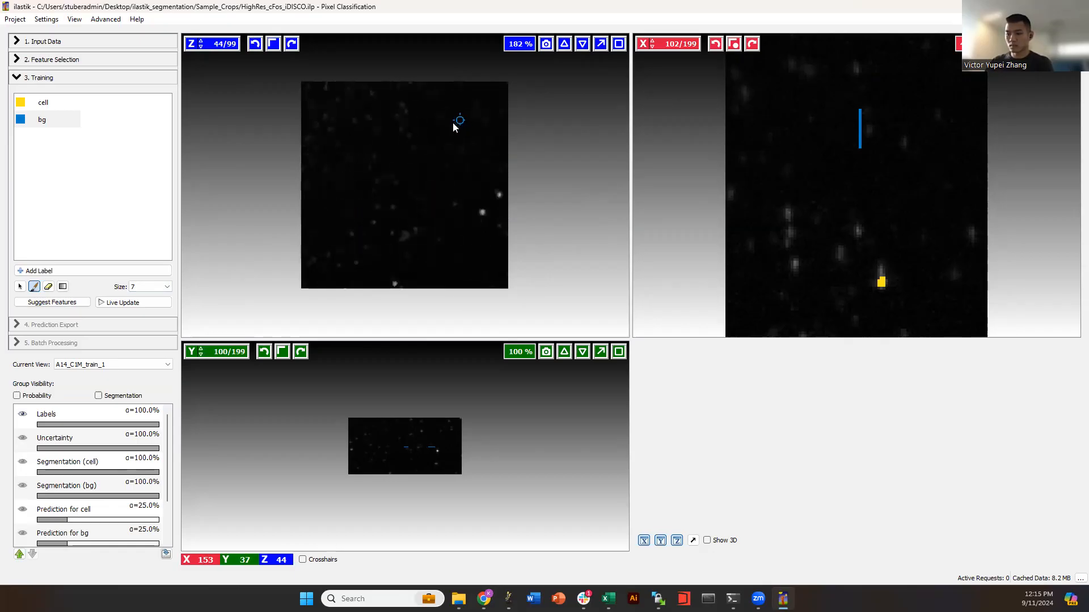
scroll(463, 195, up, 4)
mouse_move(414, 177)
mouse_down()
mouse_move(401, 148)
mouse_move(411, 181)
mouse_move(386, 206)
mouse_up()
drag(286, 257, 276, 271)
- With the cell label and brush size 3, paint the bright cell near X 174, Y 125 on Z slice 44
scroll(543, 241, up, 12)
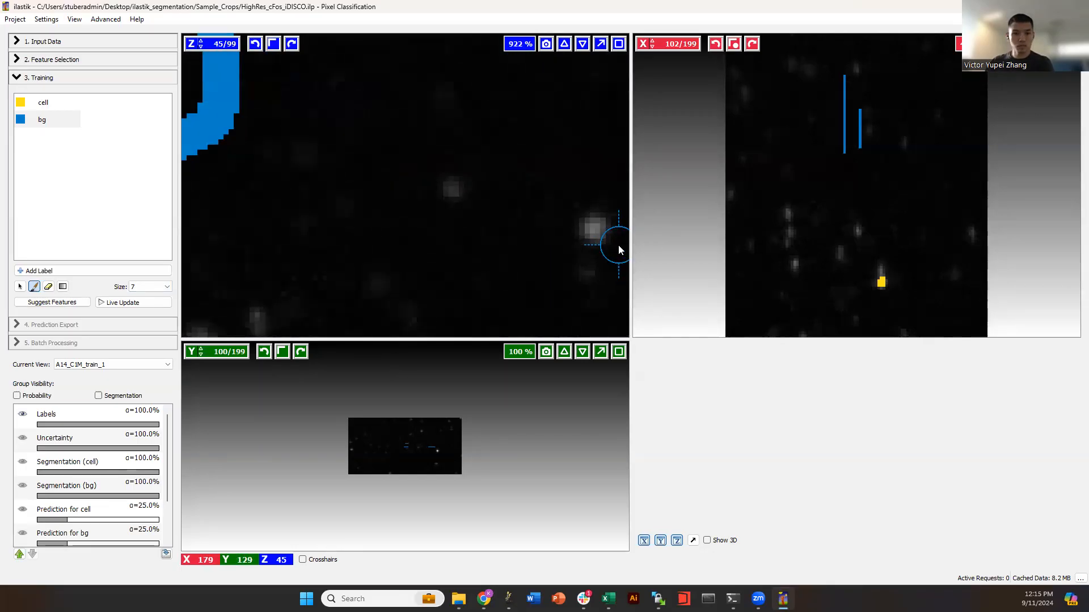
scroll(613, 244, down, 1)
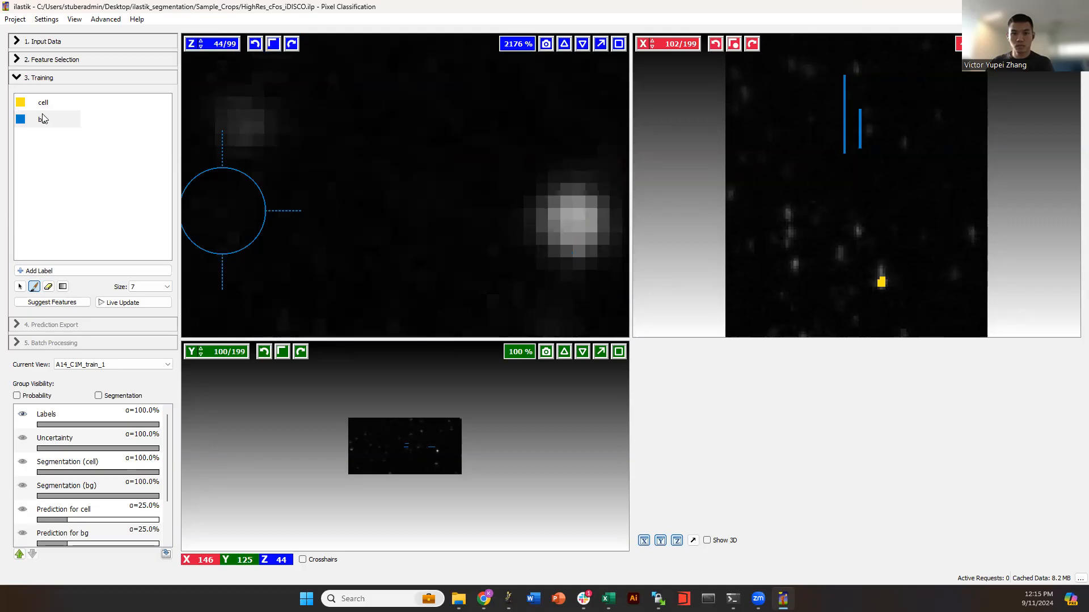
click(44, 102)
click(150, 287)
click(142, 301)
drag(574, 223, 576, 219)
scroll(553, 199, down, 2)
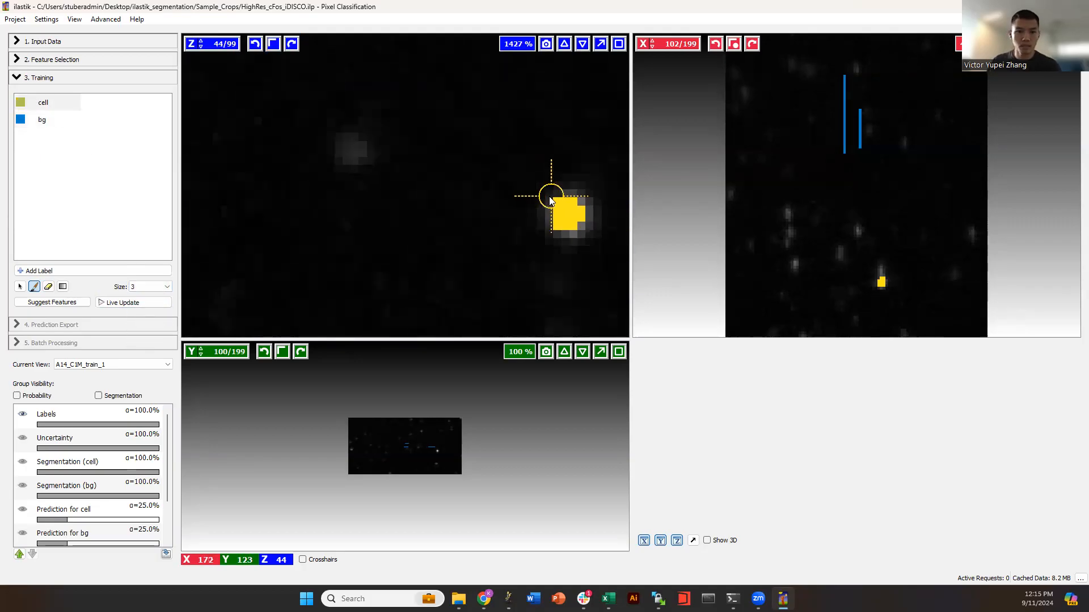
scroll(545, 196, down, 3)
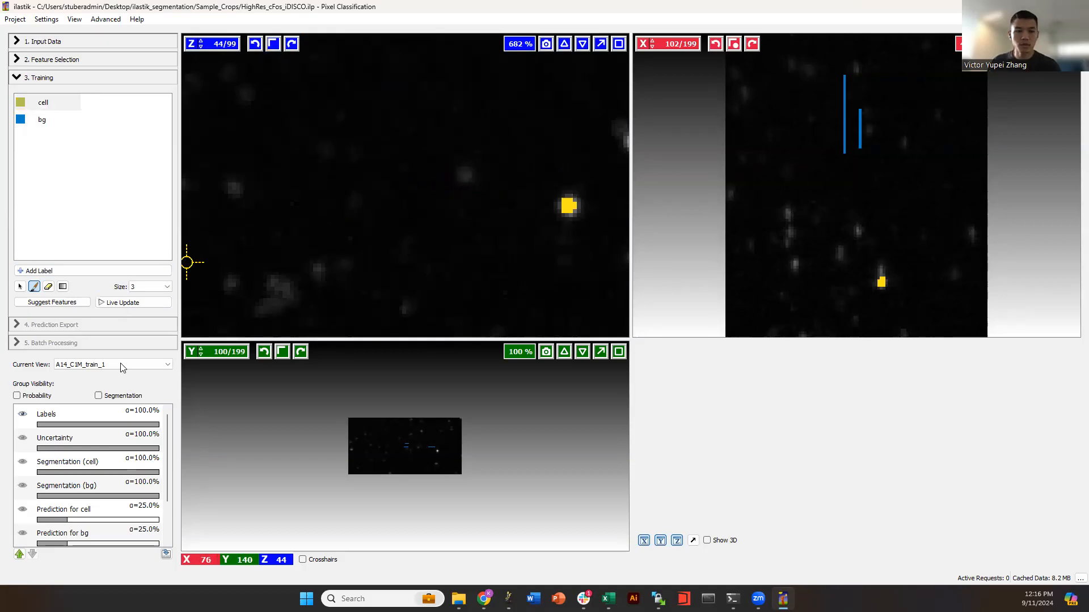
- Set the brush size to 1 and review the labels and raw data across Z slices 44 to 51
click(144, 288)
click(141, 297)
scroll(539, 165, down, 6)
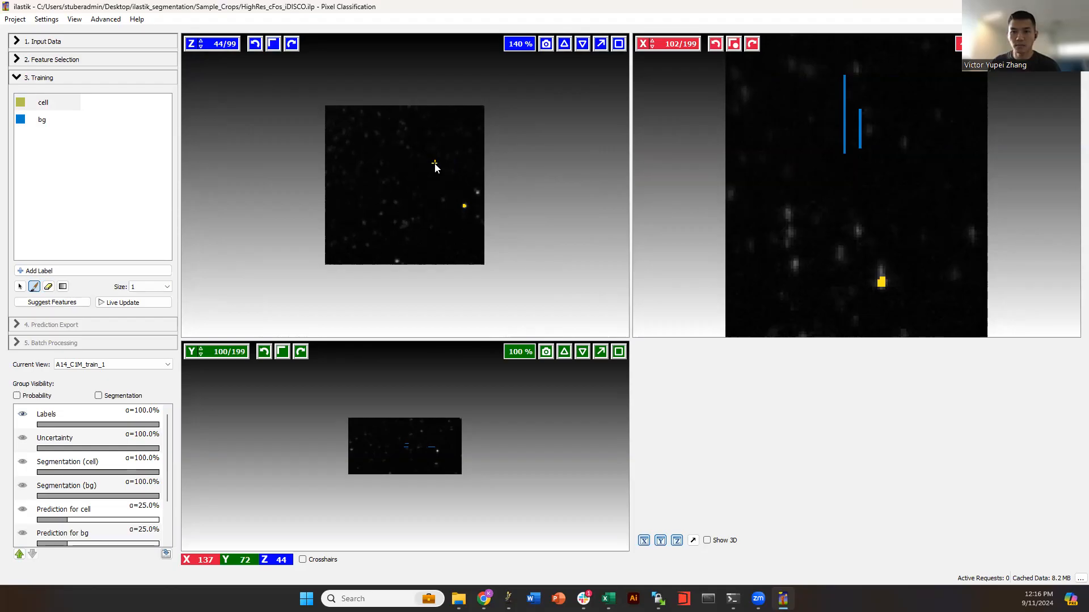
scroll(473, 193, up, 4)
scroll(477, 223, up, 1)
scroll(469, 175, down, 1)
scroll(463, 165, up, 1)
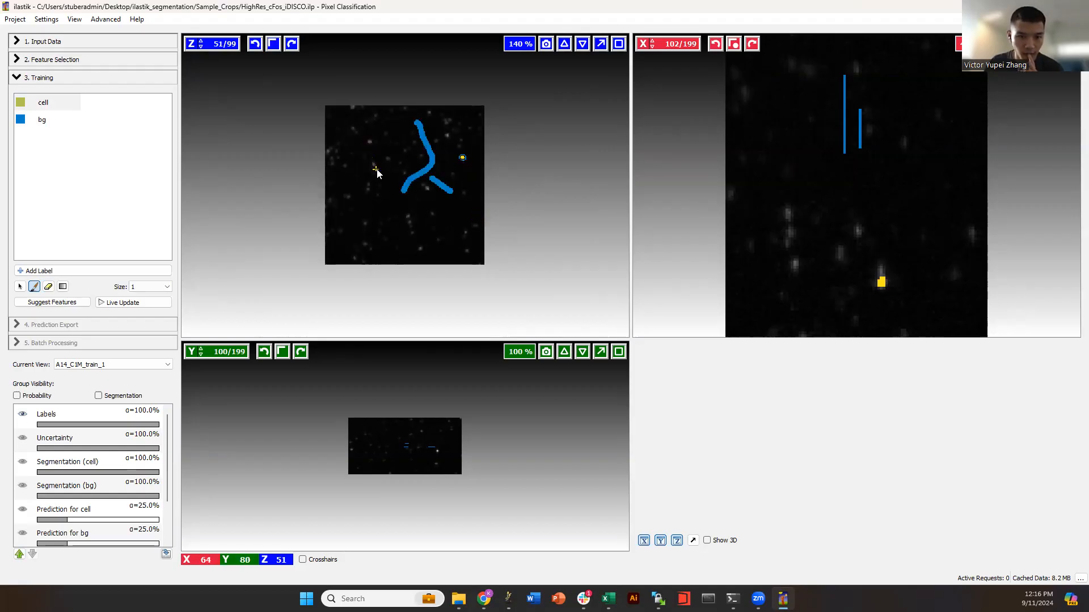
scroll(378, 176, down, 5)
scroll(391, 188, up, 1)
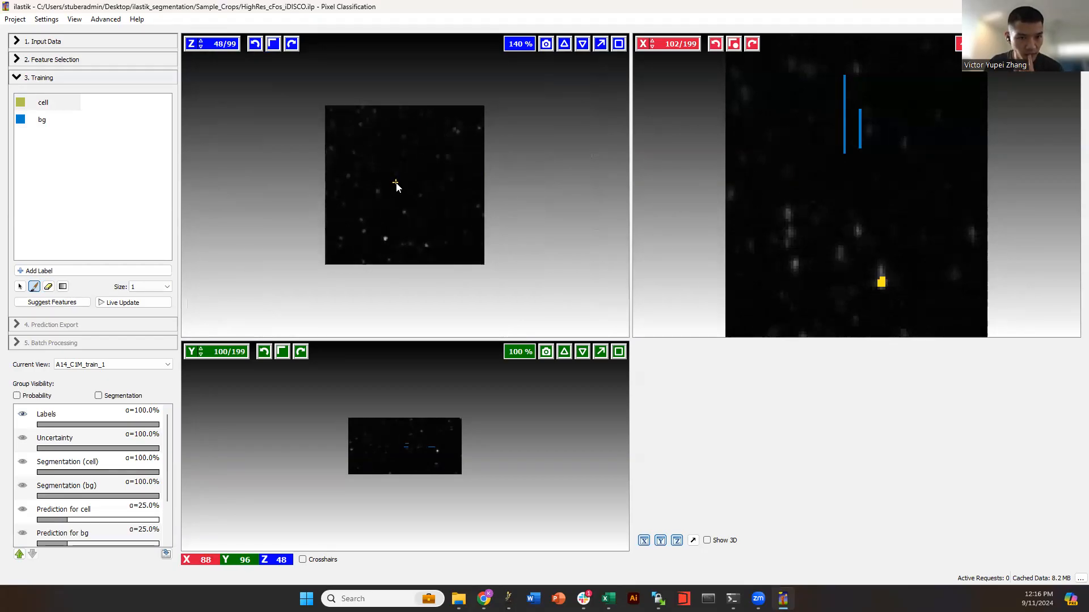
scroll(396, 186, up, 4)
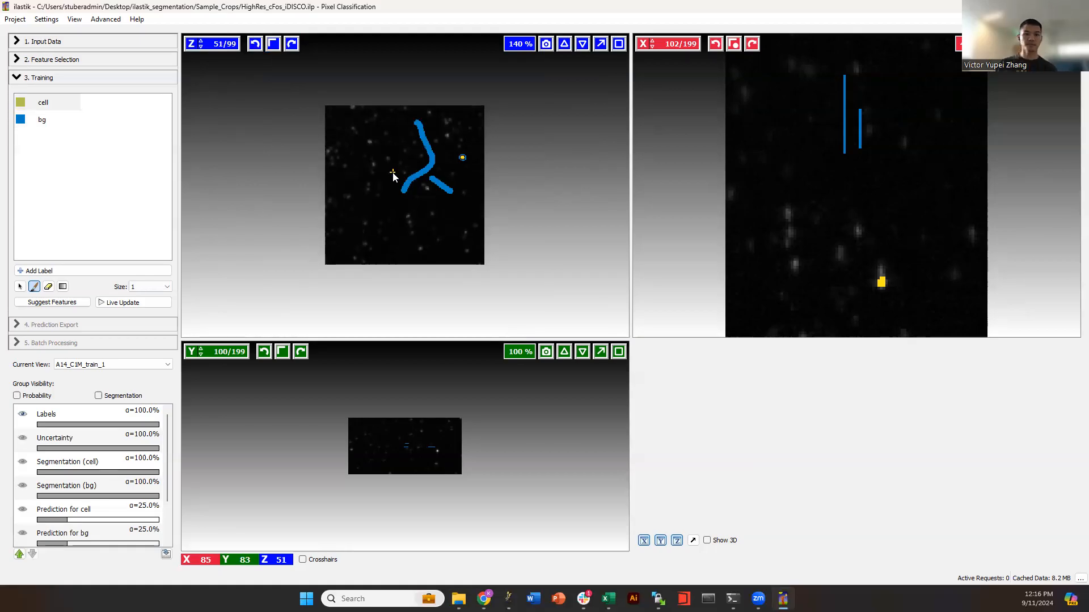
- Turn on Live Update to train the classifier and maximize the Z view on slice 51
click(114, 308)
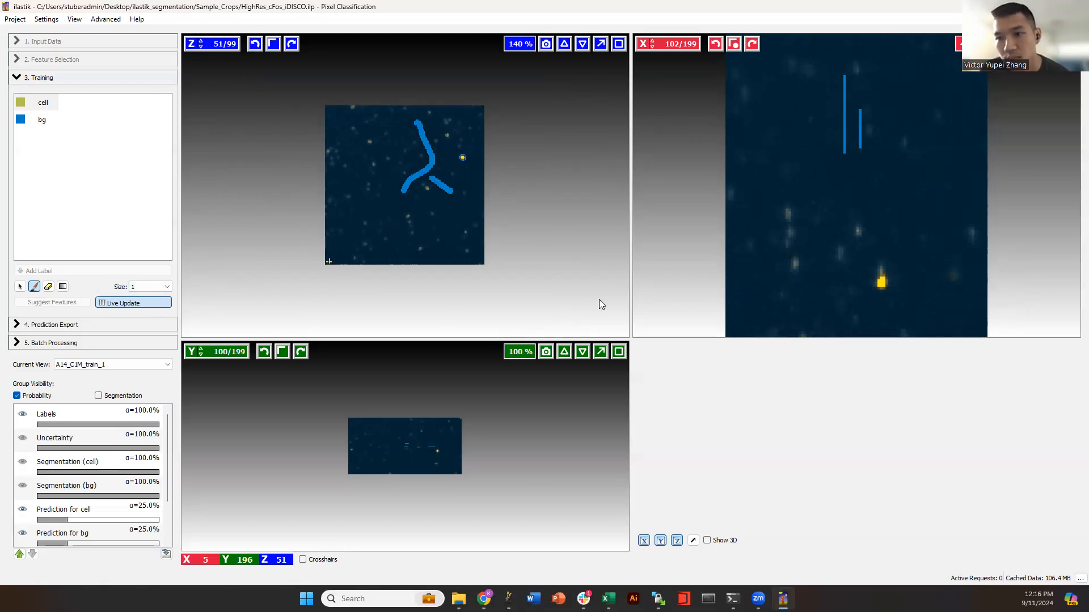
click(618, 44)
scroll(694, 244, up, 10)
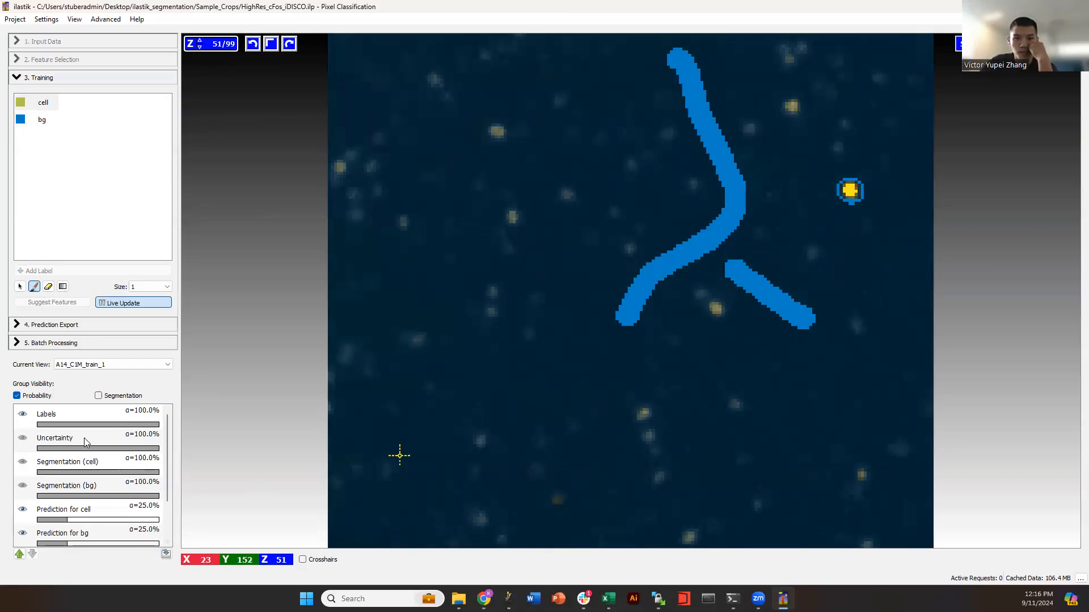
- Hide the Labels layer, toggle the cell and bg prediction layers, and examine the predictions across Z slices 39 to 51
click(22, 415)
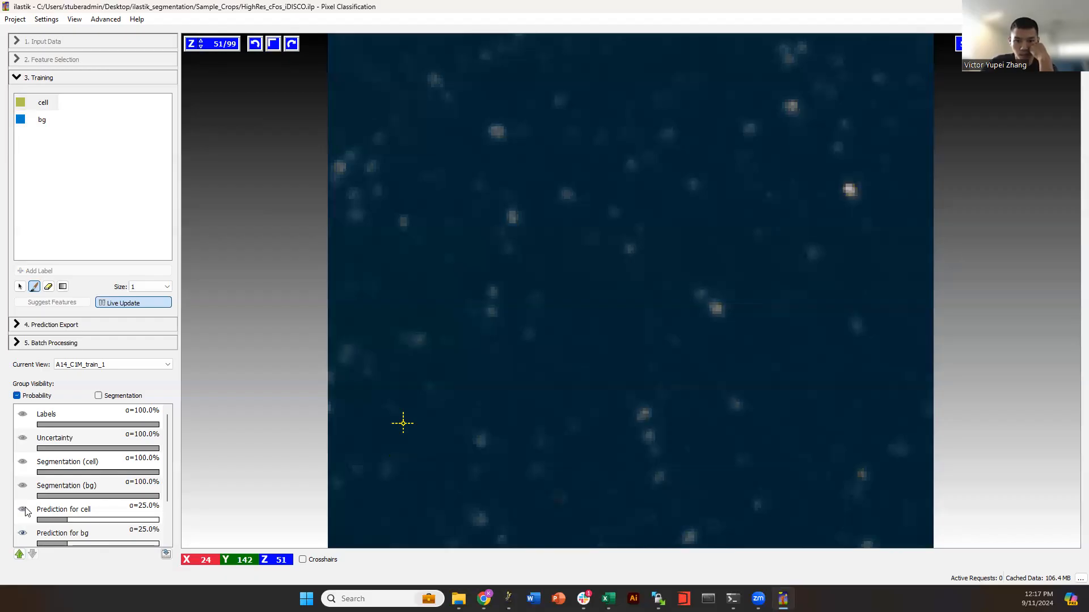
click(23, 537)
click(23, 537)
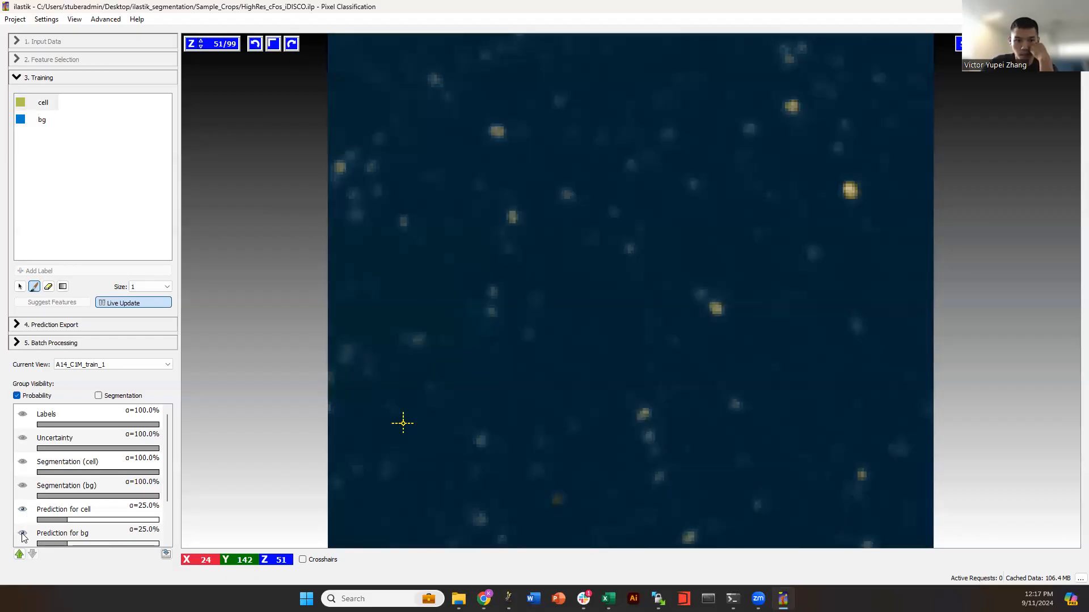
scroll(782, 305, down, 8)
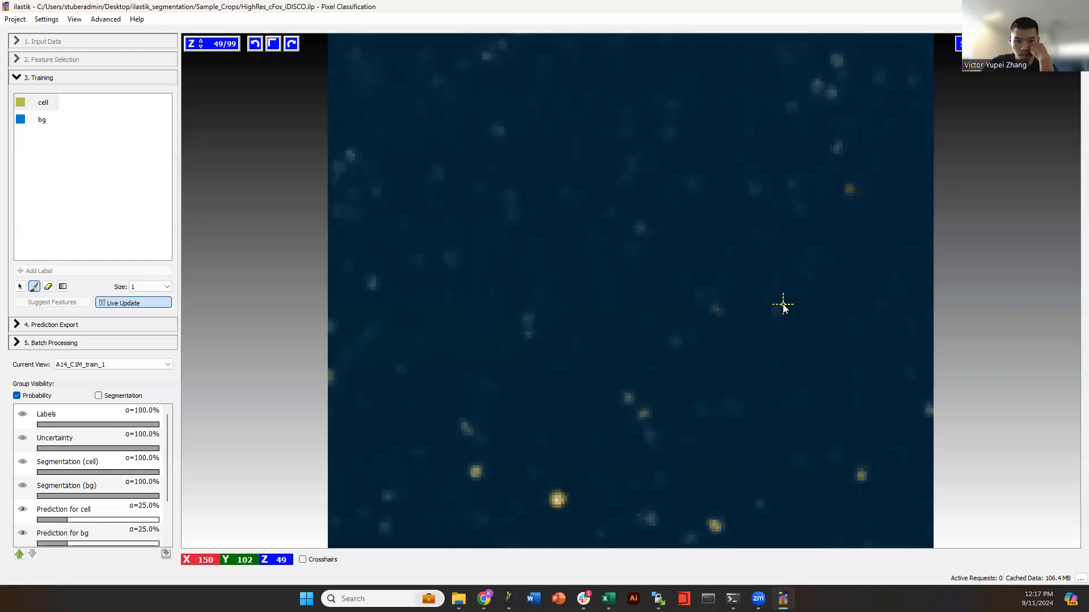
scroll(783, 306, down, 6)
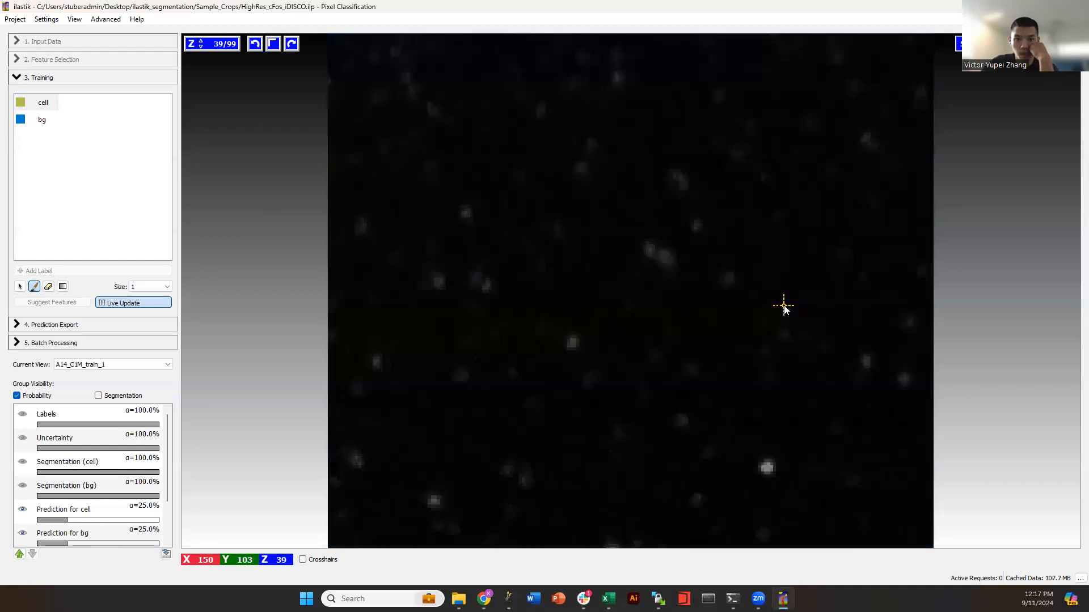
scroll(784, 307, up, 9)
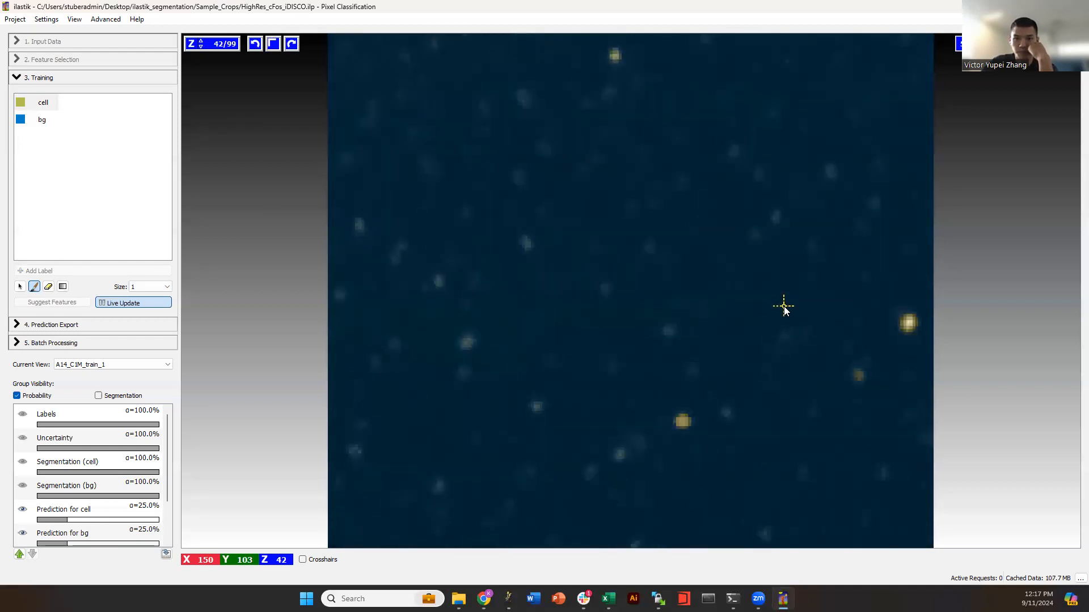
- Examine the cell and bg predictions across Z slices 42 to 52
scroll(783, 307, up, 5)
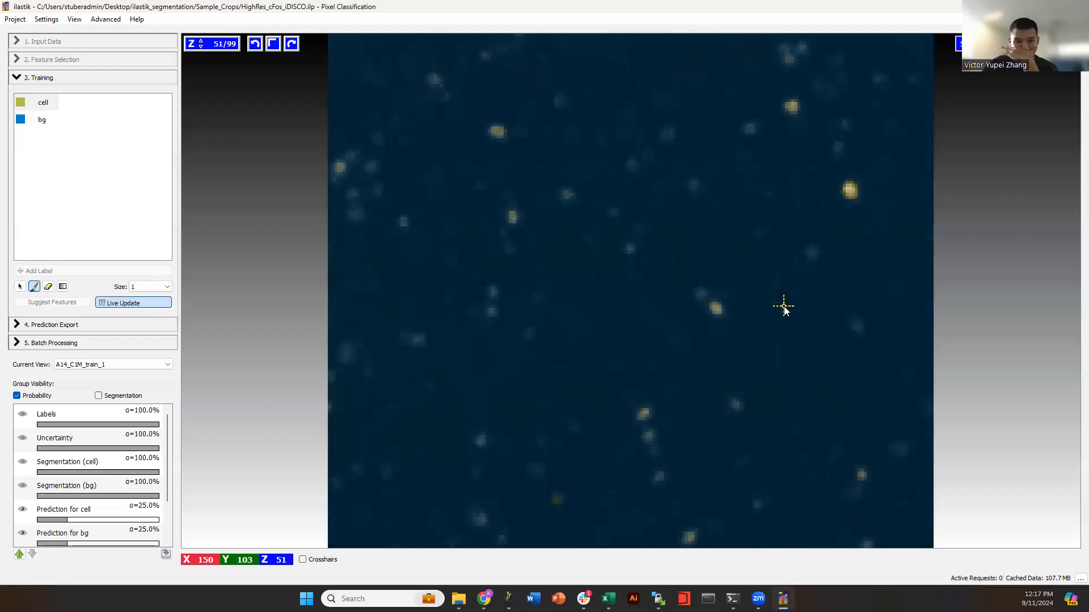
scroll(784, 307, up, 3)
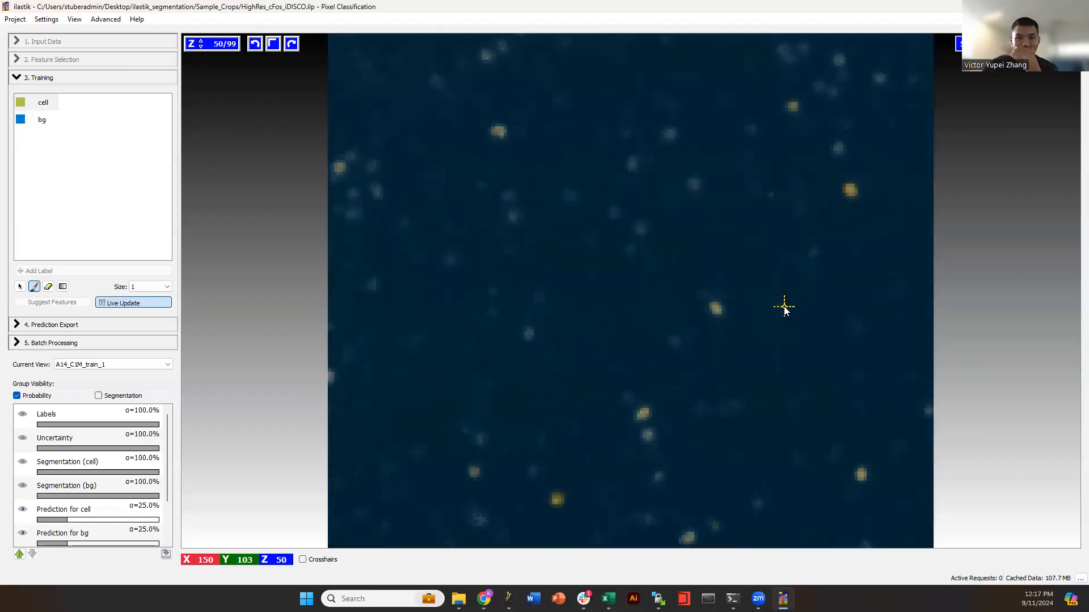
scroll(784, 307, down, 2)
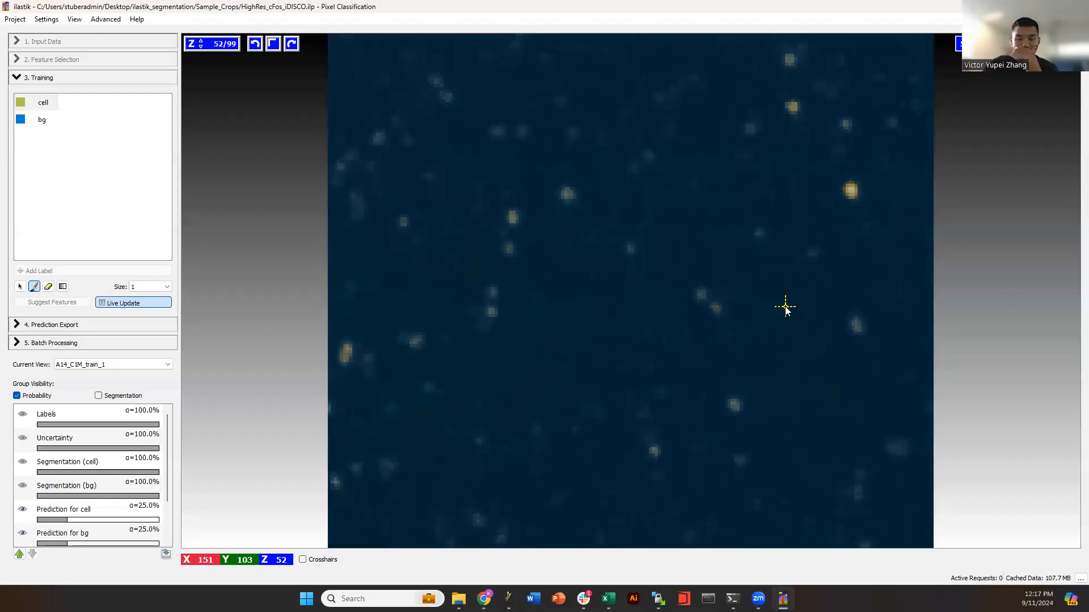
scroll(785, 306, down, 2)
scroll(785, 307, up, 1)
- Turn off Live Update and hide the cell and bg prediction layers around the two faint cells on Z slice 51
scroll(507, 297, up, 6)
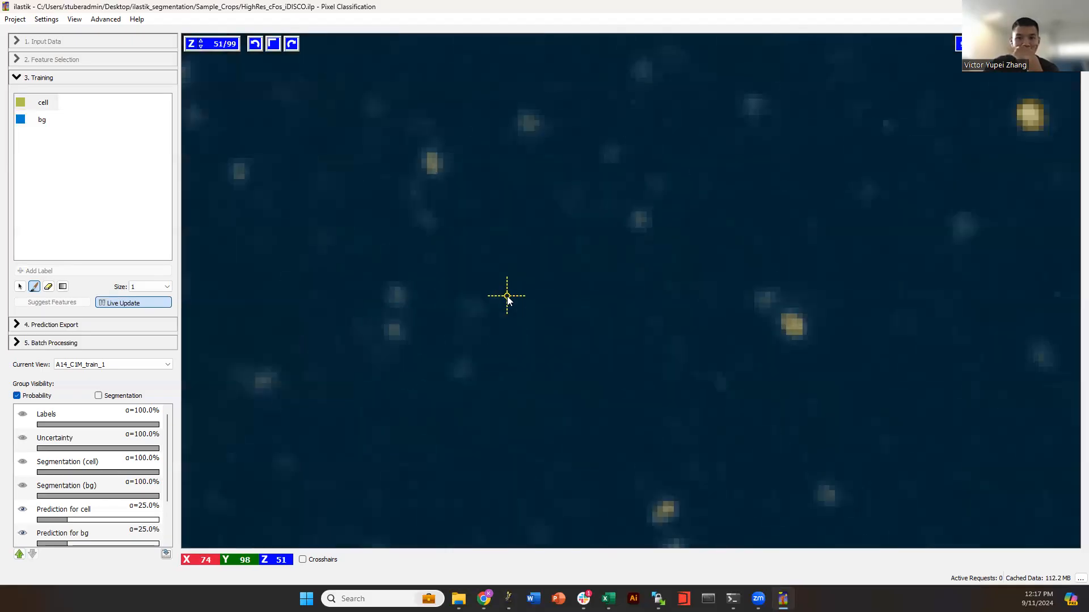
scroll(442, 312, up, 2)
scroll(417, 304, up, 4)
click(106, 305)
click(23, 509)
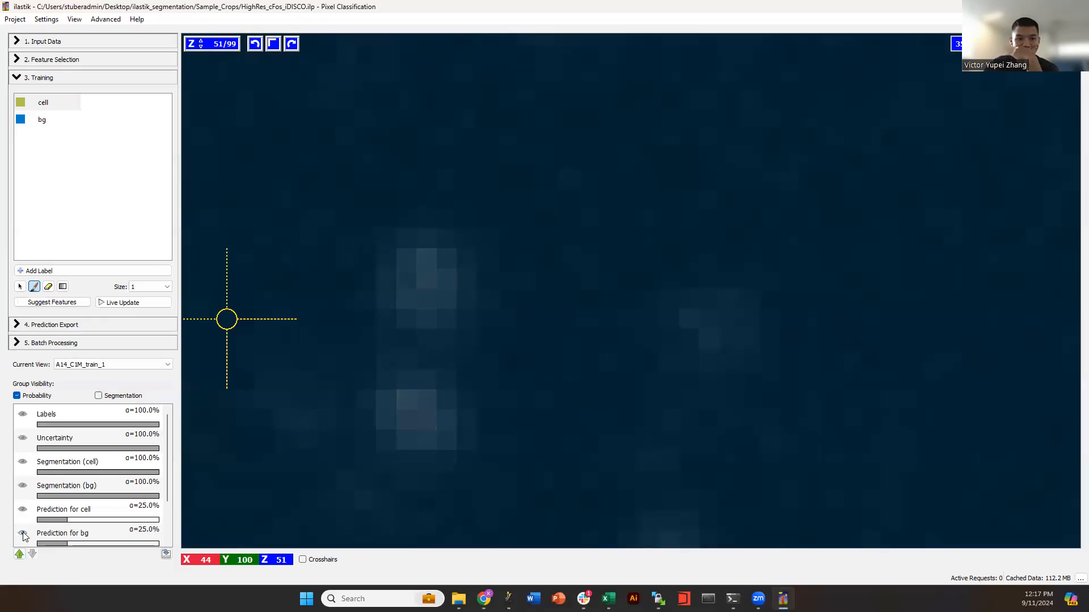
click(23, 533)
scroll(465, 312, down, 1)
scroll(463, 312, up, 1)
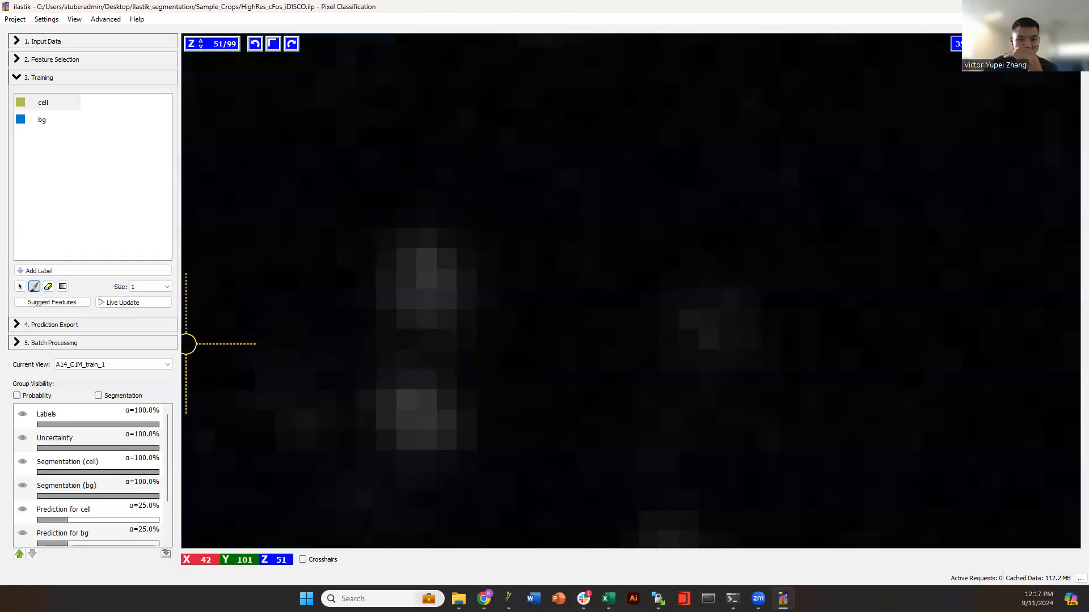
- Brighten the raw data display with Window Leveling and inspect the faint cells on Z slices 51 and 52
click(66, 289)
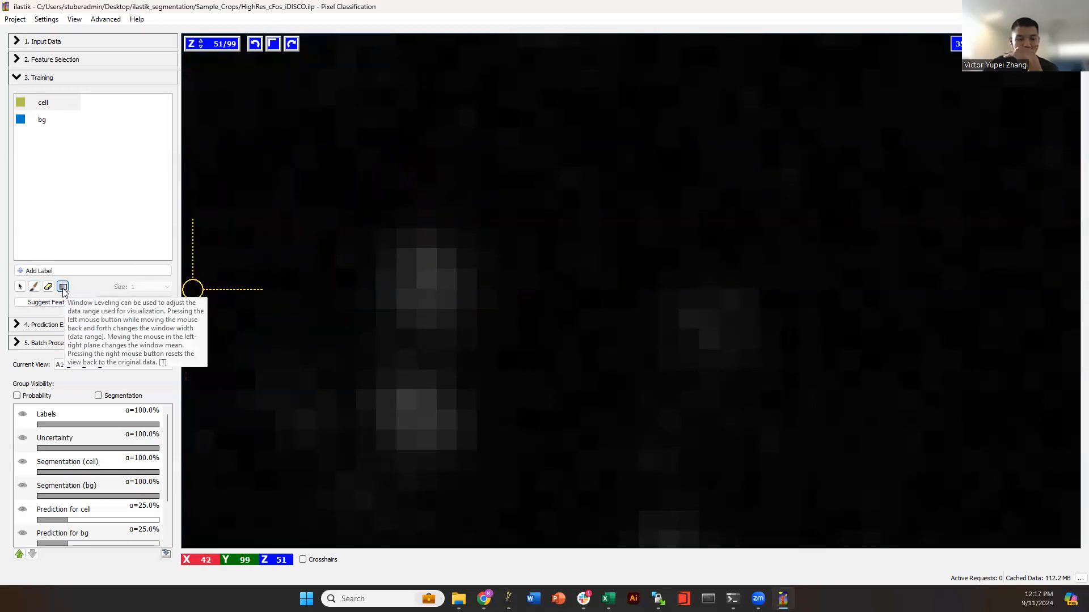
drag(520, 191, 617, 170)
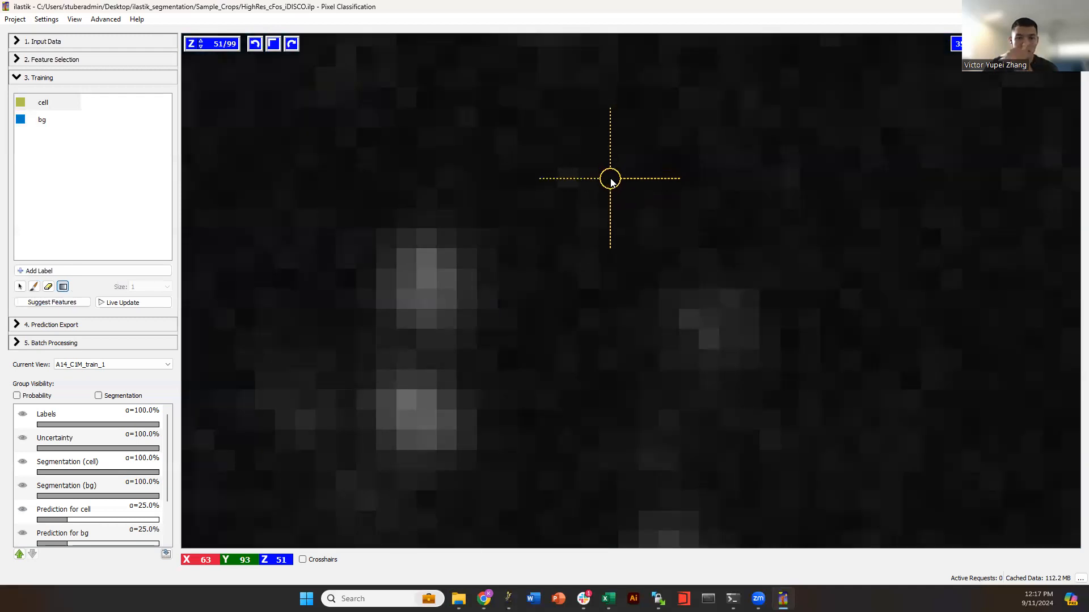
scroll(617, 171, down, 6)
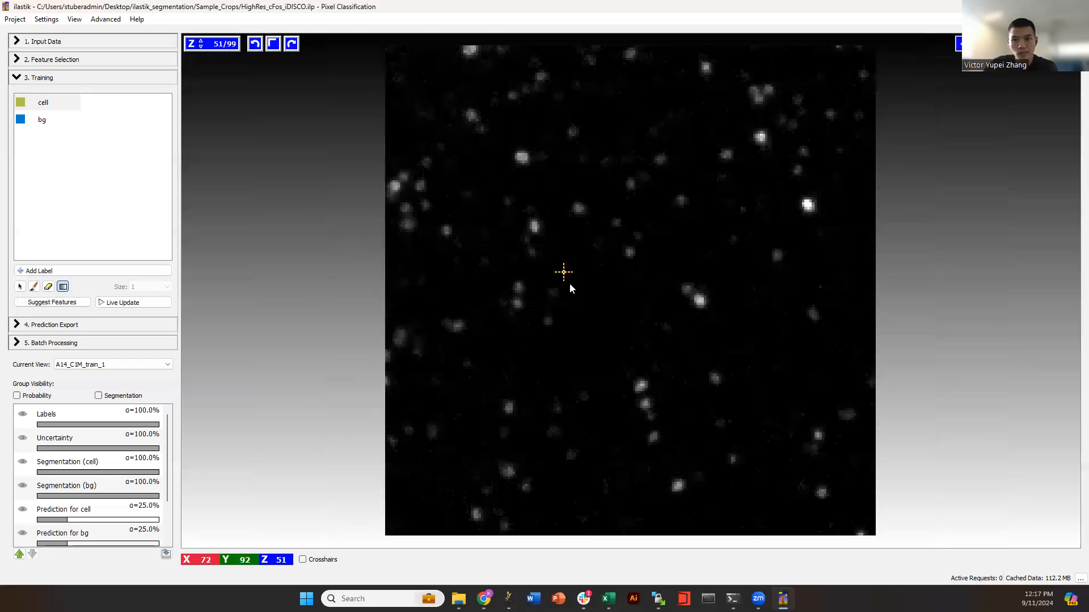
scroll(570, 281, up, 3)
scroll(569, 282, down, 3)
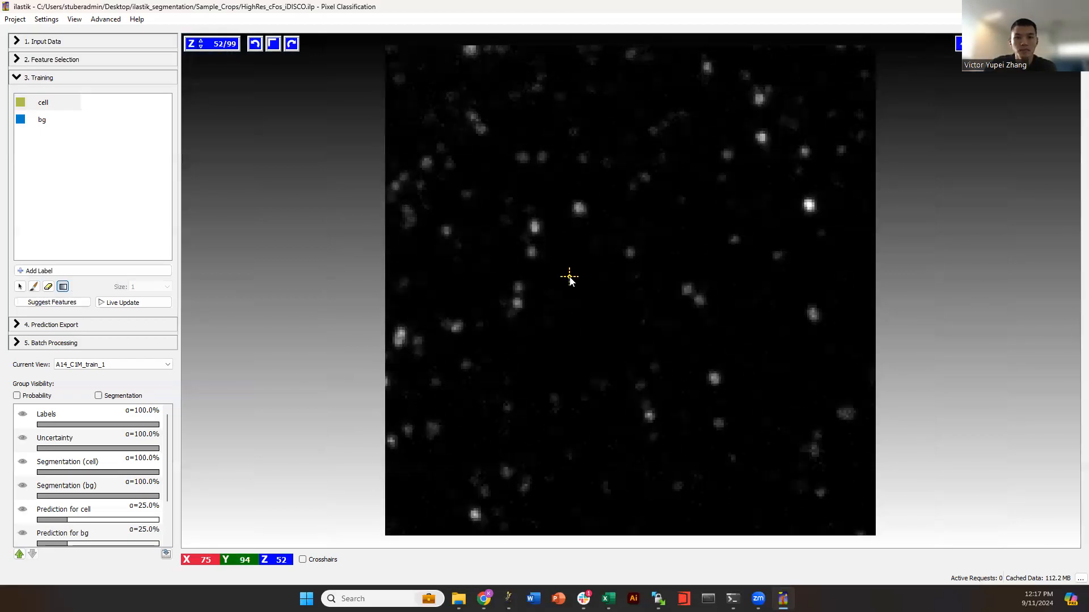
- With the cell label and brush size 1, paint the faint cell near X 54, Y 99 on Z slice 52
scroll(477, 299, up, 6)
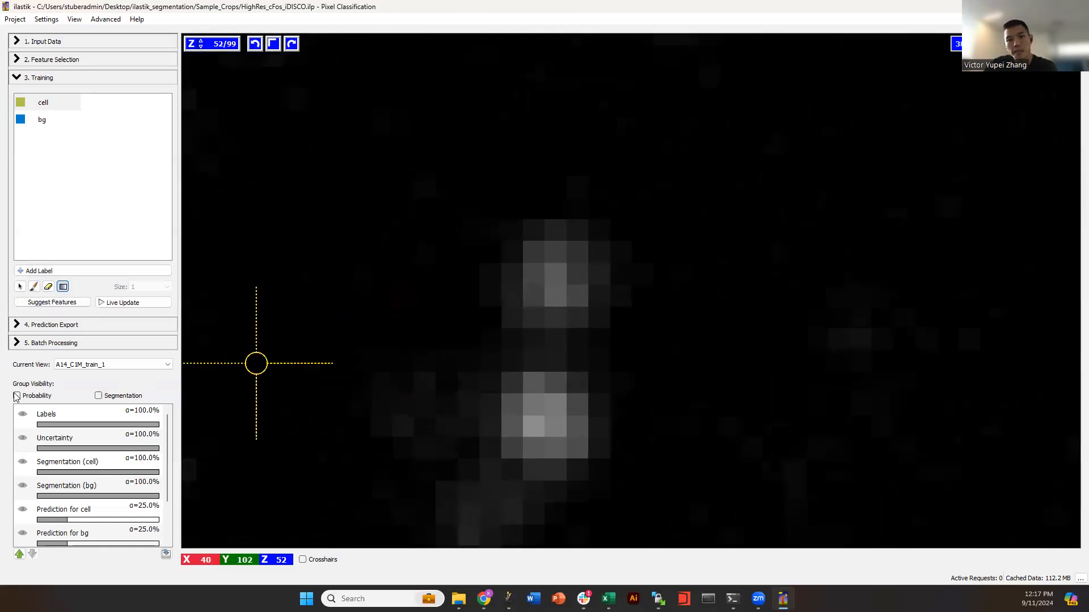
click(35, 286)
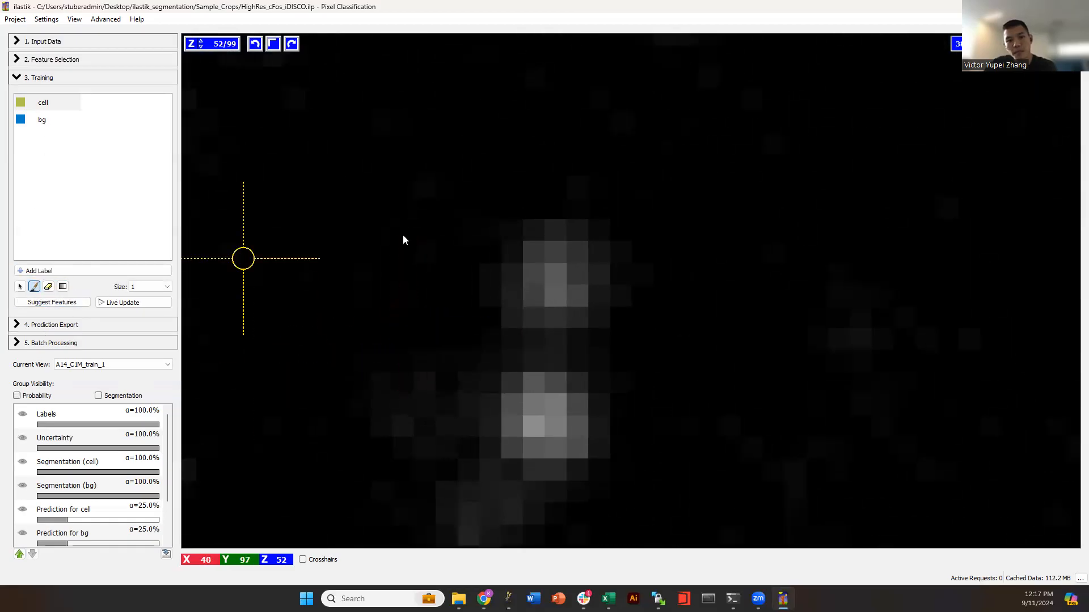
mouse_move(560, 254)
mouse_down()
mouse_move(537, 277)
mouse_move(579, 289)
mouse_move(559, 285)
mouse_move(549, 303)
mouse_move(548, 251)
mouse_move(585, 293)
mouse_up()
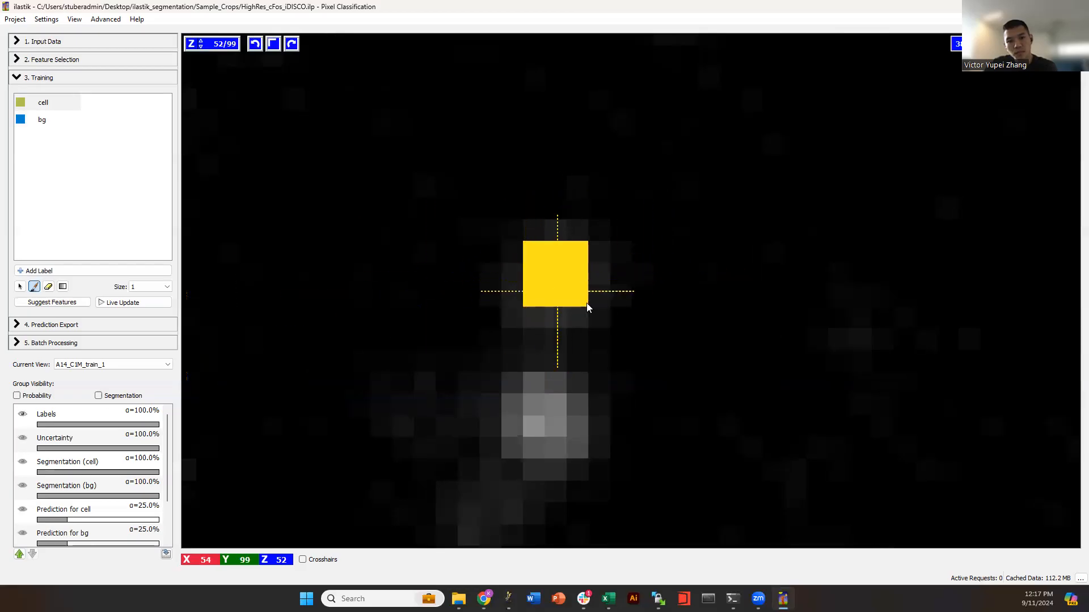
- Outline both faint cells with the bg label on Z slice 52, and paint the lower one near X 54, Y 105 as cell
click(37, 127)
mouse_move(546, 216)
mouse_down()
mouse_move(499, 250)
mouse_move(499, 321)
mouse_move(584, 353)
mouse_move(644, 303)
mouse_move(591, 219)
mouse_move(533, 214)
mouse_up()
scroll(550, 432, down, 2)
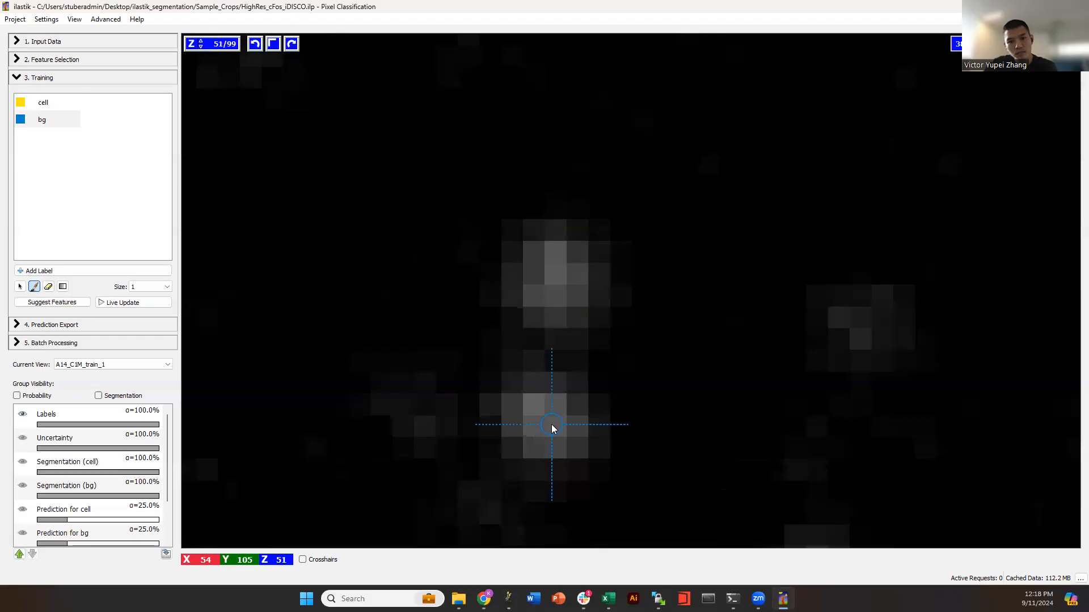
scroll(554, 432, up, 4)
scroll(555, 433, down, 2)
mouse_move(573, 487)
mouse_down()
mouse_move(492, 450)
mouse_move(495, 359)
mouse_move(603, 354)
mouse_move(607, 479)
mouse_up()
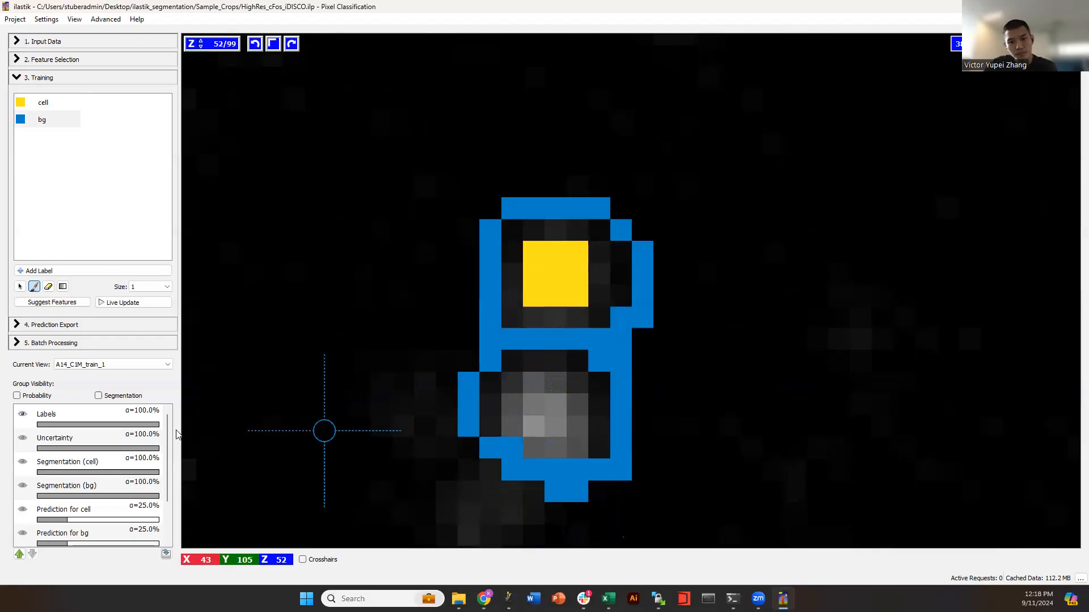
click(43, 103)
mouse_move(536, 379)
mouse_down()
mouse_move(539, 433)
mouse_move(525, 434)
mouse_move(551, 397)
mouse_move(543, 390)
mouse_move(564, 441)
mouse_move(515, 426)
mouse_up()
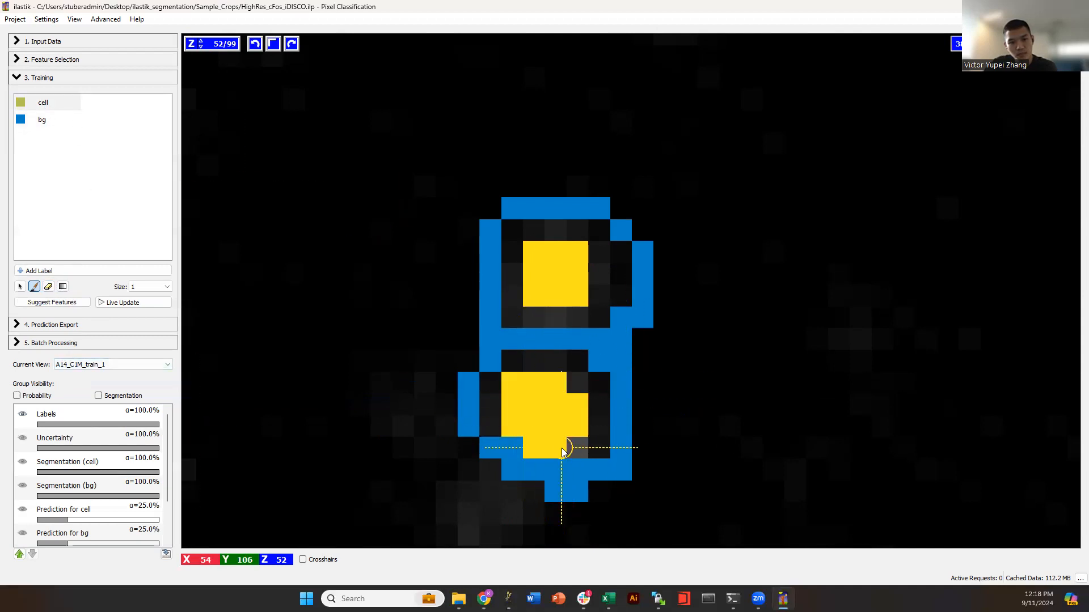
- Paint the two adjacent dim cells near X 48, Y 94 and X 52, Y 96 on Z slice 40 with the cell label
scroll(549, 478, down, 5)
scroll(720, 502, down, 5)
scroll(603, 304, down, 11)
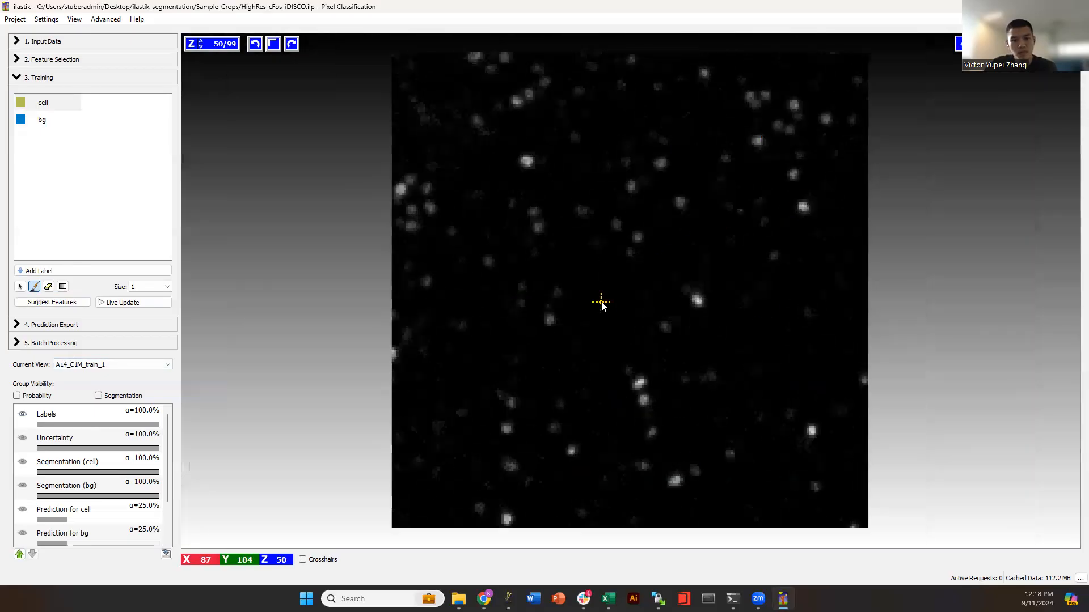
scroll(510, 292, up, 7)
scroll(339, 311, up, 8)
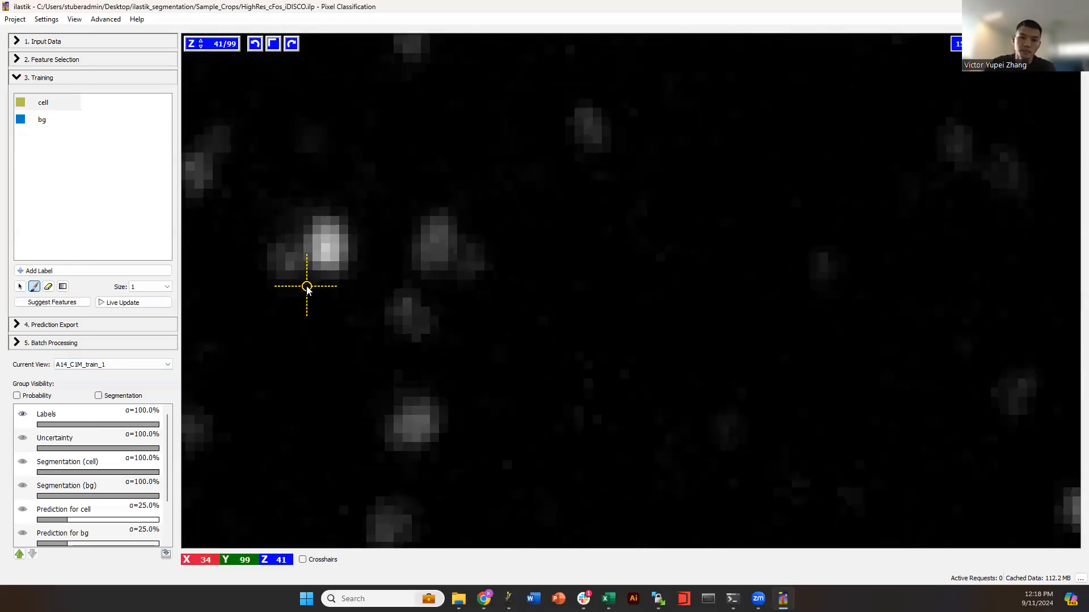
scroll(309, 284, up, 5)
scroll(312, 284, down, 5)
scroll(313, 285, down, 1)
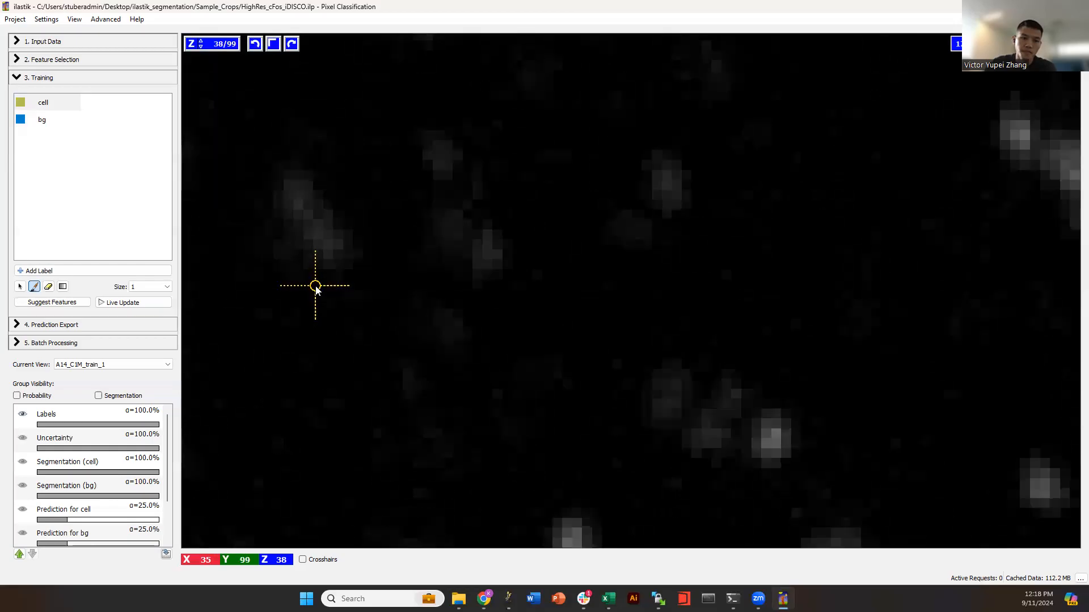
mouse_move(448, 221)
mouse_down()
mouse_move(461, 244)
mouse_move(442, 220)
mouse_move(437, 230)
mouse_move(455, 251)
mouse_move(498, 260)
mouse_up()
scroll(519, 267, down, 1)
scroll(520, 270, up, 1)
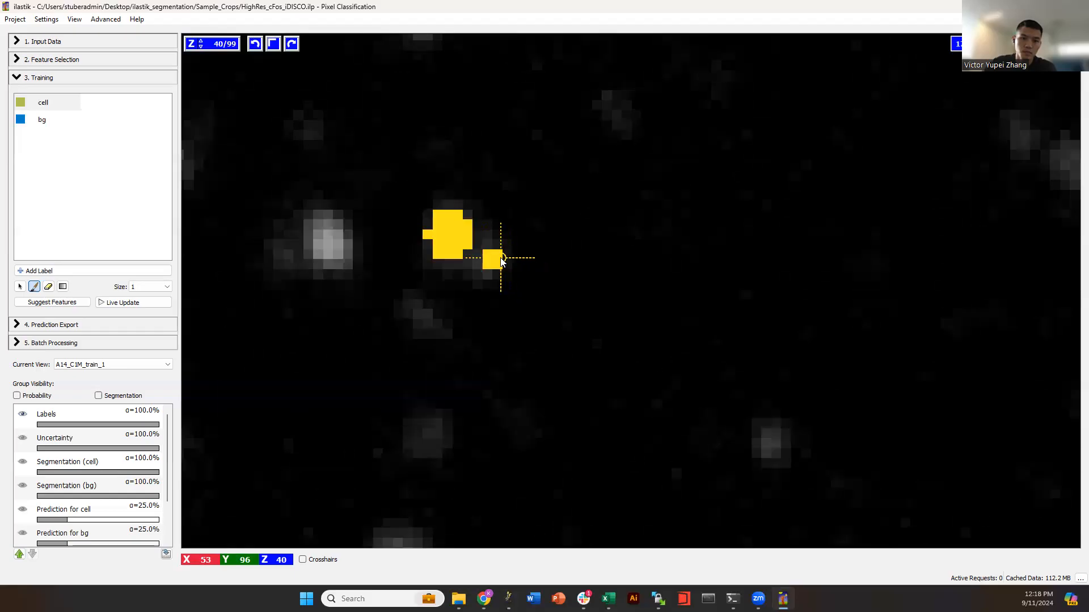
click(48, 287)
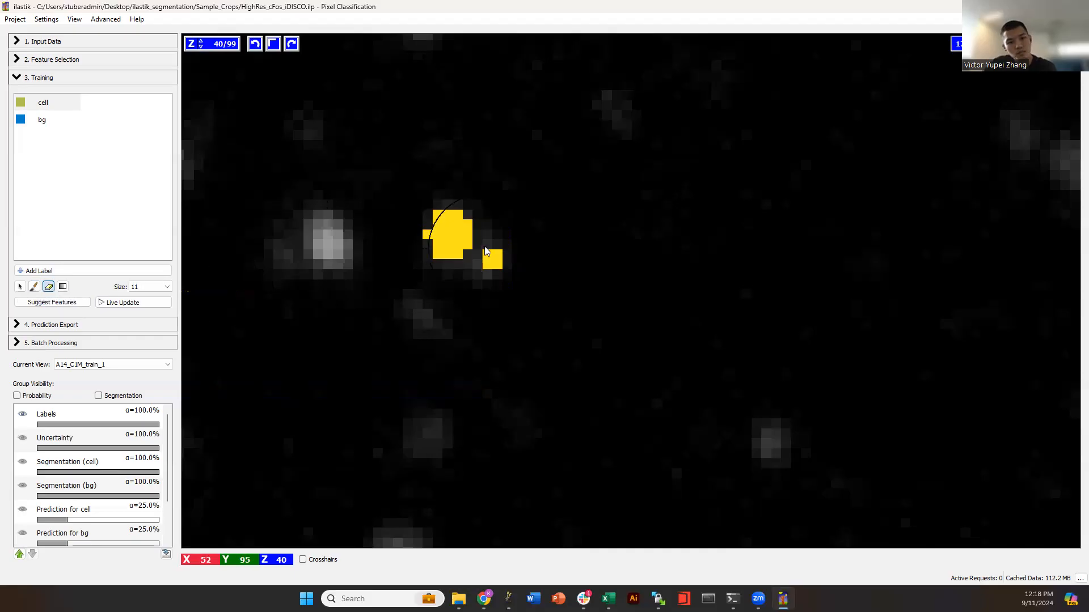
click(34, 287)
- Paint the small cell near X 52, Y 96 on Z slice 39 with the cell label
scroll(554, 237, down, 2)
scroll(554, 237, up, 1)
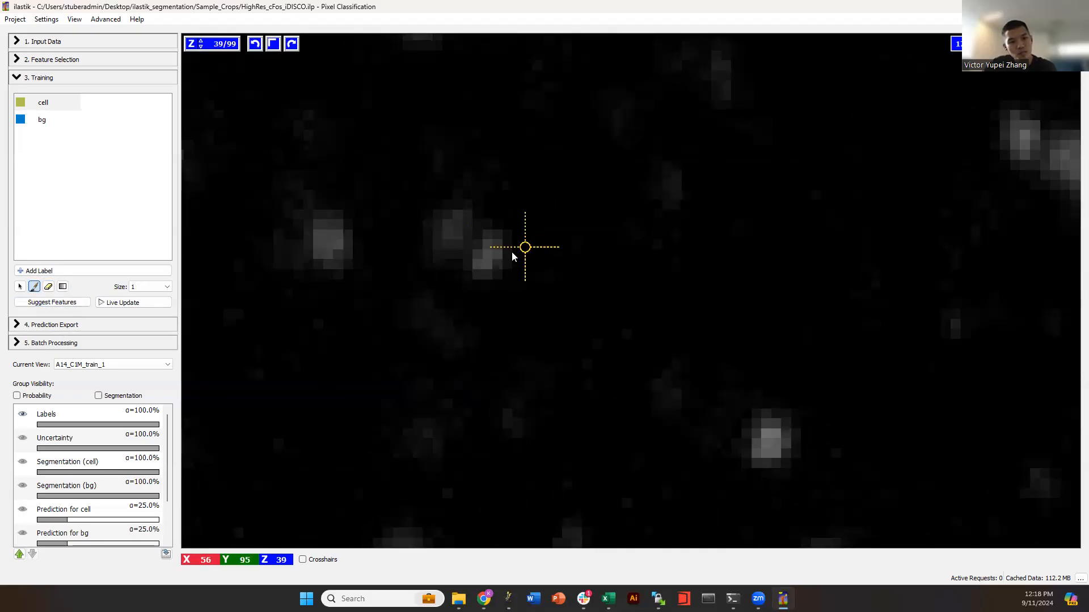
mouse_move(488, 245)
mouse_down()
mouse_move(498, 253)
mouse_move(483, 262)
mouse_up()
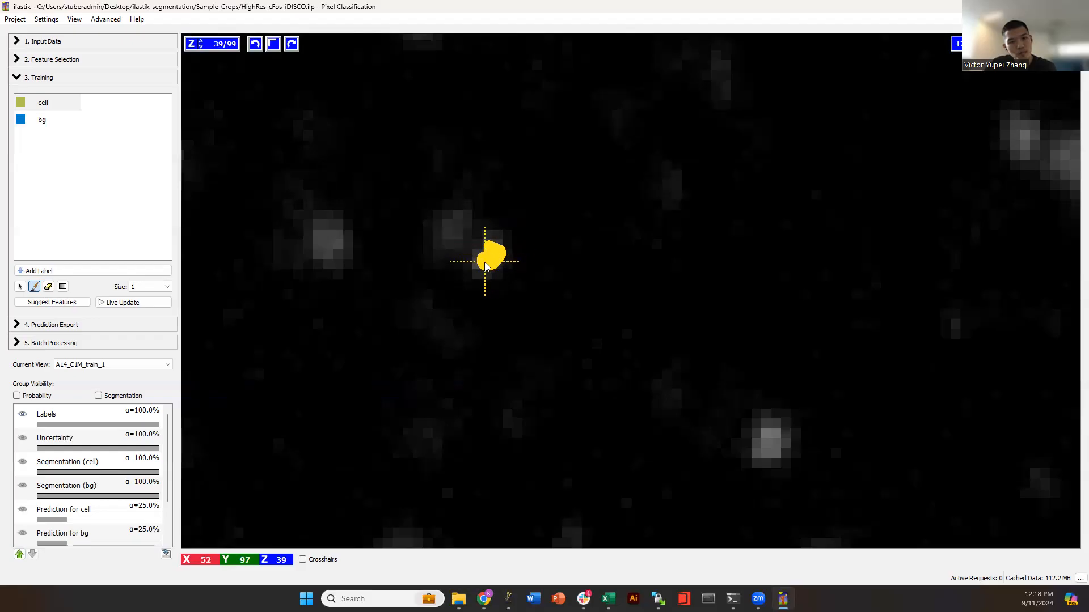
- With the bg label, outline the adjacent cells on Z slice 39 and draw a long stroke through the empty background beside them
click(42, 119)
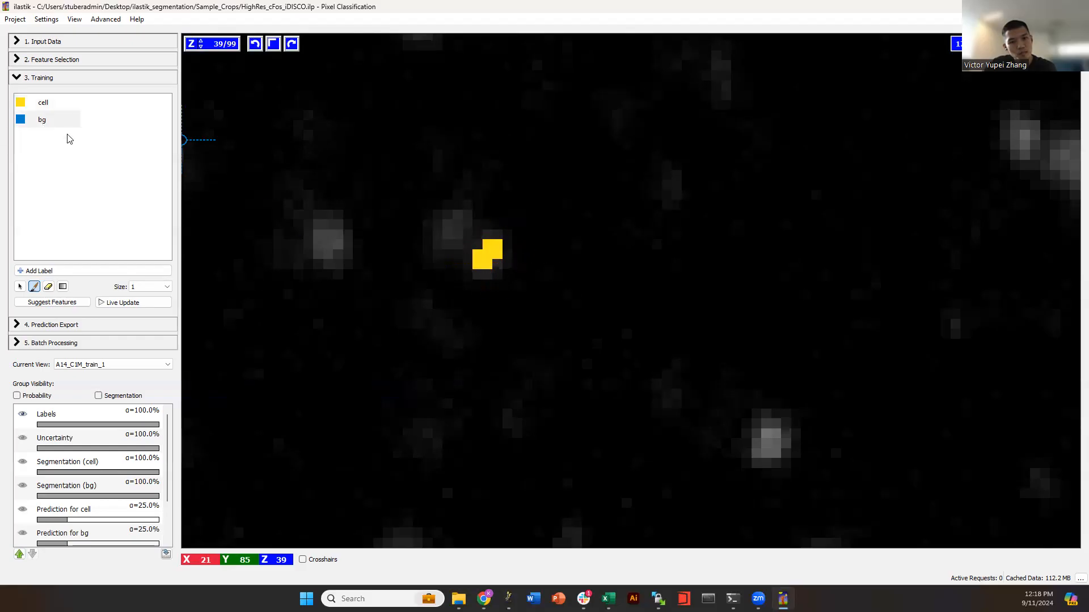
mouse_move(479, 222)
mouse_down()
mouse_move(433, 273)
mouse_move(427, 212)
mouse_move(476, 200)
mouse_move(480, 230)
mouse_move(516, 253)
mouse_move(481, 296)
mouse_up()
mouse_move(877, 233)
mouse_down()
mouse_move(652, 304)
mouse_move(594, 186)
mouse_up()
- Turn on Live Update to retrain the classifier and check the predictions across Z slices 39 to 60
scroll(593, 190, down, 6)
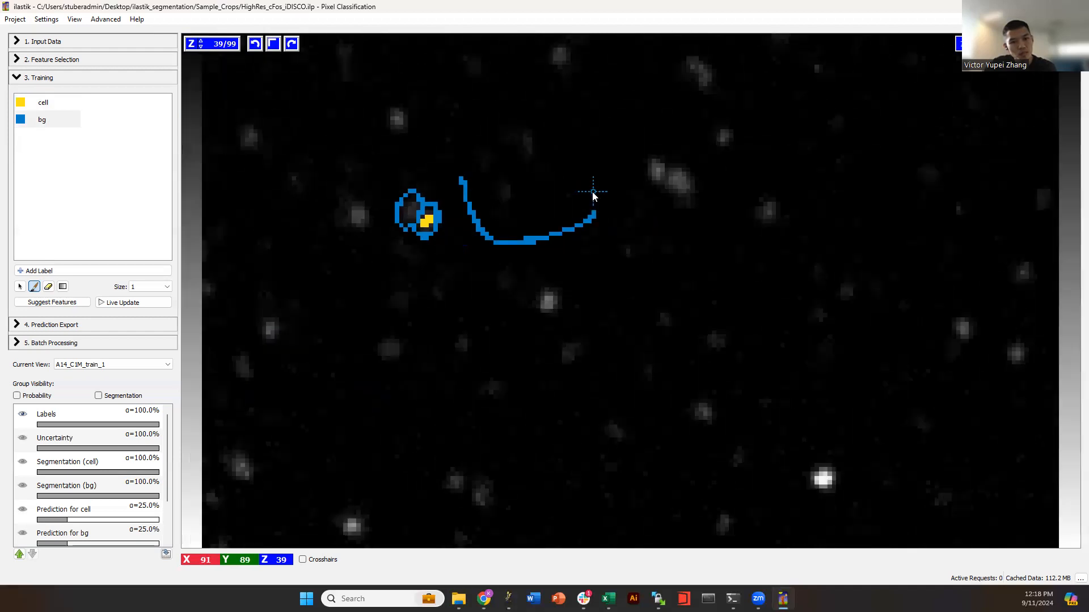
key(l)
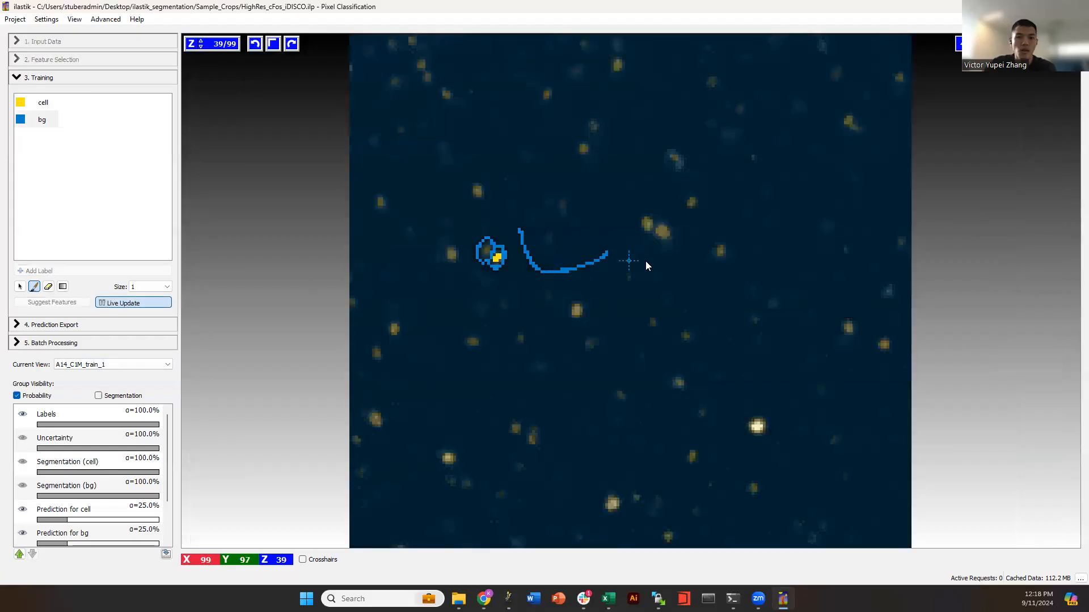
scroll(649, 264, up, 5)
scroll(649, 264, down, 5)
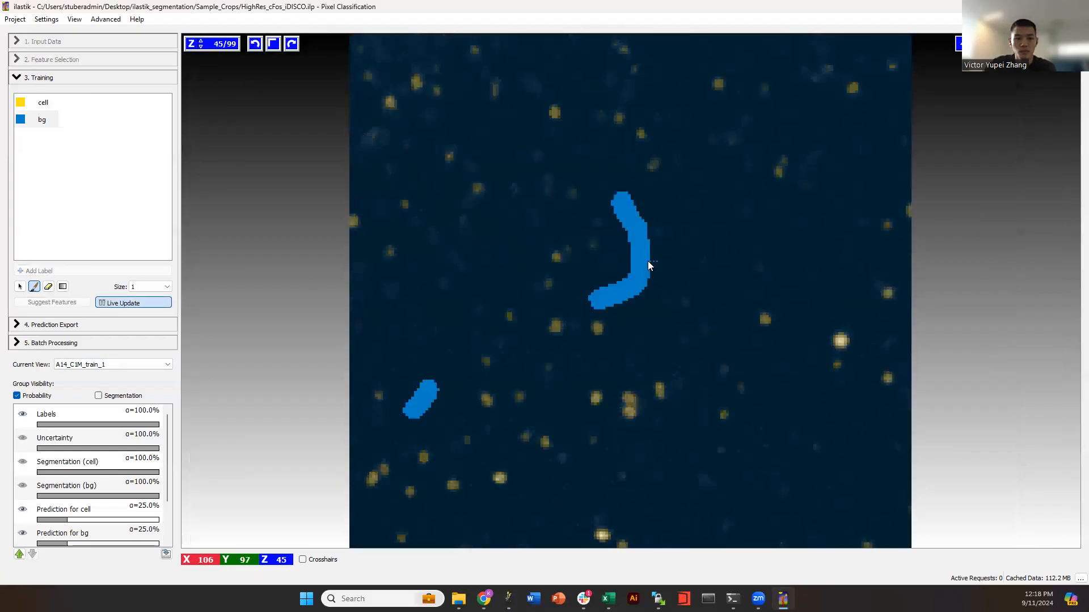
scroll(649, 264, up, 17)
scroll(650, 264, up, 1)
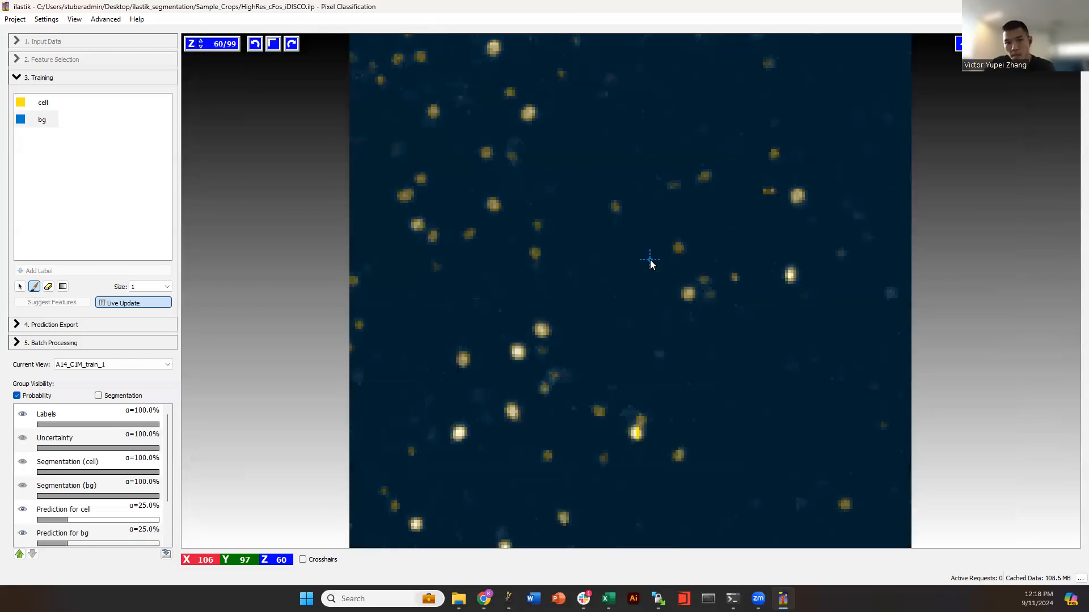
- Turn off Live Update, switch the current view to A14_C1M_train_2, and inspect its Z slices in the maximized Z view
click(118, 303)
click(139, 364)
click(139, 381)
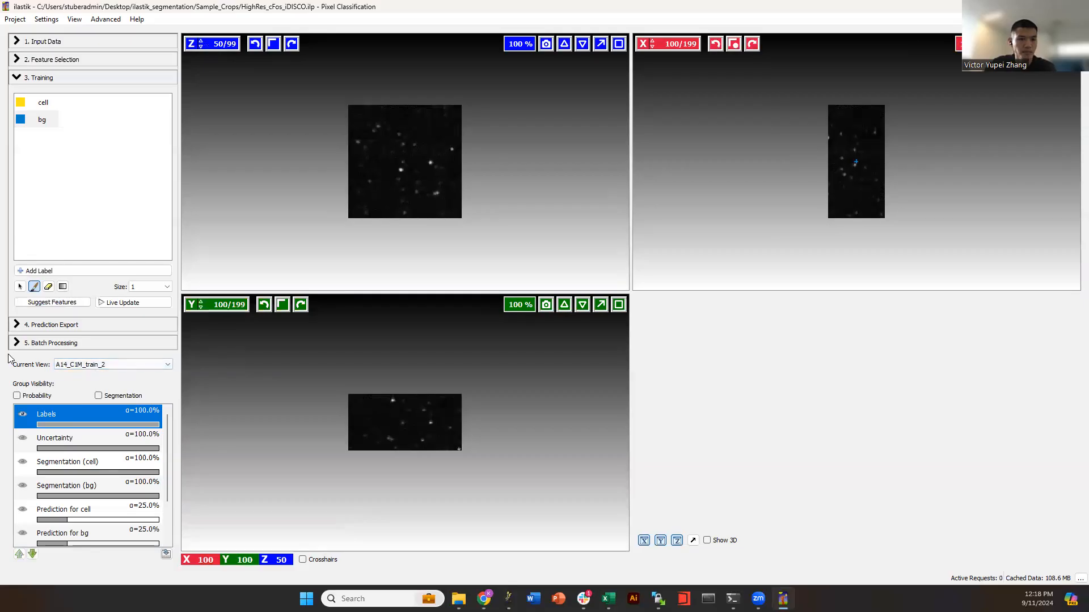
click(621, 46)
scroll(675, 332, up, 13)
scroll(669, 276, down, 12)
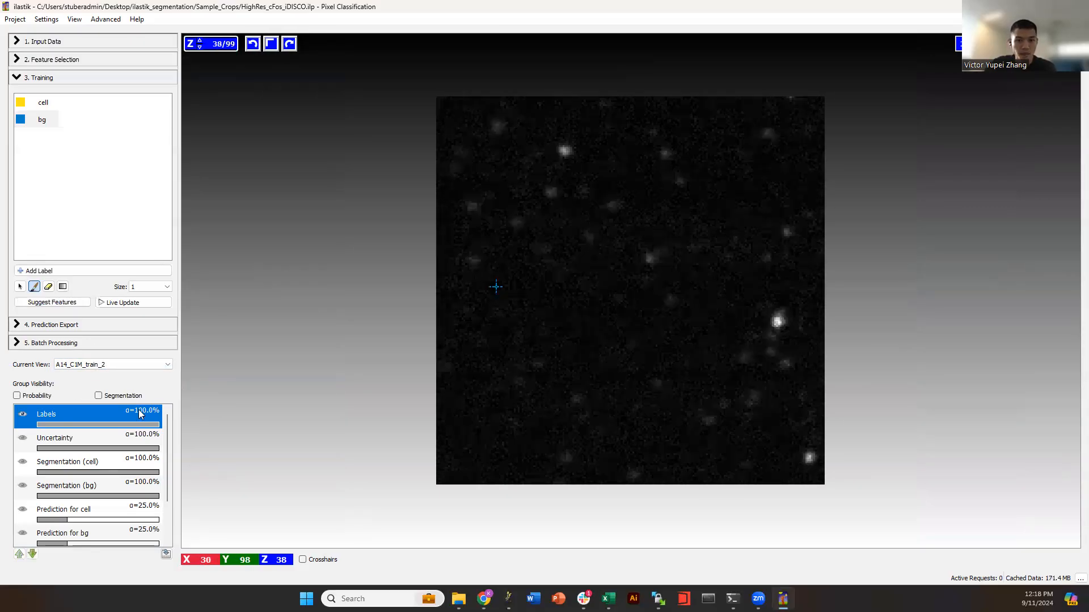
- View the A14_C1M_train_3 and A14_C1M_train_6 crops in turn
click(130, 364)
click(117, 387)
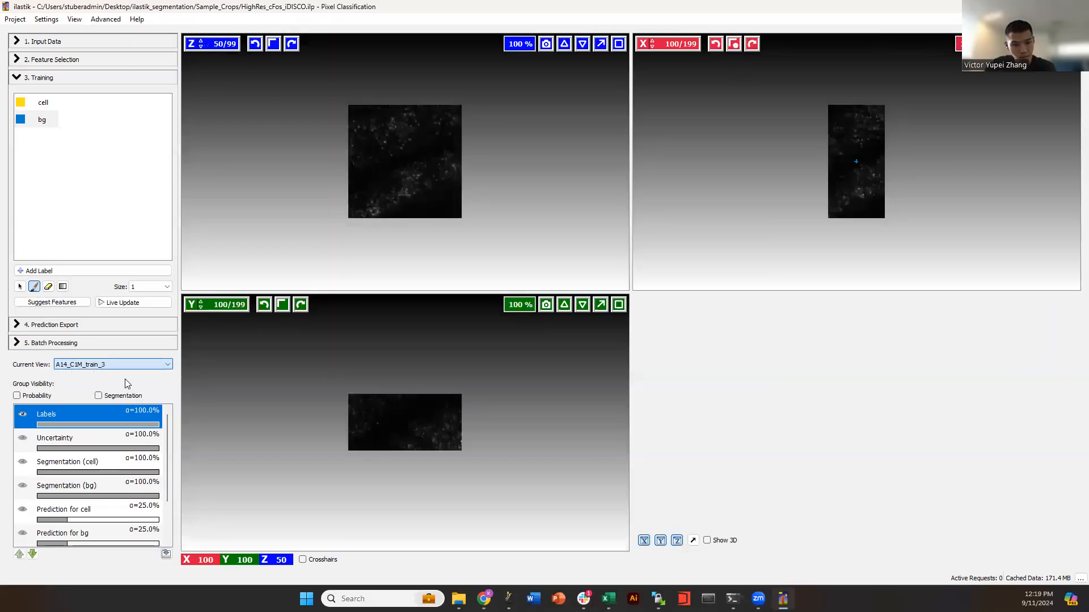
click(99, 365)
click(101, 406)
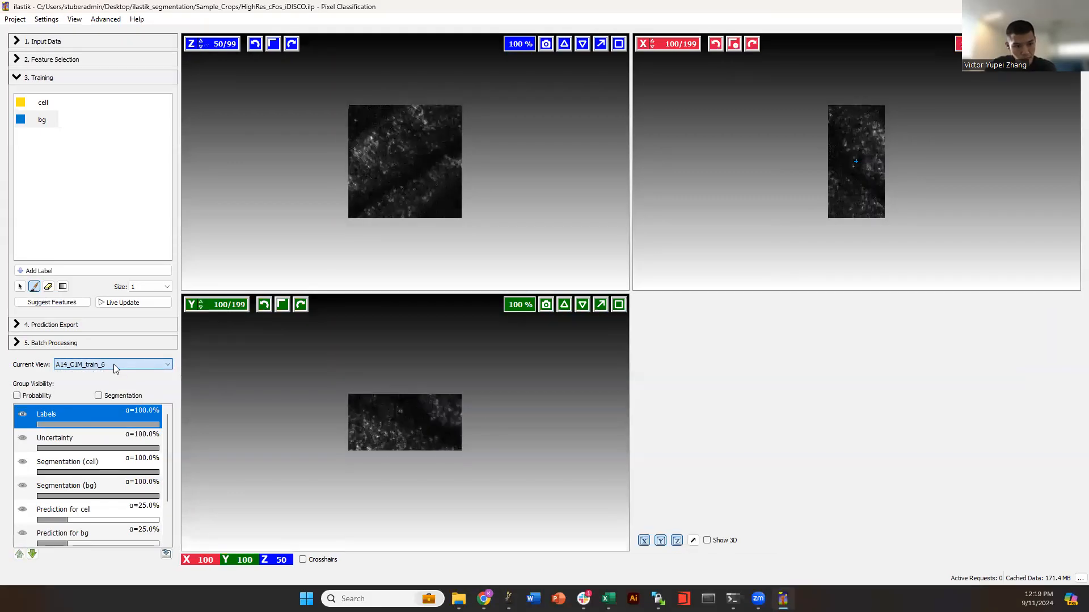
- Switch the current view to A14_C1M_train_5 and go to Z slice 91 to show the tissue edge
click(113, 364)
click(117, 400)
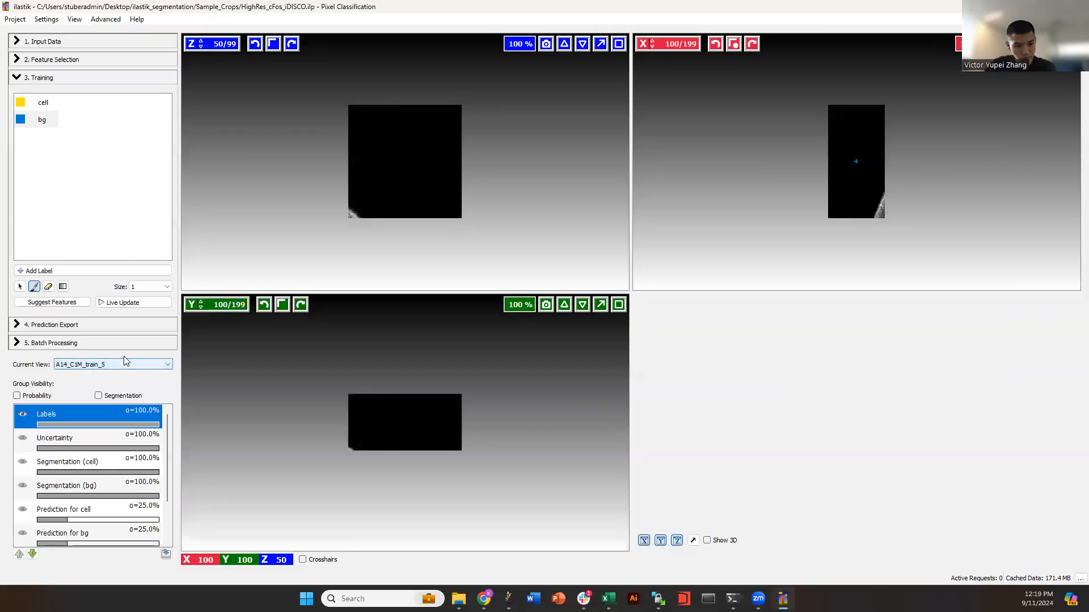
scroll(444, 162, up, 20)
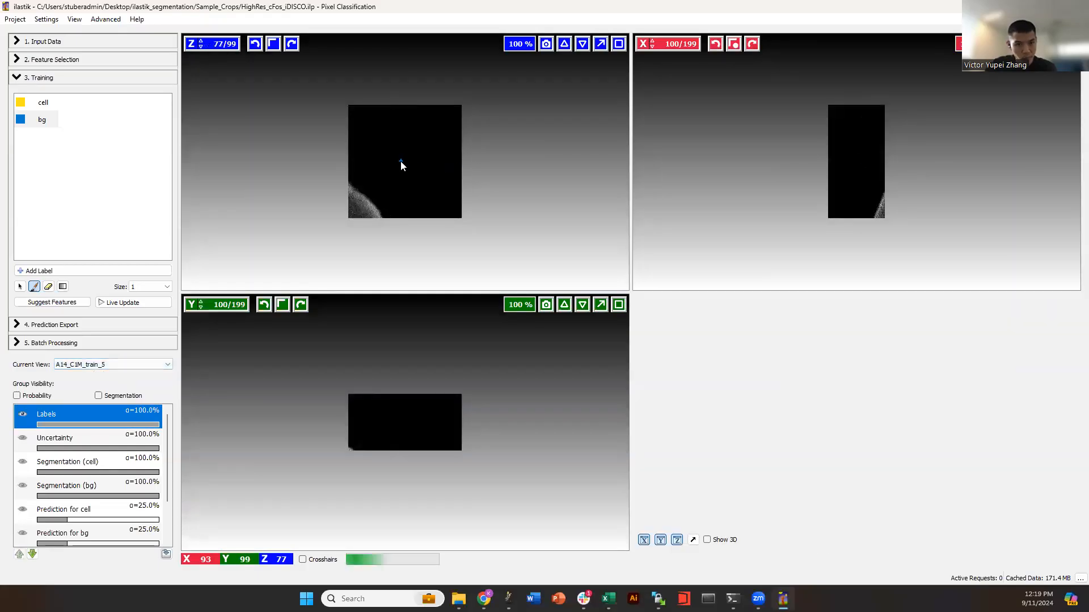
scroll(400, 162, up, 14)
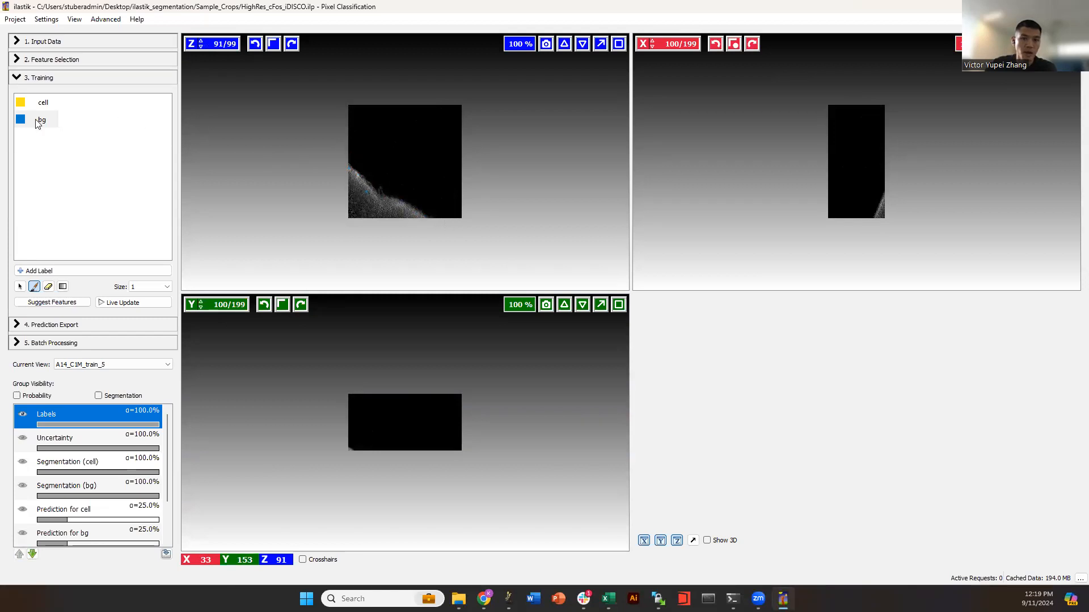
- Set the brush size to 11 and paint bg labels over the empty area and along the tissue edge of A14_C1M_train_5
click(156, 288)
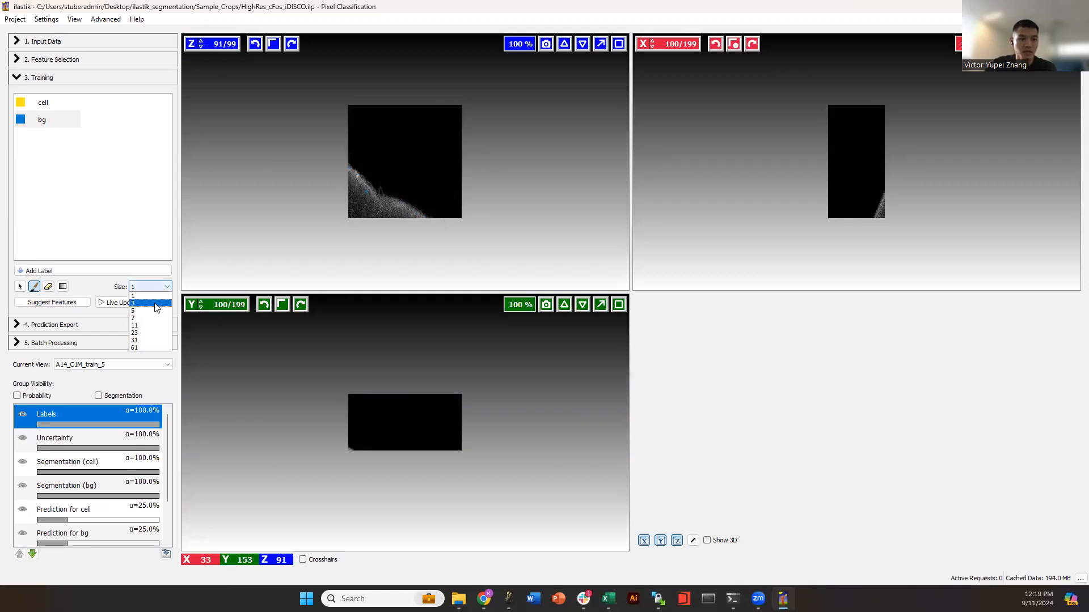
click(139, 325)
drag(411, 139, 434, 173)
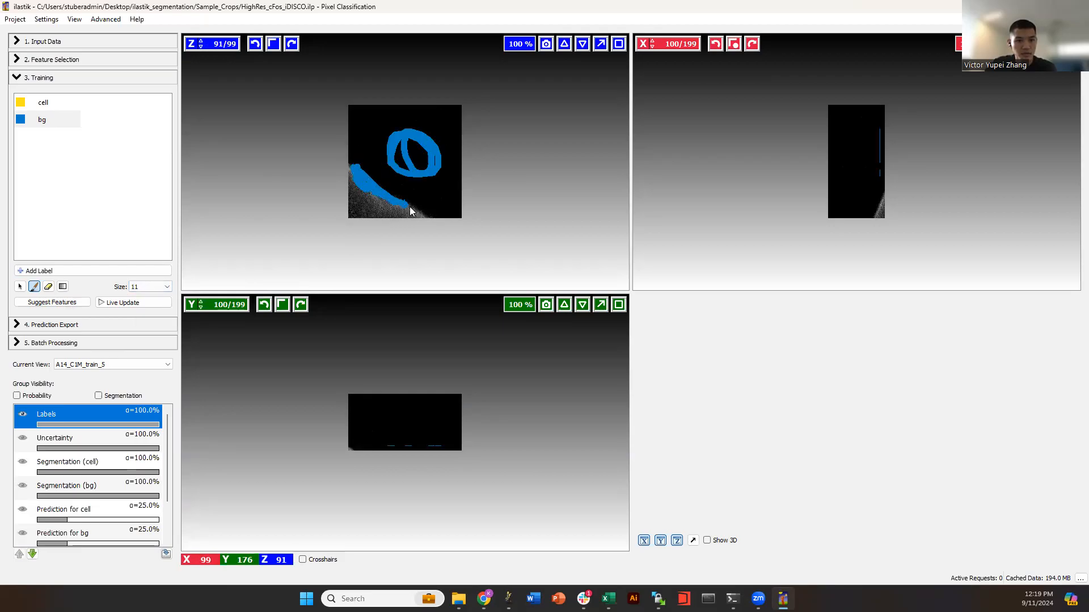
scroll(381, 175, down, 5)
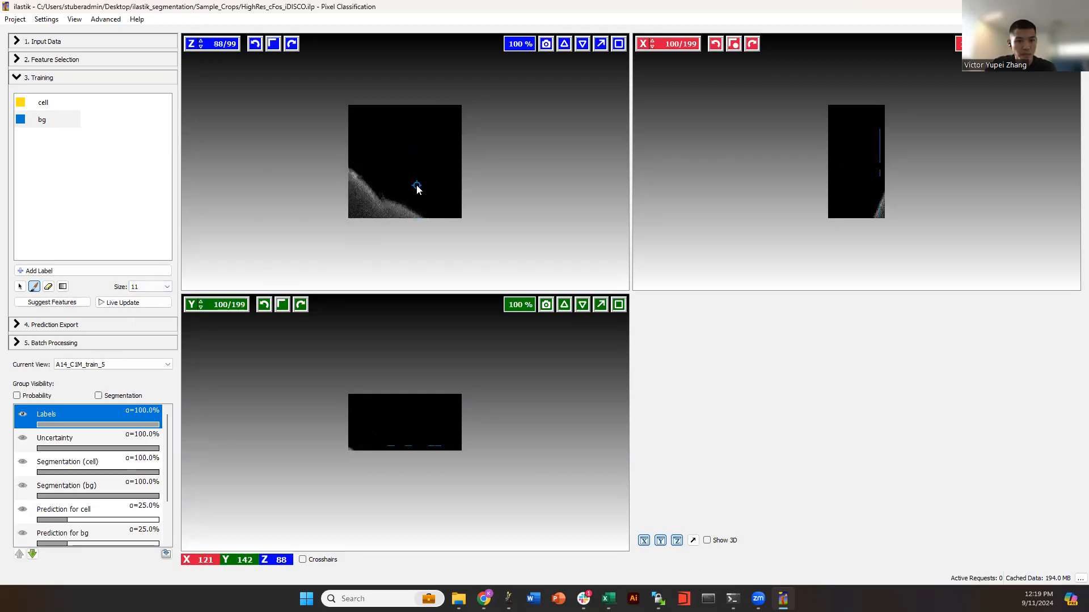
mouse_move(362, 189)
mouse_down()
mouse_move(347, 171)
mouse_move(372, 192)
mouse_up()
scroll(391, 159, up, 13)
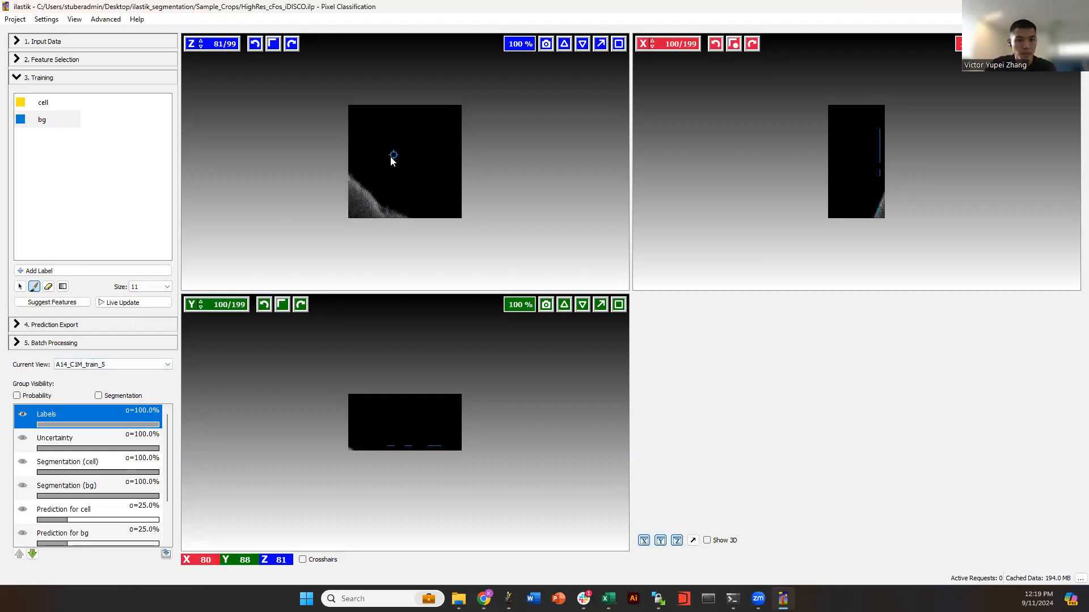
- View the A14_C1M_train_8 crop, and save the project from the Prediction Export stage
click(124, 365)
click(121, 423)
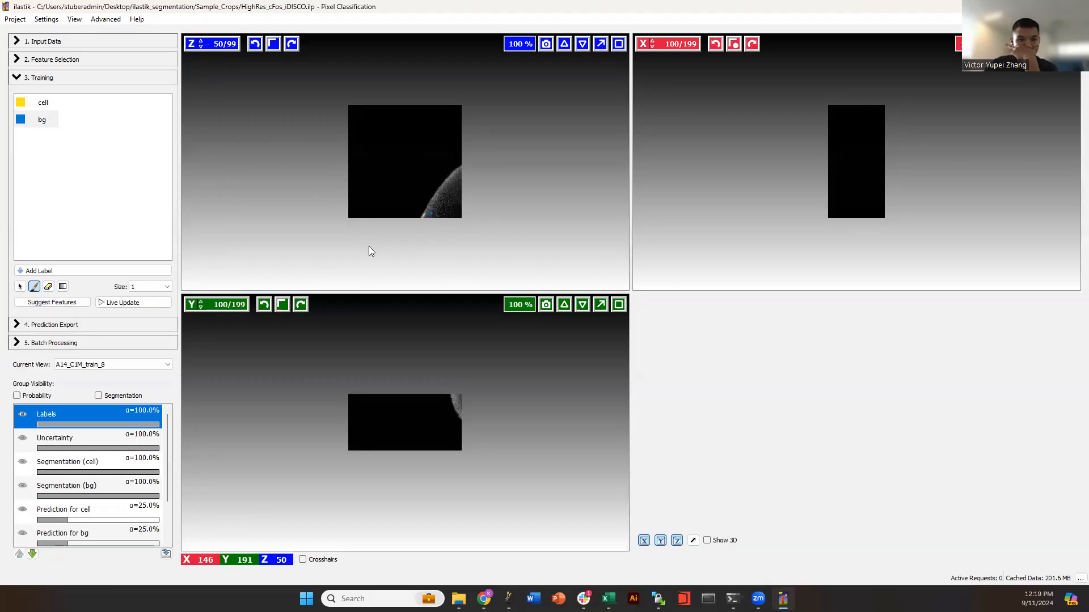
click(64, 325)
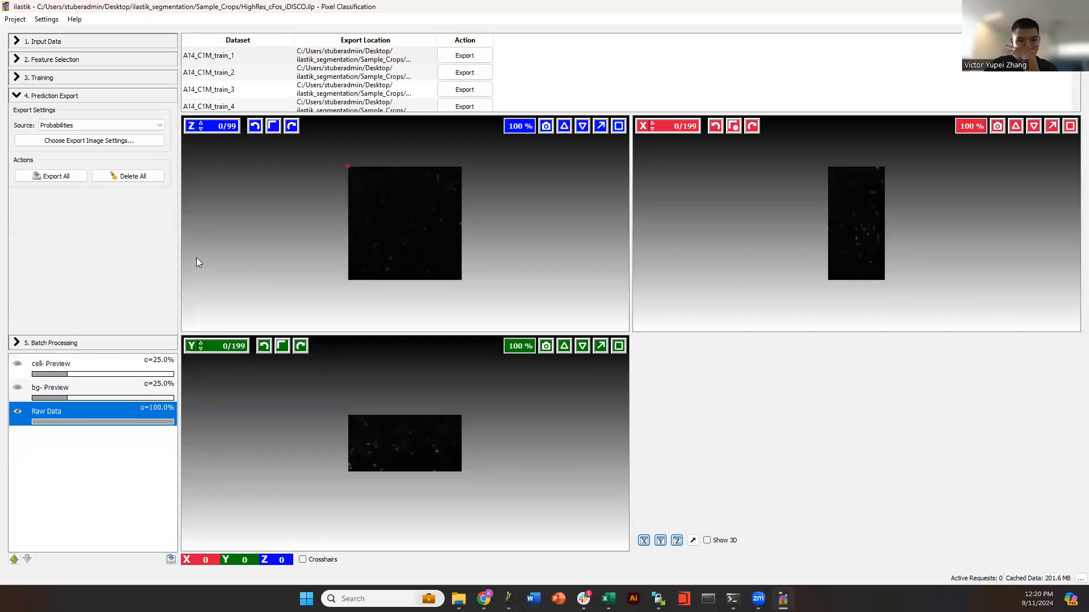
click(15, 19)
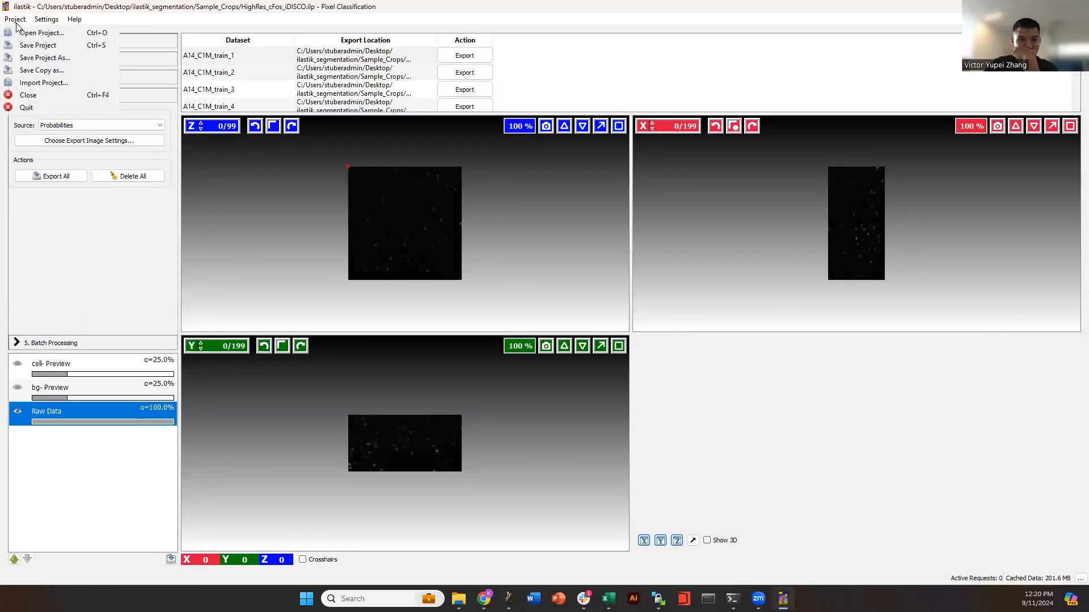
click(40, 46)
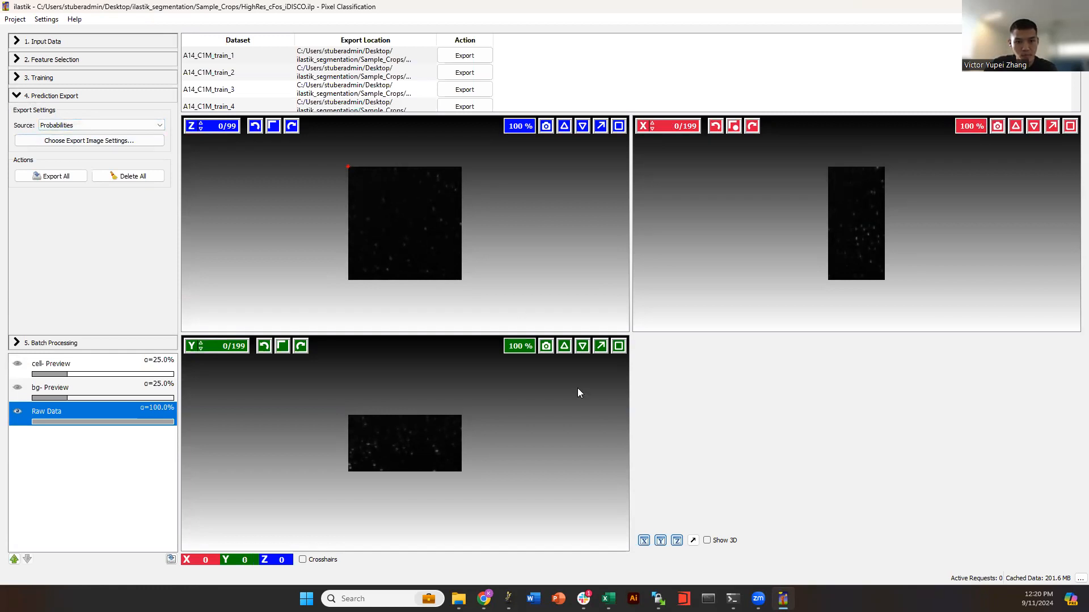
- Show the Sample_Crops folder in File Explorer, and save the ilastik project again
click(458, 598)
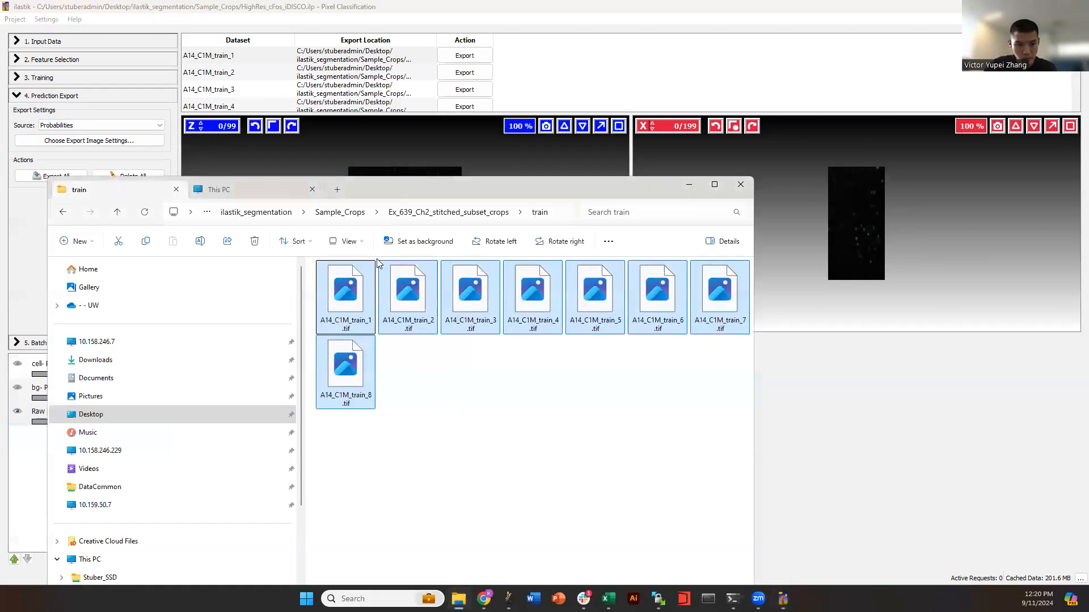
click(339, 212)
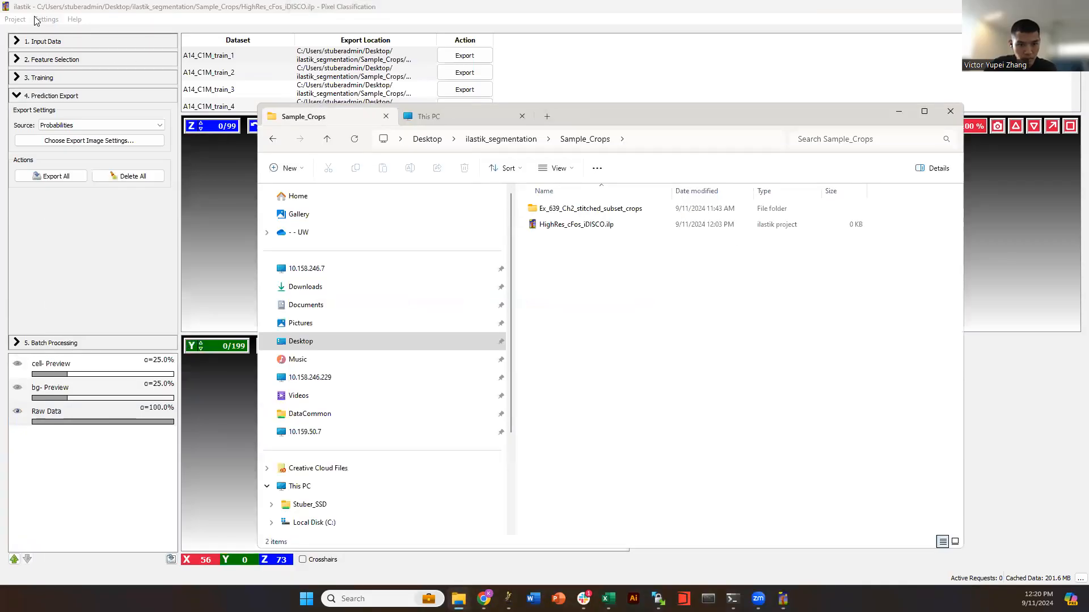
click(15, 18)
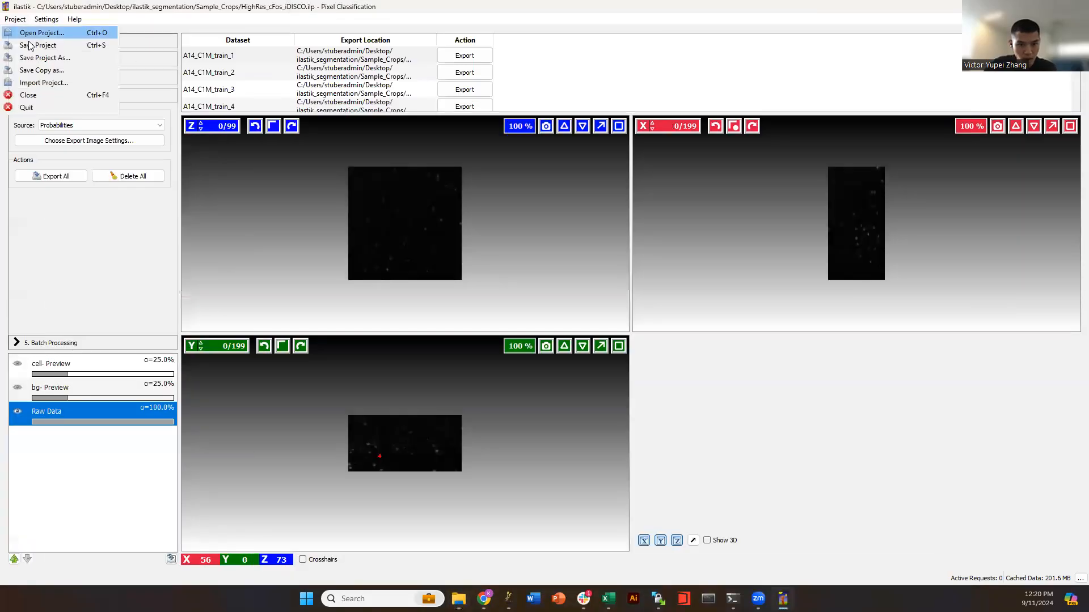
click(37, 47)
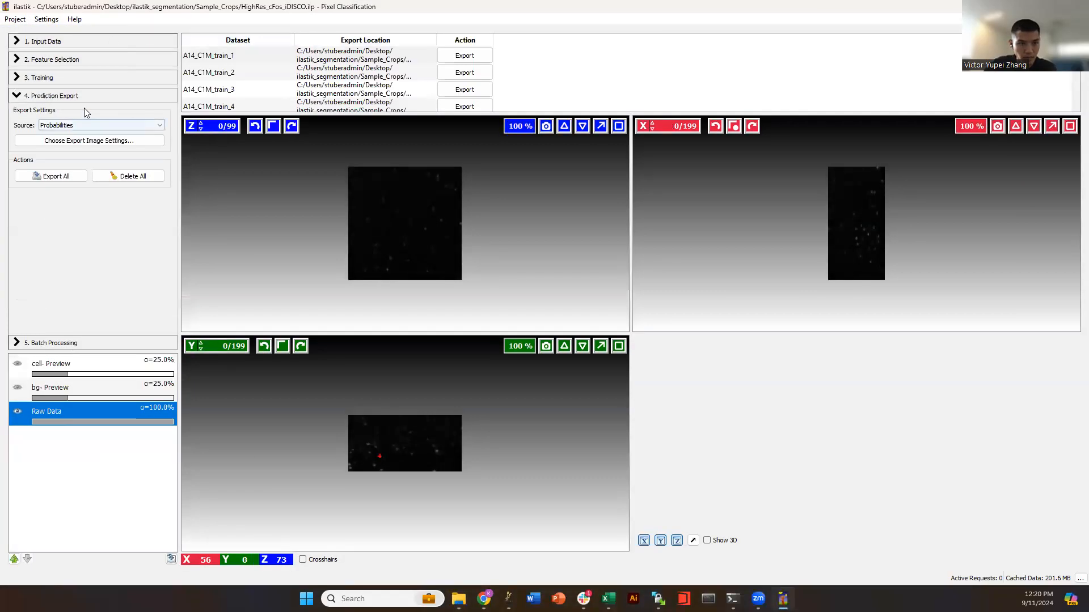
- Save the project with Live Update turned on in the Training stage, and close ilastik
click(84, 77)
click(119, 303)
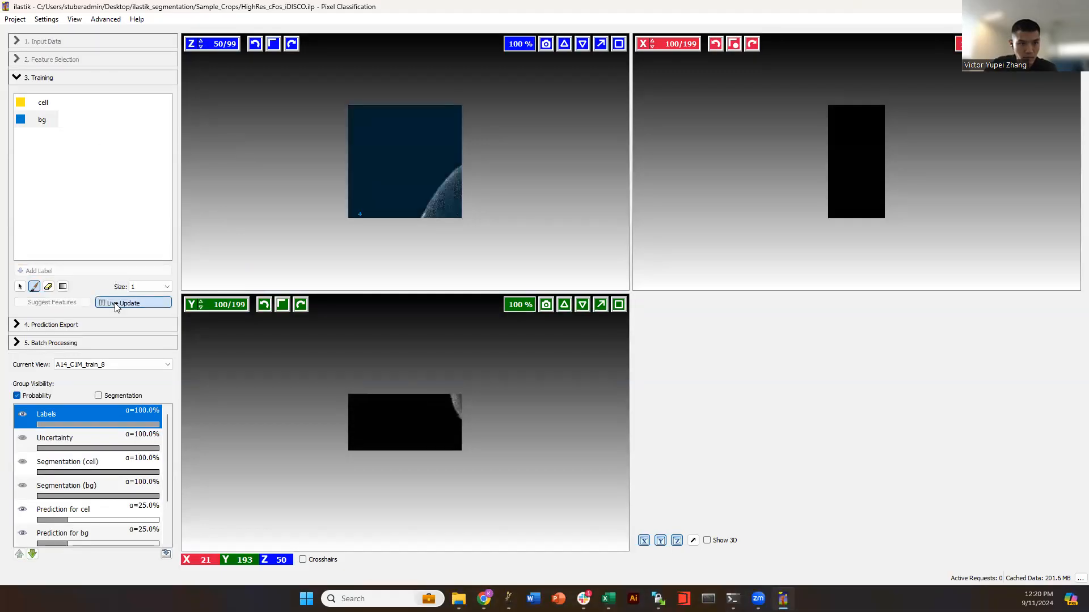
click(18, 19)
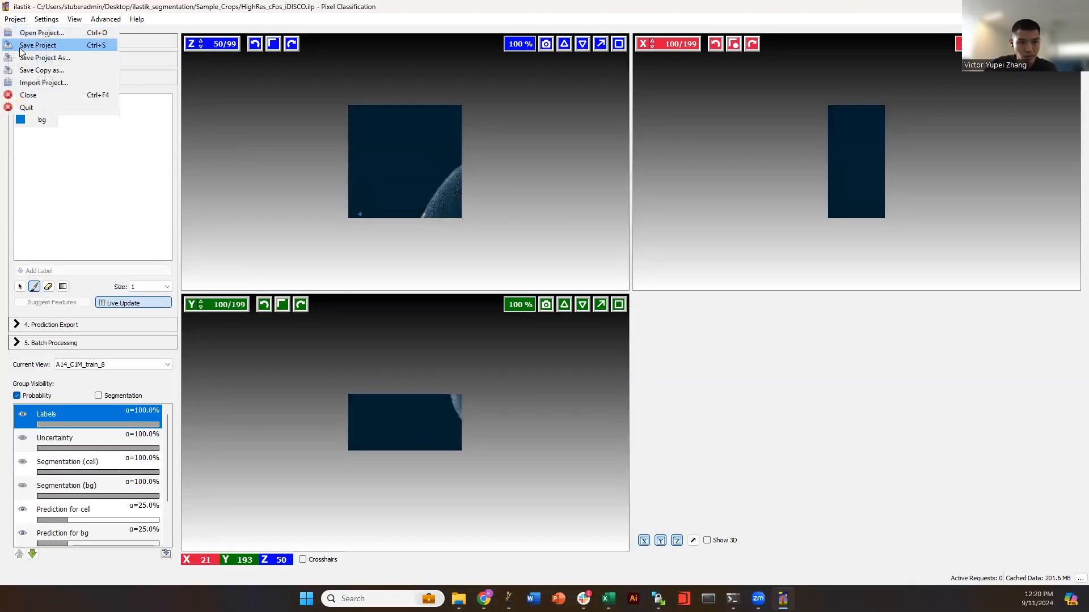
click(24, 45)
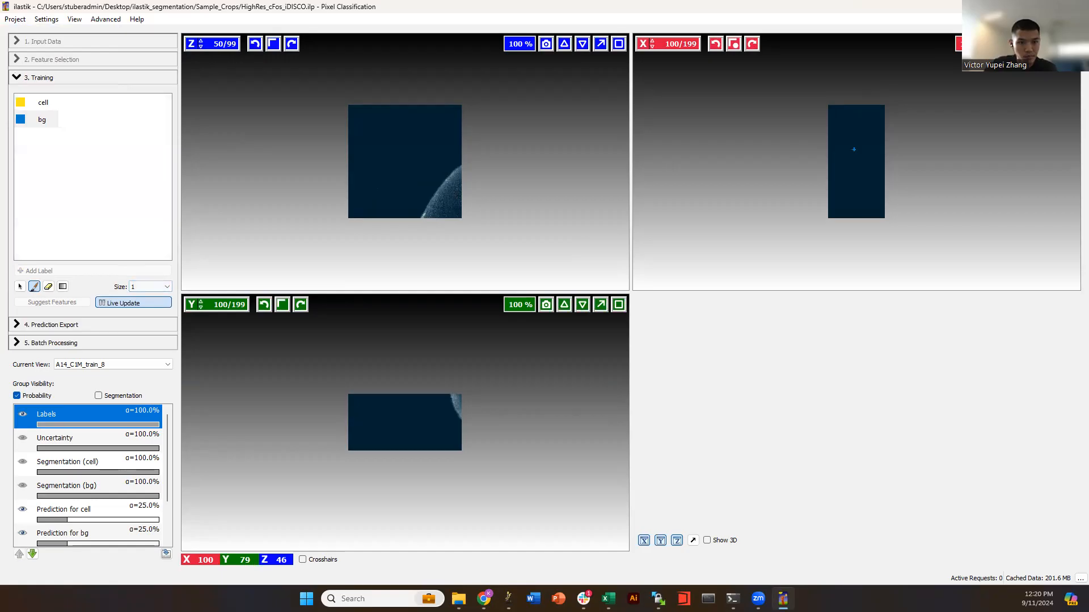
click(1075, 6)
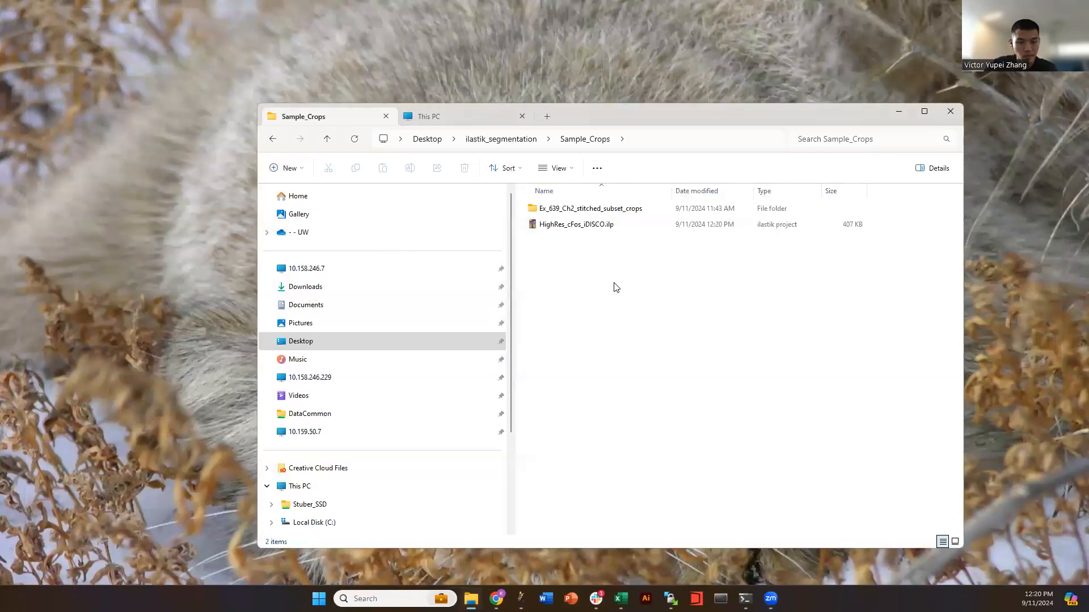
drag(605, 121, 463, 94)
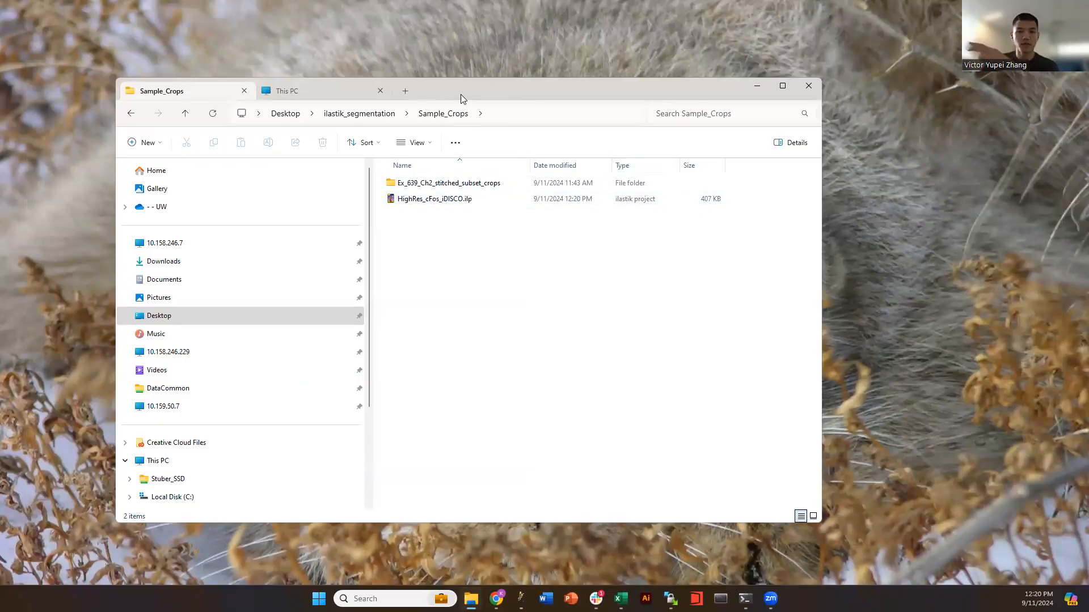
drag(460, 94, 384, 55)
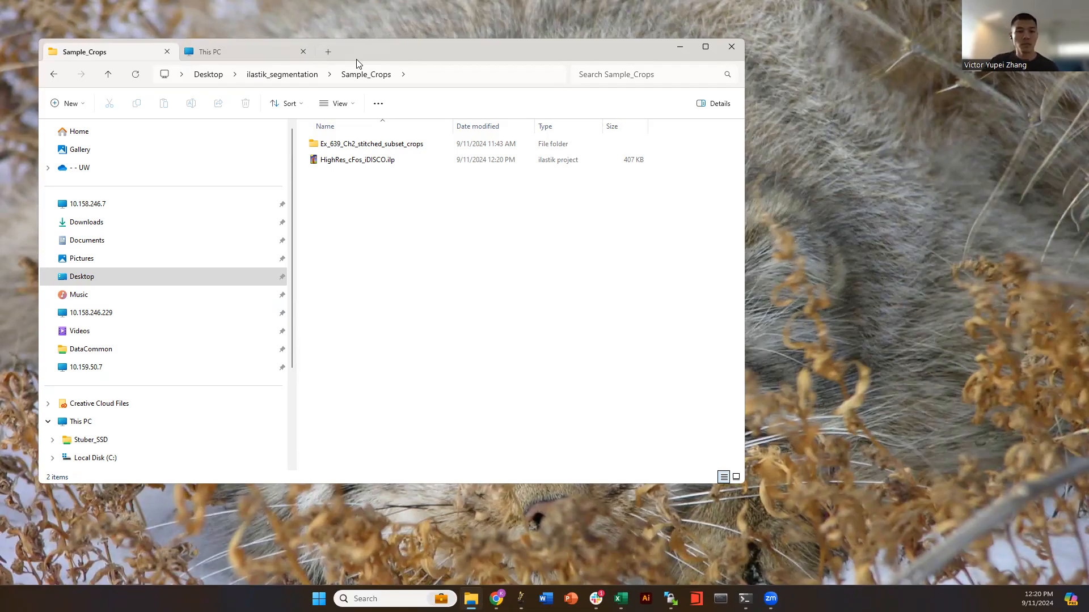
click(418, 164)
click(540, 391)
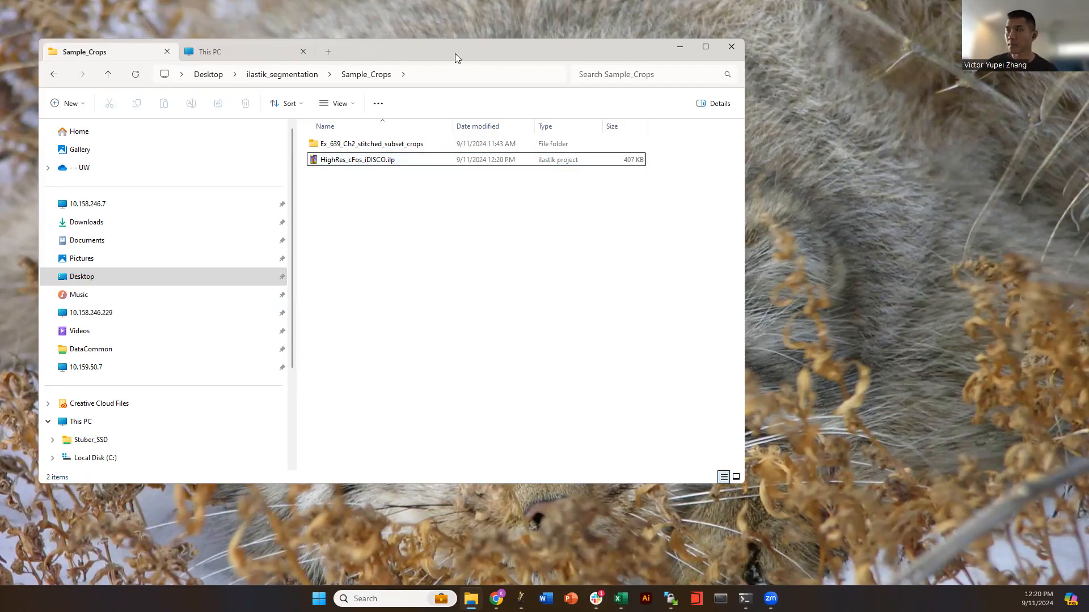
drag(454, 53, 431, 57)
- Switch to WinSCP and sort the remote Scripts_ken directory by change date, ending with a sort by file size
click(670, 598)
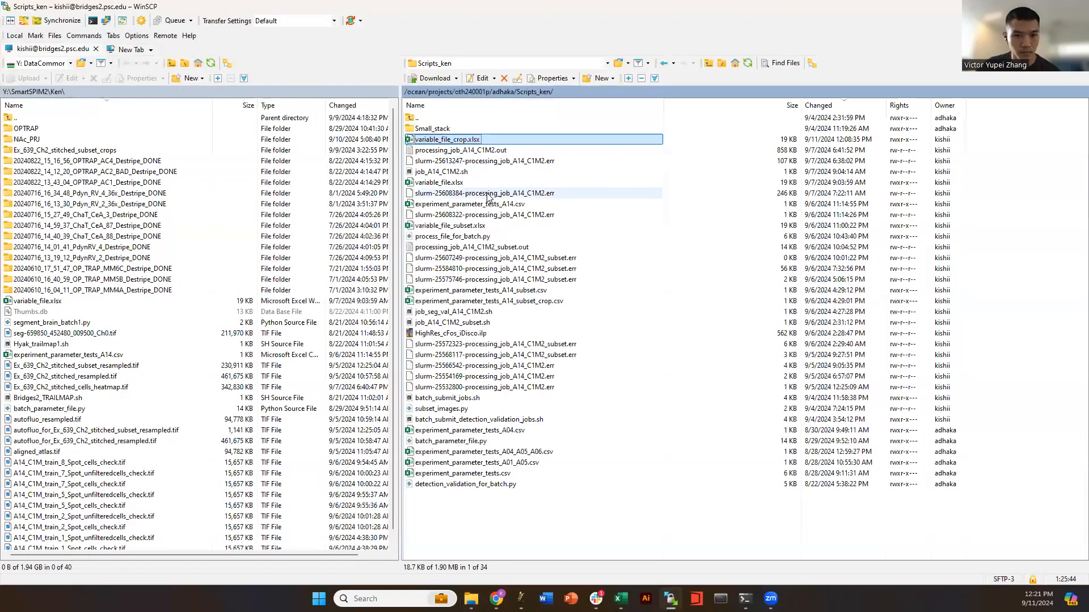
click(529, 520)
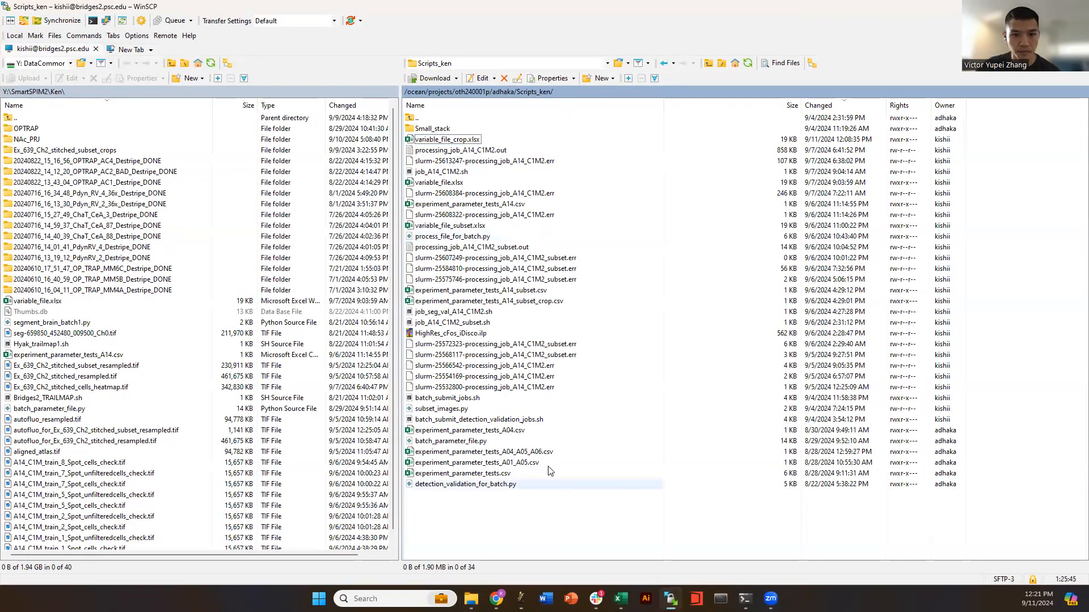
click(818, 106)
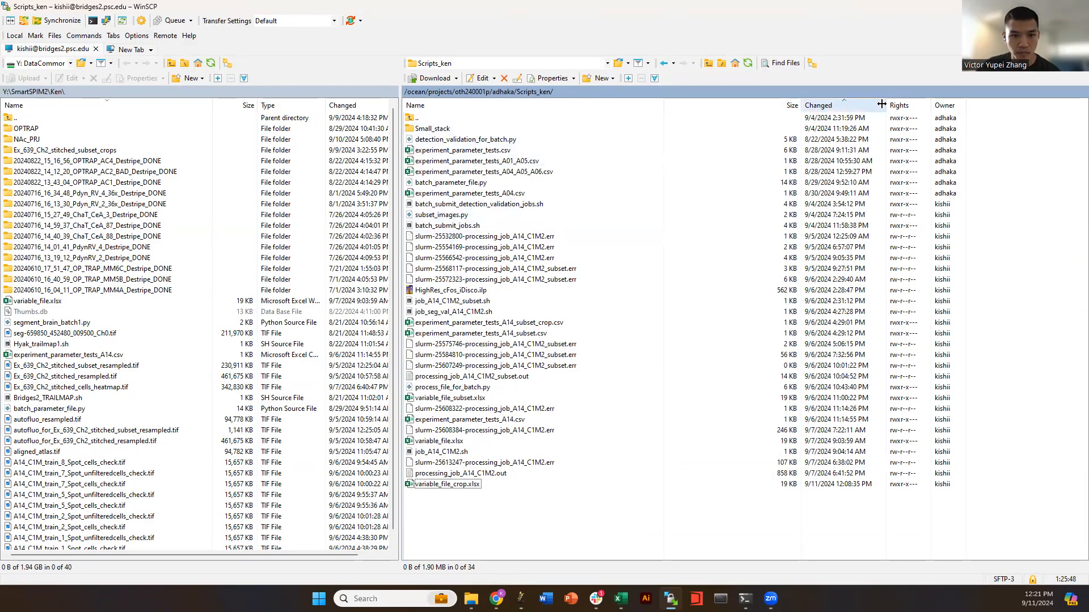
click(771, 106)
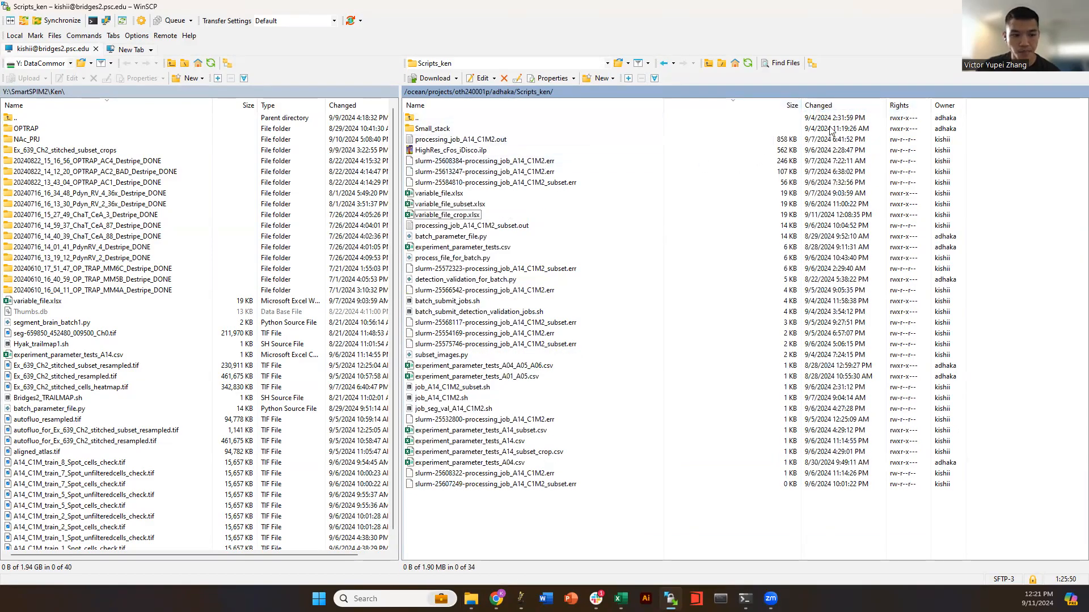
click(468, 162)
shift+click(468, 182)
click(589, 342)
click(534, 532)
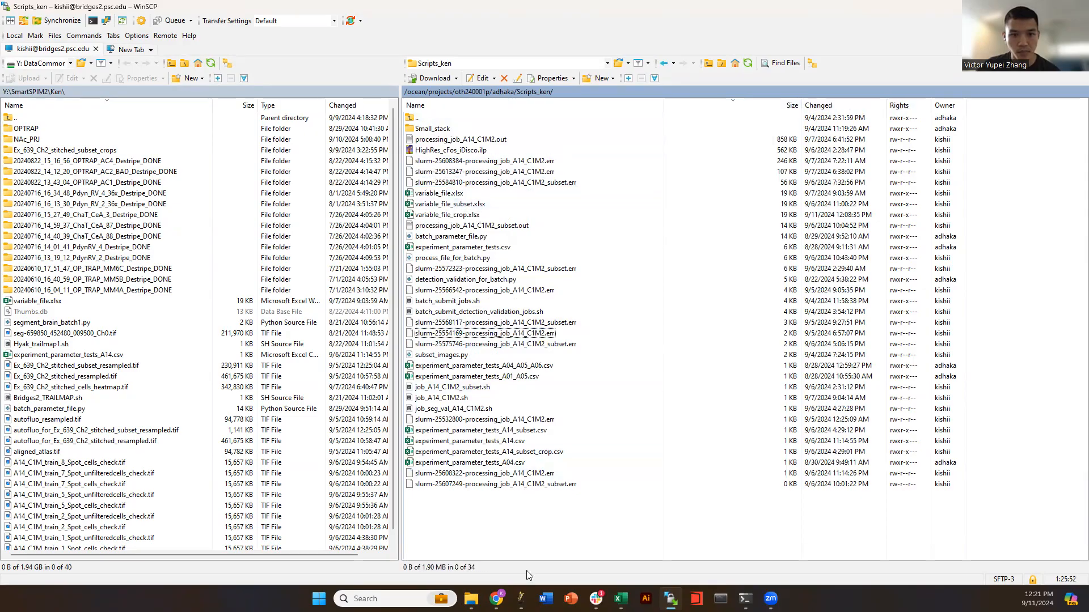
- Upload HighRes_cFos_iDISCO.ilp from the local Sample_Crops folder to the remote Scripts_ken directory
click(471, 599)
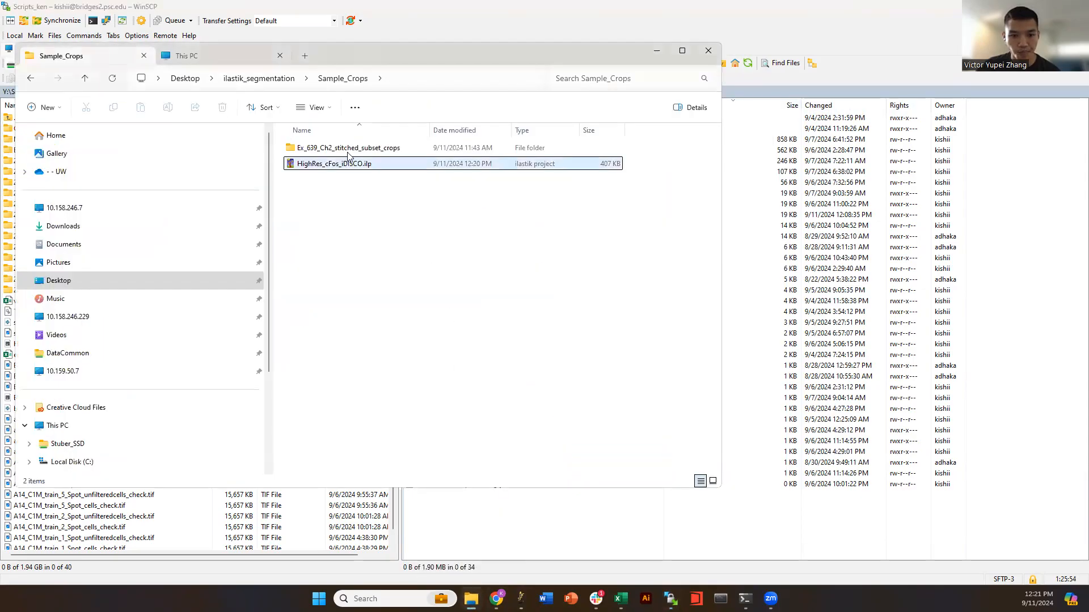
drag(340, 56, 335, 0)
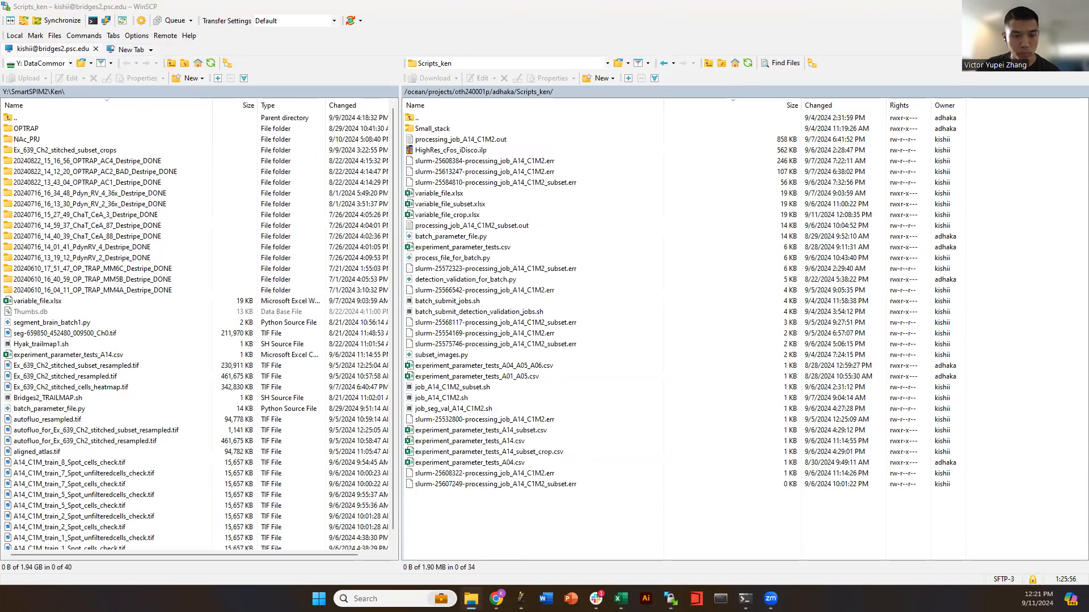
drag(512, 520, 512, 528)
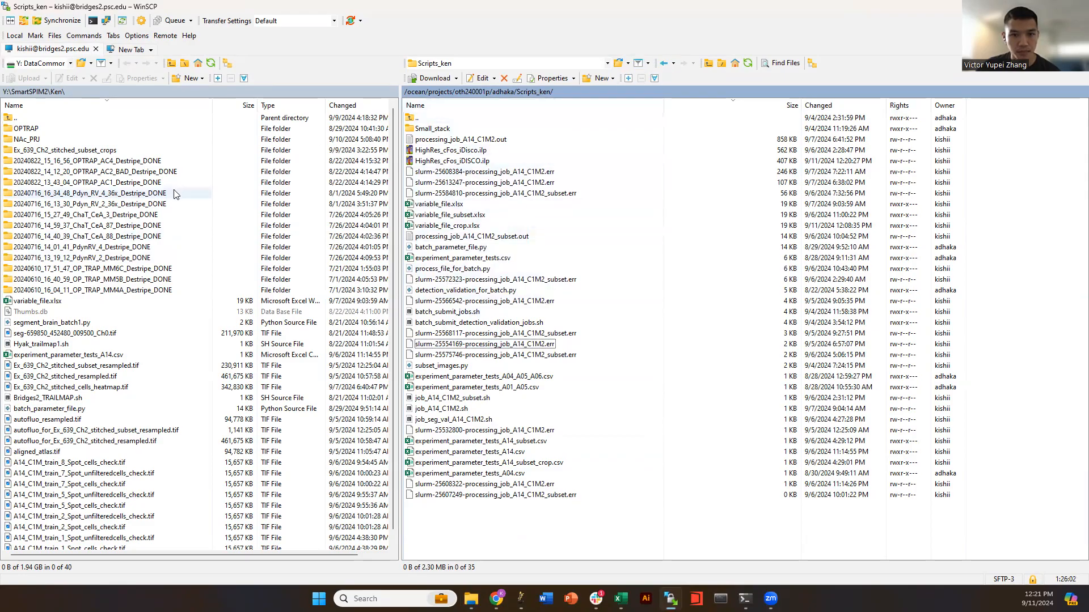
- Delete the uploaded HighRes_cFos_iDISCO.ilp from the remote Scripts_ken directory
click(479, 152)
click(494, 162)
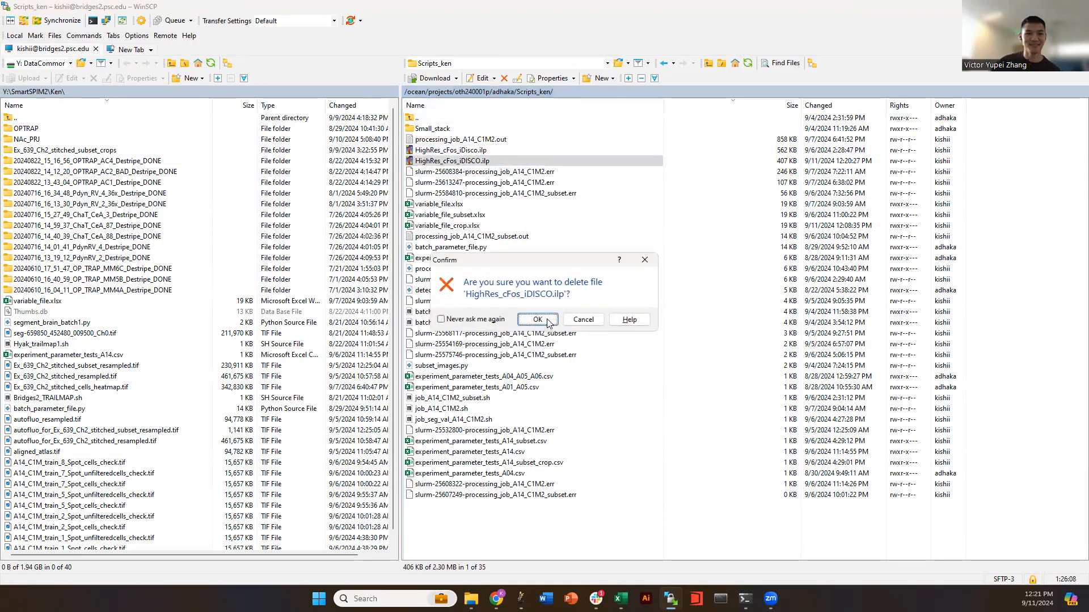
click(537, 319)
- Try to create a new file named Scripts_test in the remote parent directory of Scripts_ken, and close its empty editor
click(664, 63)
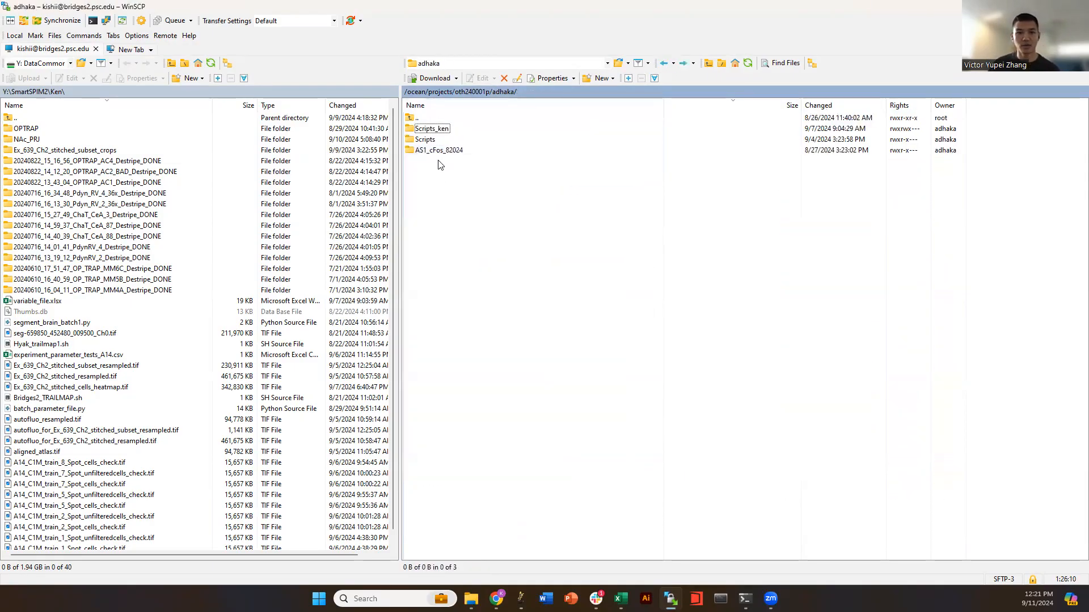
click(601, 78)
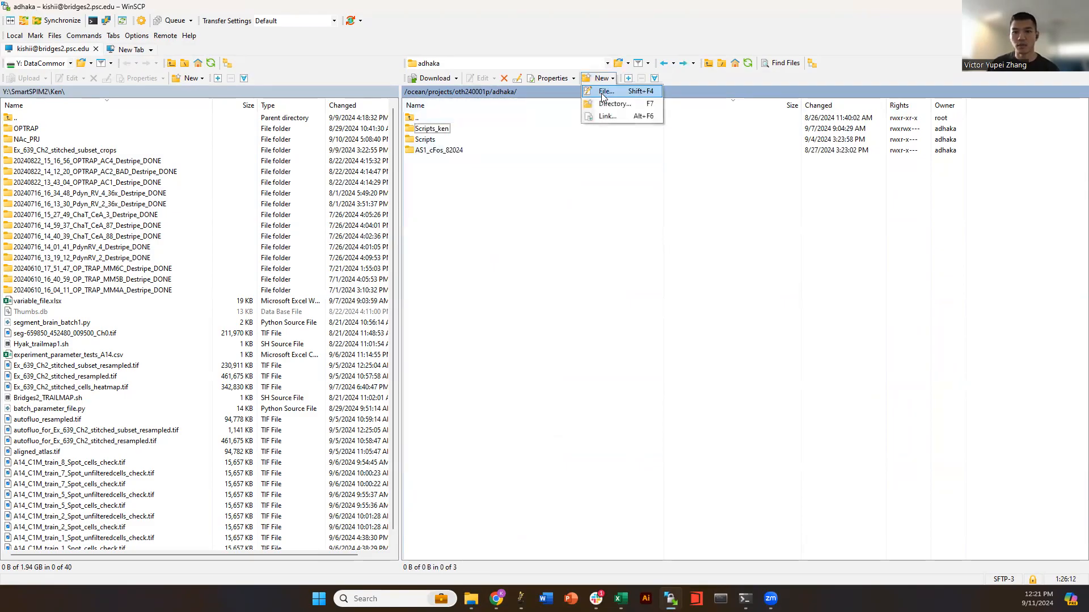
click(603, 91)
text(Script)
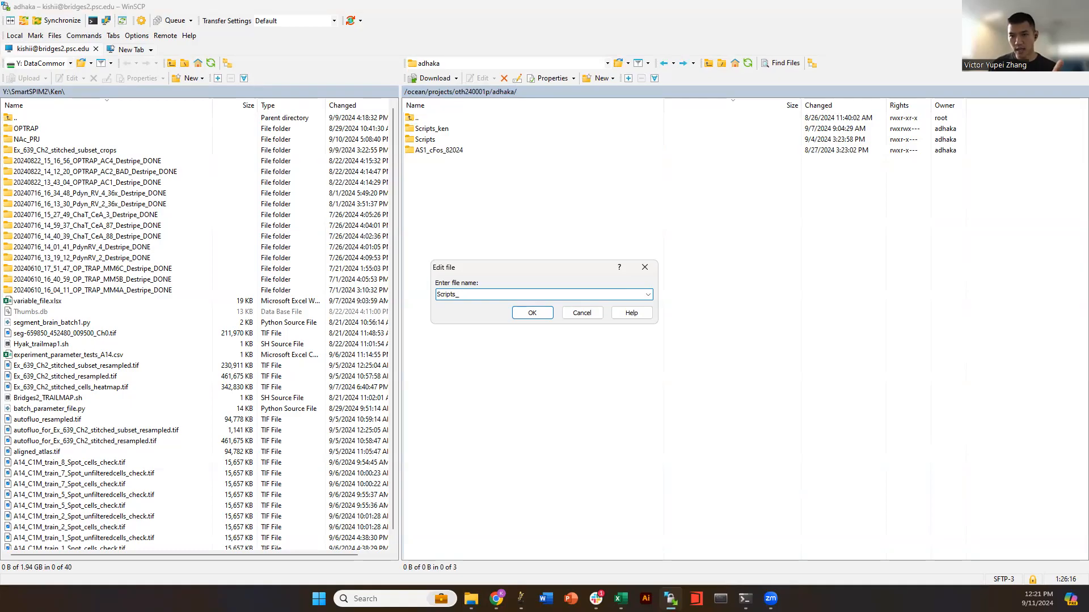
text(s_test)
key(Return)
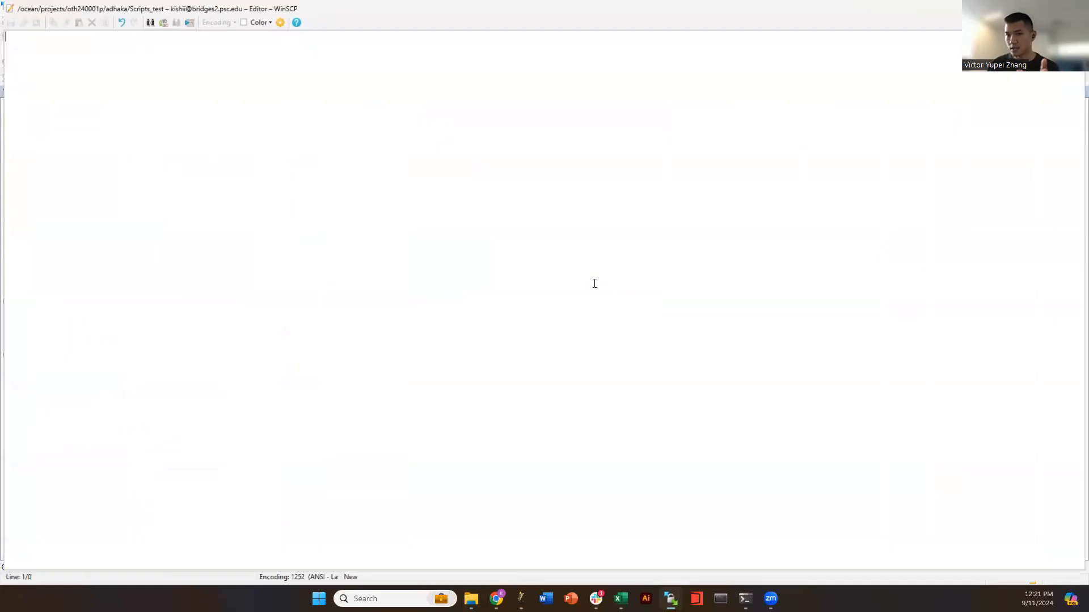
click(1075, 7)
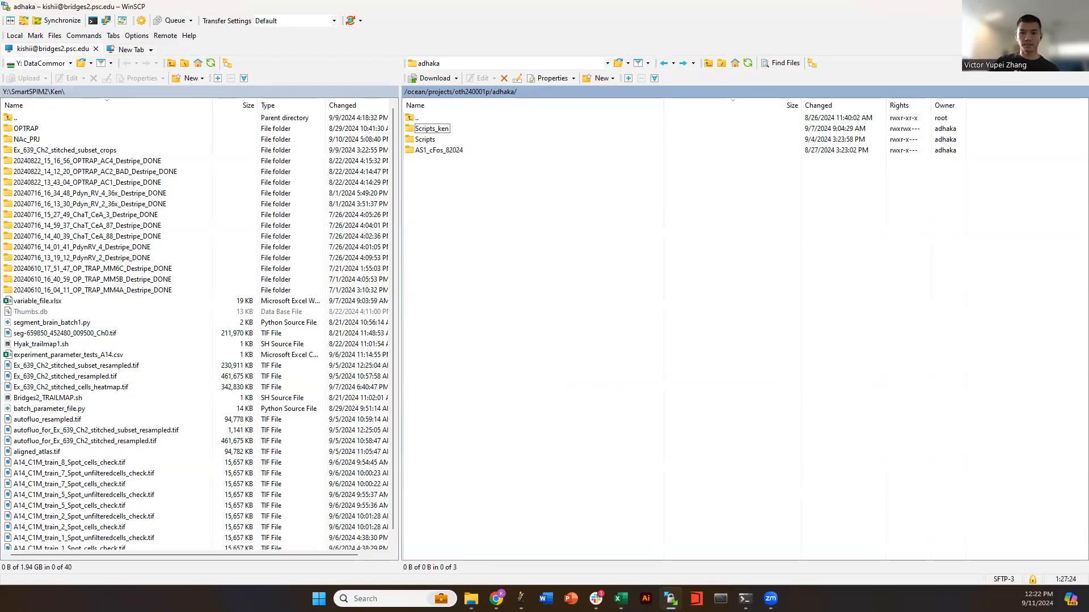
key(alt+Tab)
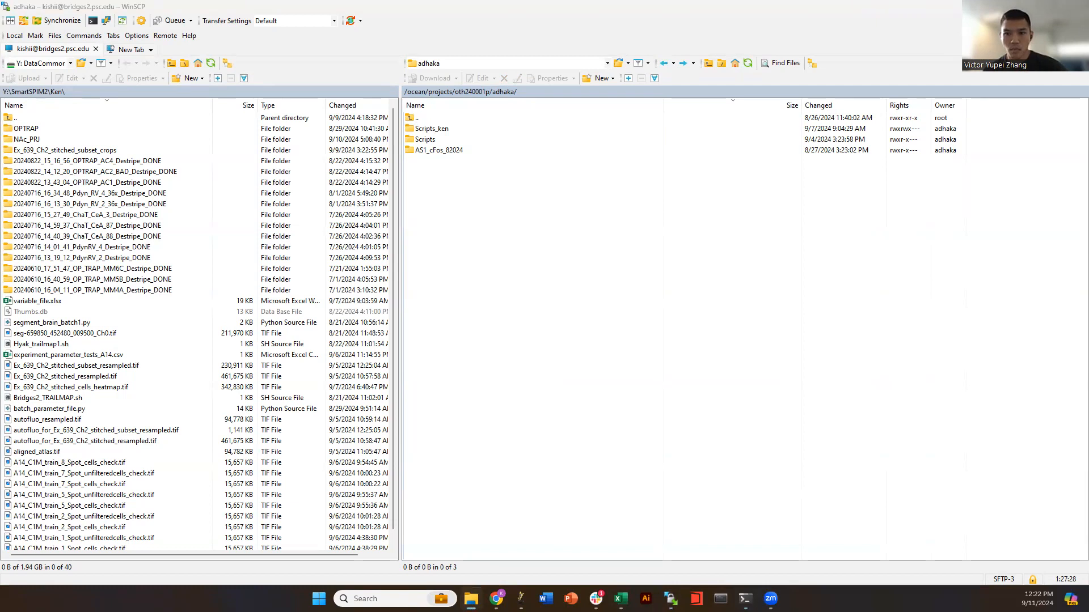
click(459, 177)
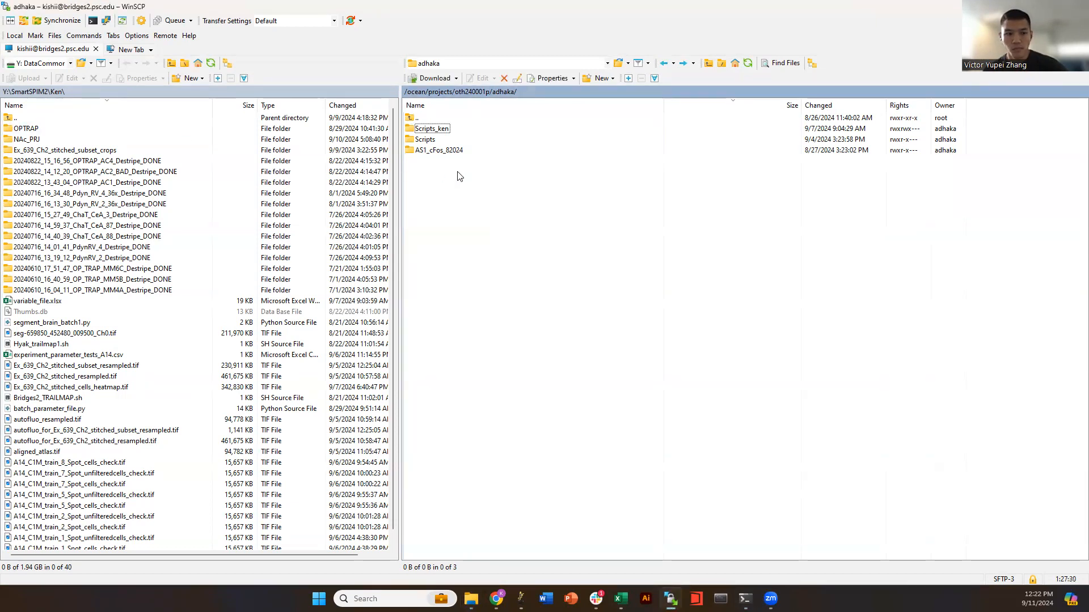
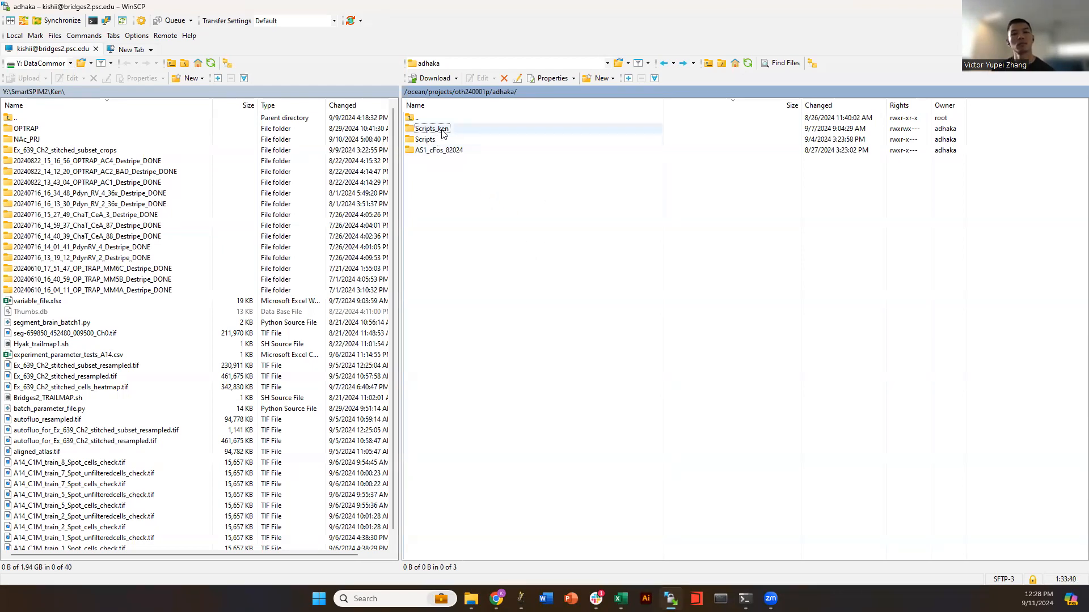
- Open the remote Scripts_ken directory, try to open variable_file_crop.xlsx for editing in Excel, and dismiss the resulting errors
double_click(432, 128)
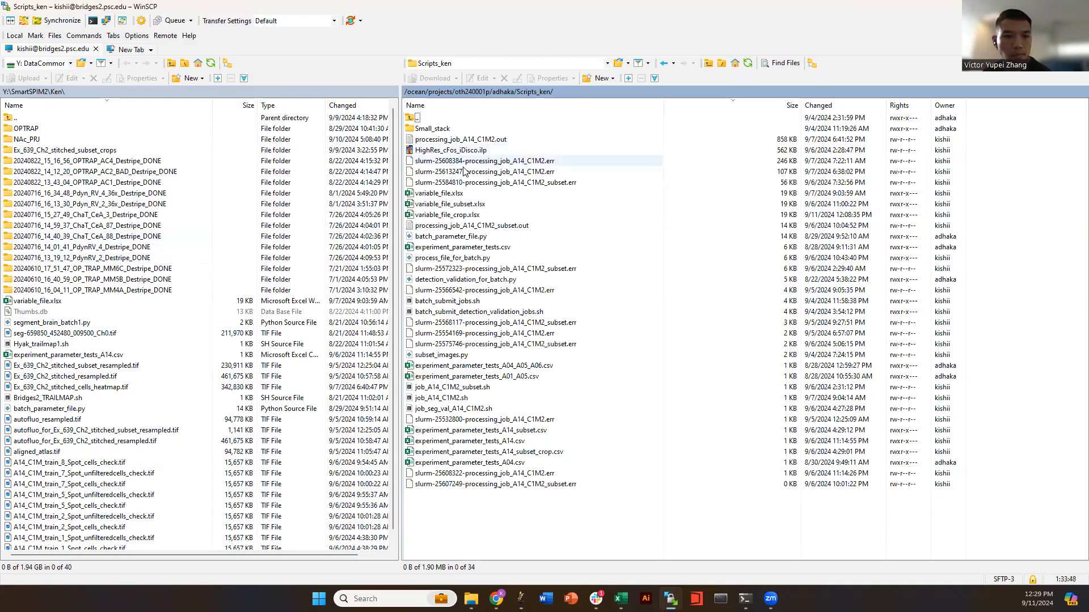
click(421, 150)
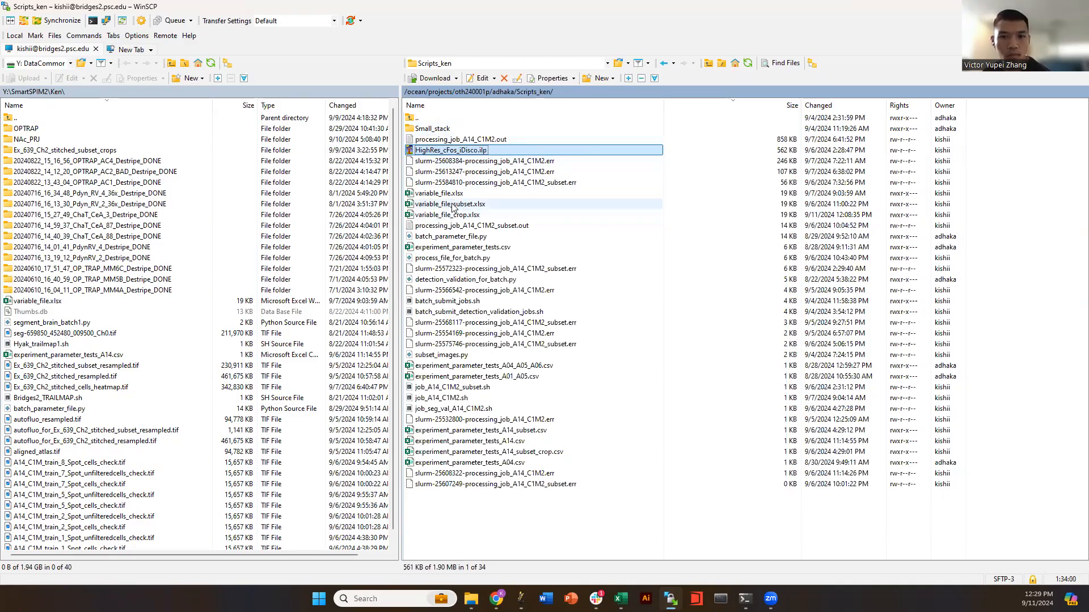
right_click(462, 219)
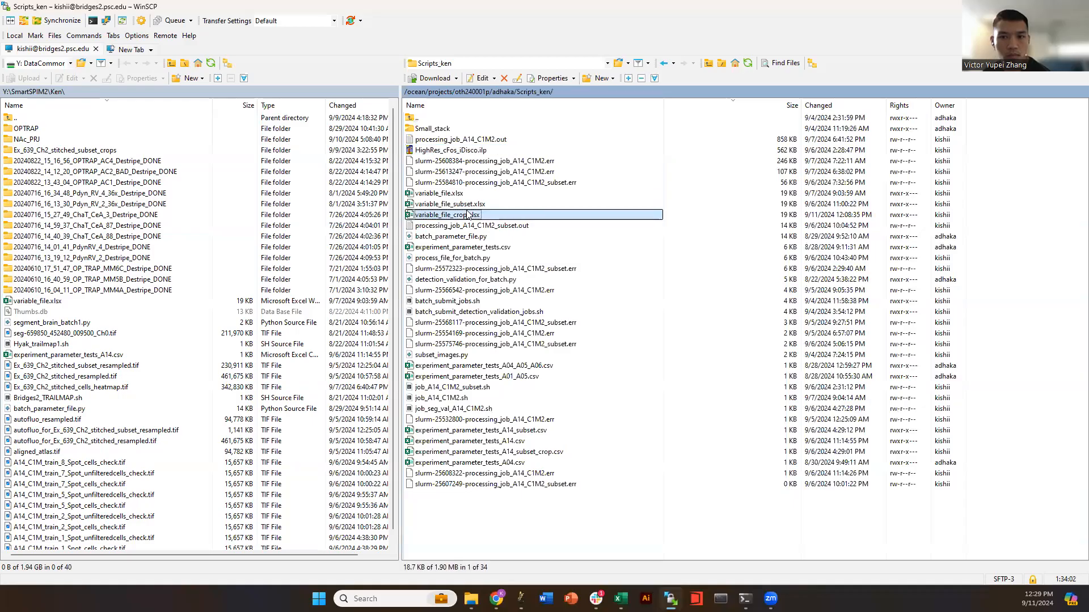
mouse_move(545, 229)
click(652, 296)
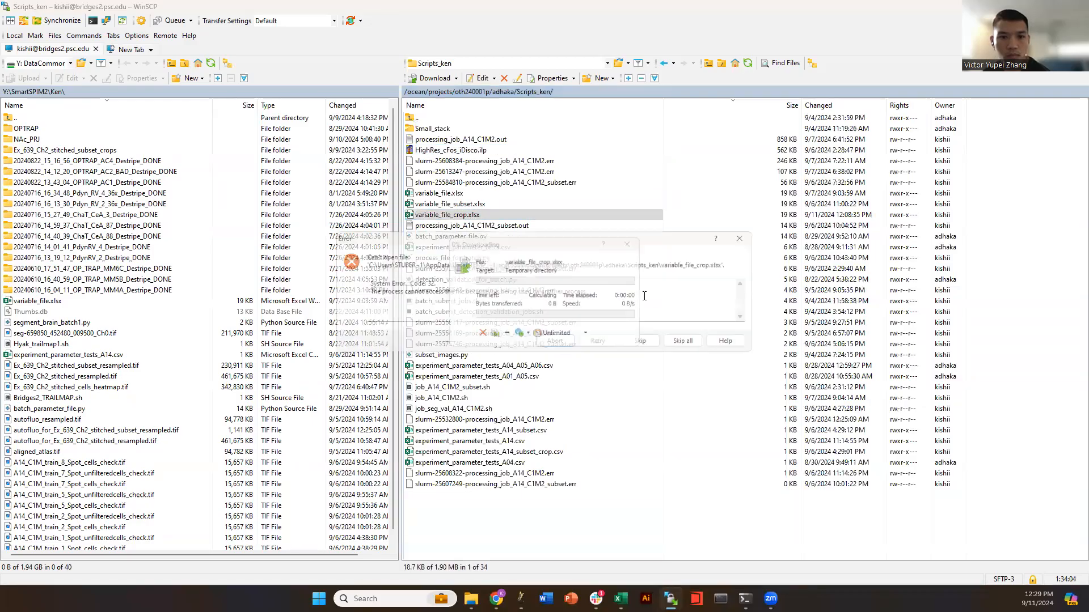
click(601, 345)
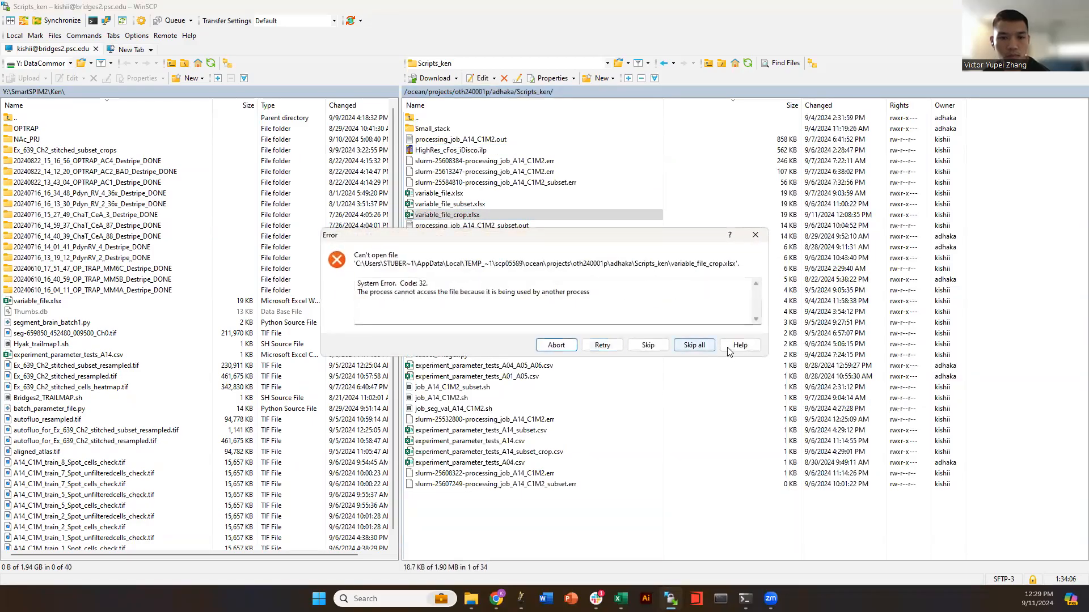
click(755, 235)
click(603, 347)
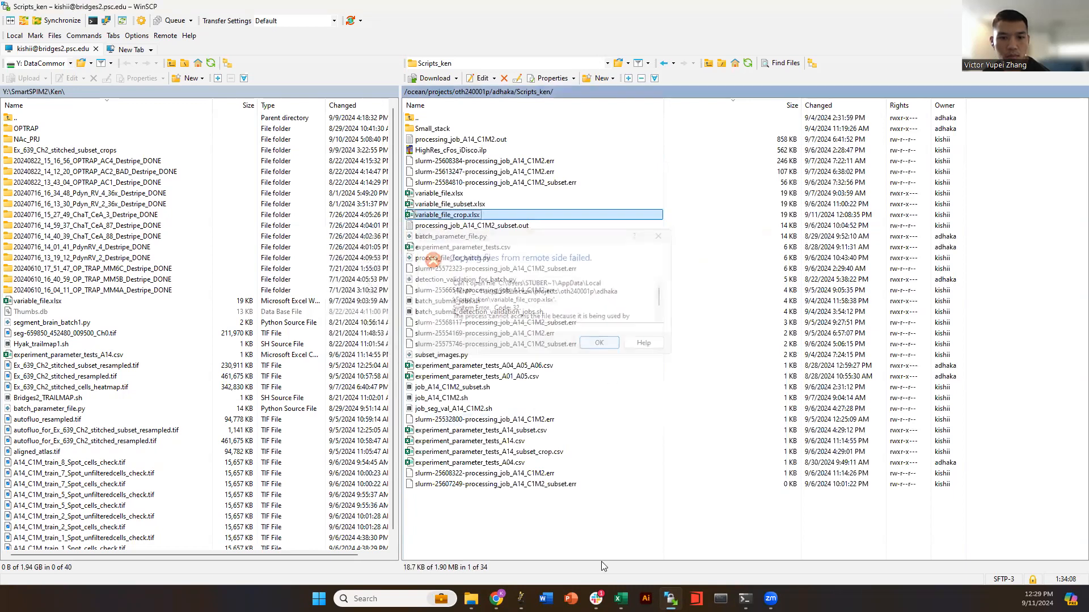
- Switch to the already open variable_file_crop.xlsx in Excel and widen column A of the ilastikParameter sheet to show the full classifier path
mouse_move(621, 599)
click(740, 541)
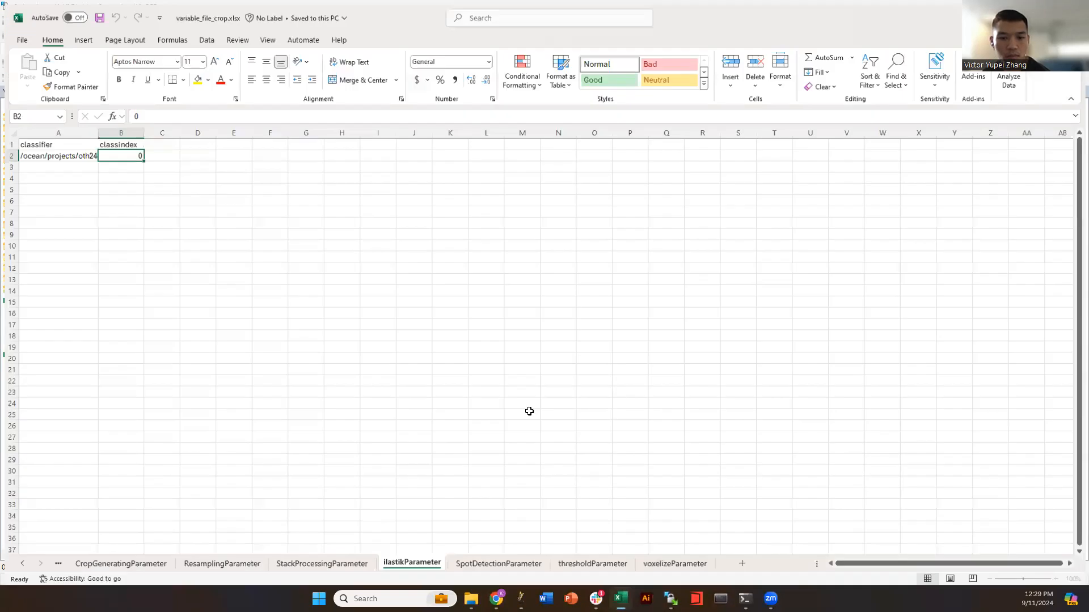
click(229, 210)
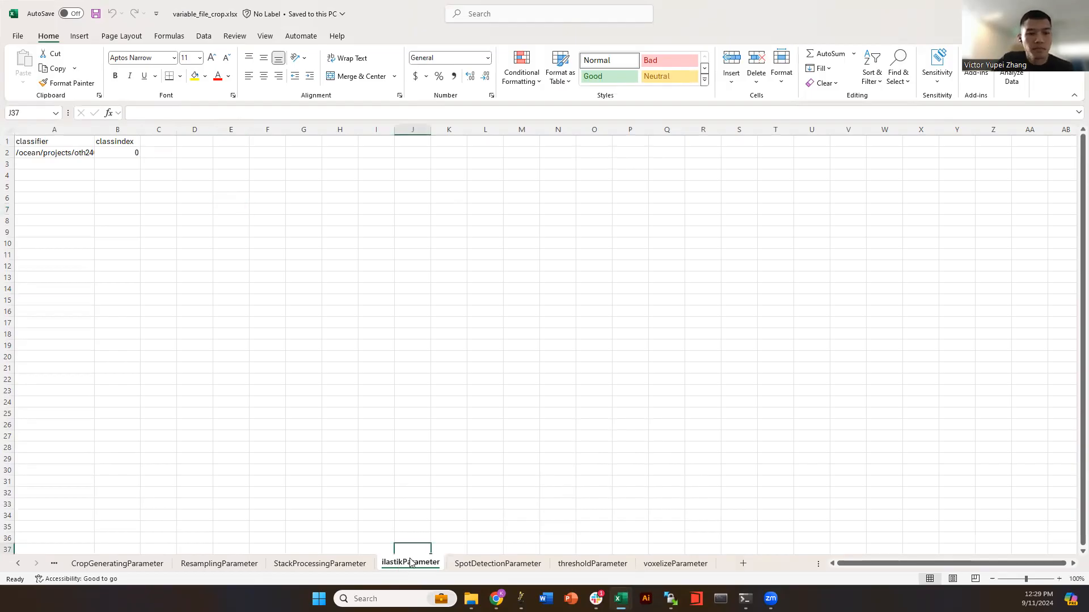
click(407, 524)
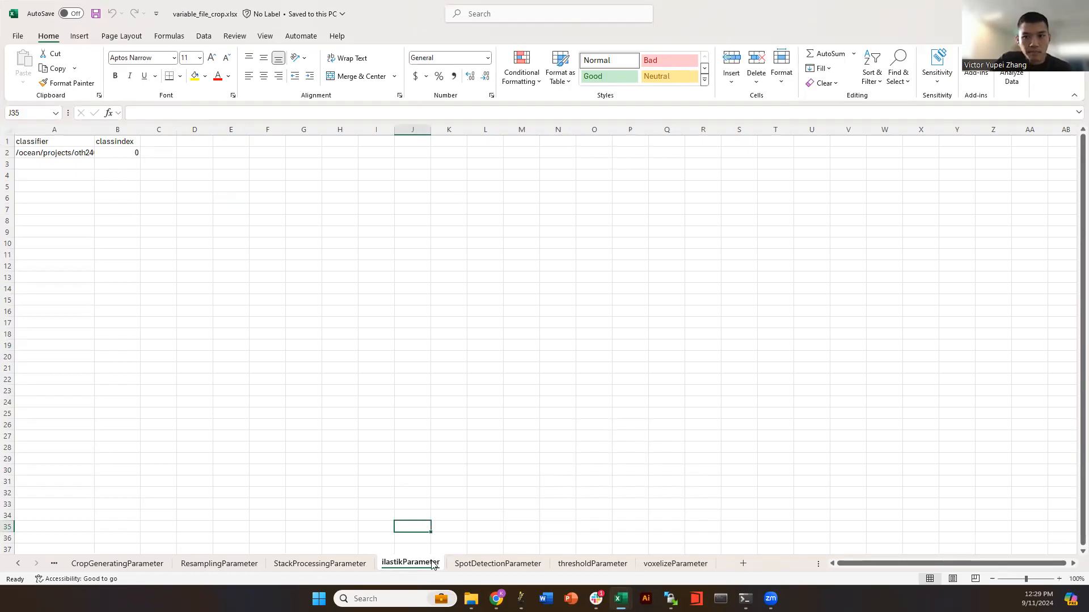
click(195, 255)
drag(94, 130, 298, 131)
click(160, 175)
click(153, 198)
click(123, 146)
click(109, 153)
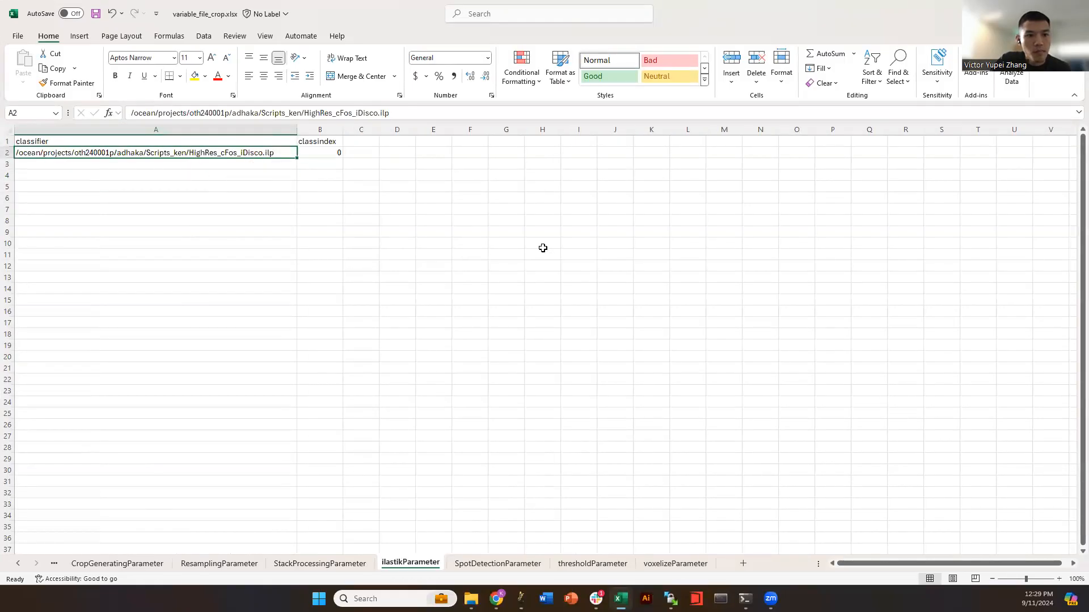
- Copy the full remote path of variable_file_crop.xlsx from WinSCP, paste it into classifier cell A2 in Excel, and undo the paste
key(alt+Tab)
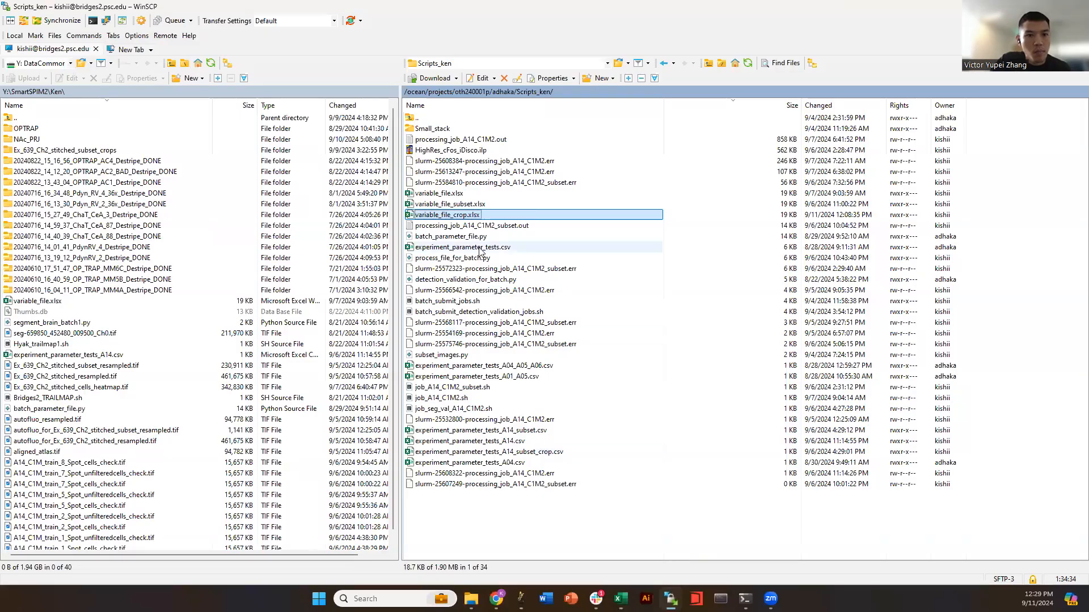
right_click(470, 214)
mouse_move(543, 333)
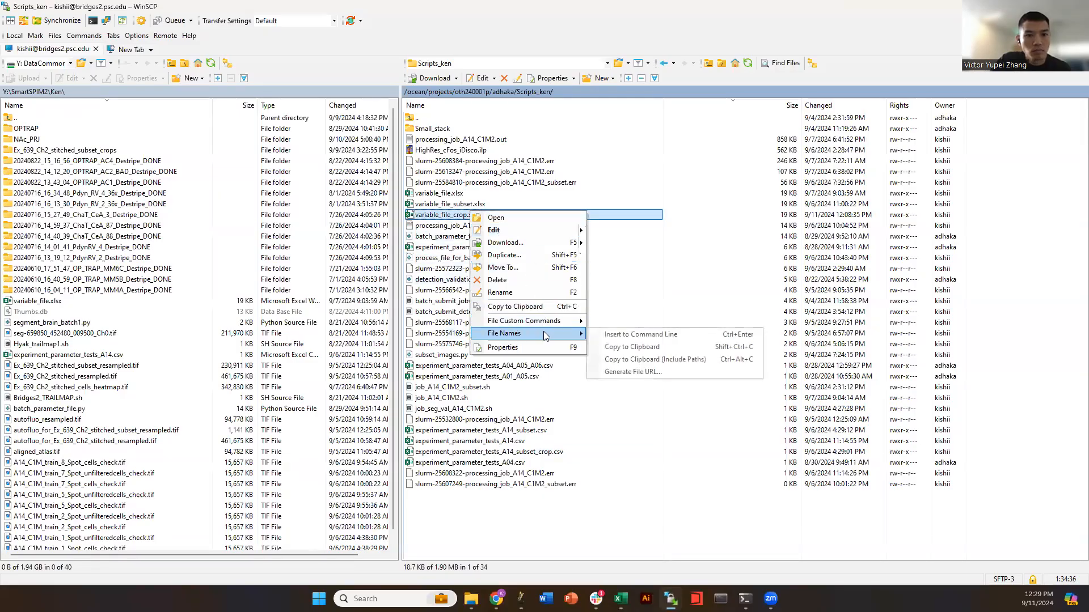
click(671, 362)
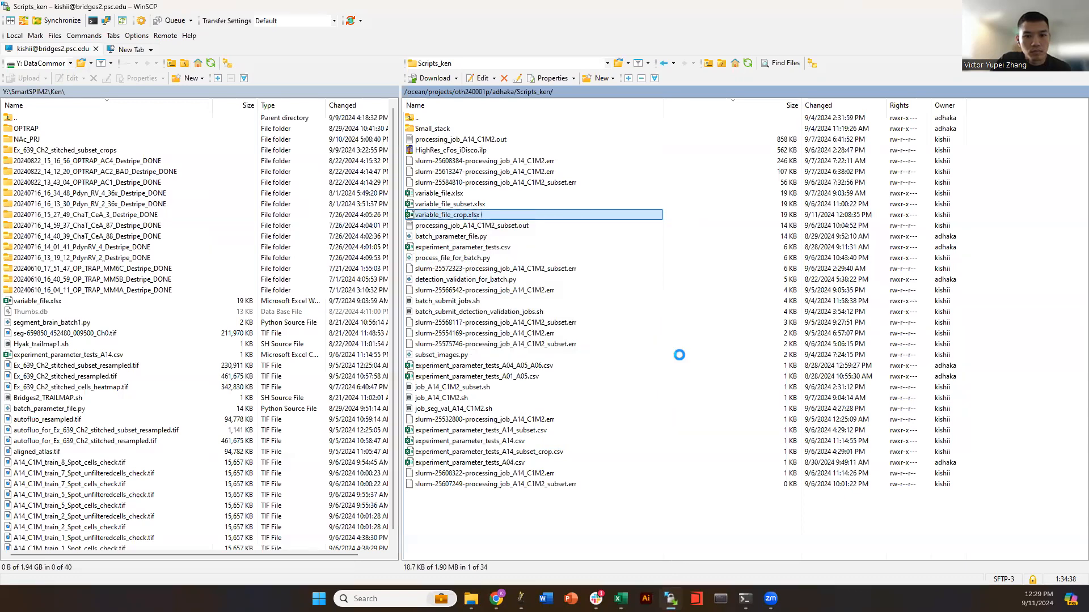
key(alt+Tab)
click(189, 159)
click(189, 154)
key(ctrl+v)
key(ctrl+z)
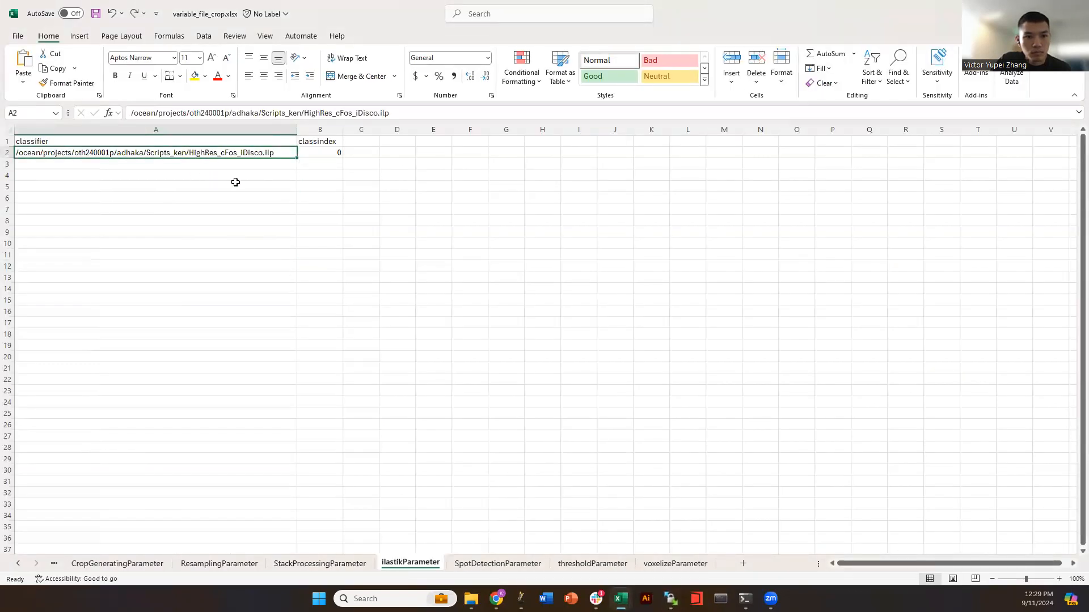
- Copy the full remote path of HighRes_cFos_iDisco.ilp from WinSCP and replace the classifier path in cell A2 of the Excel ilastikParameter sheet with it
key(alt+Tab)
right_click(434, 153)
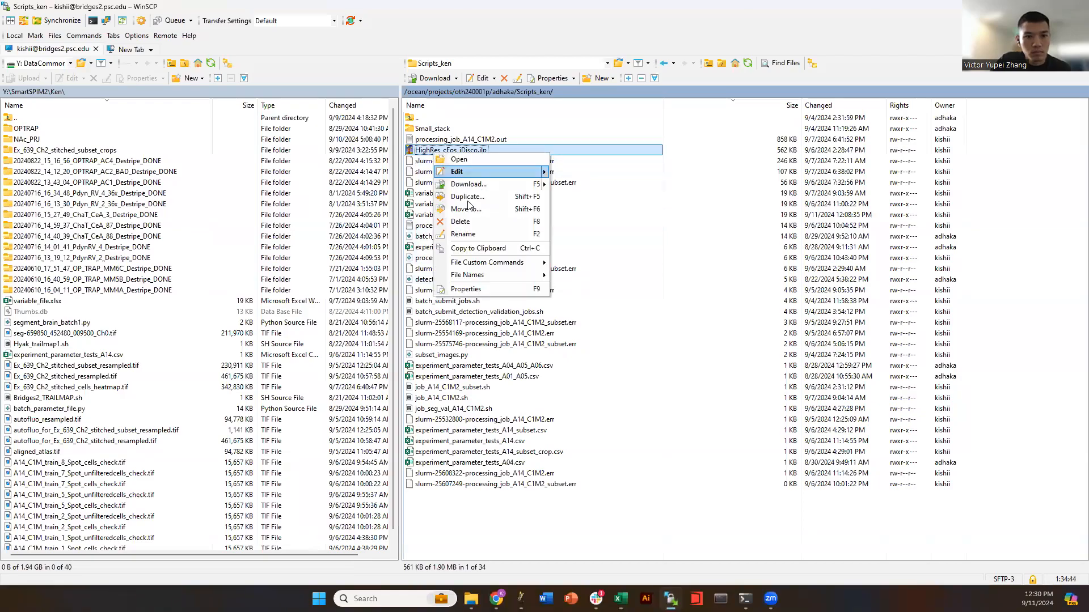
mouse_move(493, 275)
click(628, 301)
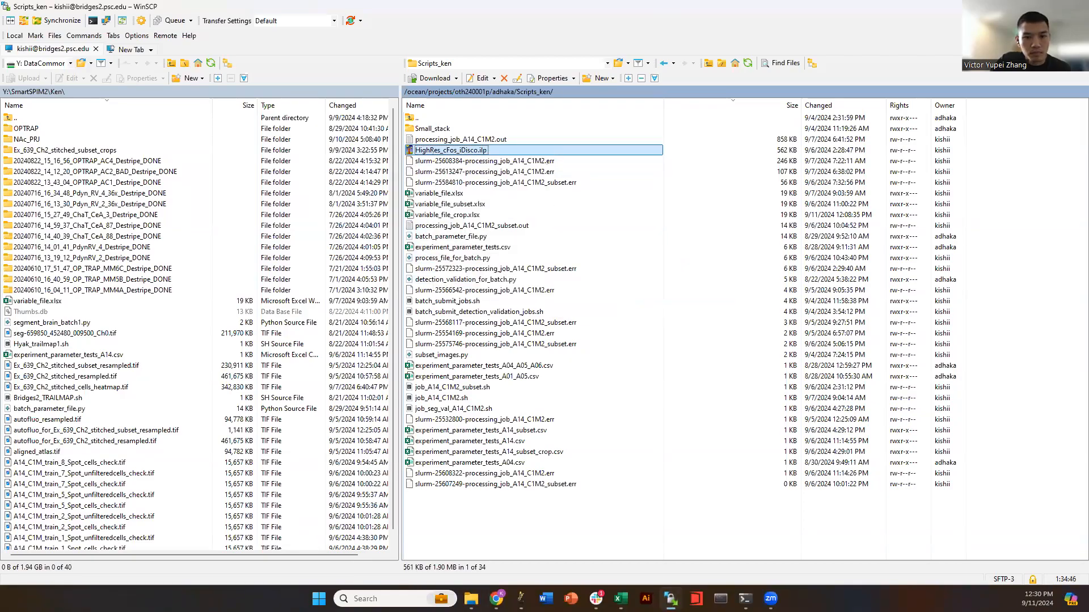
key(alt+Tab)
key(Delete)
key(ctrl+v)
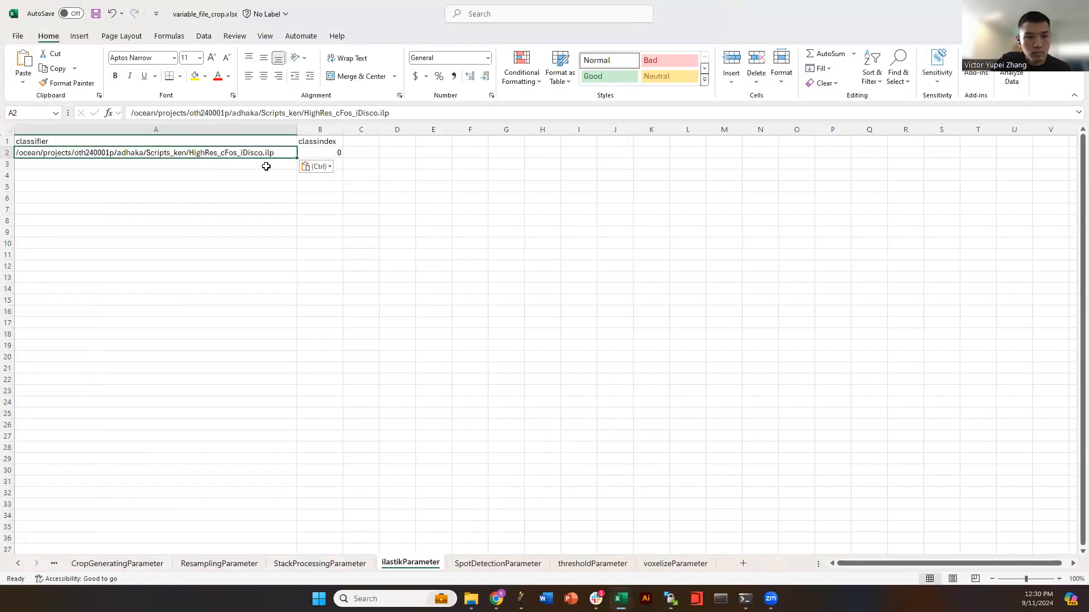
- Check the classindex and classifier cells on the ilastikParameter sheet and save the workbook
click(328, 154)
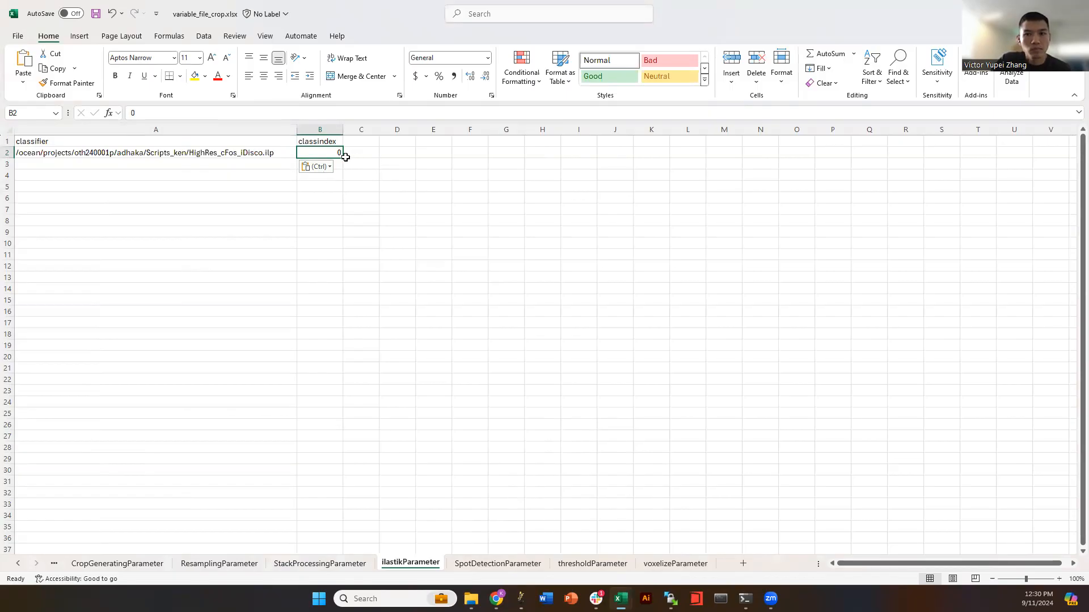
click(260, 201)
click(241, 154)
click(223, 196)
click(165, 162)
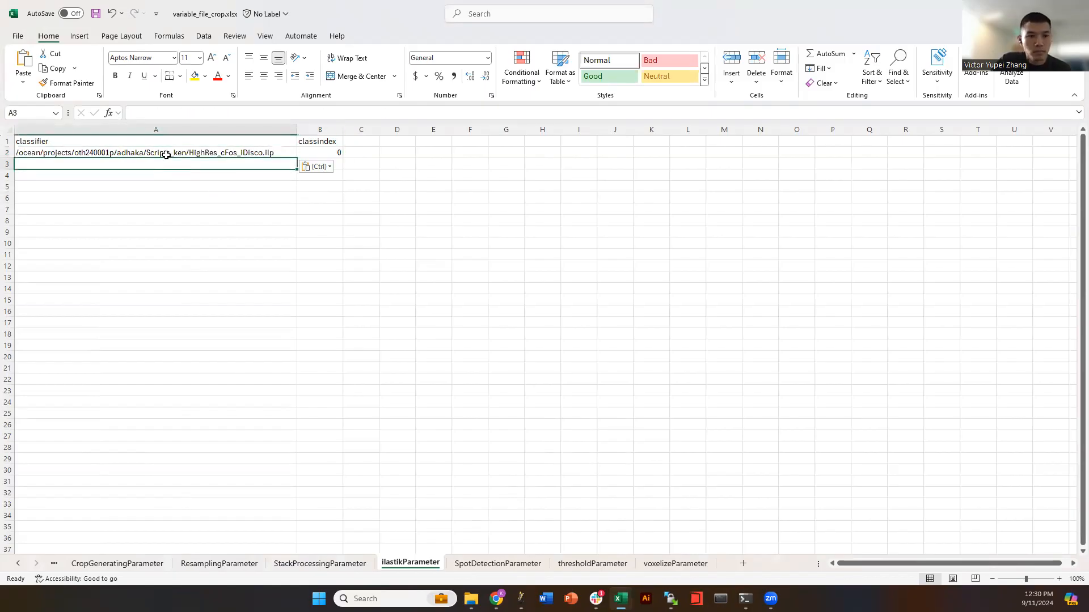
click(165, 154)
key(ctrl+s)
- Review the SpotDetectionParameter sheet and the classifier path on the ilastikParameter sheet
click(499, 563)
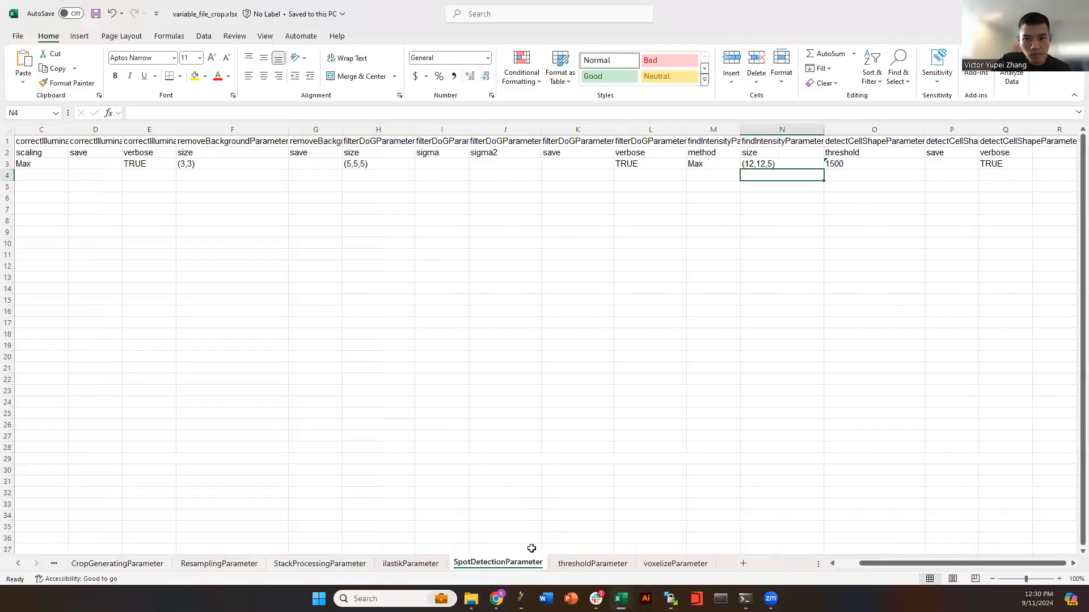
click(400, 565)
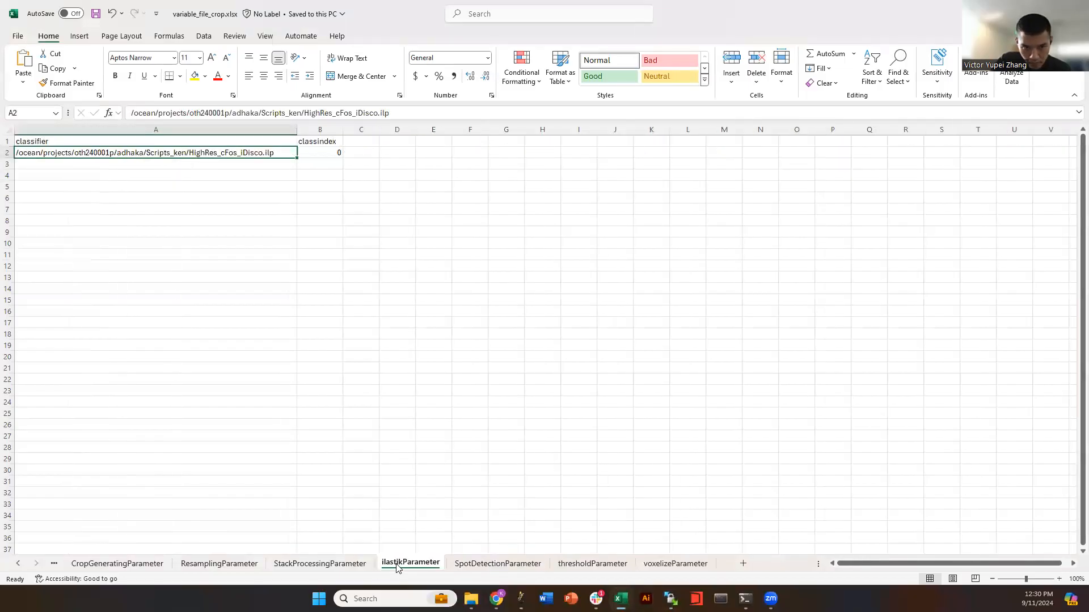
click(118, 187)
click(126, 153)
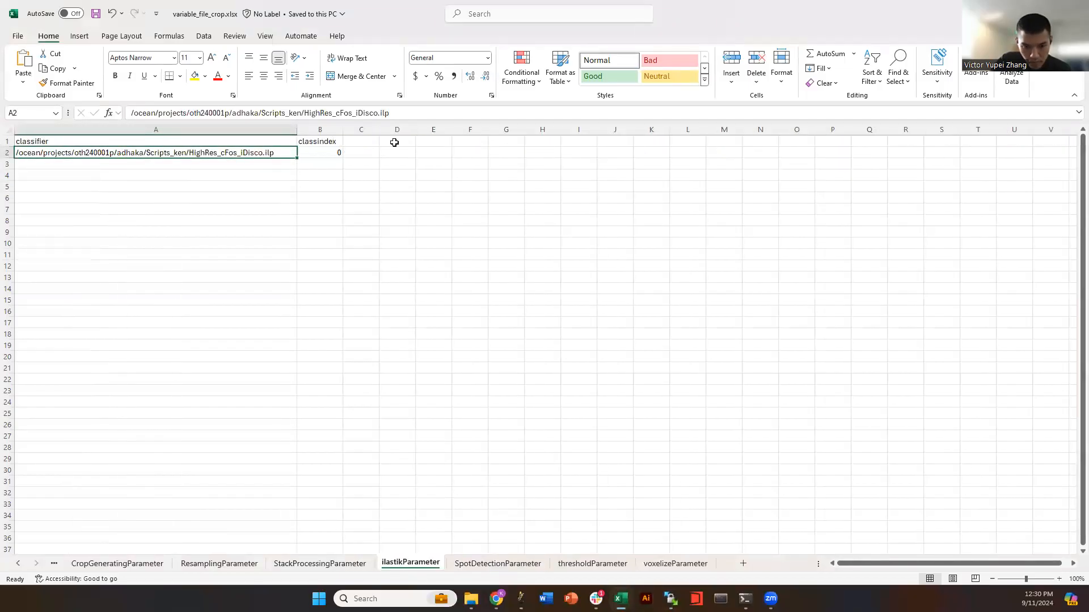
click(371, 457)
click(320, 563)
click(433, 561)
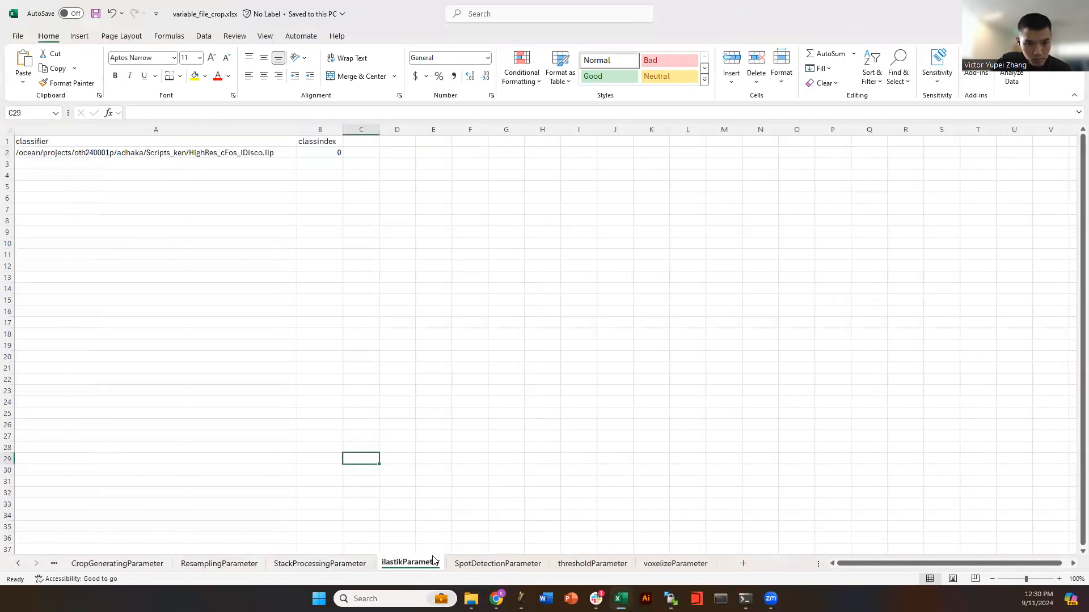
- Switch to WinSCP and open experiment_parameter_tests_A14_subset_crop.csv from the remote Scripts_ken directory in Excel
key(super+d)
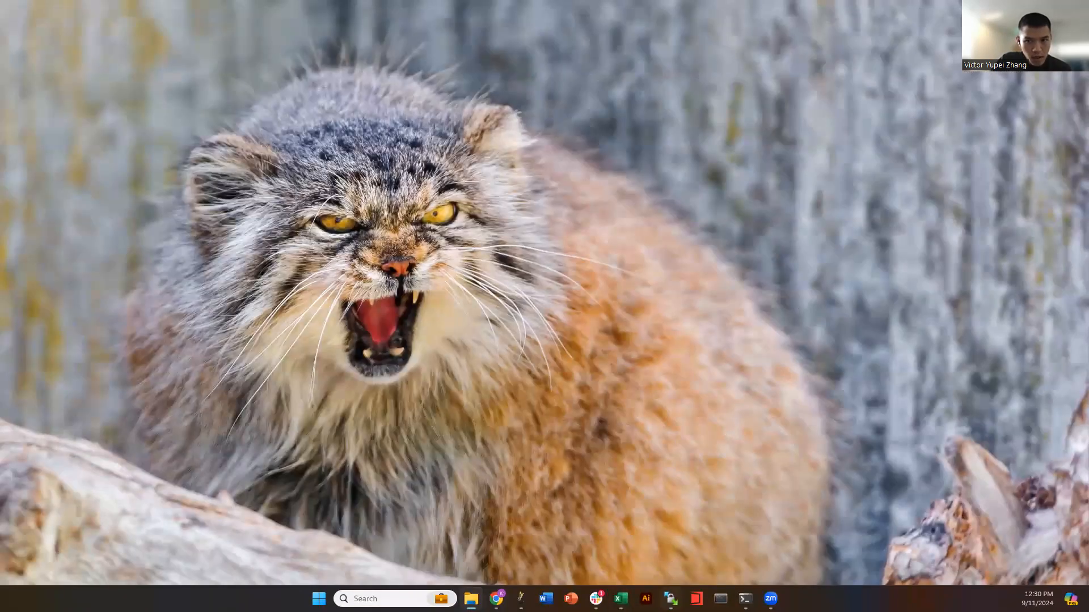
click(670, 599)
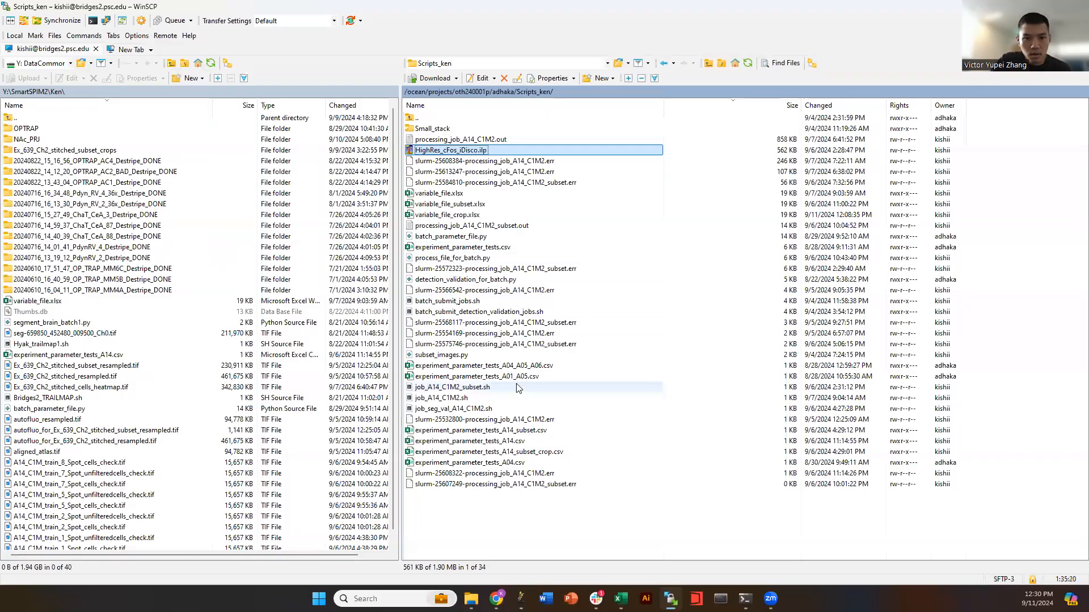
click(546, 452)
right_click(546, 453)
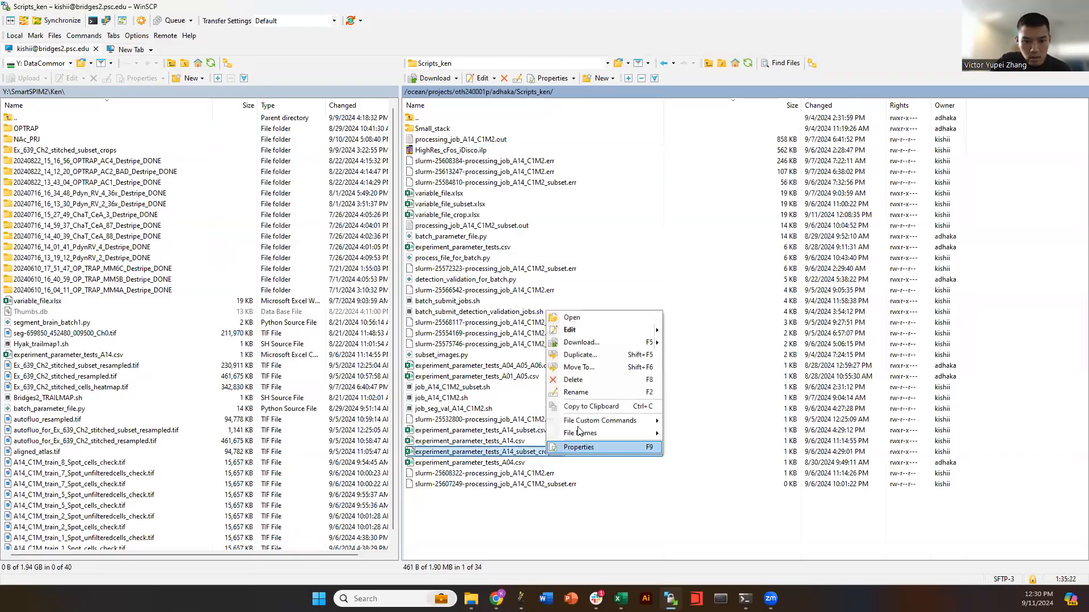
mouse_move(625, 336)
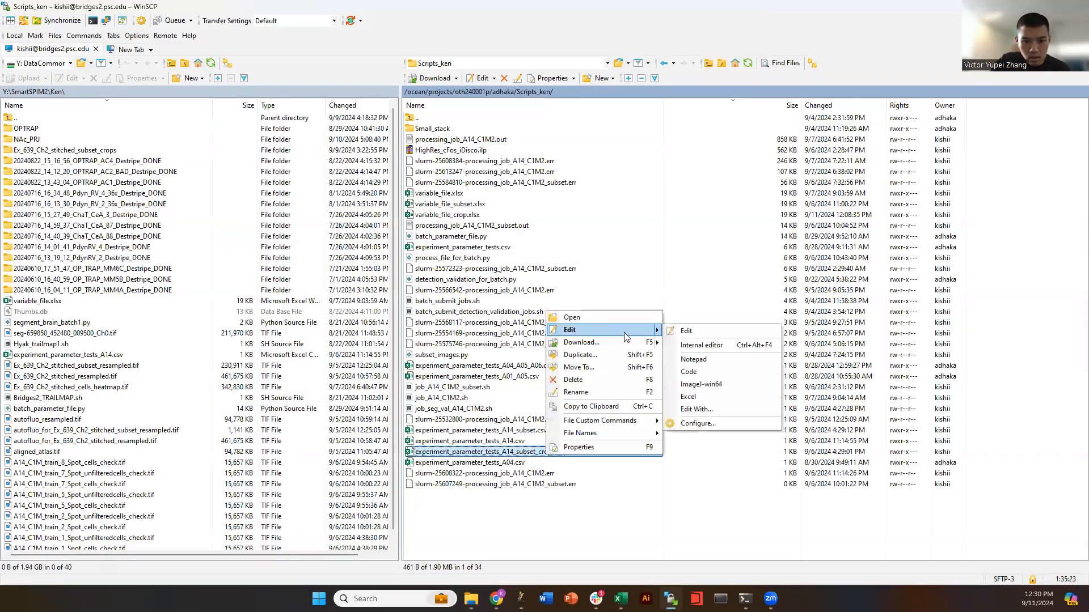
click(708, 395)
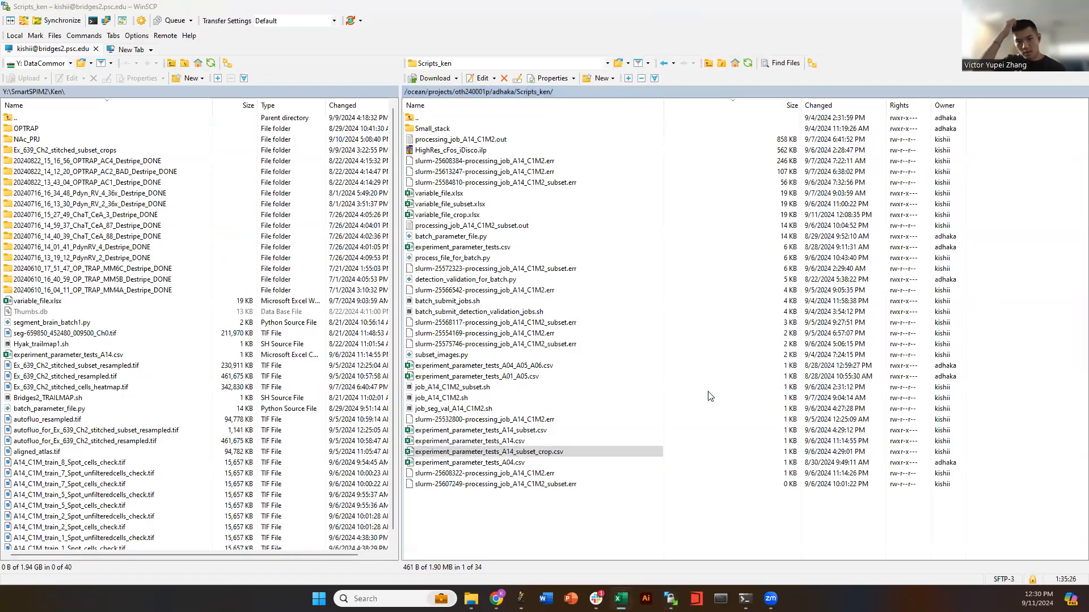
click(621, 598)
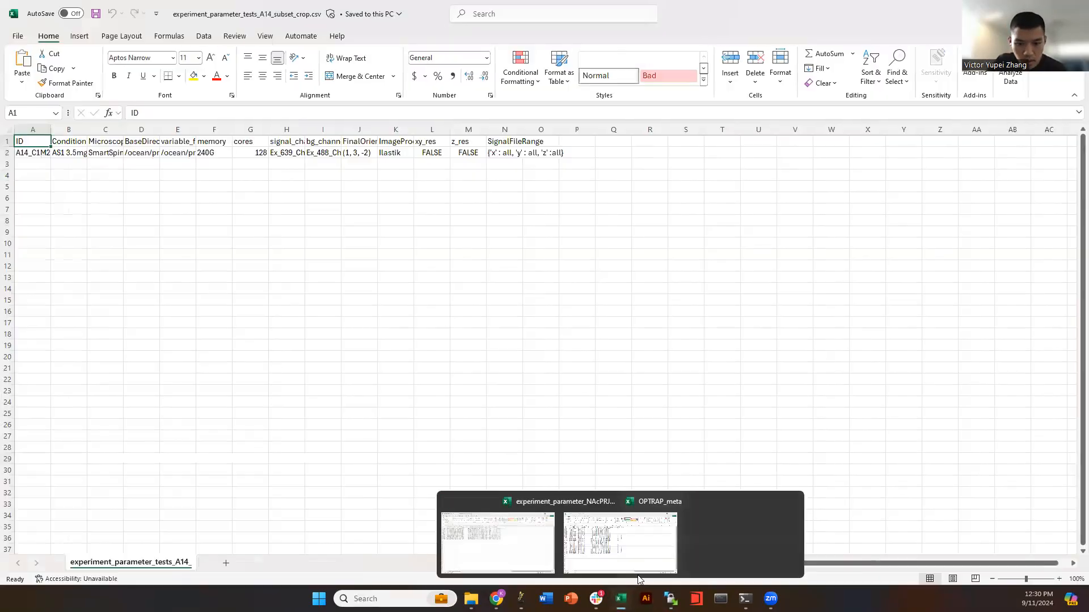
- Widen column K to show the full ImageProcessingMethod heading and select its value in cell K2
click(500, 273)
click(473, 186)
click(469, 155)
click(402, 152)
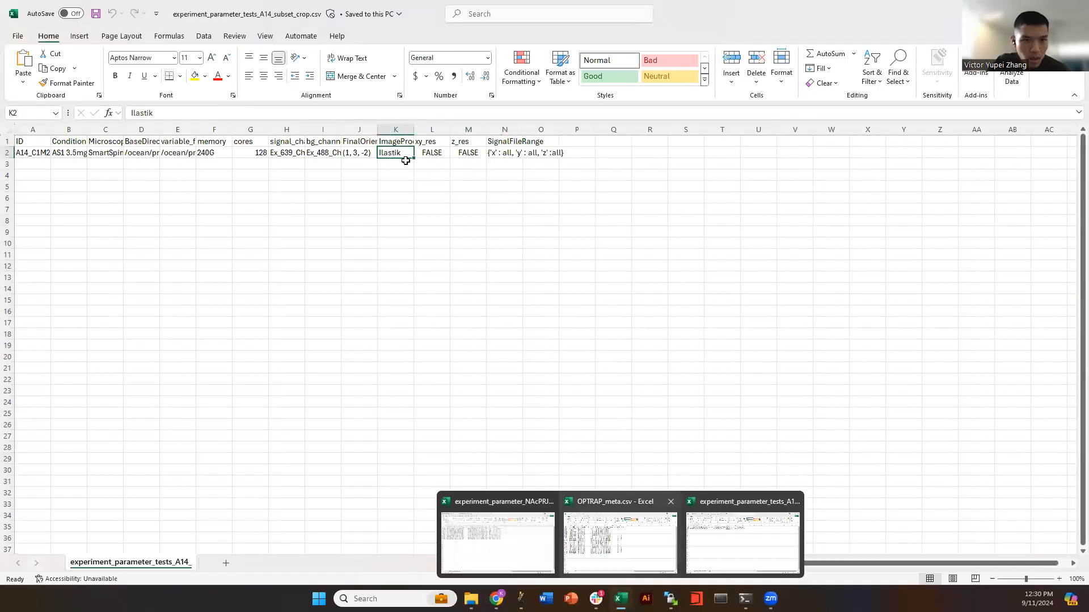
drag(414, 131, 557, 130)
click(491, 198)
click(466, 144)
click(454, 233)
click(427, 151)
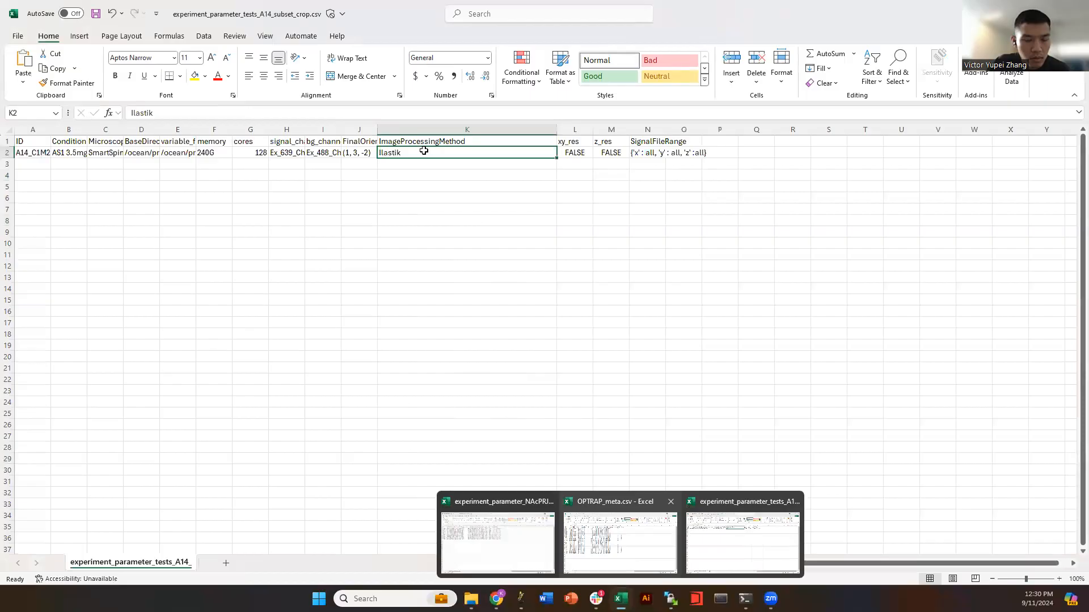
- Set the ImageProcessingMethod in cell K2 to SpotDetection and change it back to Ilastik
key(BackSpace)
text(SpotDetection)
key(Return)
click(423, 151)
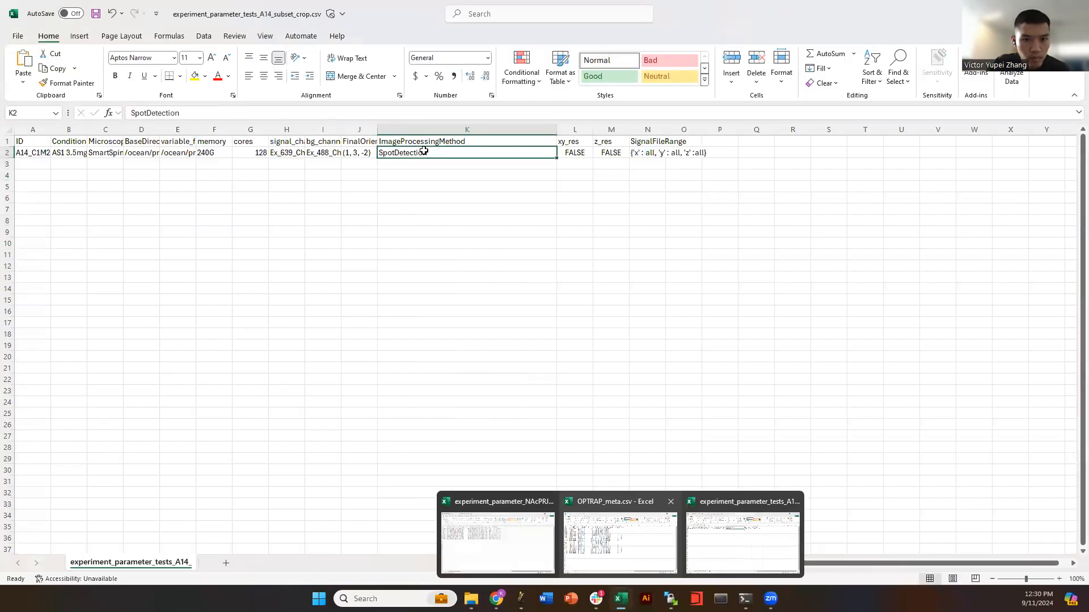
text(Ilastik)
key(Return)
click(424, 151)
click(418, 163)
click(420, 153)
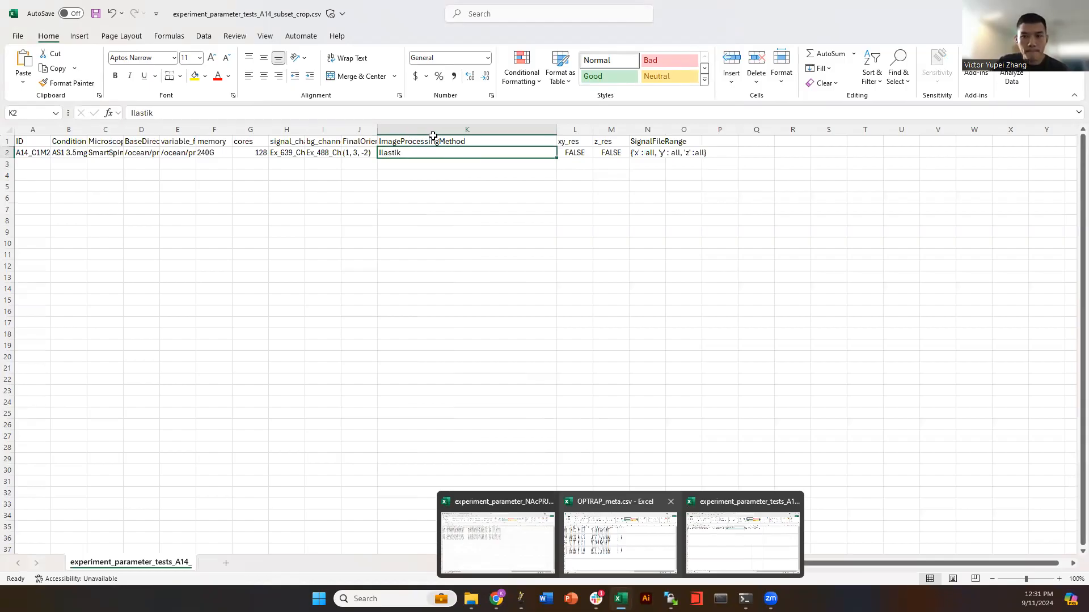
click(428, 209)
click(471, 153)
click(452, 231)
click(443, 173)
click(448, 154)
click(448, 174)
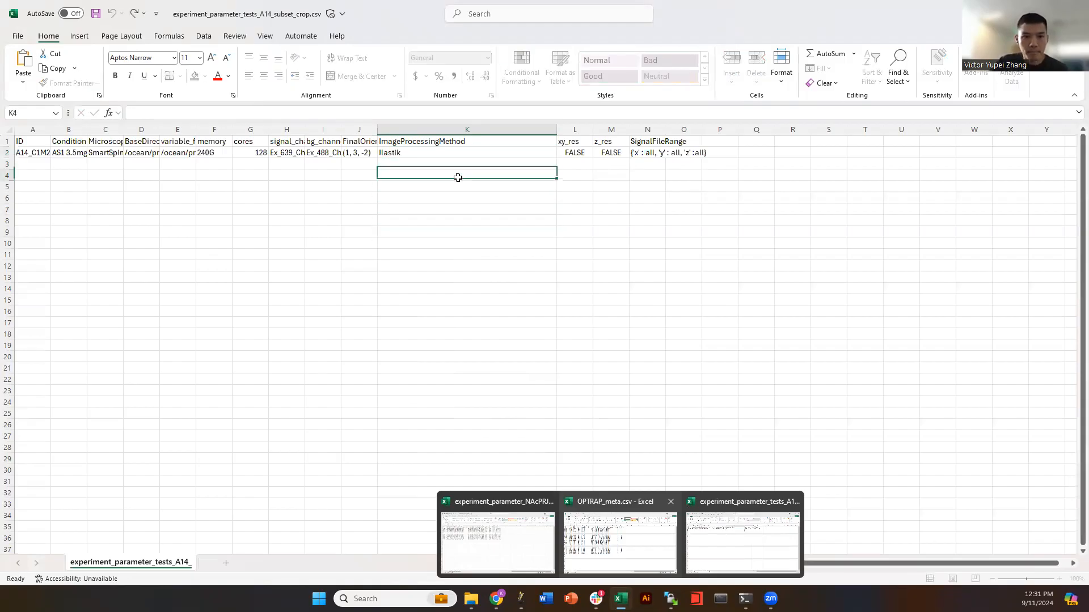
- Close experiment_parameter_tests_A14_subset_crop.csv, saving its changes, and return to WinSCP
click(1075, 12)
click(669, 441)
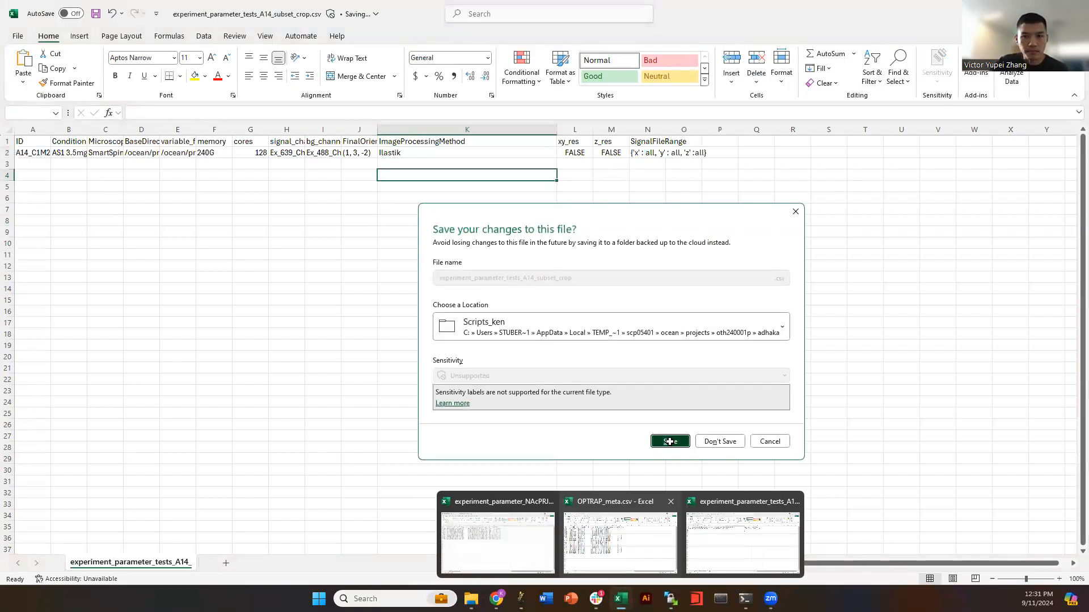
click(1023, 12)
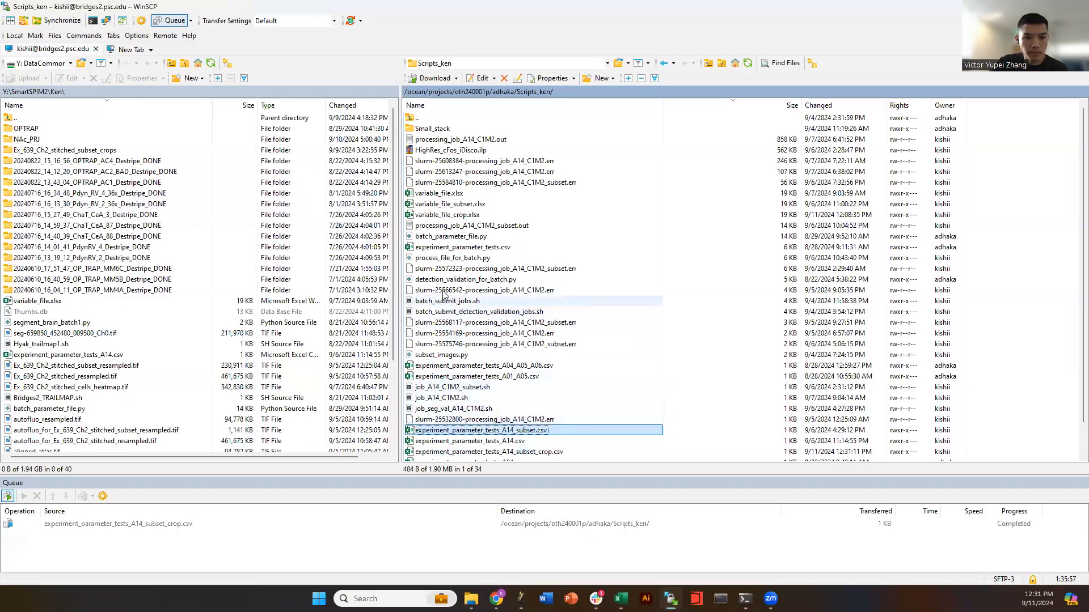
- Open variable_file_crop.xlsx from the remote Scripts_ken directory in Excel and go to the CropGeneratingParameter sheet
right_click(475, 214)
mouse_move(503, 235)
click(657, 296)
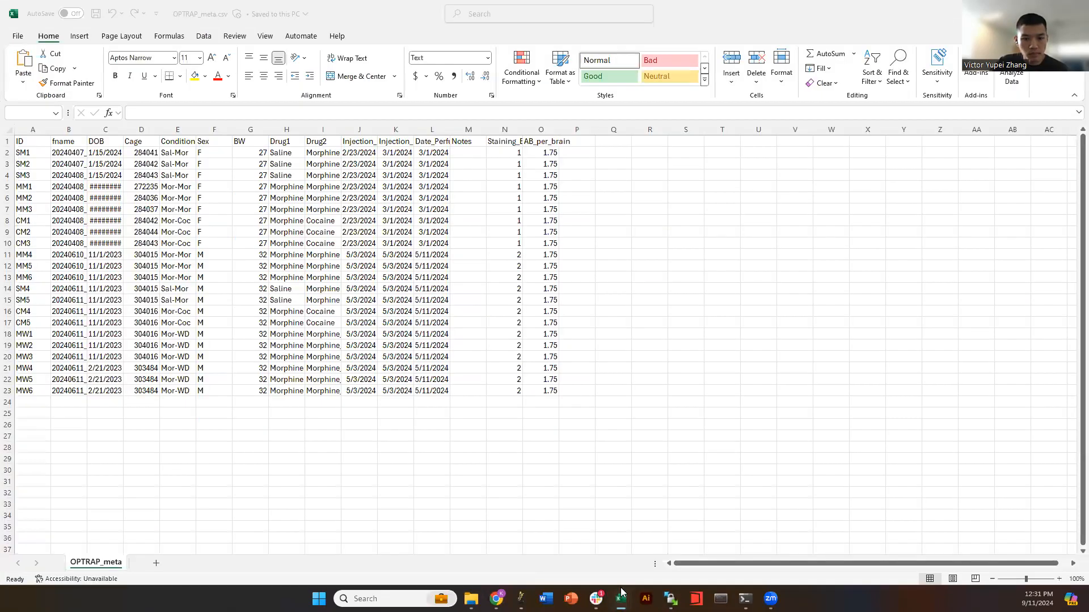
click(214, 476)
click(145, 550)
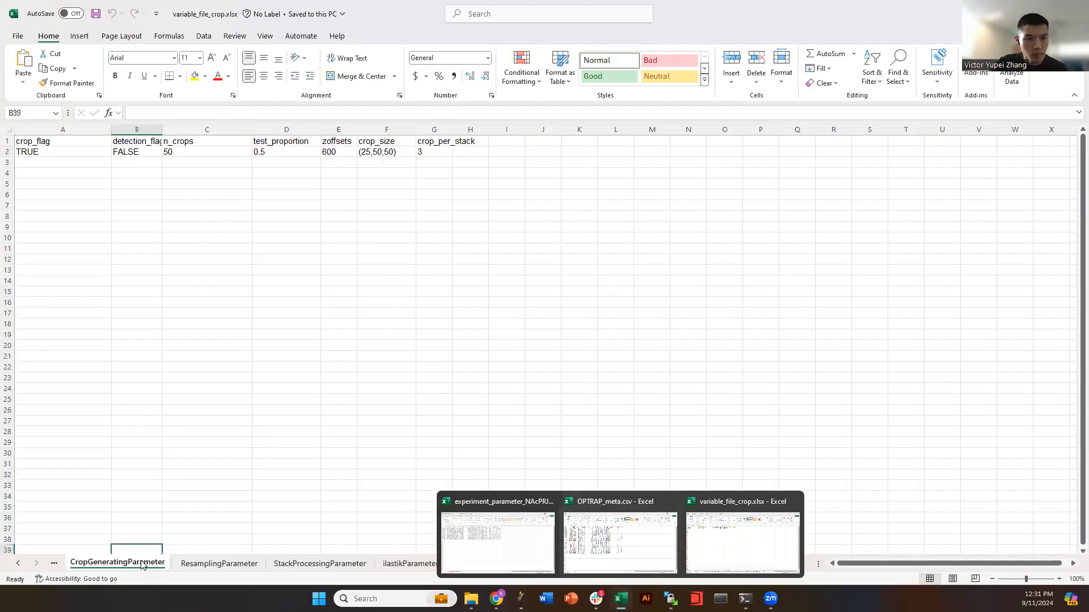
- Set crop_flag to FALSE and detection_flag to TRUE in row 2, and widen column B to show its full heading
click(104, 229)
click(59, 151)
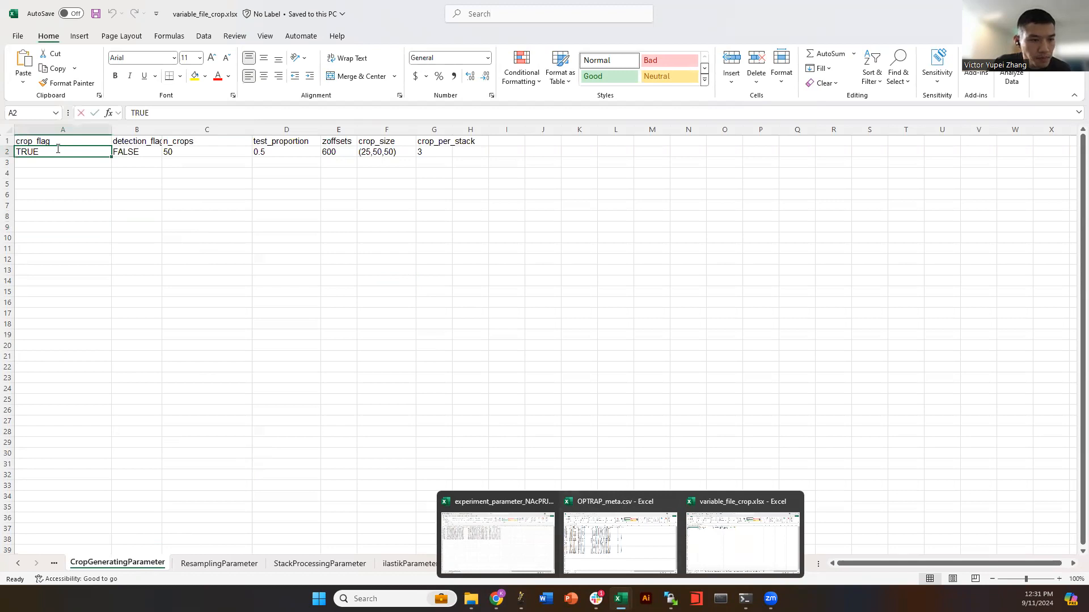
key(BackSpace)
text(FLALSE)
key(Tab)
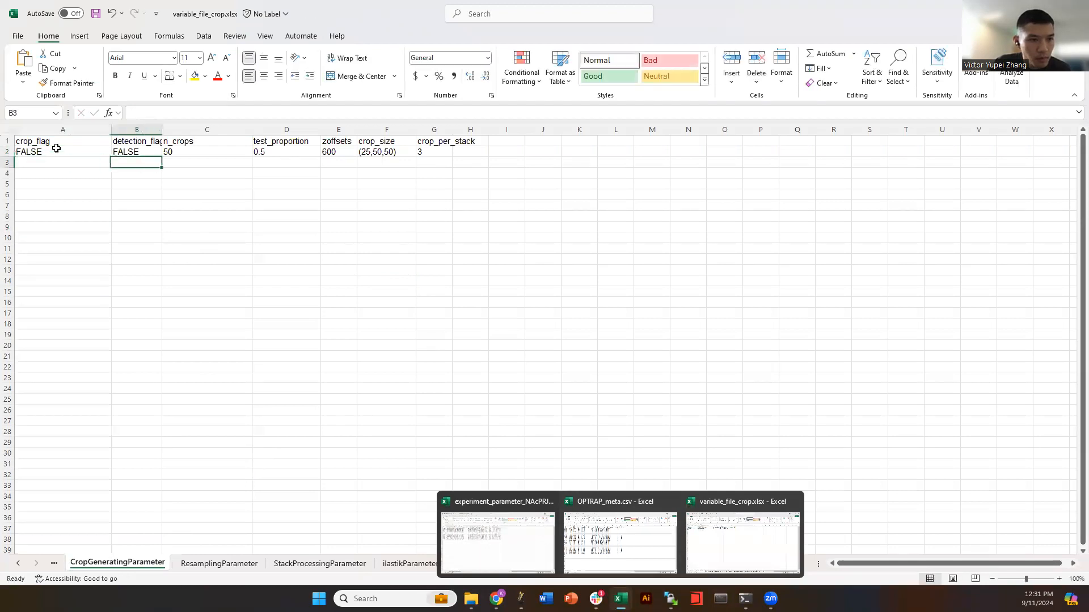
text(TRUE)
key(Return)
click(178, 198)
drag(161, 130, 236, 130)
- Review the crop_flag and detection_flag settings and the remaining parameters on the CropGeneratingParameter sheet
click(149, 161)
click(141, 153)
click(309, 164)
click(141, 161)
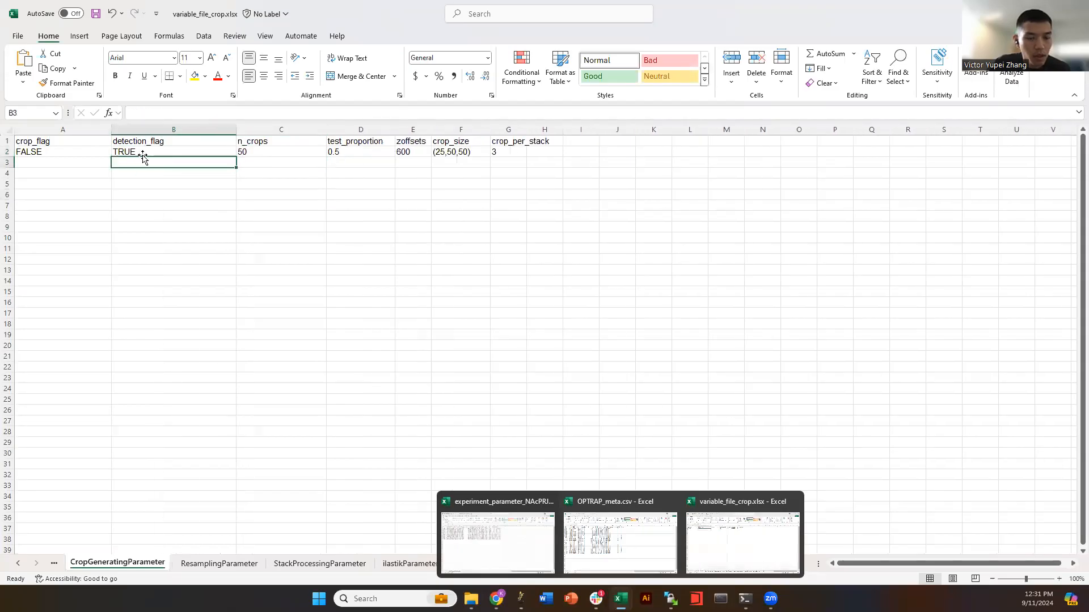
click(246, 249)
click(408, 192)
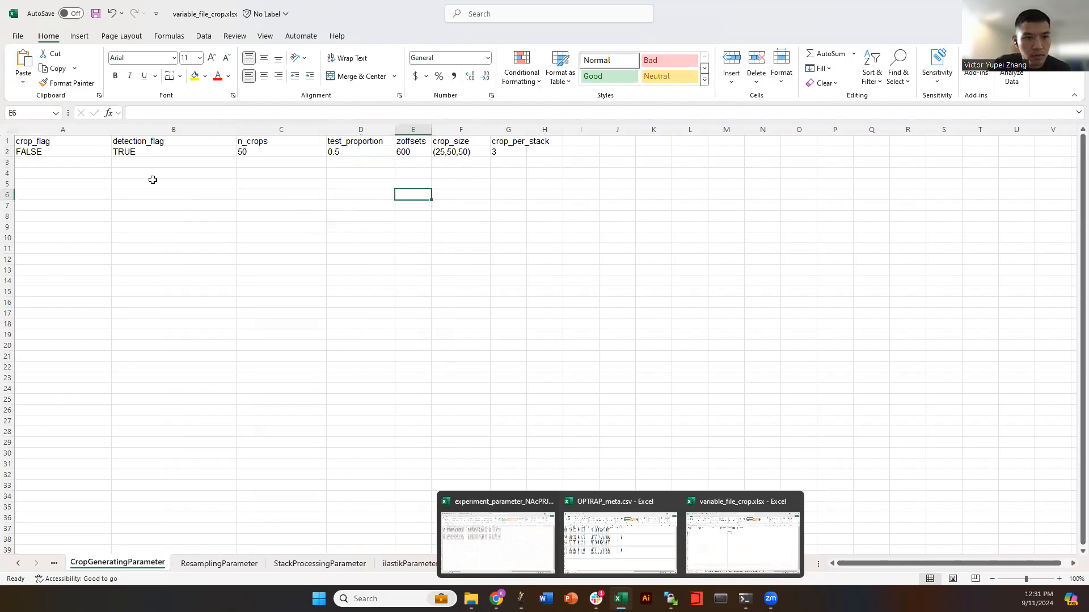
click(131, 151)
click(162, 204)
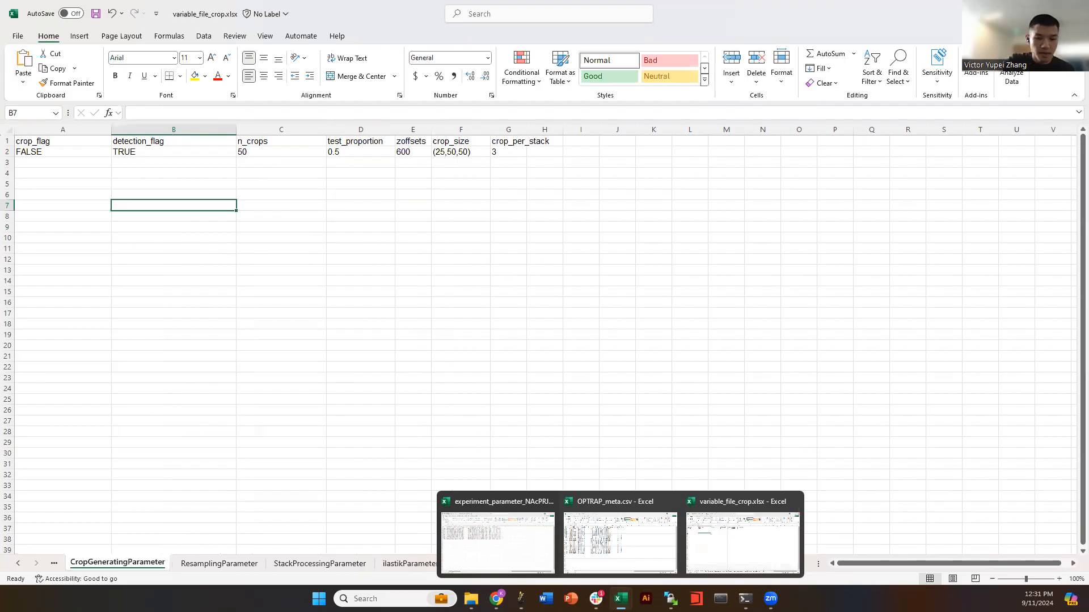
click(182, 183)
click(138, 151)
click(138, 162)
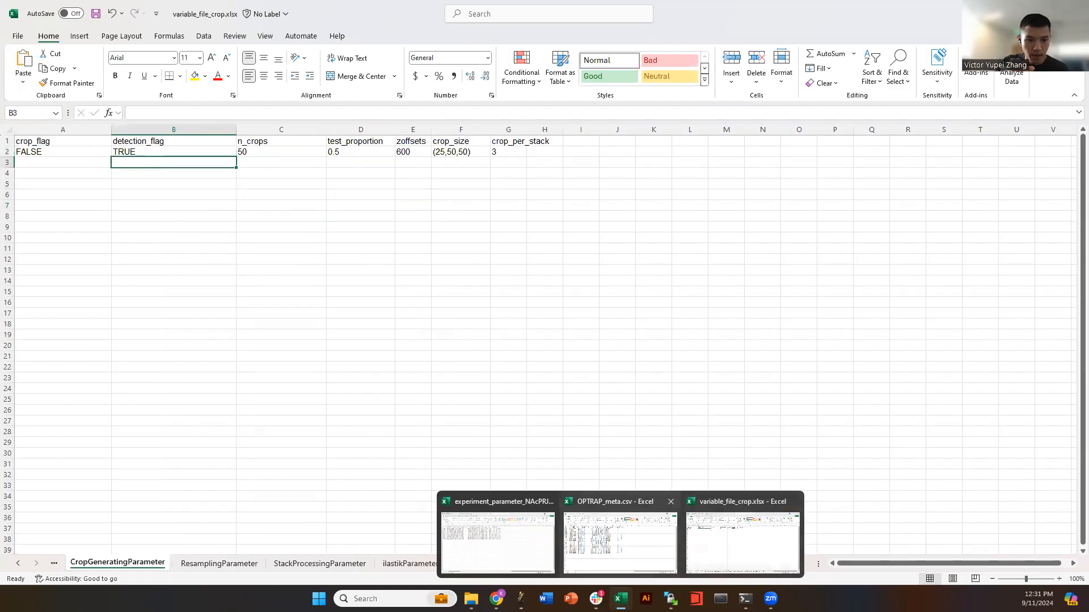
click(582, 379)
click(500, 441)
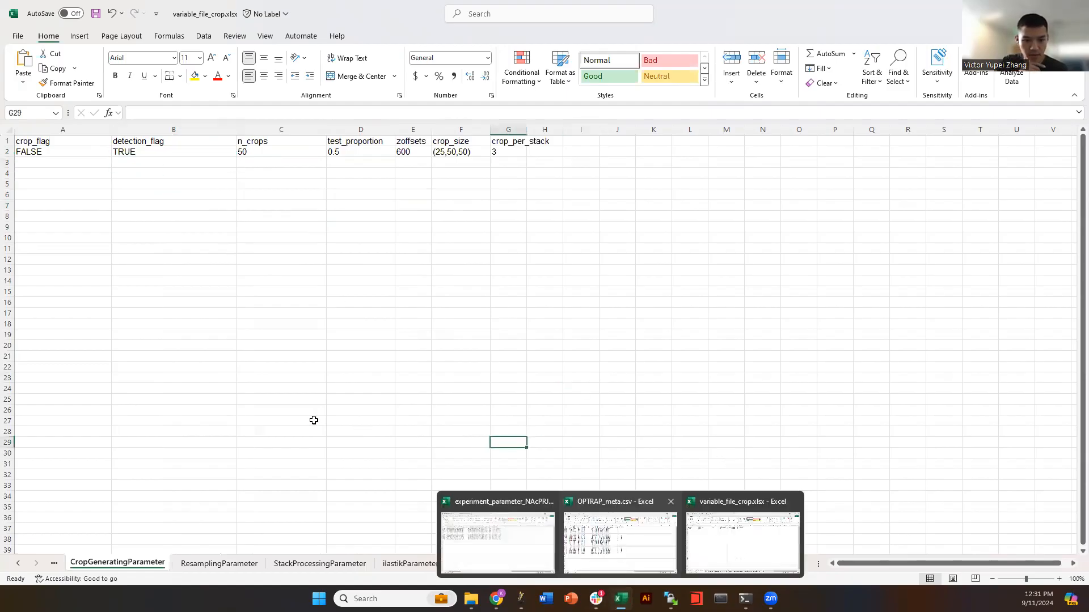
click(299, 400)
click(166, 204)
click(145, 163)
click(146, 152)
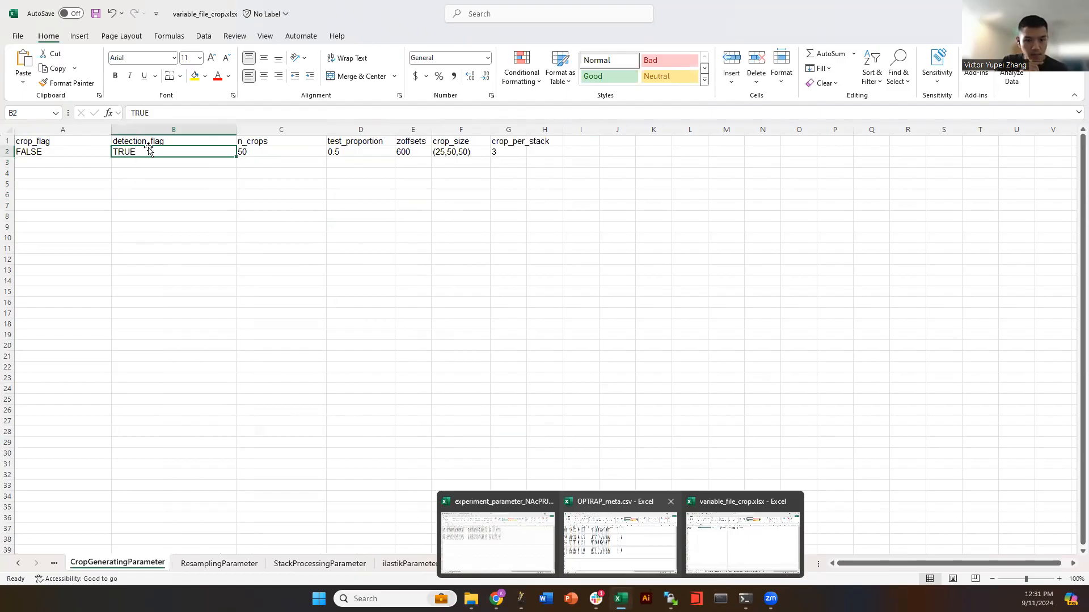
click(136, 162)
click(85, 154)
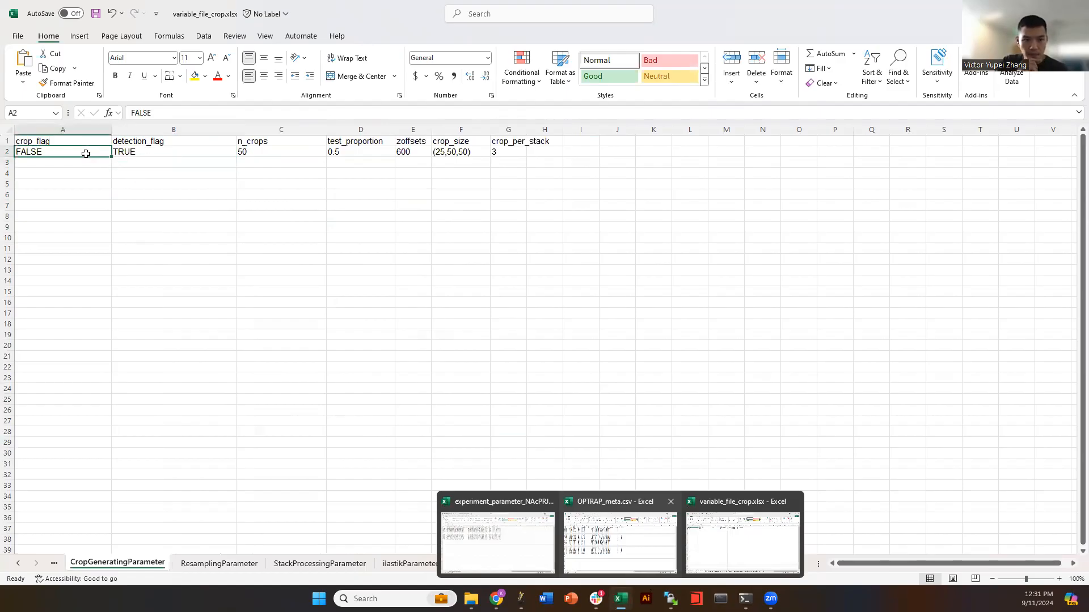
click(124, 161)
click(127, 154)
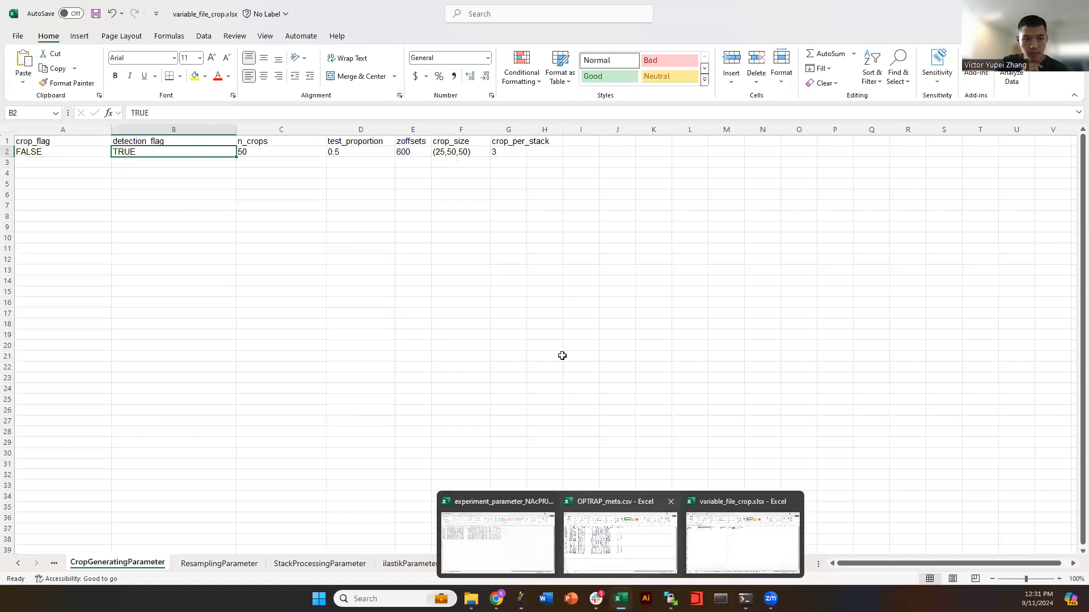
click(565, 356)
click(479, 442)
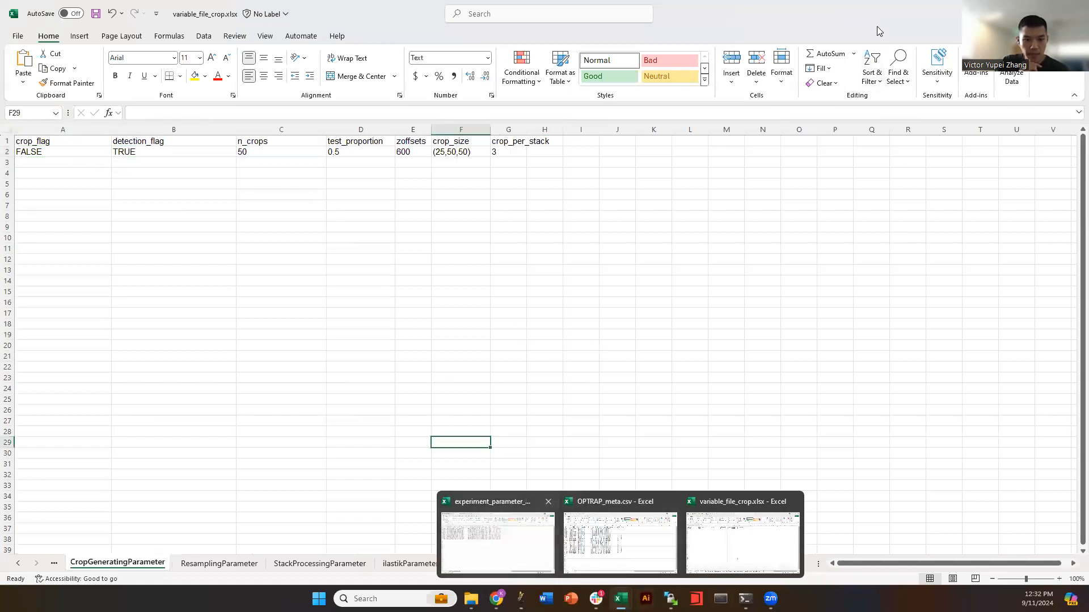
drag(877, 26, 775, 55)
click(949, 46)
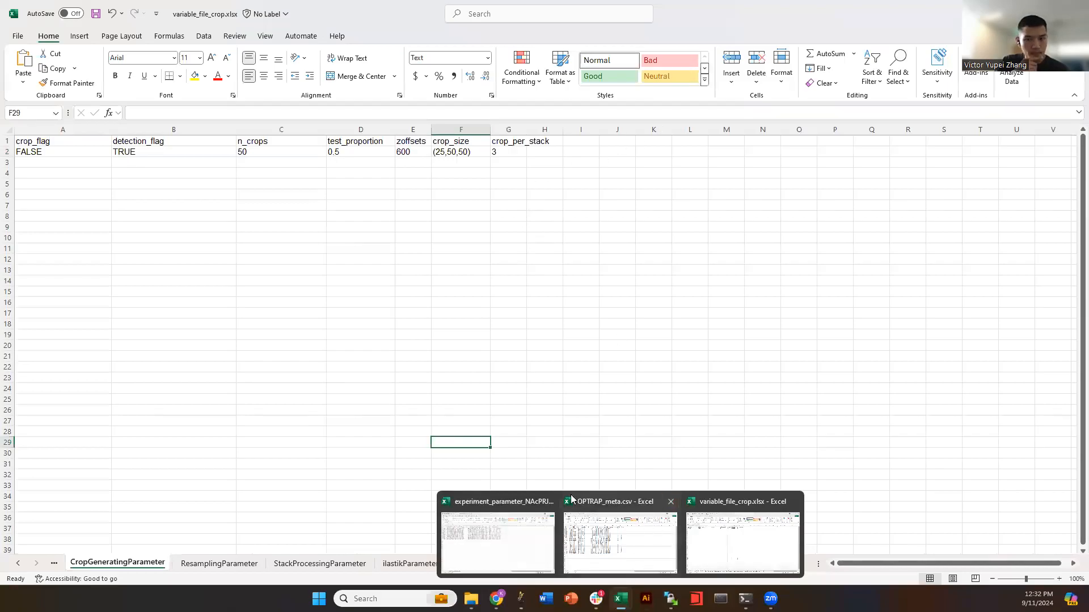
click(572, 450)
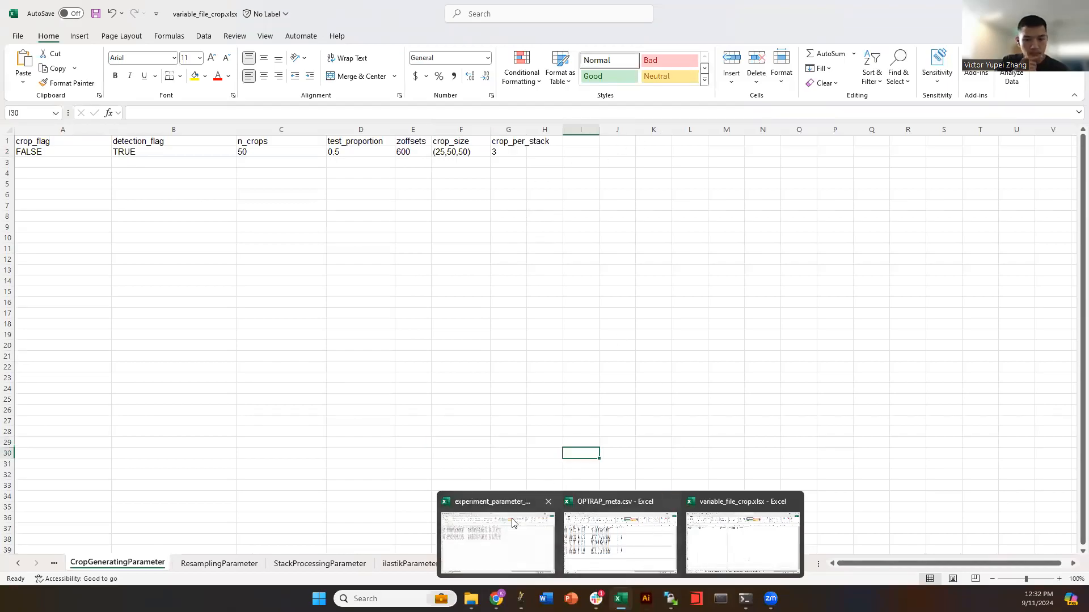
- Go to the ilastikParameter sheet and widen column A to show the full classifier path
click(401, 564)
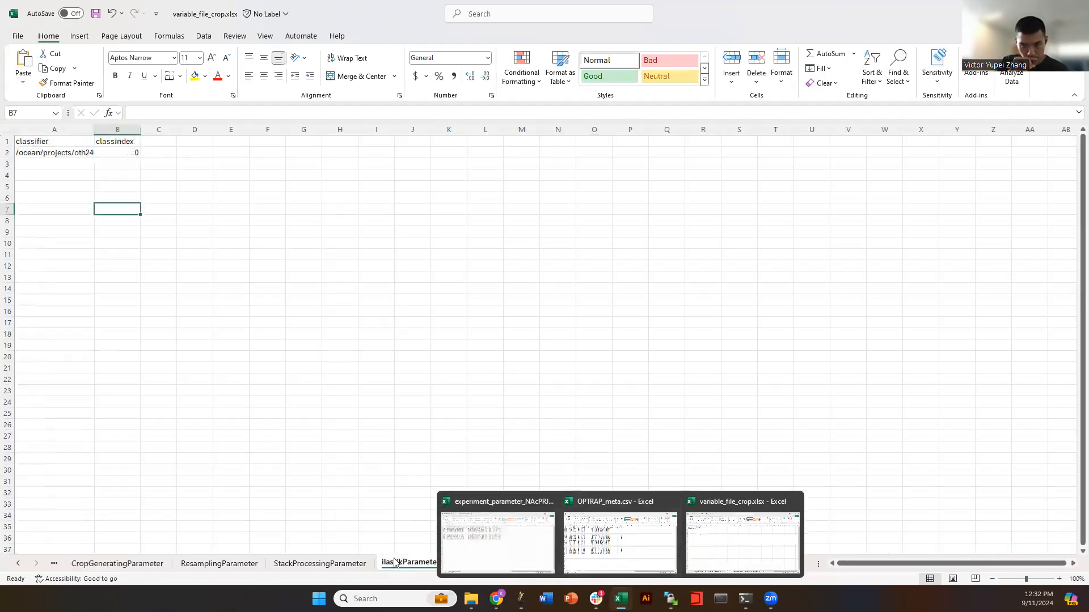
click(58, 152)
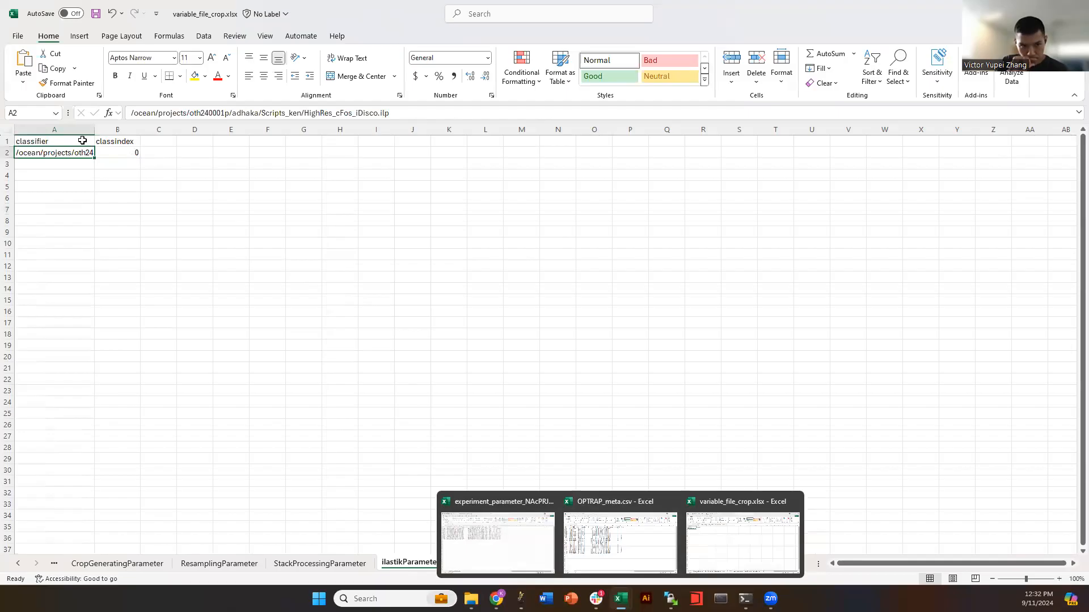
drag(95, 135, 306, 129)
click(476, 311)
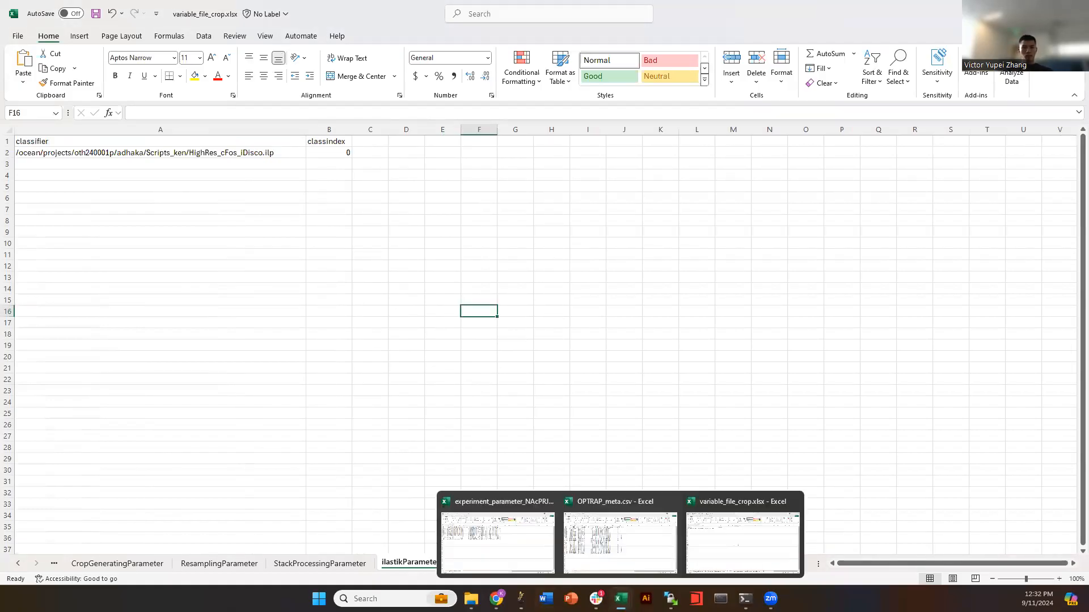
click(536, 330)
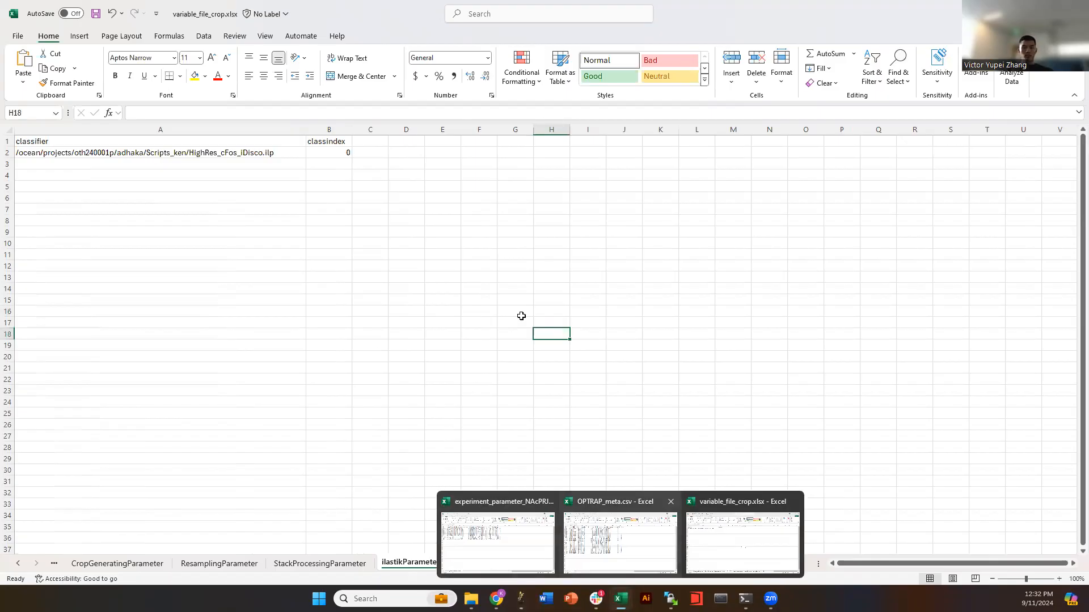
click(578, 354)
click(514, 244)
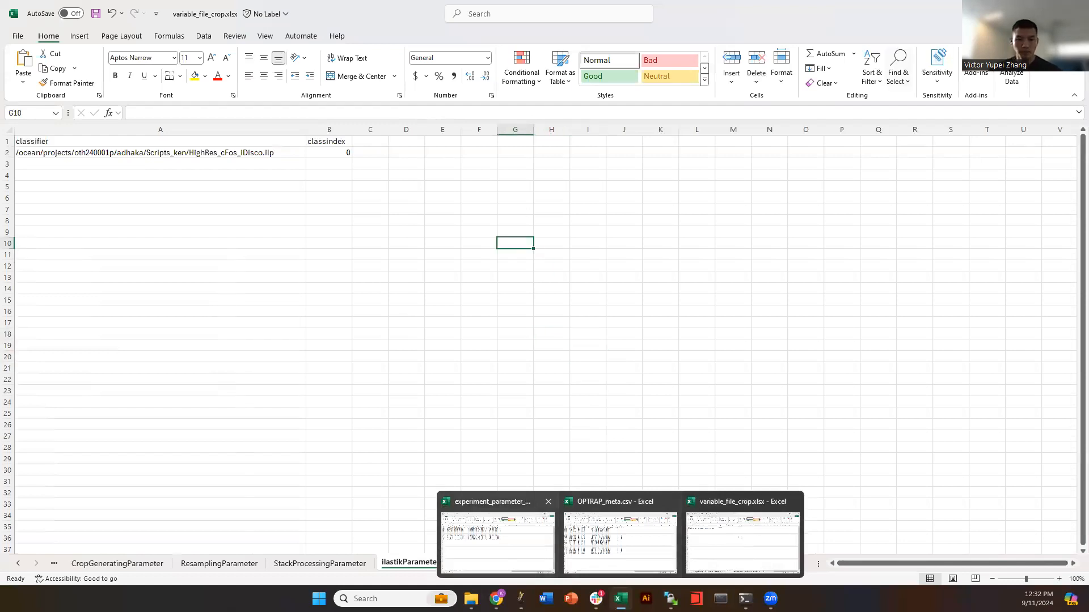
- Close variable_file_crop.xlsx with its changes saved, and select batch_submit_detection_validation_jobs.sh in the remote Scripts_ken directory in WinSCP
click(1075, 13)
click(736, 514)
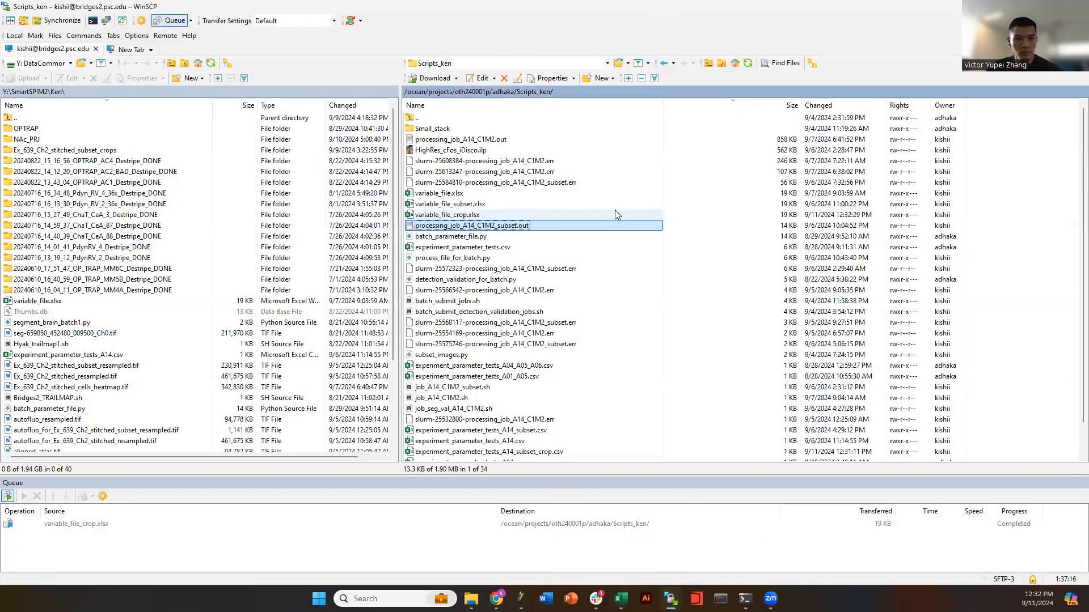
click(474, 313)
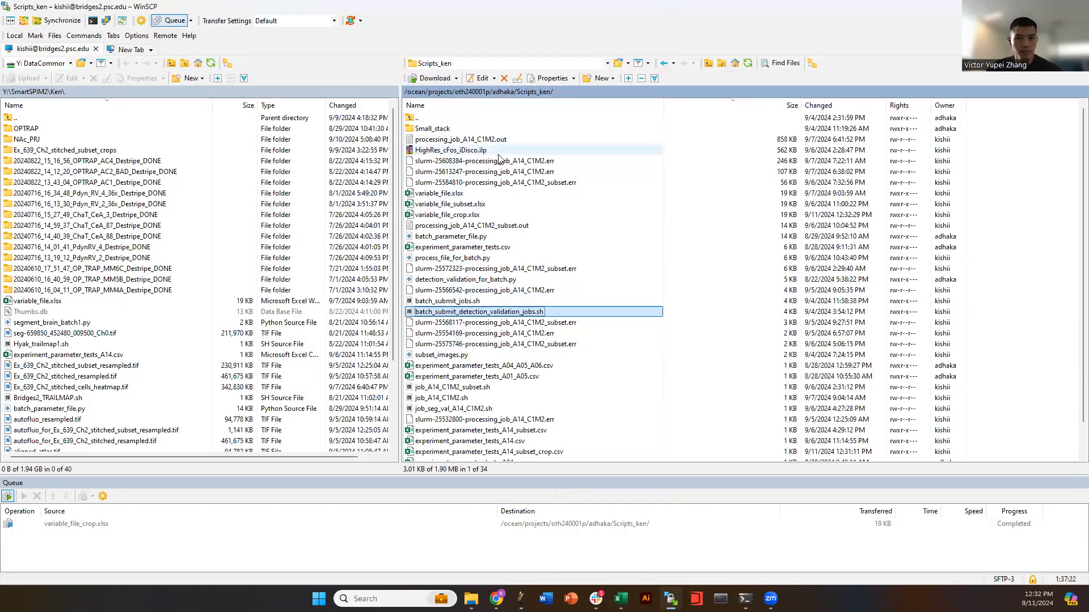
- Open the remote folder AS1_cFos_82024/A14_C1M2/Ex_639_Ch2_stitched_subset_crops/train
click(504, 92)
double_click(434, 128)
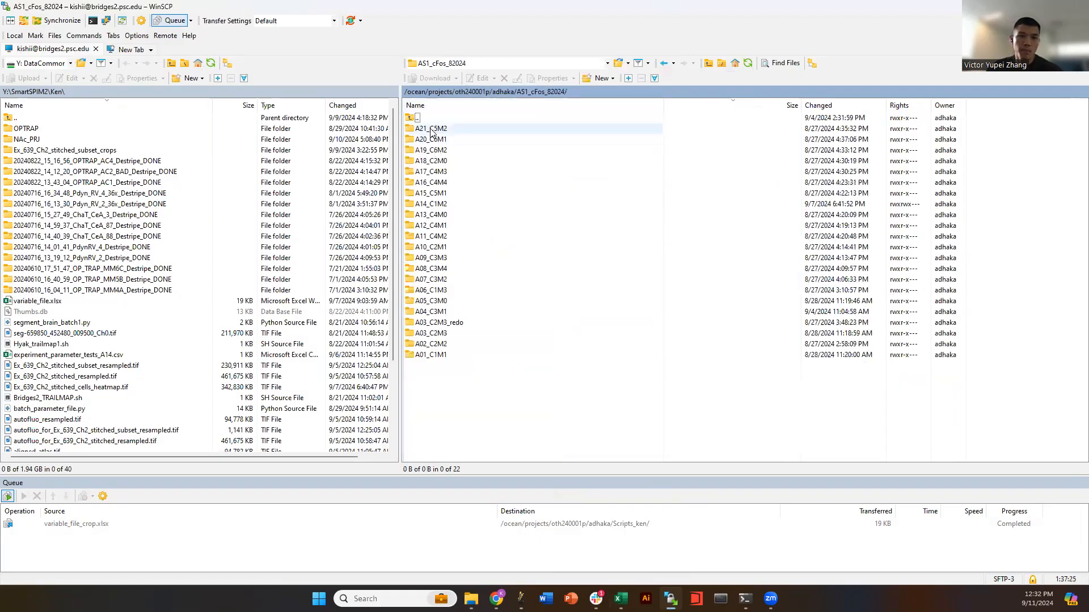
double_click(436, 204)
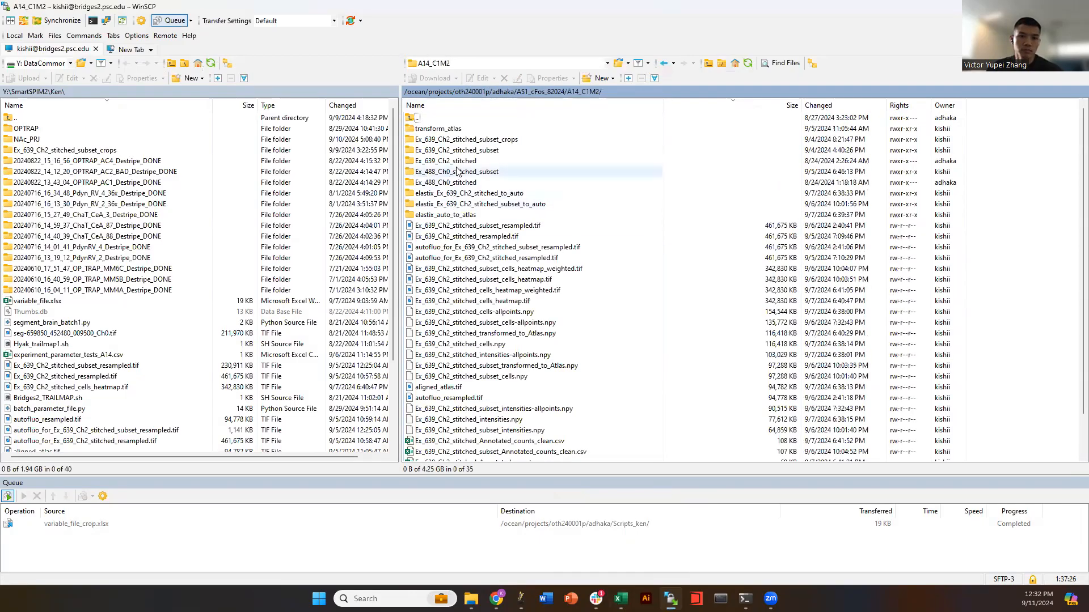
double_click(477, 139)
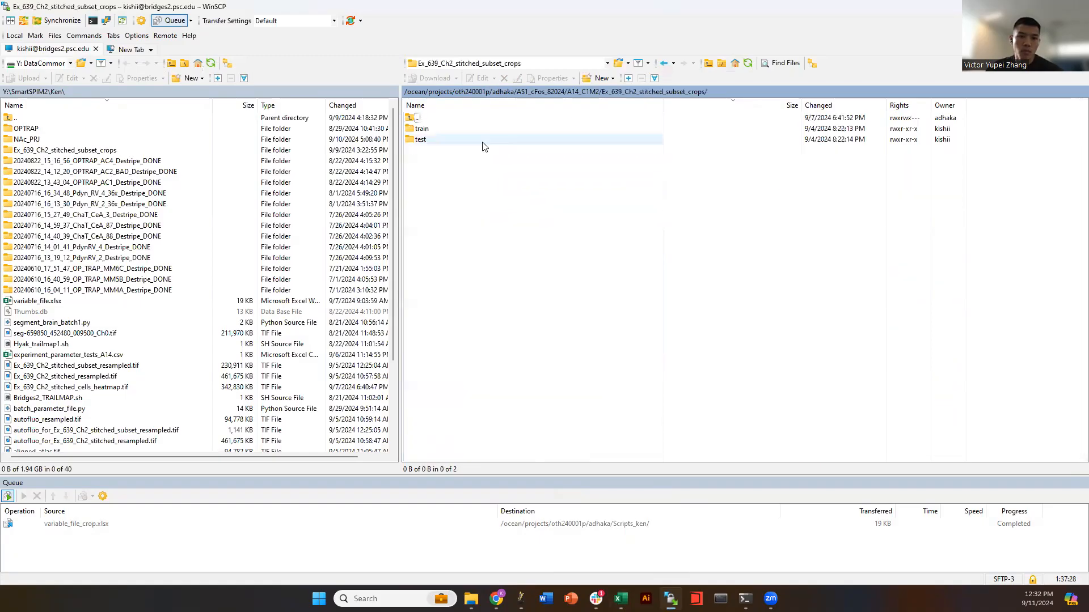
double_click(461, 131)
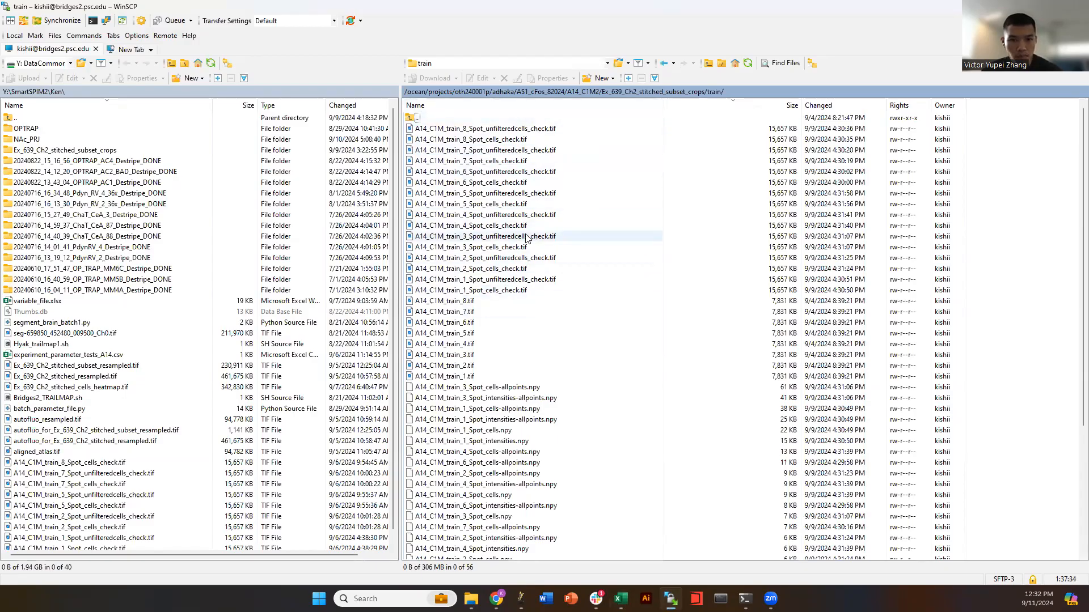
- Examine the Spot_cells_check and Spot_unfilteredcells_check TIFF files and the other detection outputs in the train folder
click(470, 152)
click(472, 150)
double_click(476, 150)
click(481, 162)
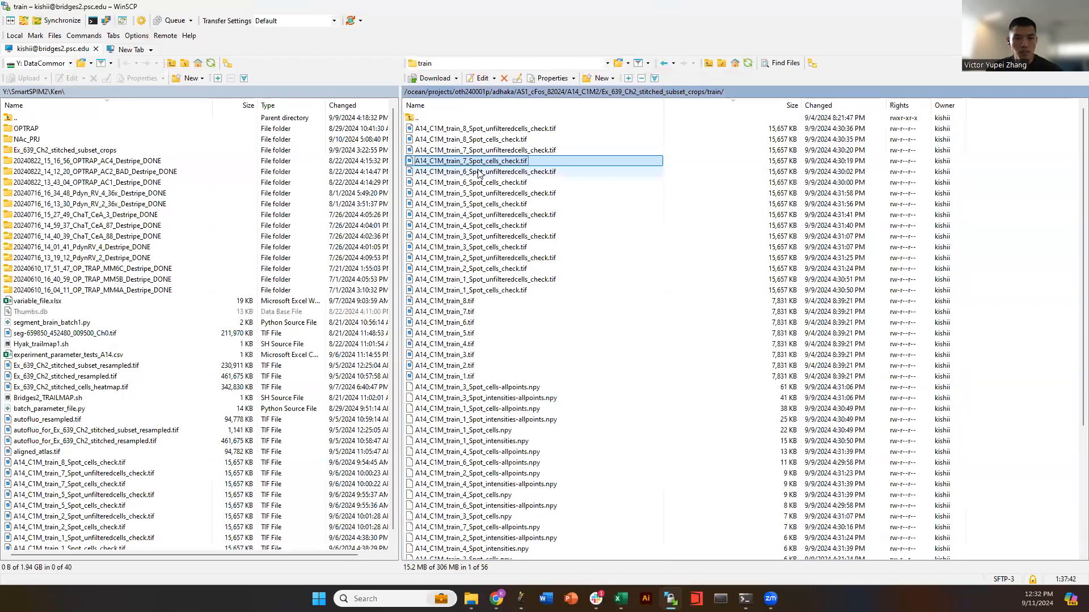
click(472, 163)
click(472, 161)
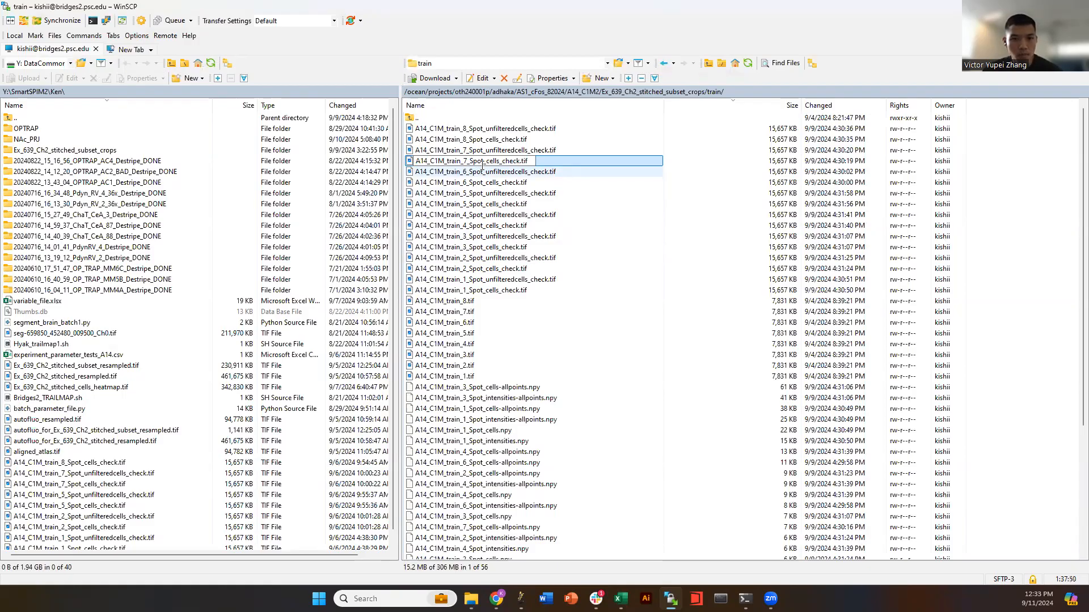
click(491, 181)
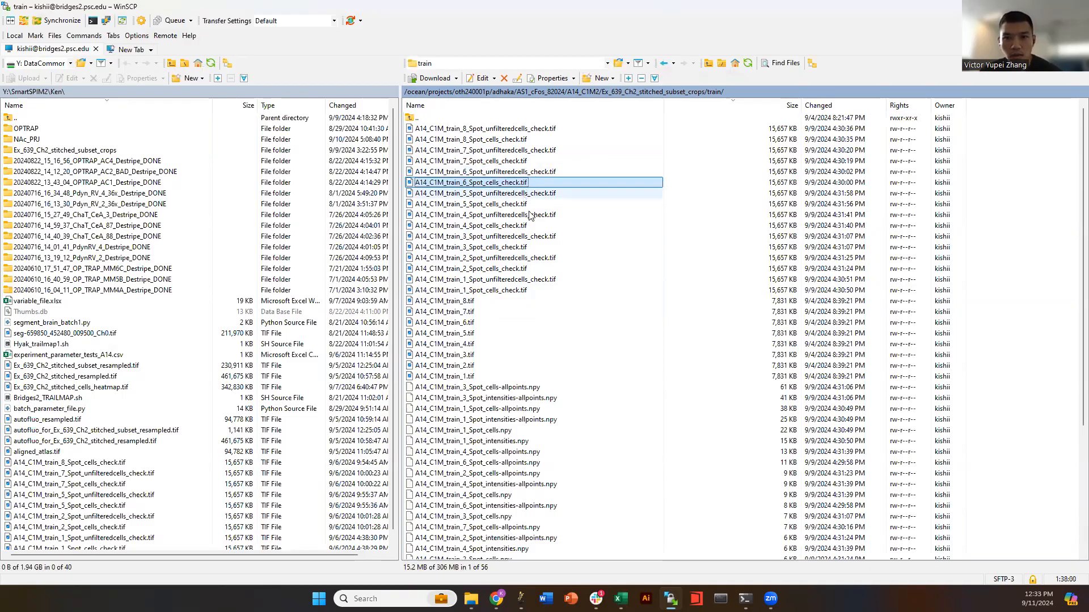
scroll(508, 436, down, 5)
scroll(508, 519, up, 5)
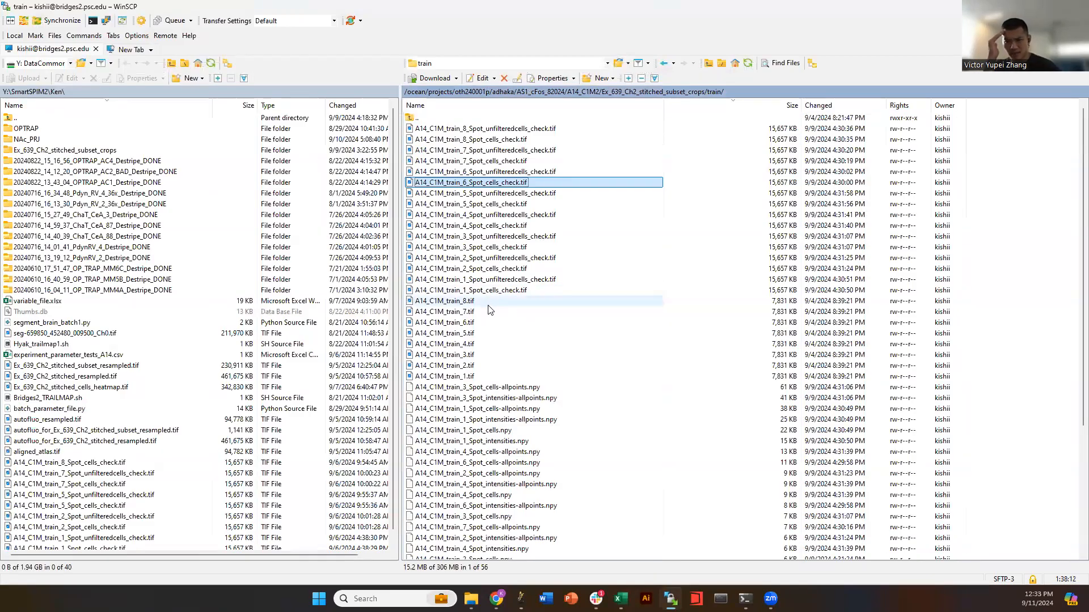
- Select the training crops A14_C1M_train_1.tif through A14_C1M_train_8.tif, and single out A14_C1M_train_4.tif followed by A14_C1M_train_8.tif
drag(458, 373, 459, 302)
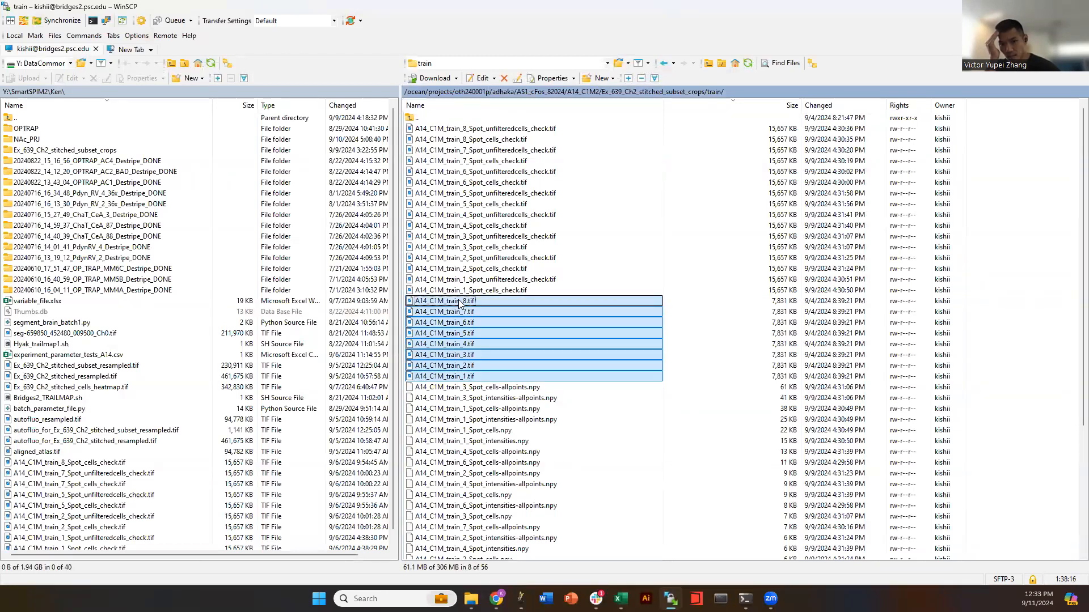
click(459, 344)
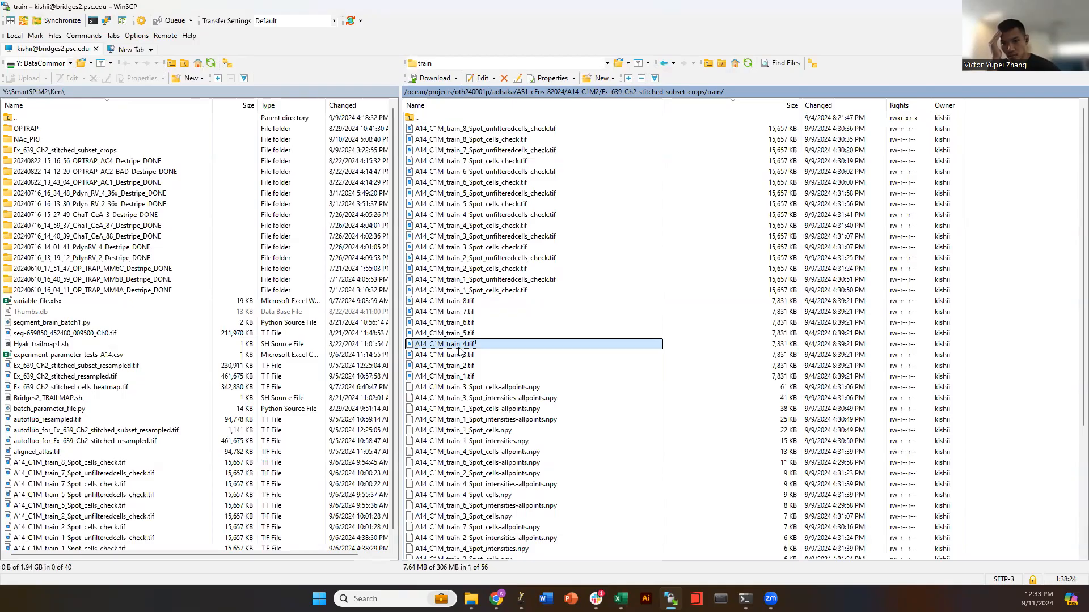
click(462, 301)
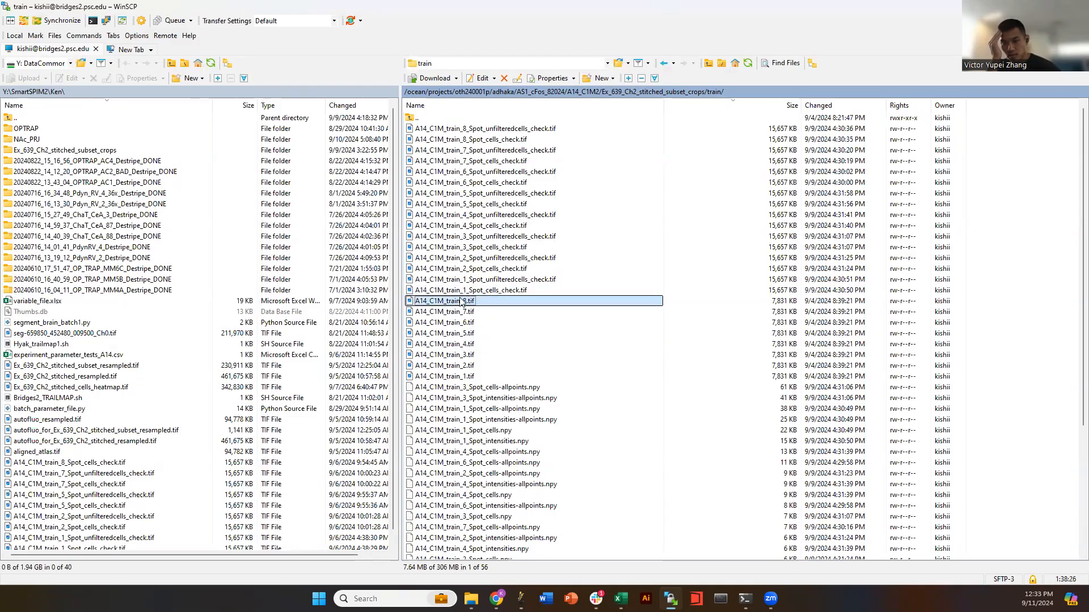
- Single out A14_C1M_train_8_Spot_cells_check.tif, A14_C1M_train_1_Spot_cells_check.tif and A14_C1M_train_2.tif in the train folder
click(482, 141)
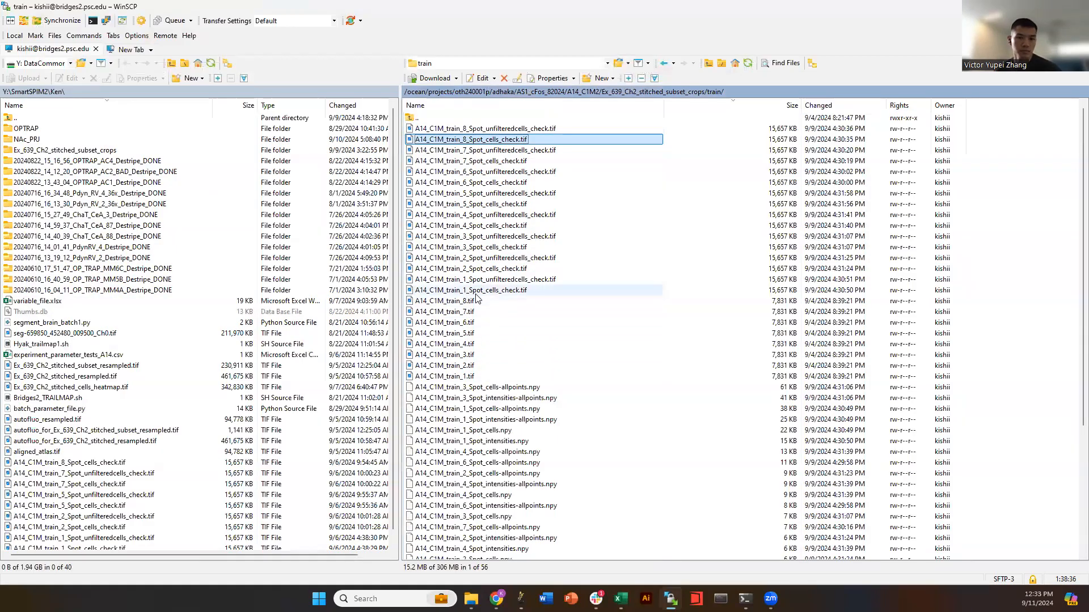
click(500, 292)
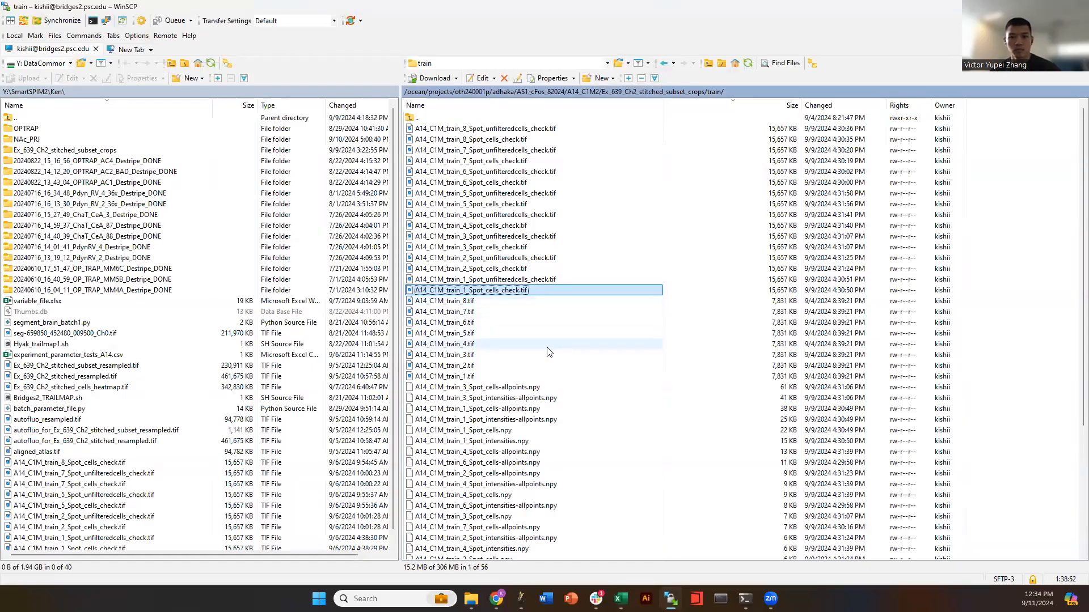
click(496, 365)
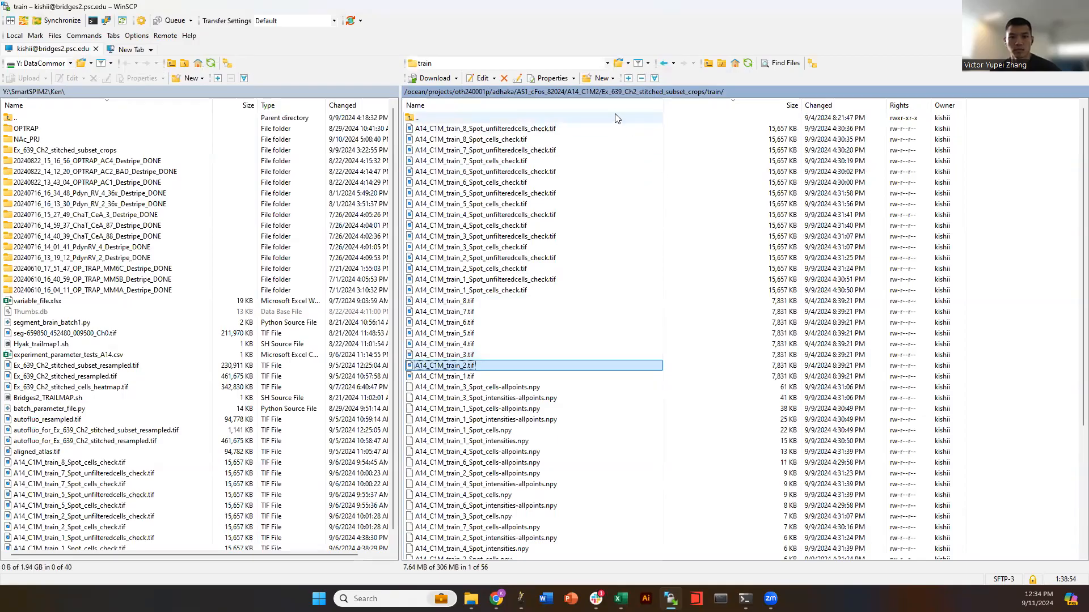
click(584, 92)
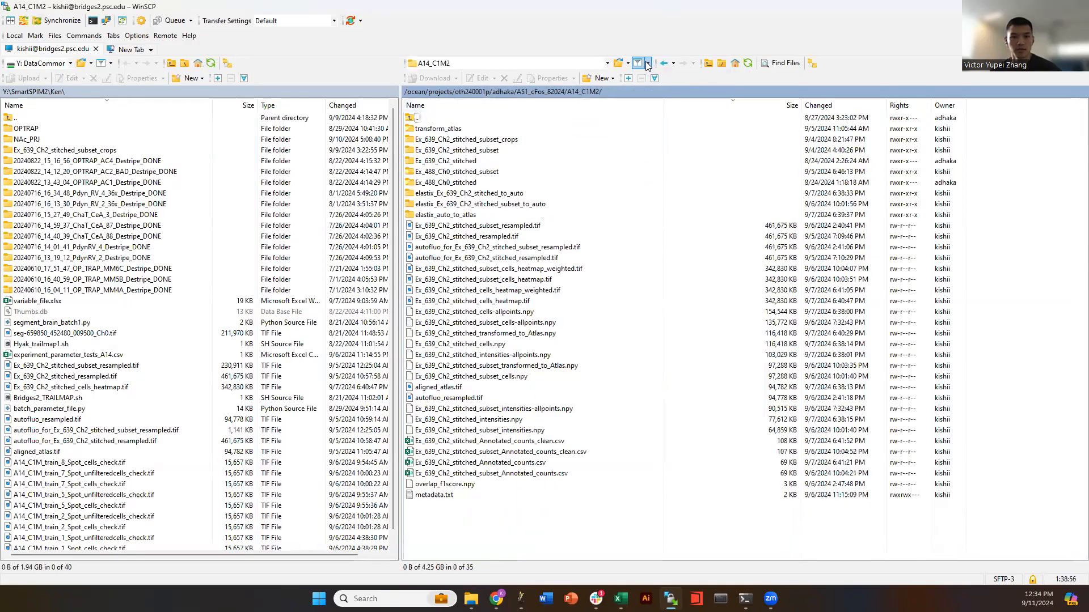
click(664, 63)
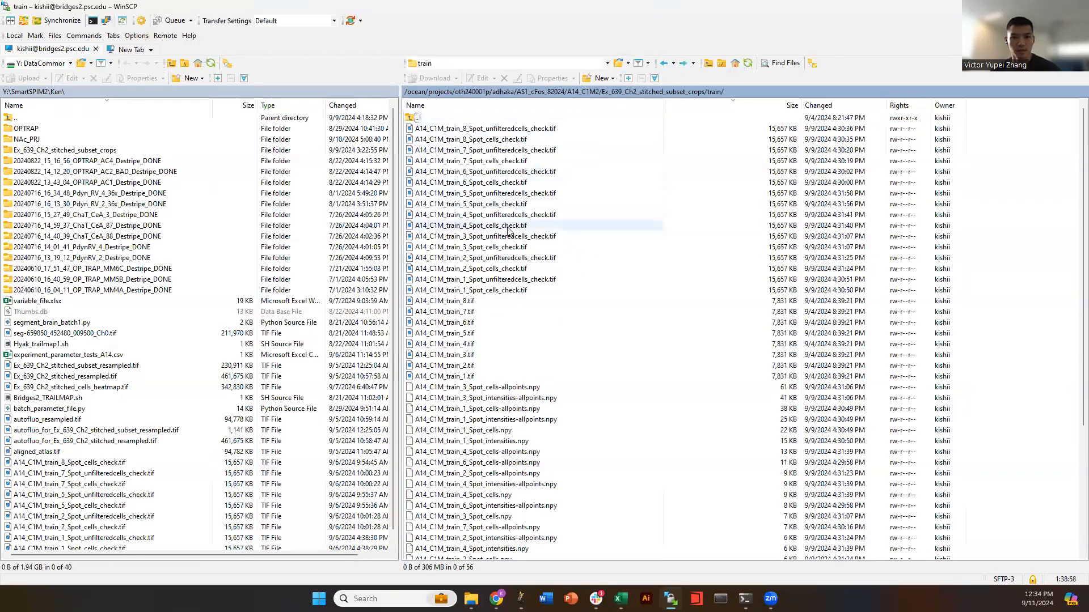
key(super+d)
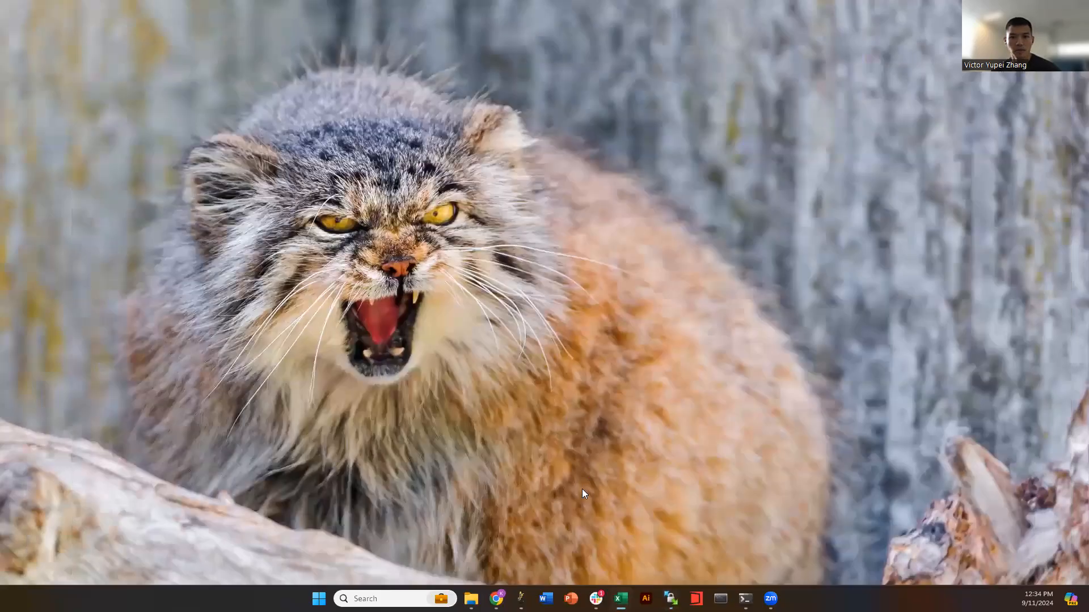
mouse_move(620, 598)
key(super+d)
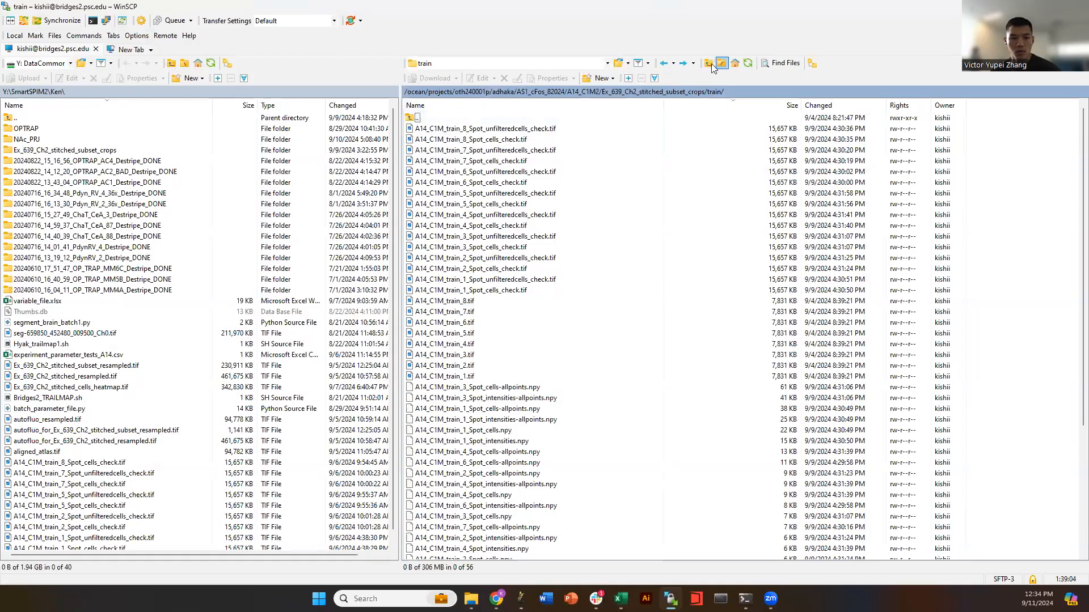
- Leave the train folder and open the remote Scripts_ken directory under adhaka
click(682, 64)
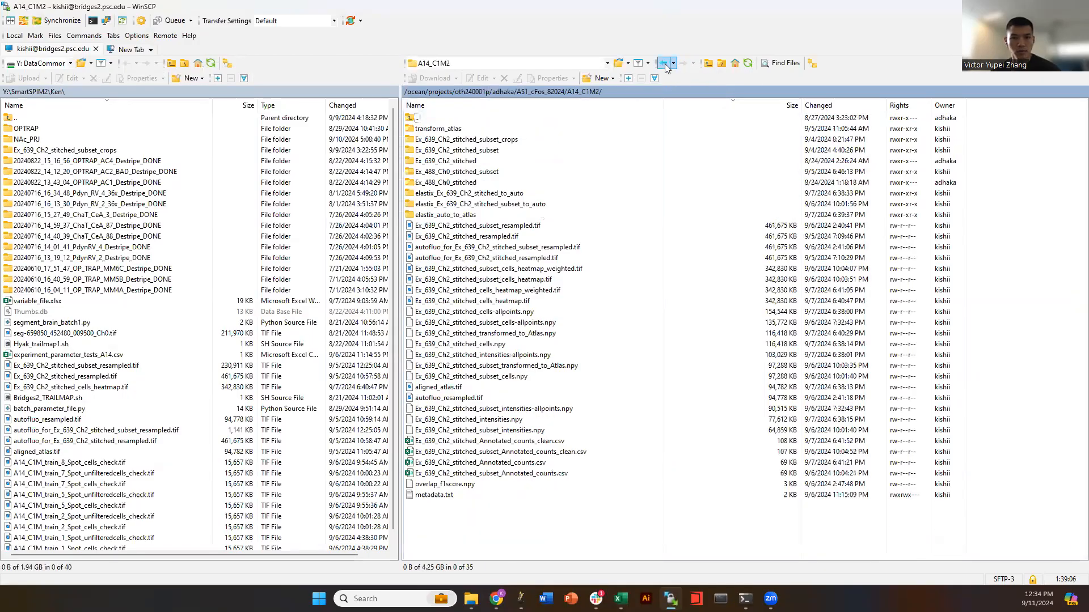
click(665, 64)
click(664, 64)
click(664, 63)
click(664, 63)
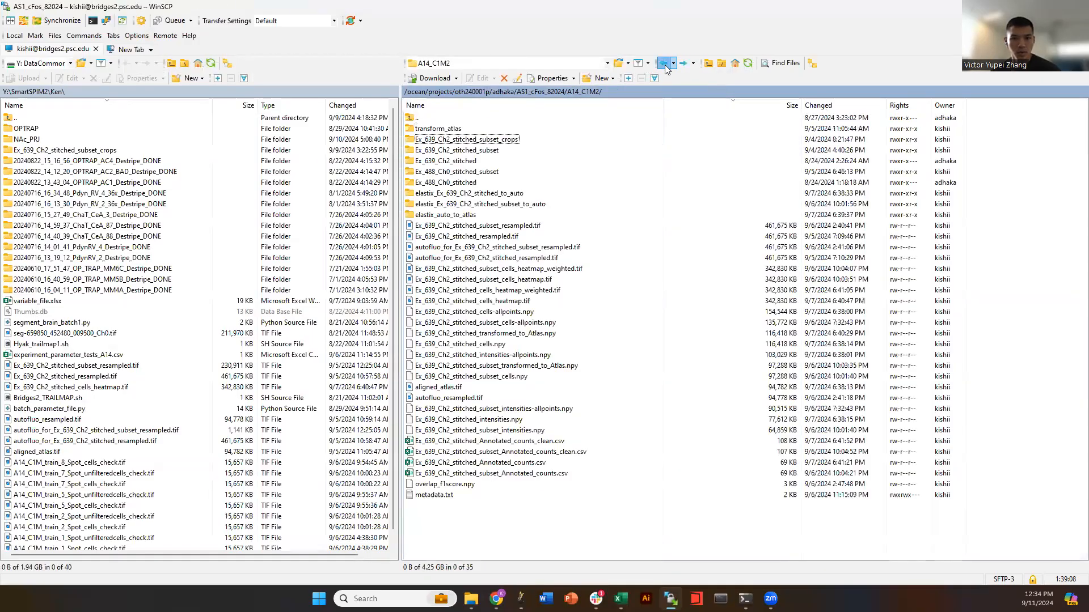
click(692, 64)
click(691, 74)
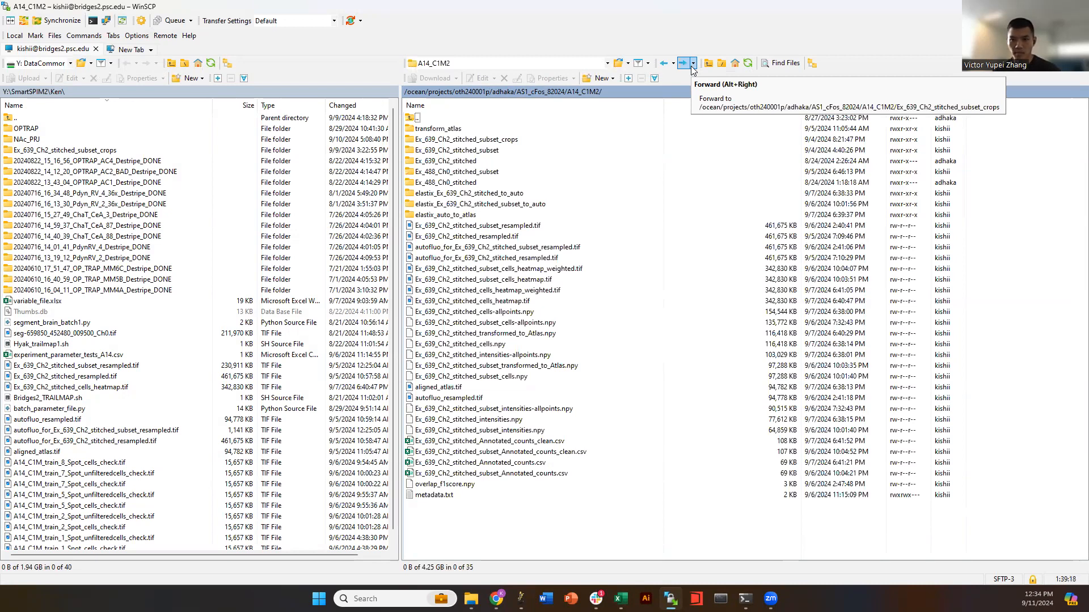
click(692, 66)
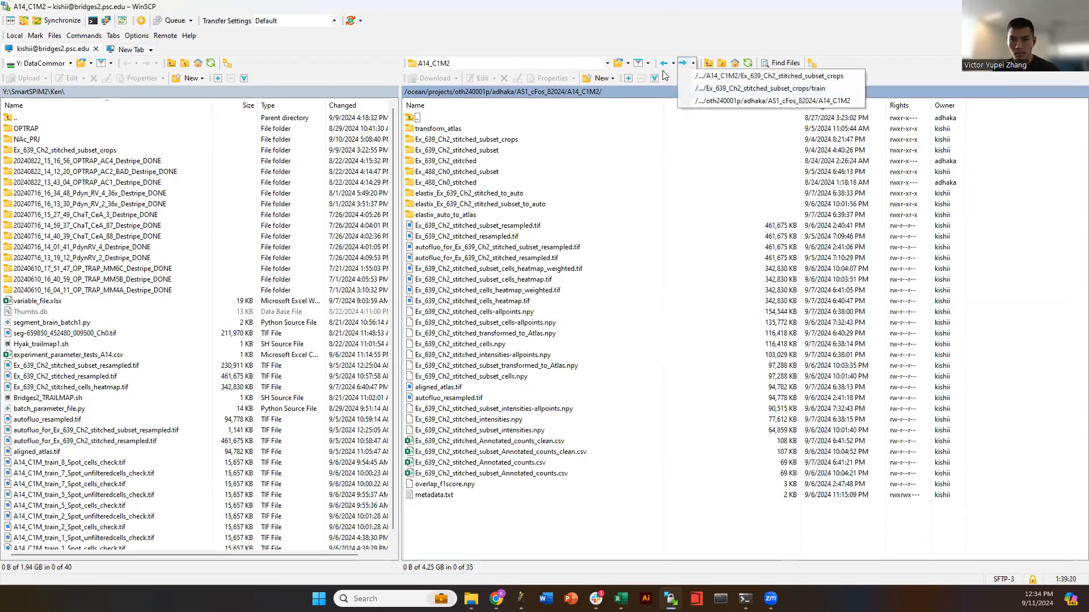
click(504, 95)
click(443, 133)
double_click(444, 133)
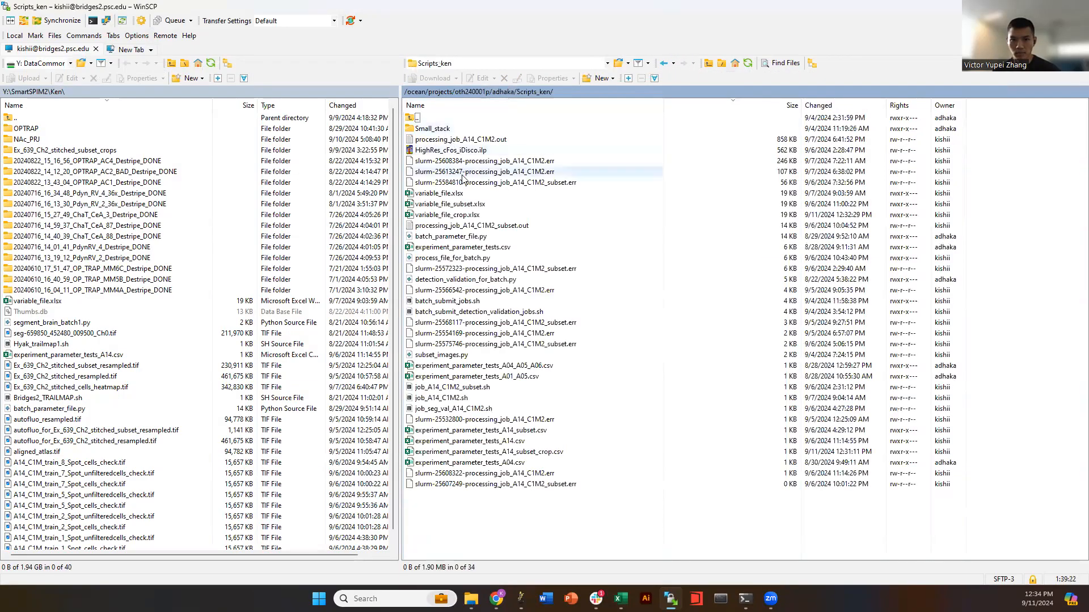
- Open the remote file variable_file_crop.xlsx in Excel and show its thresholdParameter sheet
right_click(468, 214)
mouse_move(515, 235)
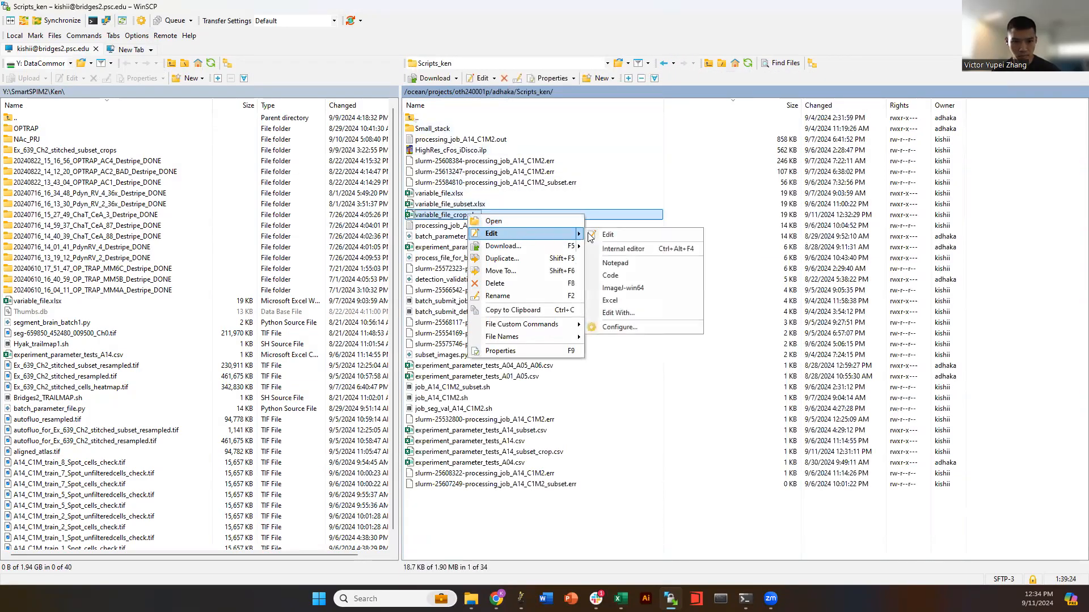
click(627, 304)
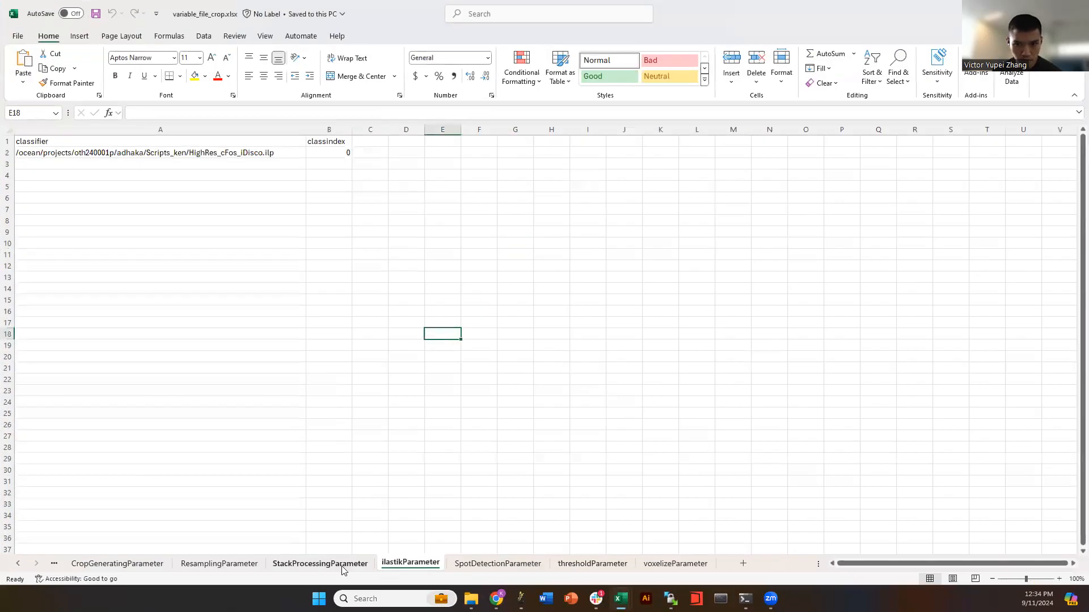
click(590, 563)
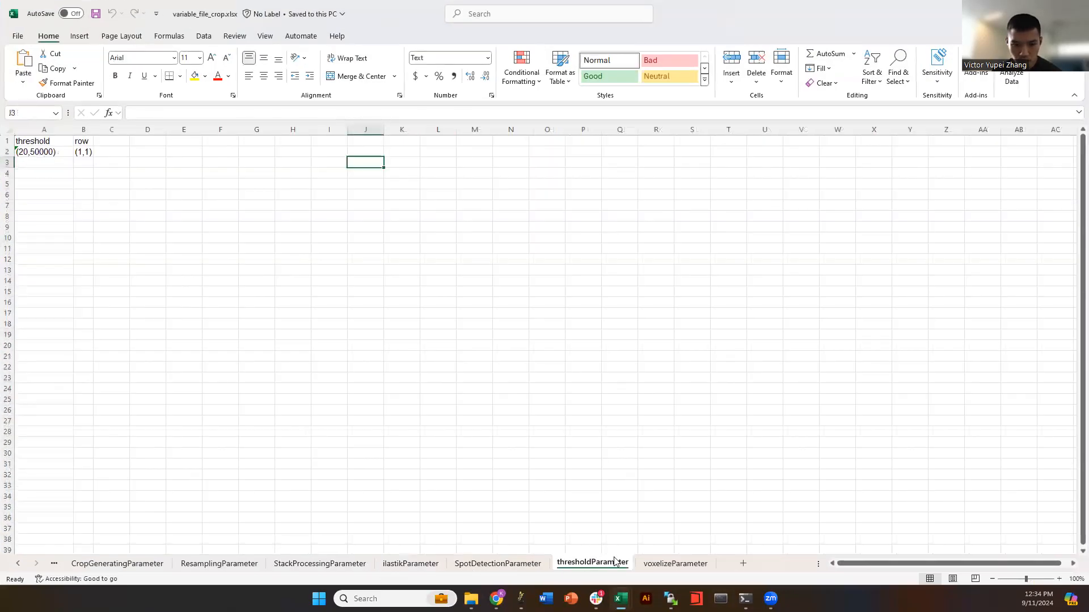
- Examine the threshold and row headers on the thresholdParameter sheet and the values entered beneath them in A2 and B2
click(362, 334)
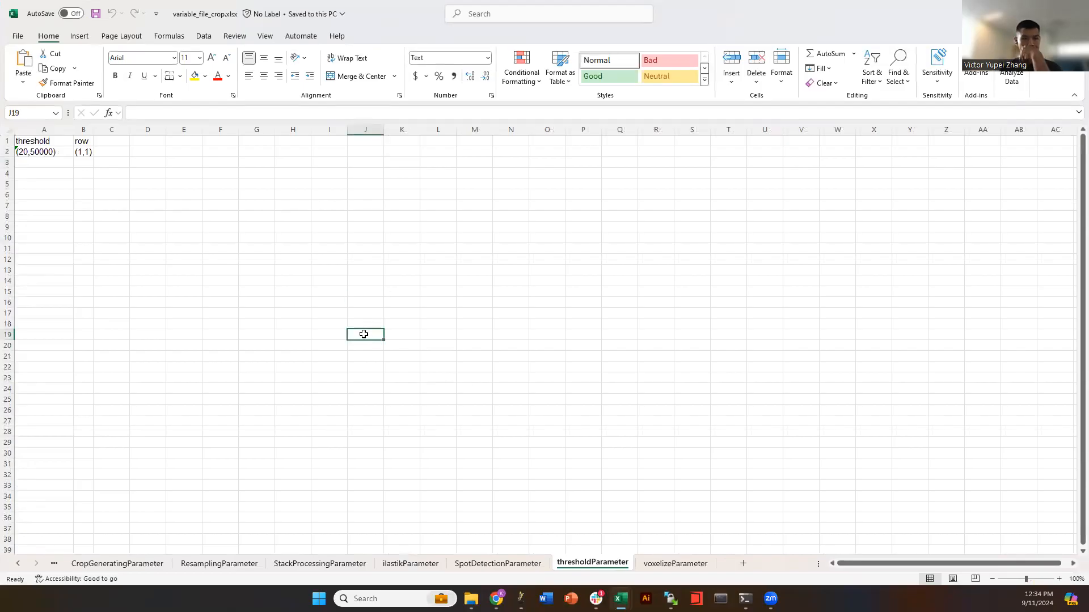
drag(52, 151, 80, 151)
click(58, 180)
click(57, 191)
click(56, 159)
click(62, 234)
click(68, 160)
click(57, 143)
click(79, 141)
click(59, 142)
click(58, 149)
click(87, 141)
drag(71, 151, 76, 151)
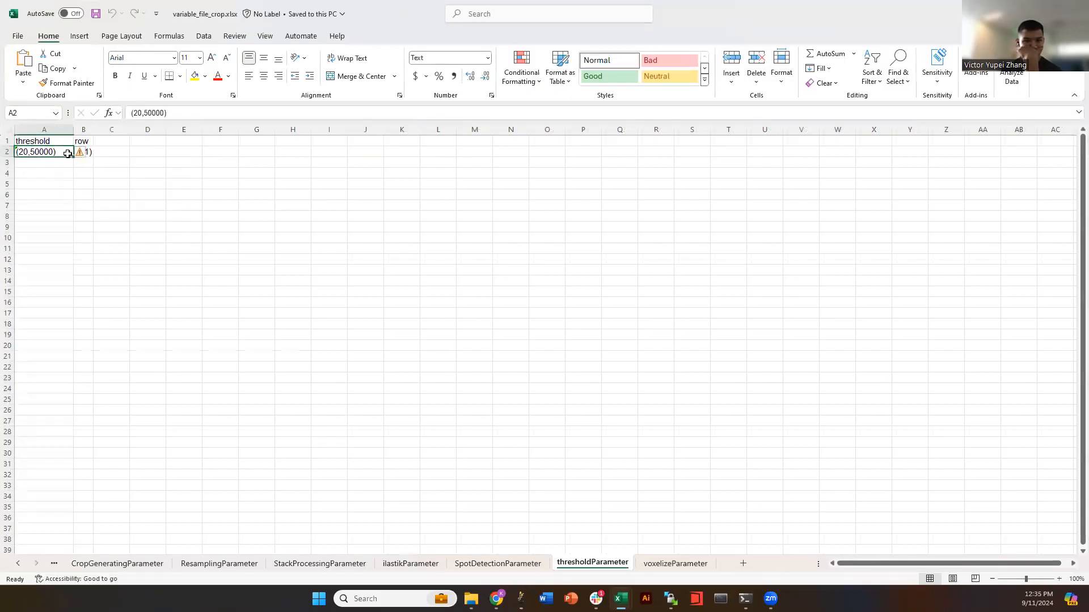
click(96, 161)
click(85, 150)
click(84, 142)
click(83, 152)
click(67, 155)
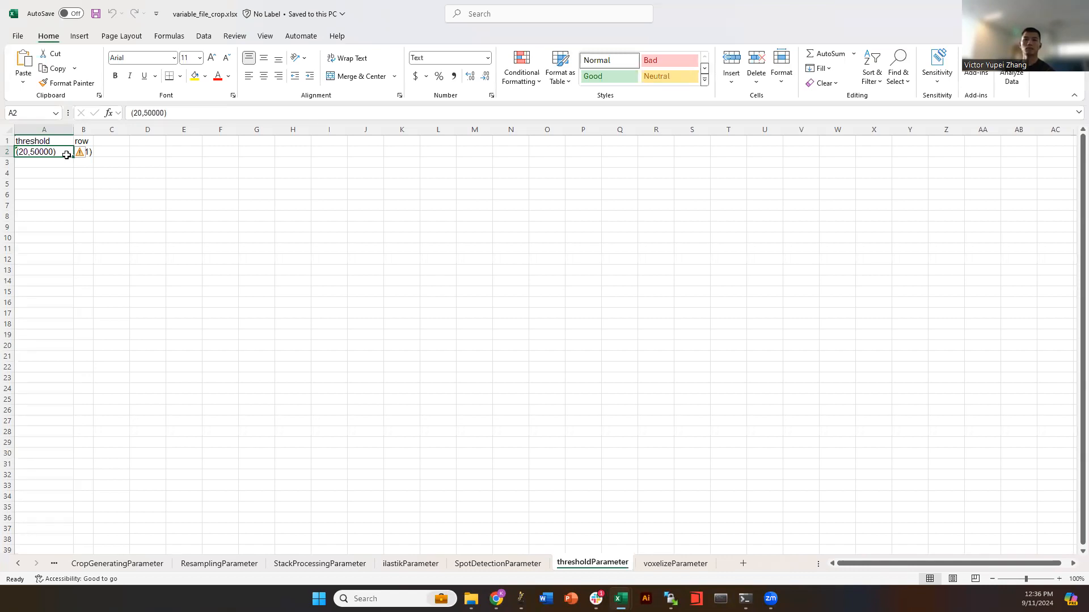
click(83, 208)
click(100, 154)
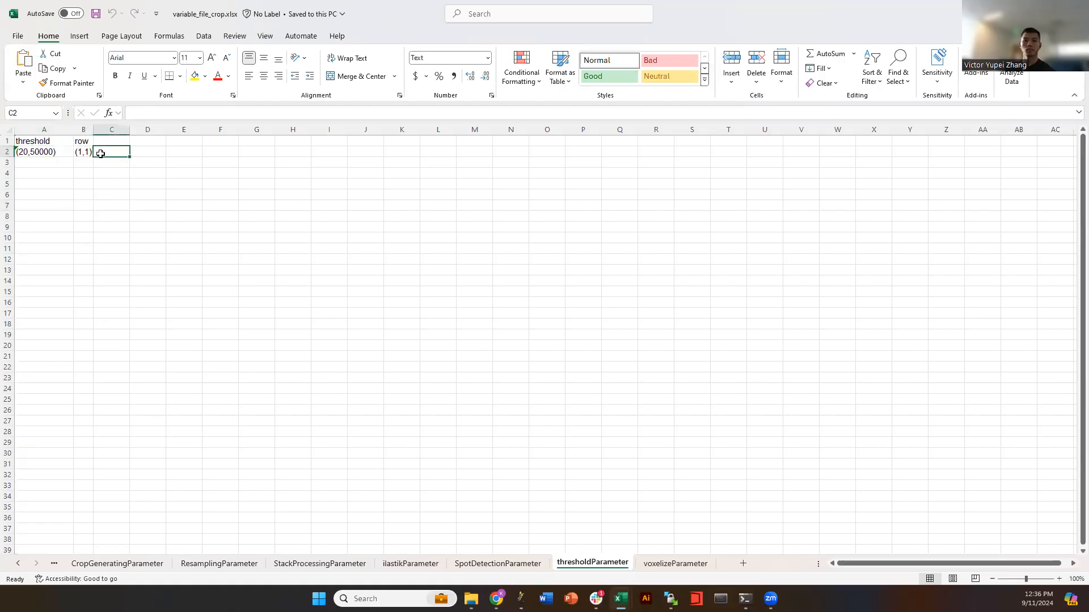
key(Down)
key(Up)
key(Left)
key(Up)
key(Down)
key(Right)
key(Left)
key(Up)
key(Down)
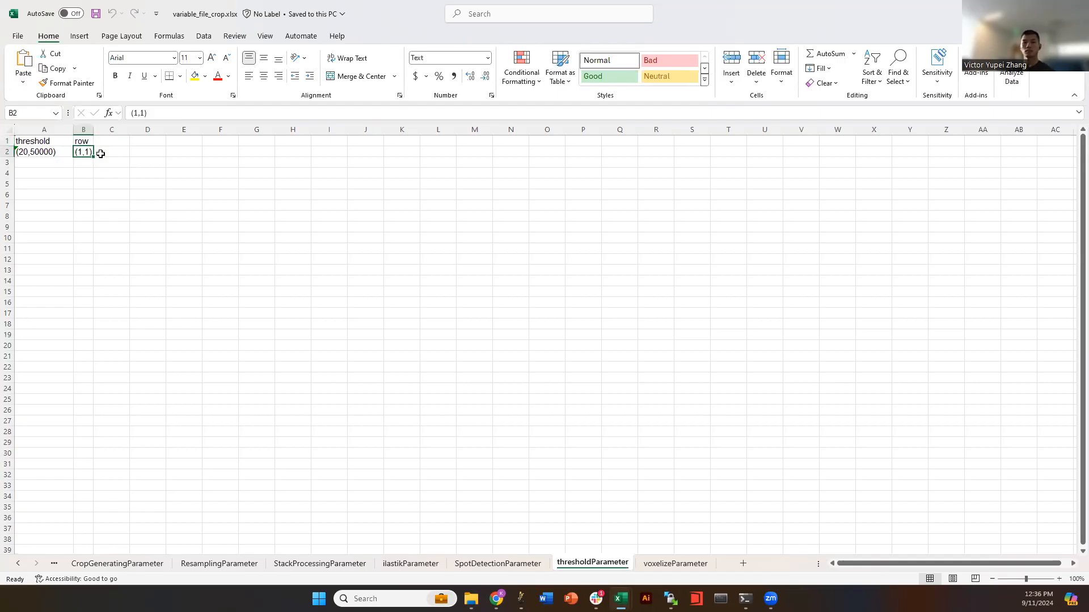
key(Left)
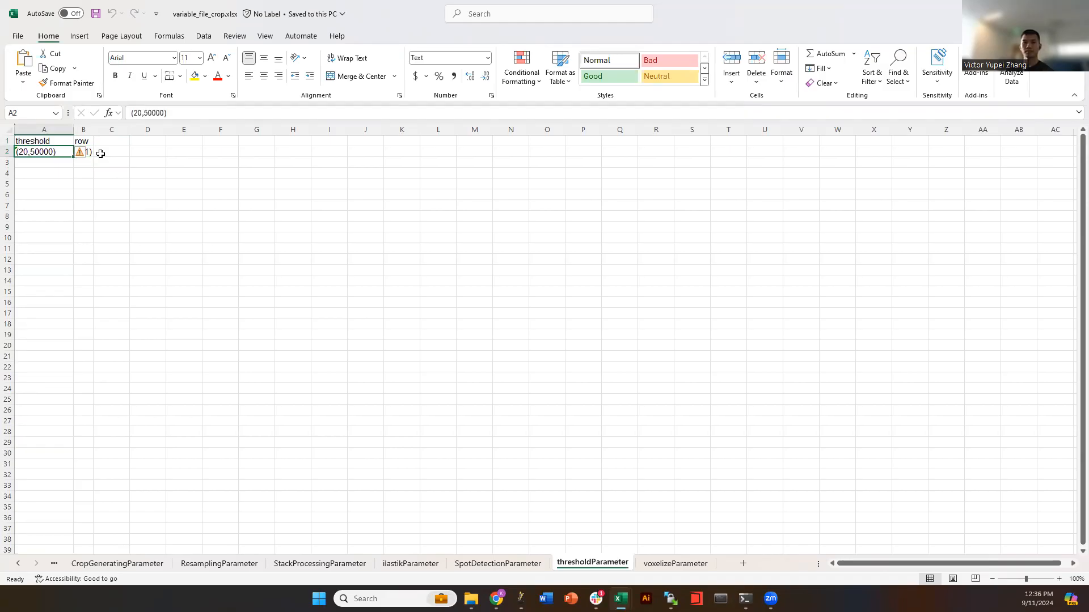
- Enter (0,0) in cell B2 and (1,1) in cell B3 of the row column
key(Right)
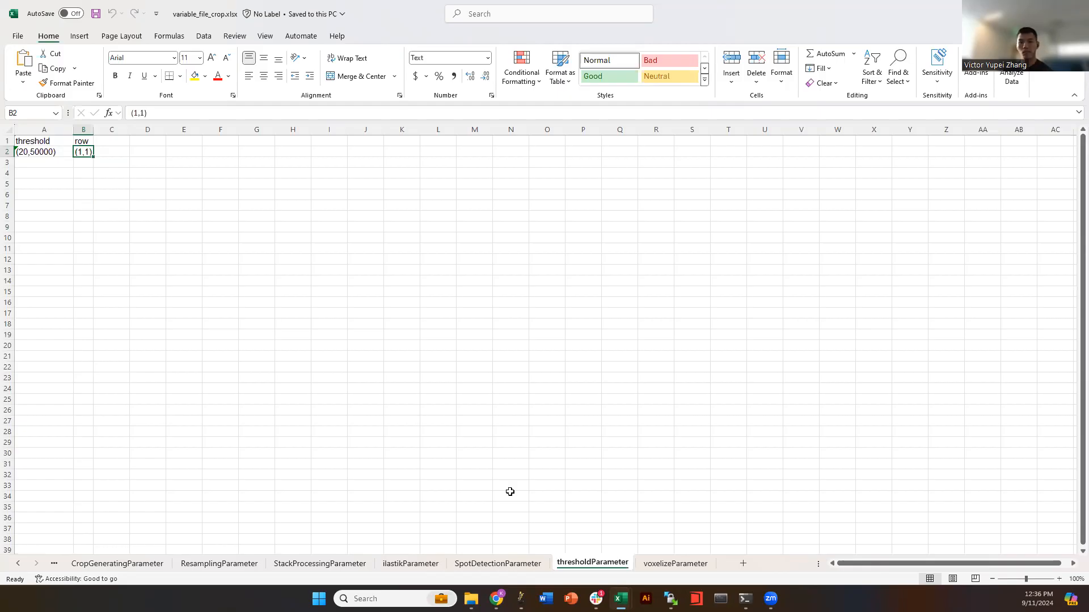
text(()
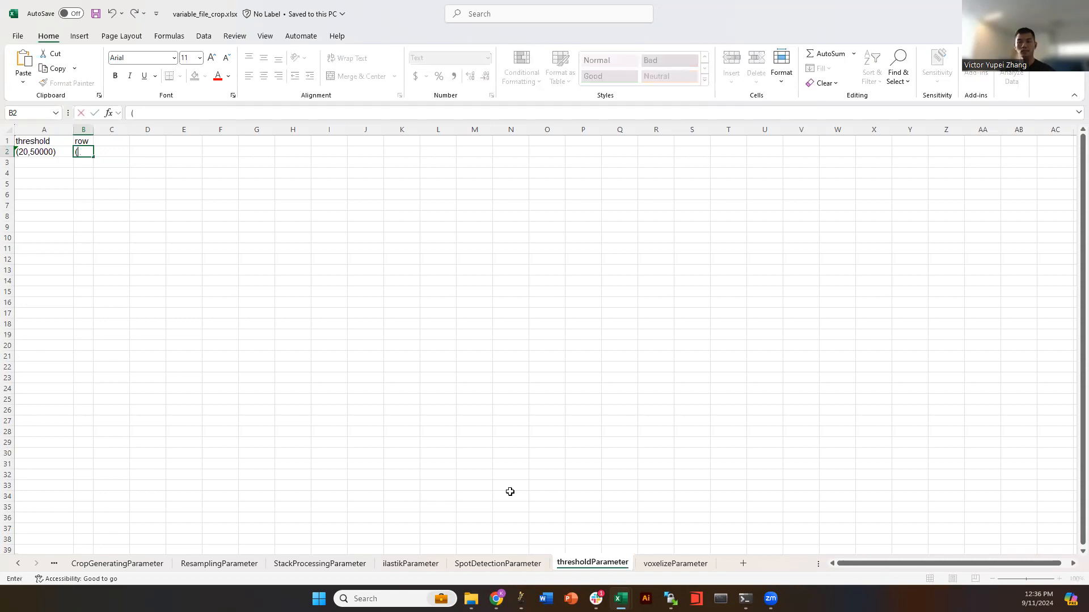
text(0,0))
key(Return)
text((1,1))
key(Return)
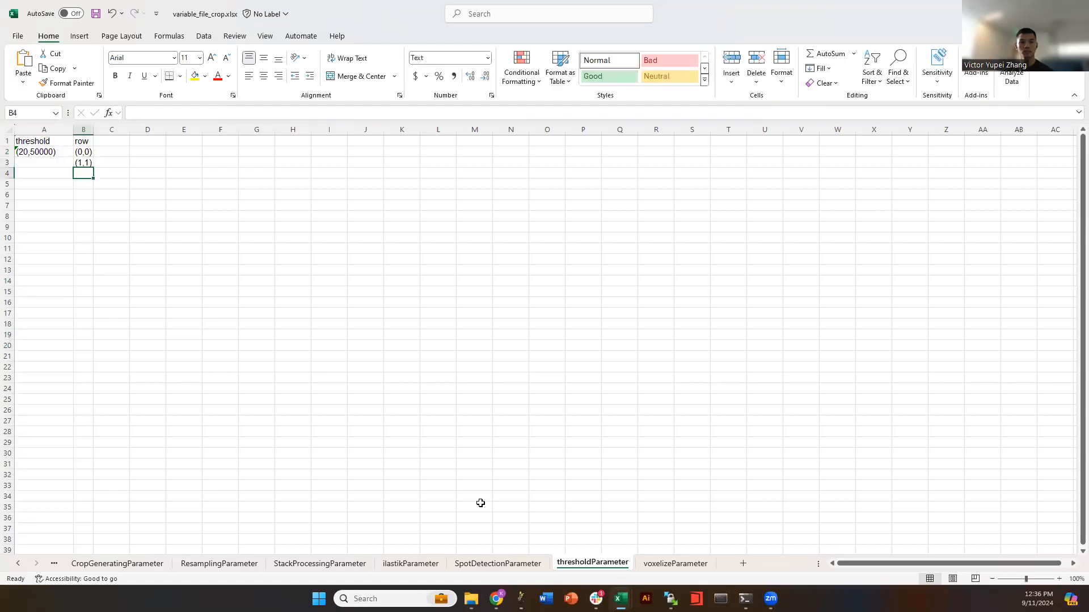
- Enter (50,5000) as a second threshold in cell A3 and check the two threshold and row pairs
click(228, 350)
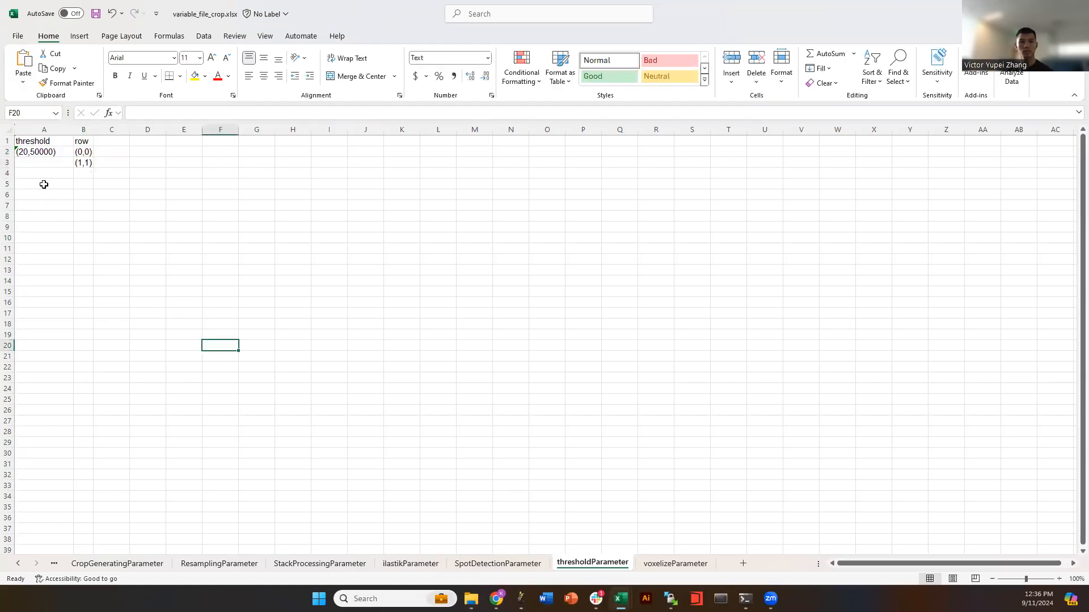
click(42, 150)
click(132, 183)
click(67, 157)
click(110, 172)
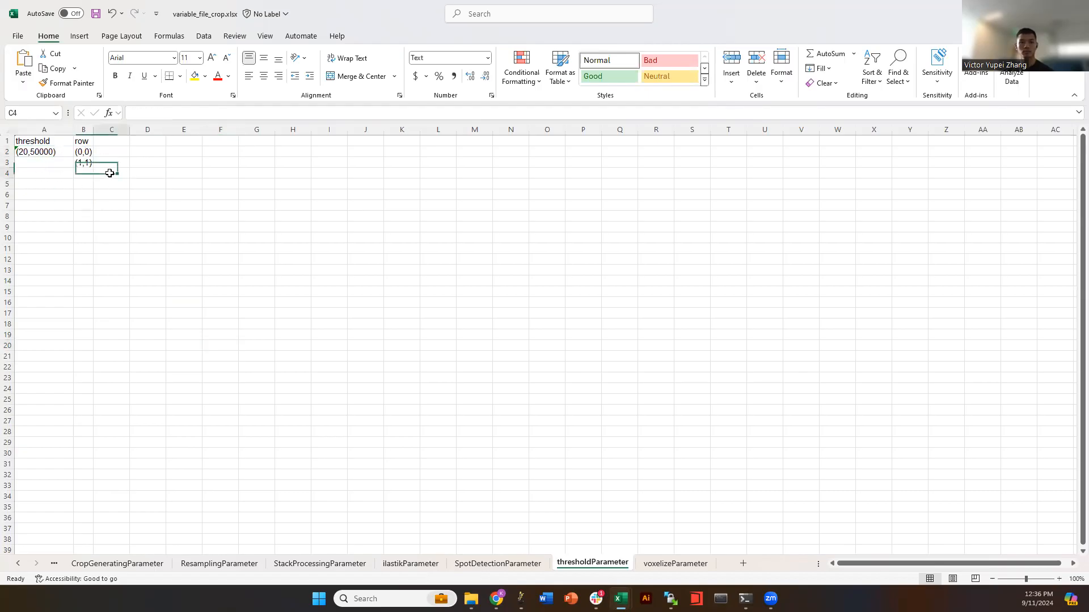
click(57, 154)
click(46, 170)
click(45, 159)
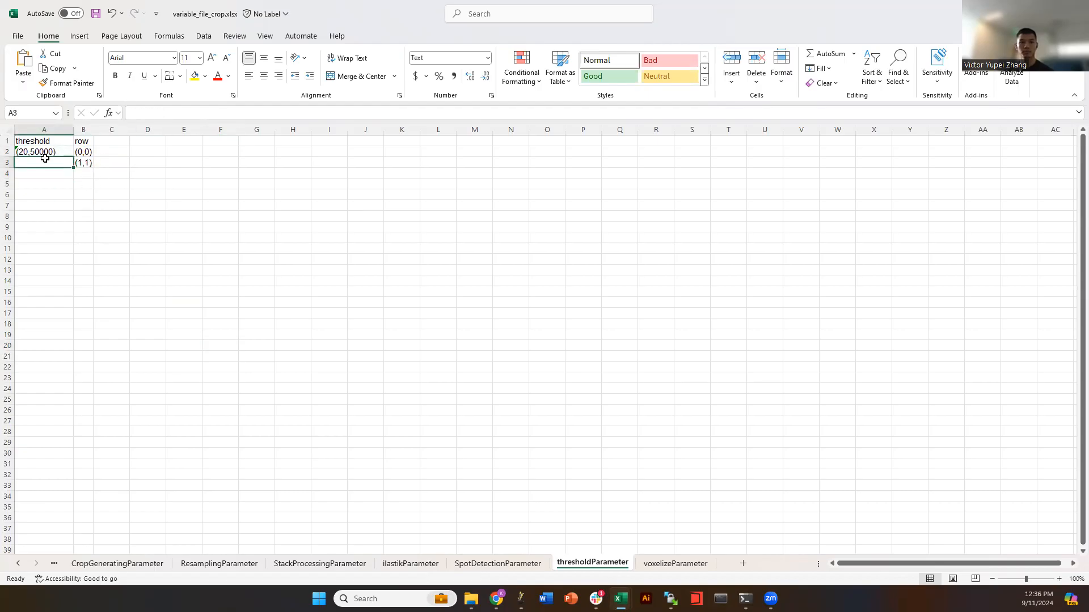
text((50,5000))
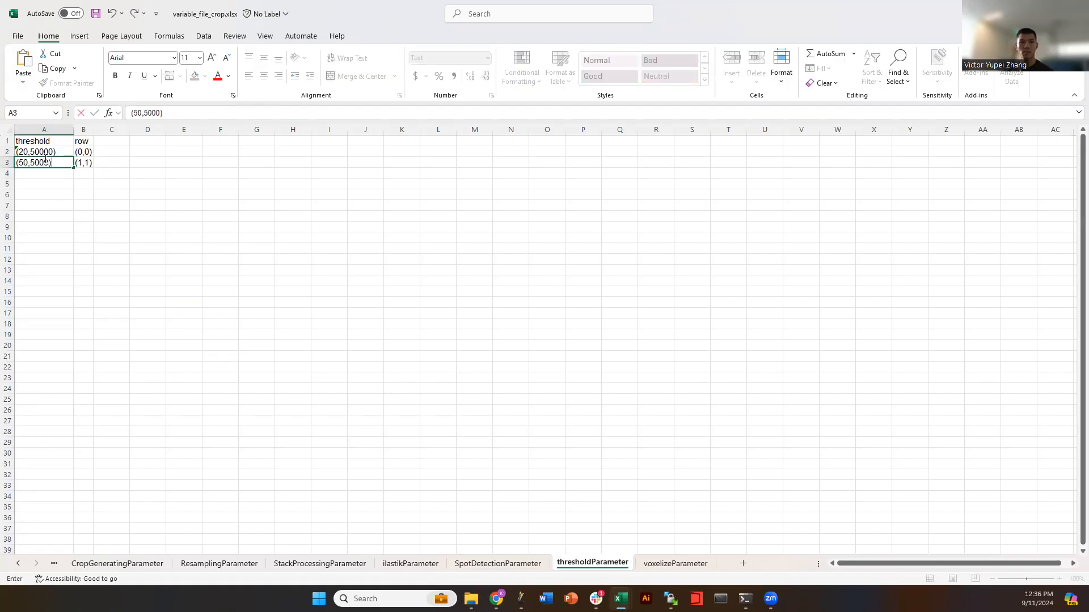
key(Return)
click(187, 193)
click(79, 152)
click(60, 152)
click(91, 152)
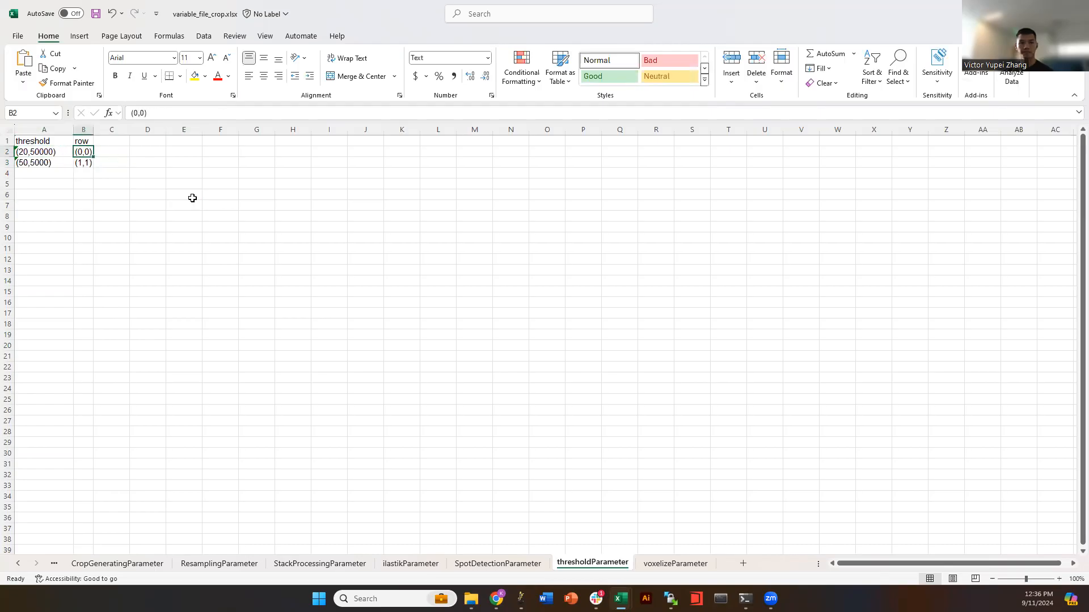
key(Down)
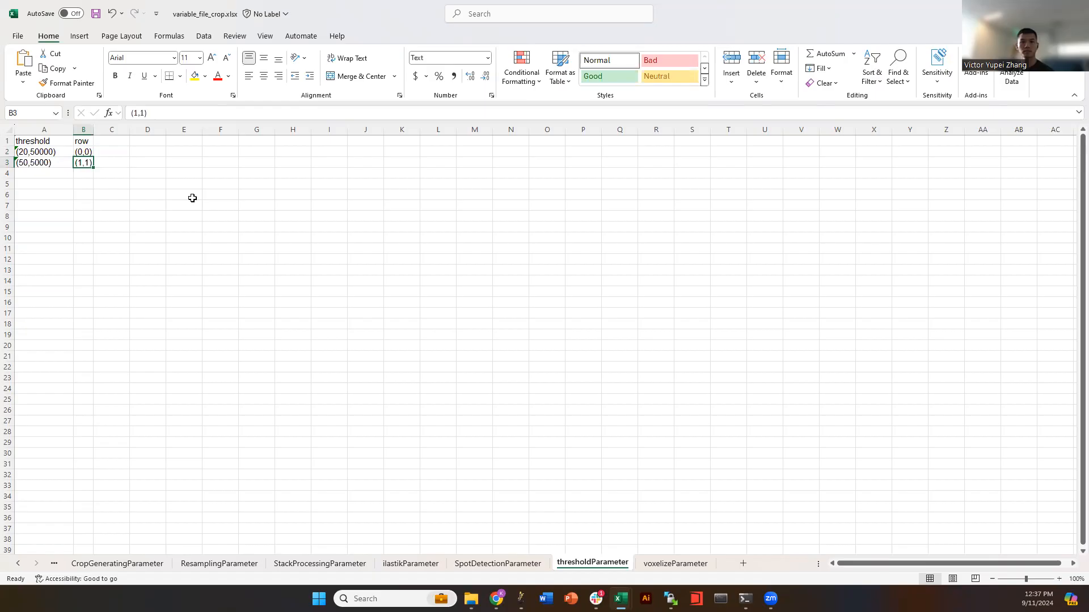
- Clear the threshold and row values from cells A2 through B3
key(Up)
key(BackSpace)
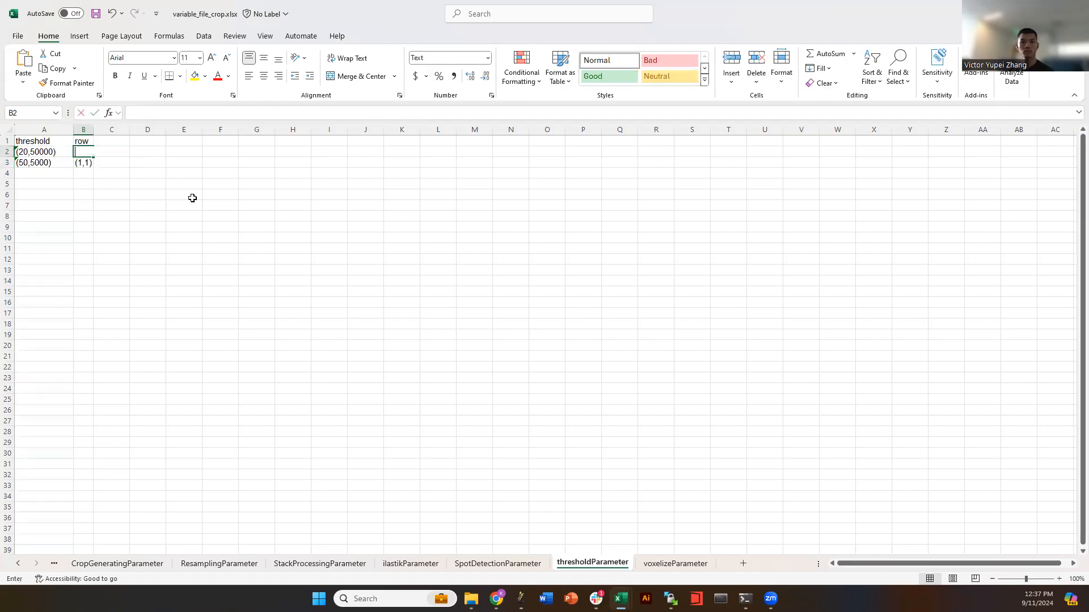
key(Left)
key(BackSpace)
key(Down)
key(Right)
key(BackSpace)
key(Left)
key(BackSpace)
- Enter (1,1,) in row cell B2 and (20,50000) in threshold cell A2
key(Up)
key(Right)
text((1,1,))
key(Return)
key(Up)
key(Left)
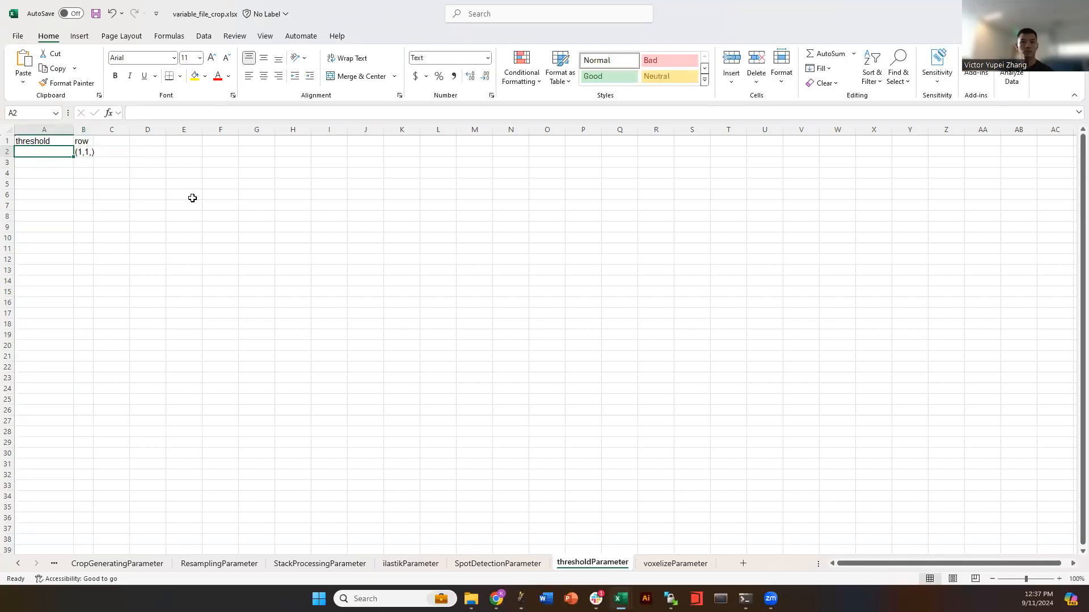
text((20)
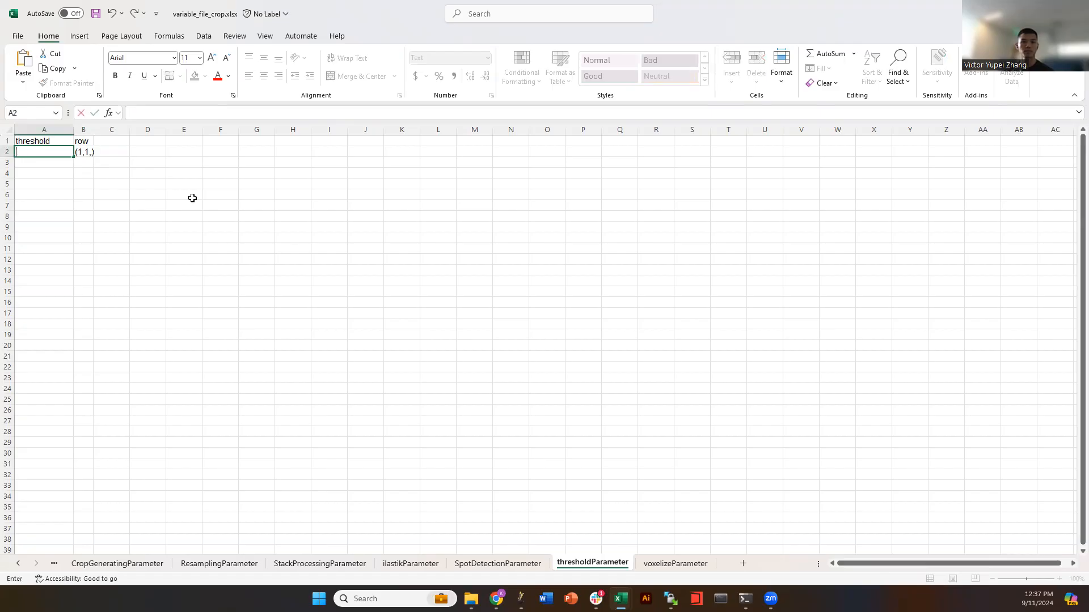
text(,50000))
key(Return)
click(193, 199)
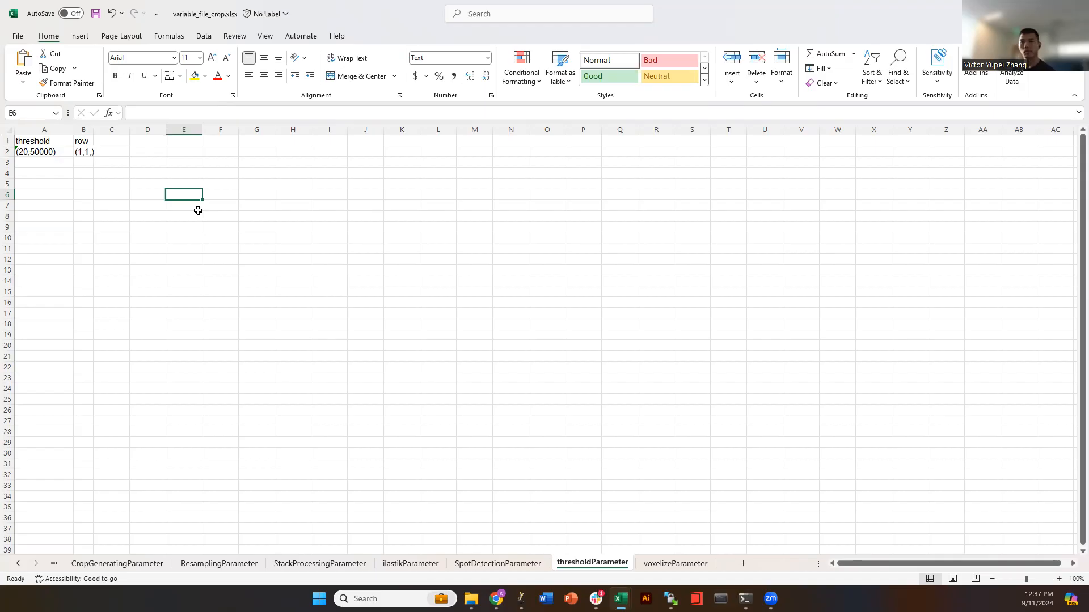
- Save the variable_file_crop.xlsx workbook
click(143, 216)
click(70, 164)
click(224, 185)
key(ctrl+s)
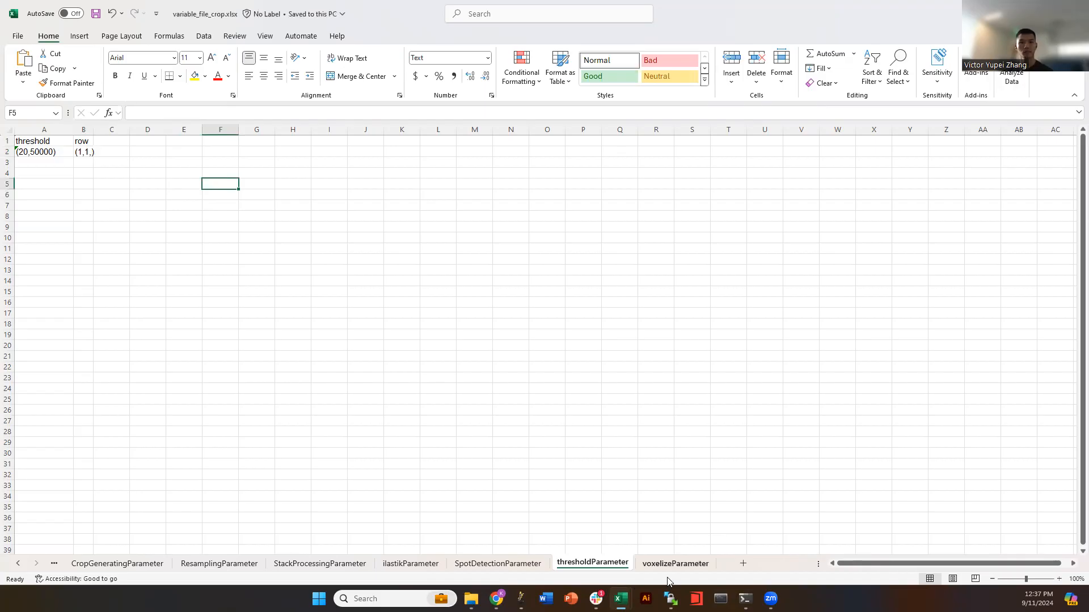
- Switch to WinSCP and open the remote test folder inside AS1_cFos_82024/A14_C1M2/Ex_639_Ch2_stitched_subset_crops
click(670, 598)
click(496, 92)
double_click(435, 151)
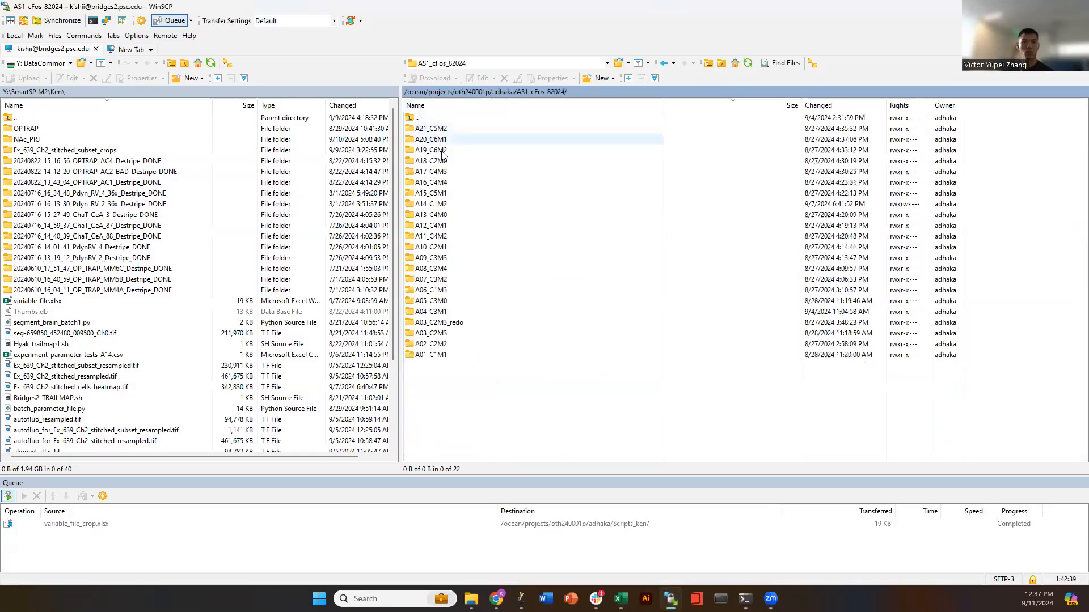
double_click(434, 197)
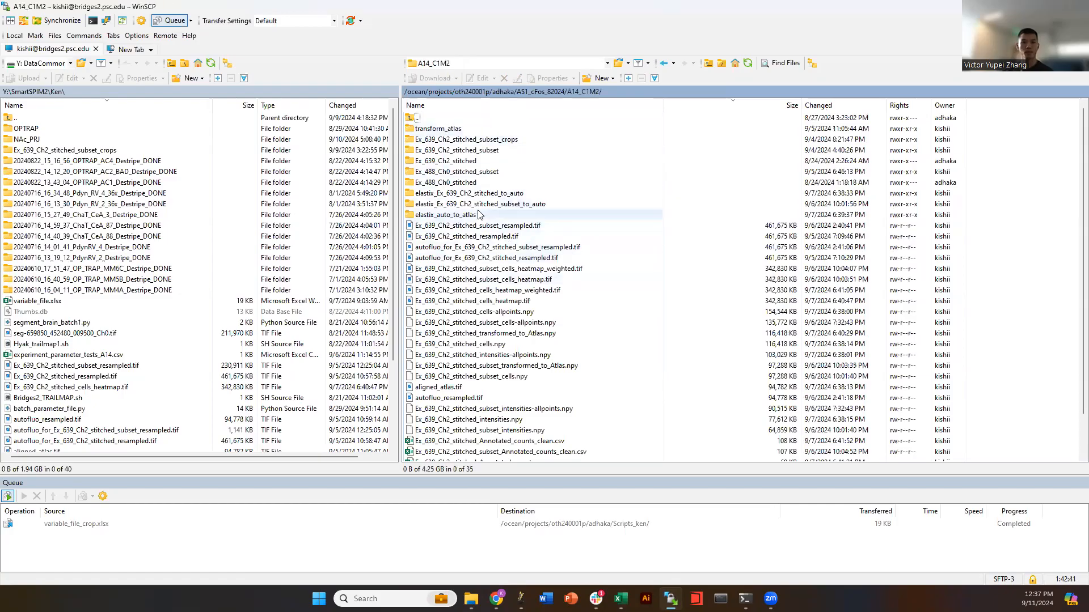
double_click(468, 140)
double_click(451, 139)
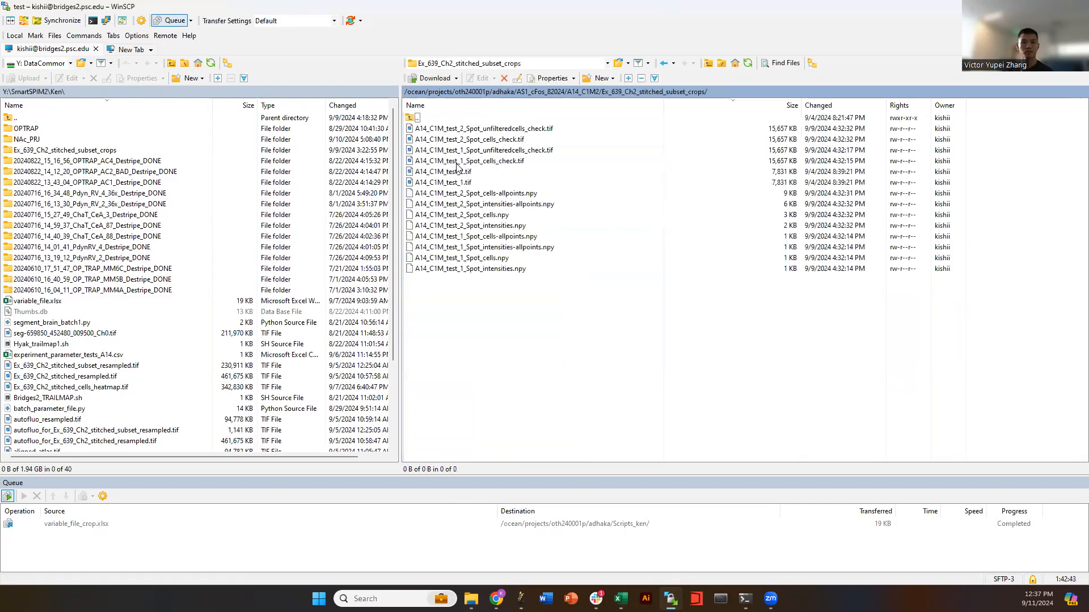
- Examine the spot detection outputs in the test folder, from the unfilteredcells_check TIF to the cells and intensities NPY files
click(519, 128)
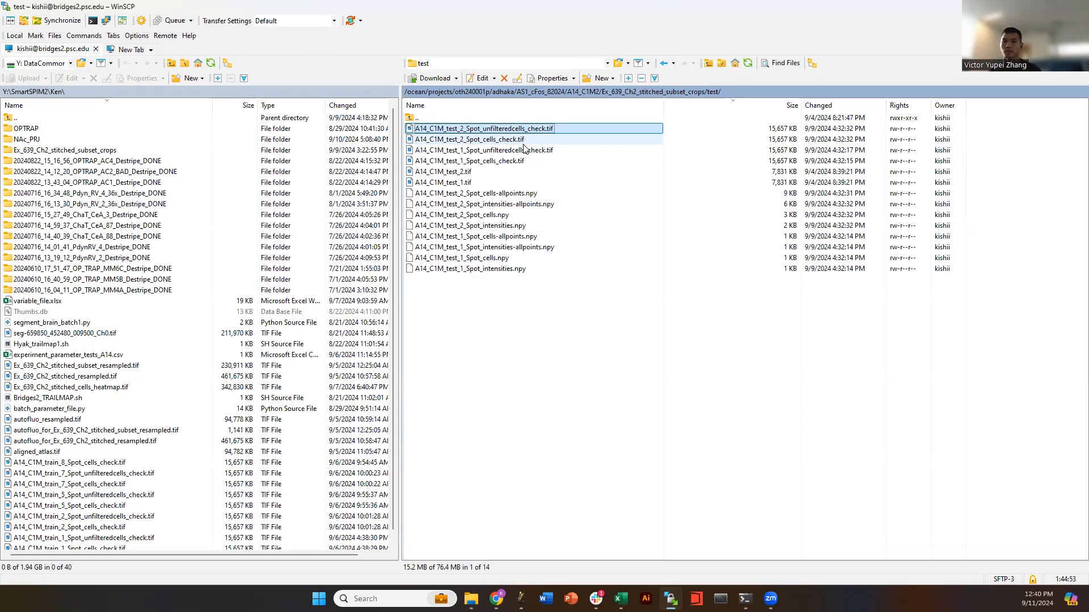
click(559, 270)
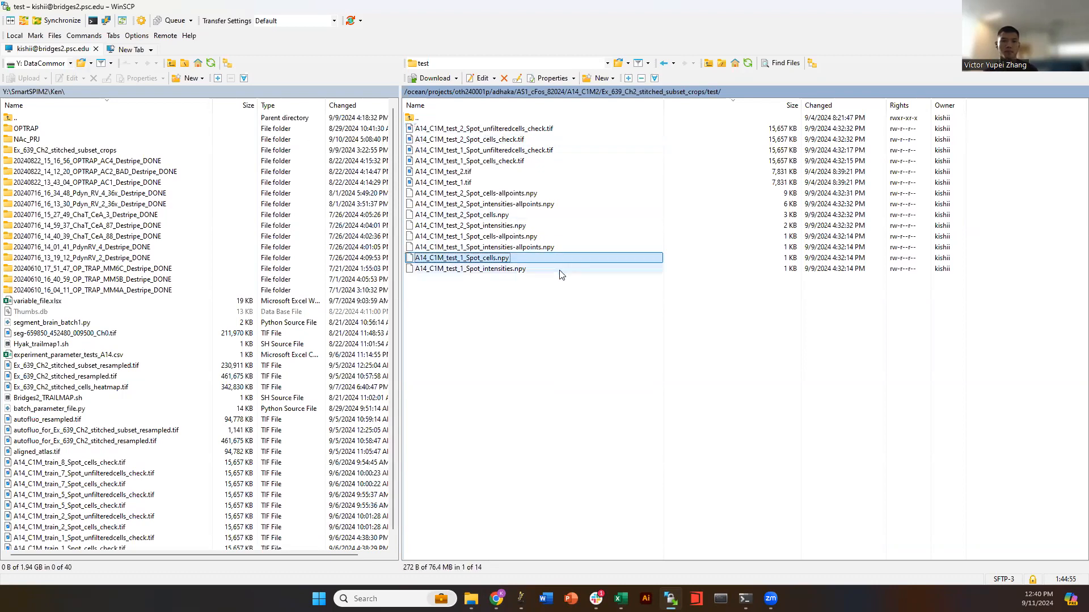
click(575, 343)
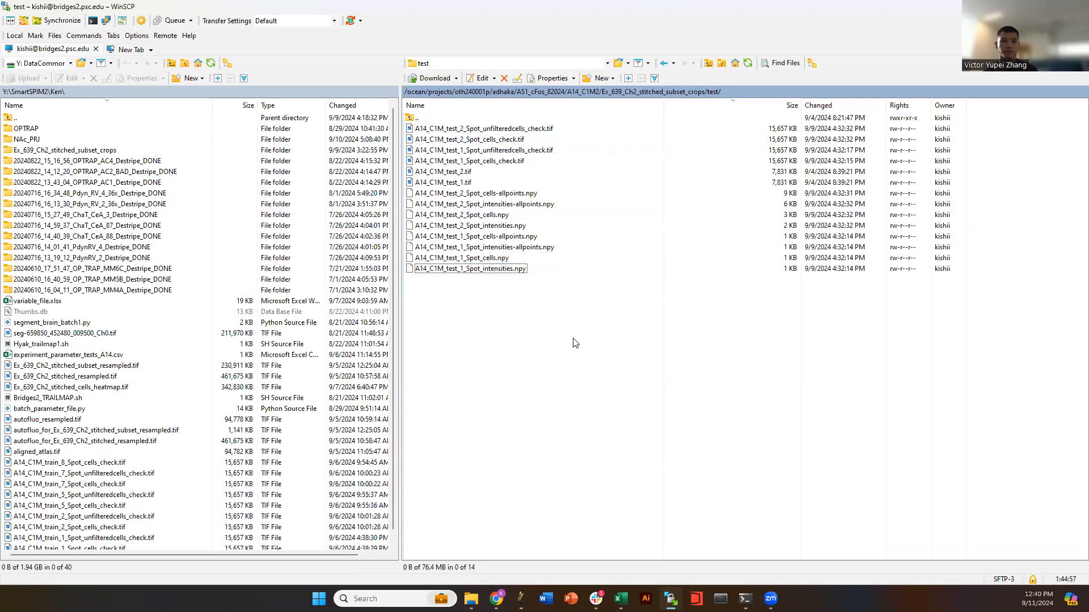